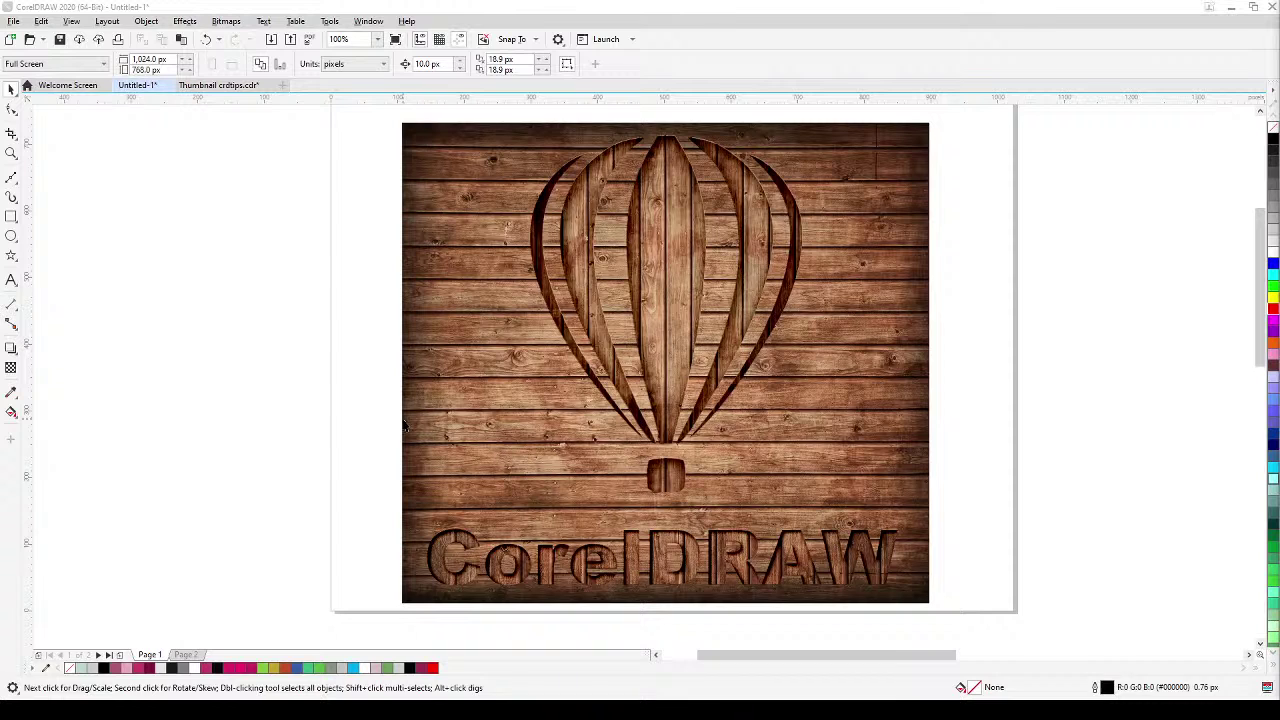
Draw a rectangle about 258 by 180 px in the empty area beside the page and fill it with light grey (RGB 204, 204, 204)
key("h")
left_click_drag(406, 422, 481, 421)
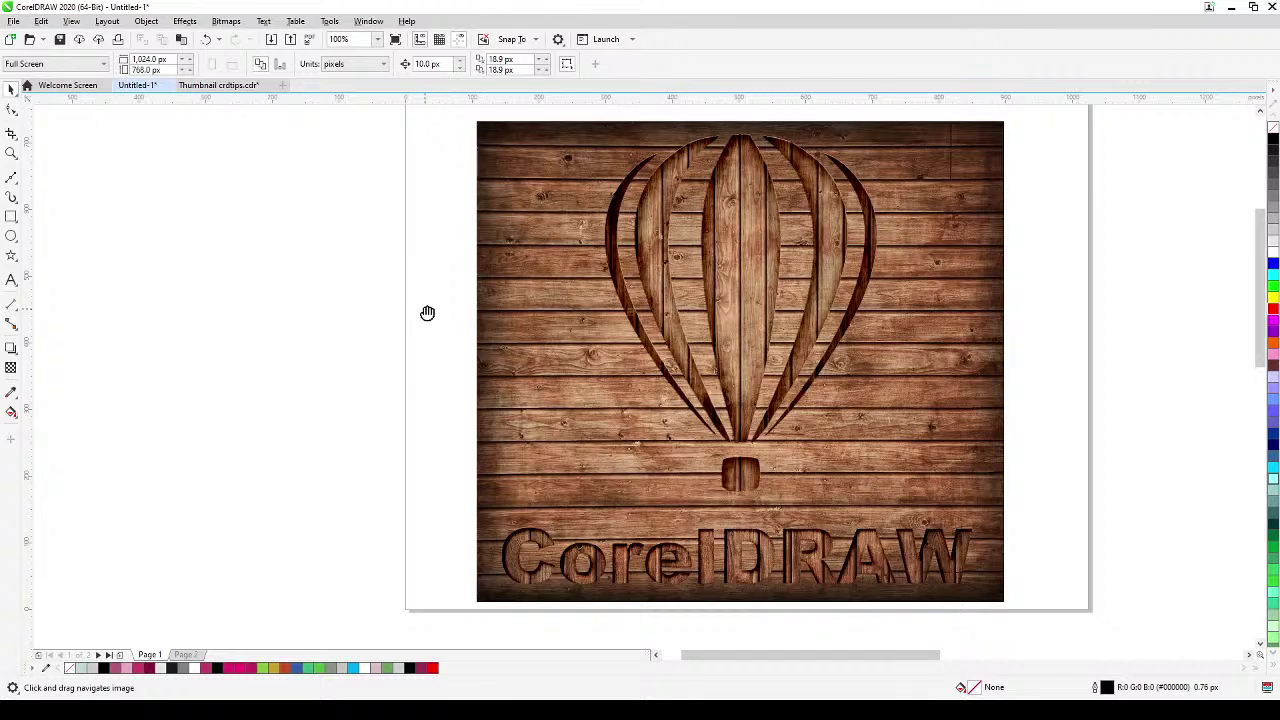
left_click_drag(426, 311, 842, 383)
left_click_drag(714, 377, 1010, 350)
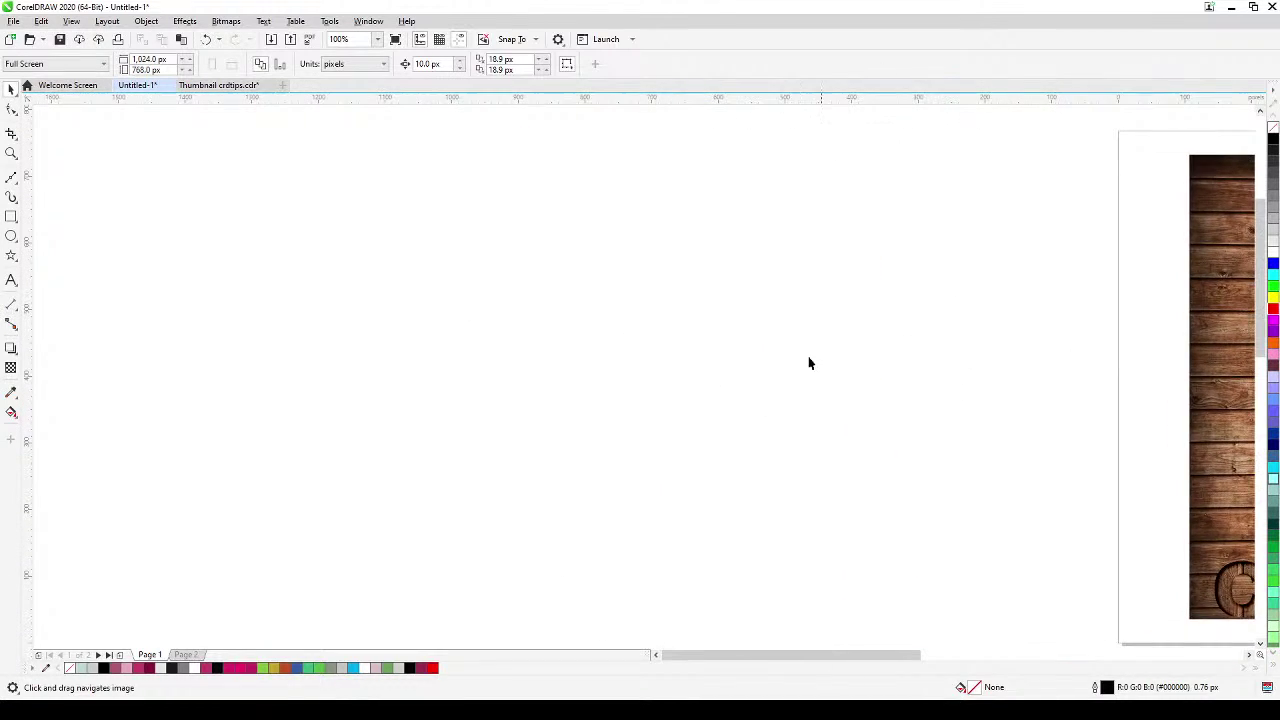
left_click_drag(809, 363, 949, 366)
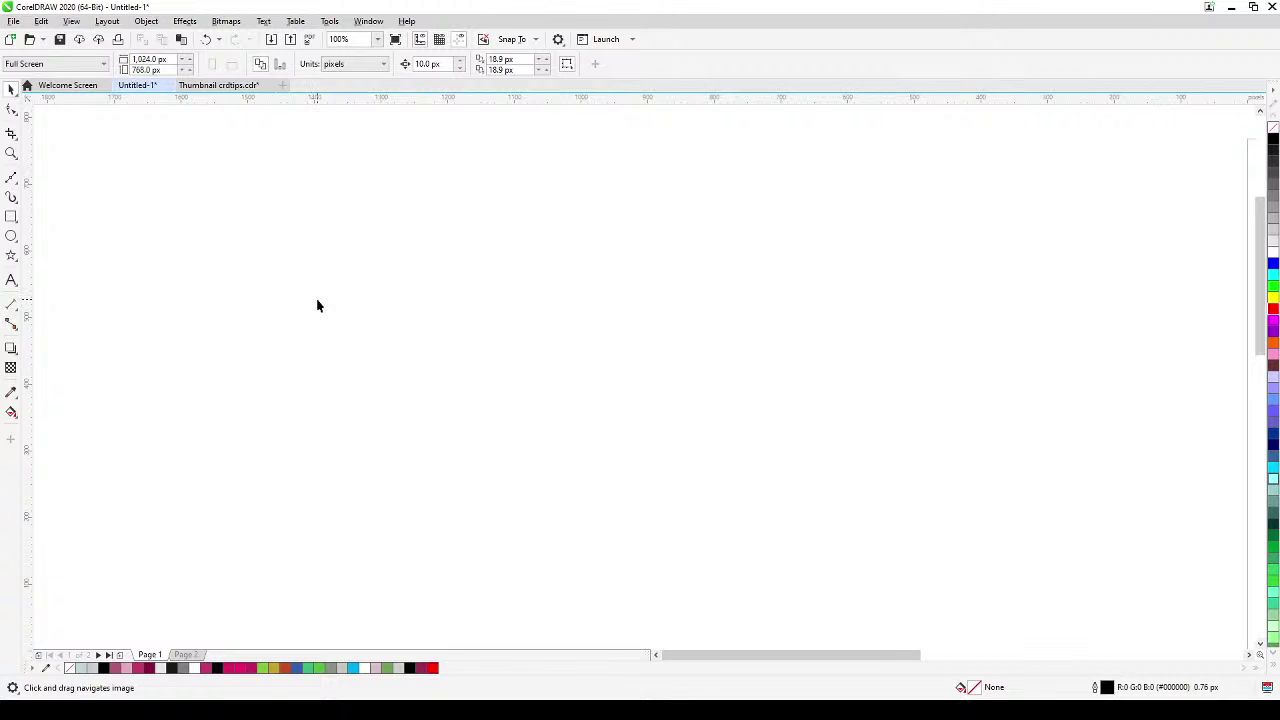
left_click(11, 217)
left_click_drag(346, 256, 525, 381)
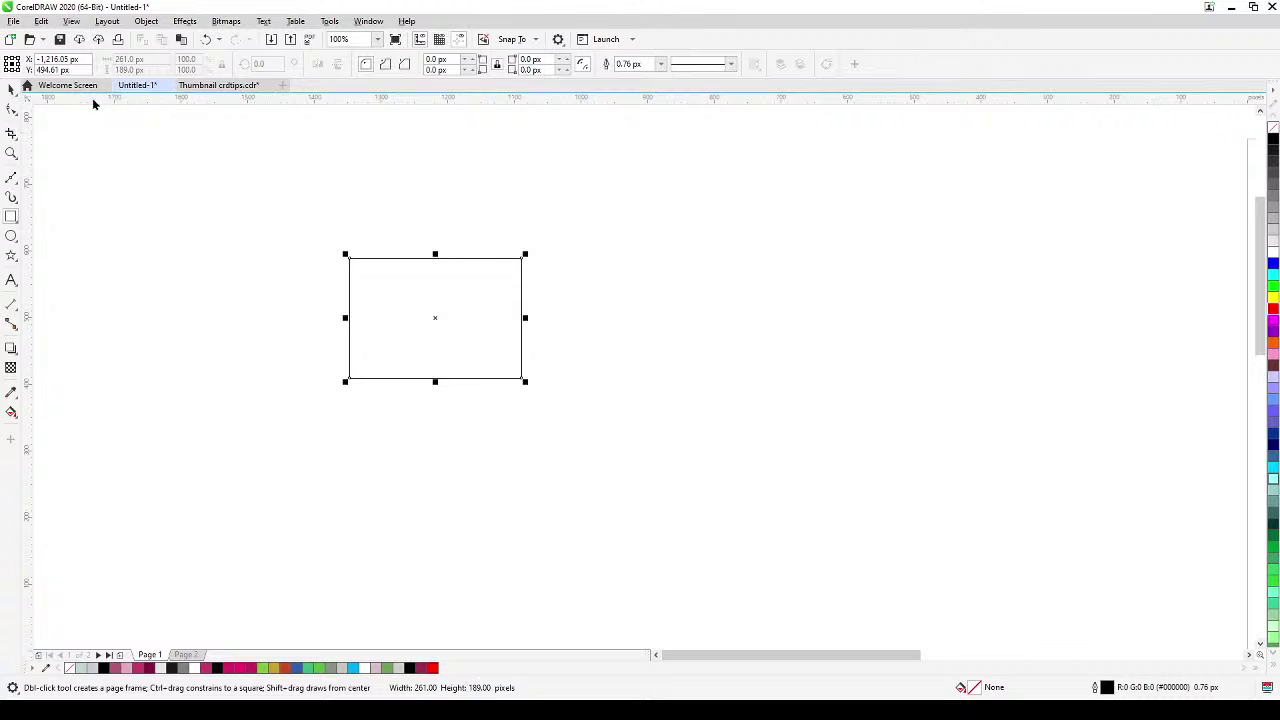
left_click(12, 89)
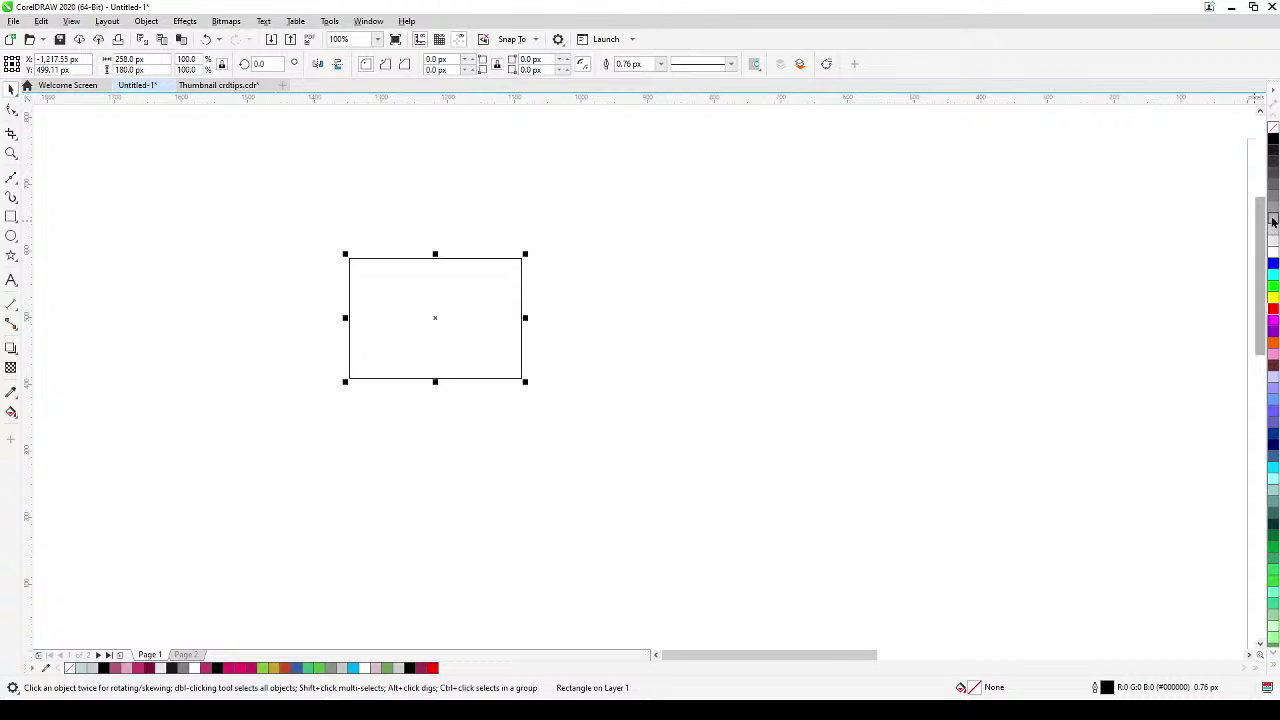
left_click(1273, 222)
left_click(1273, 234)
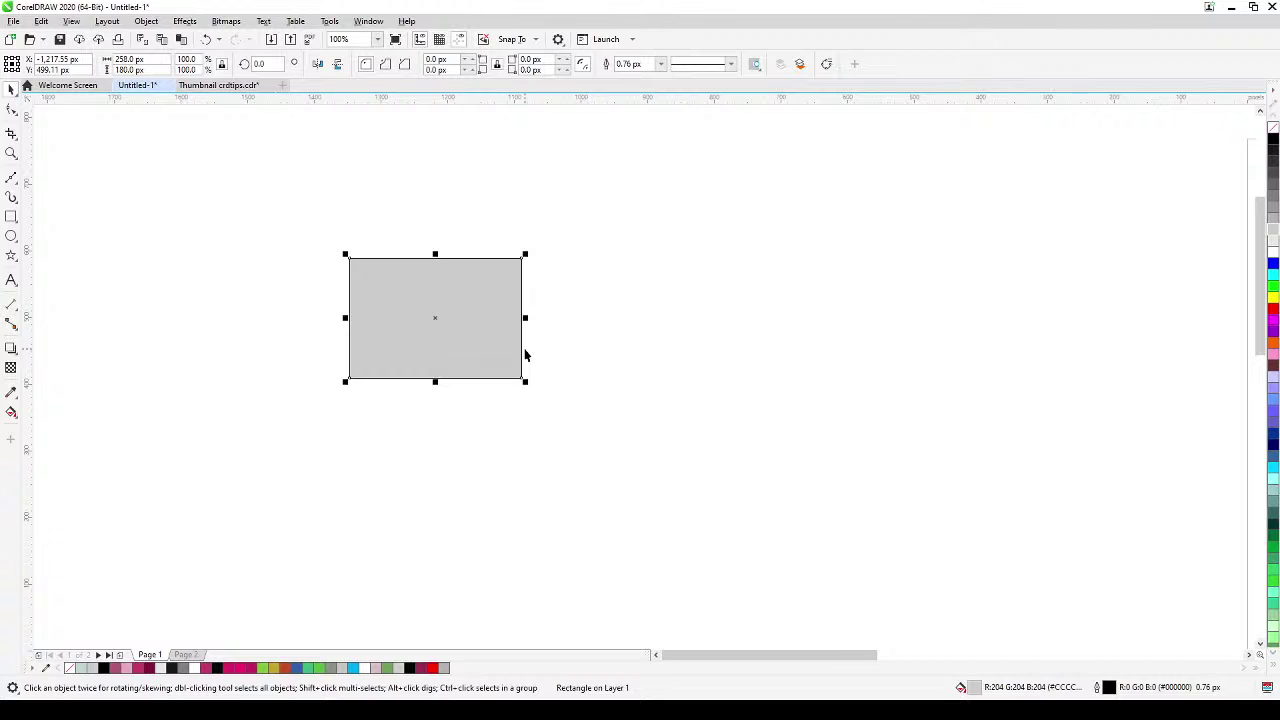
Apply a drop shadow to the grey rectangle, offset about 7.5 px to the right and 7.6 px downward
left_click(11, 348)
left_click(48, 347)
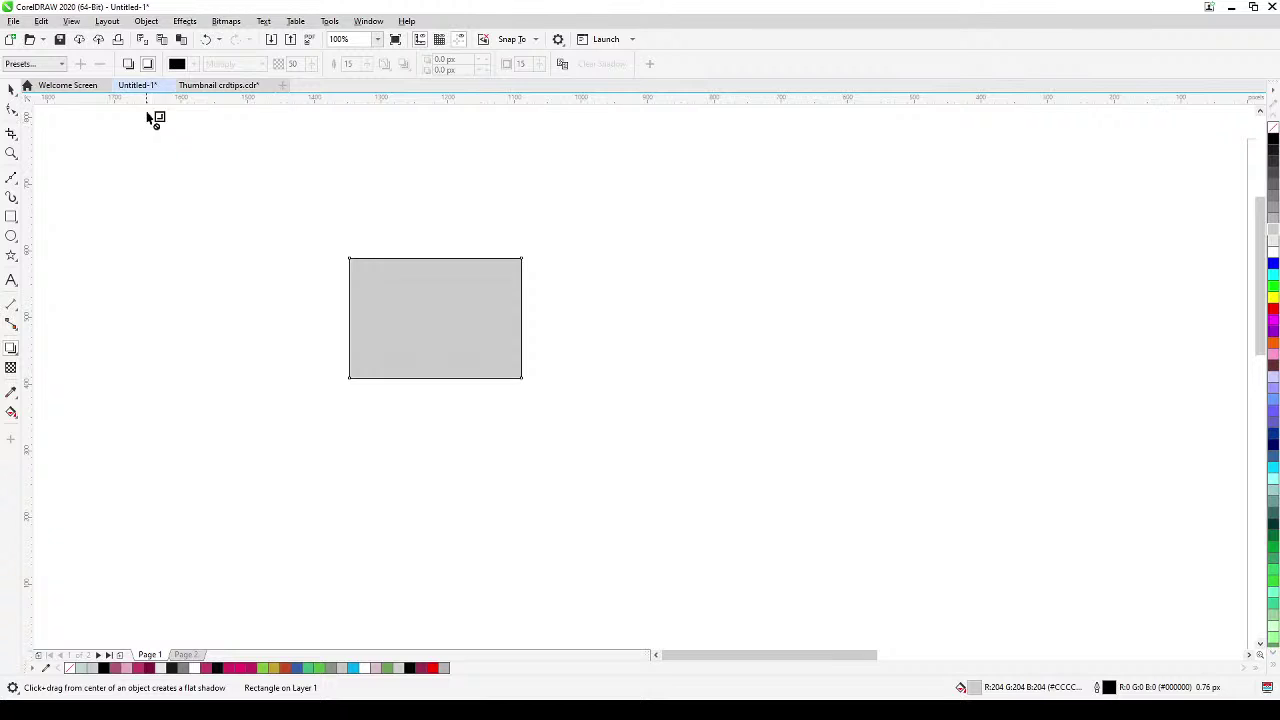
left_click(127, 65)
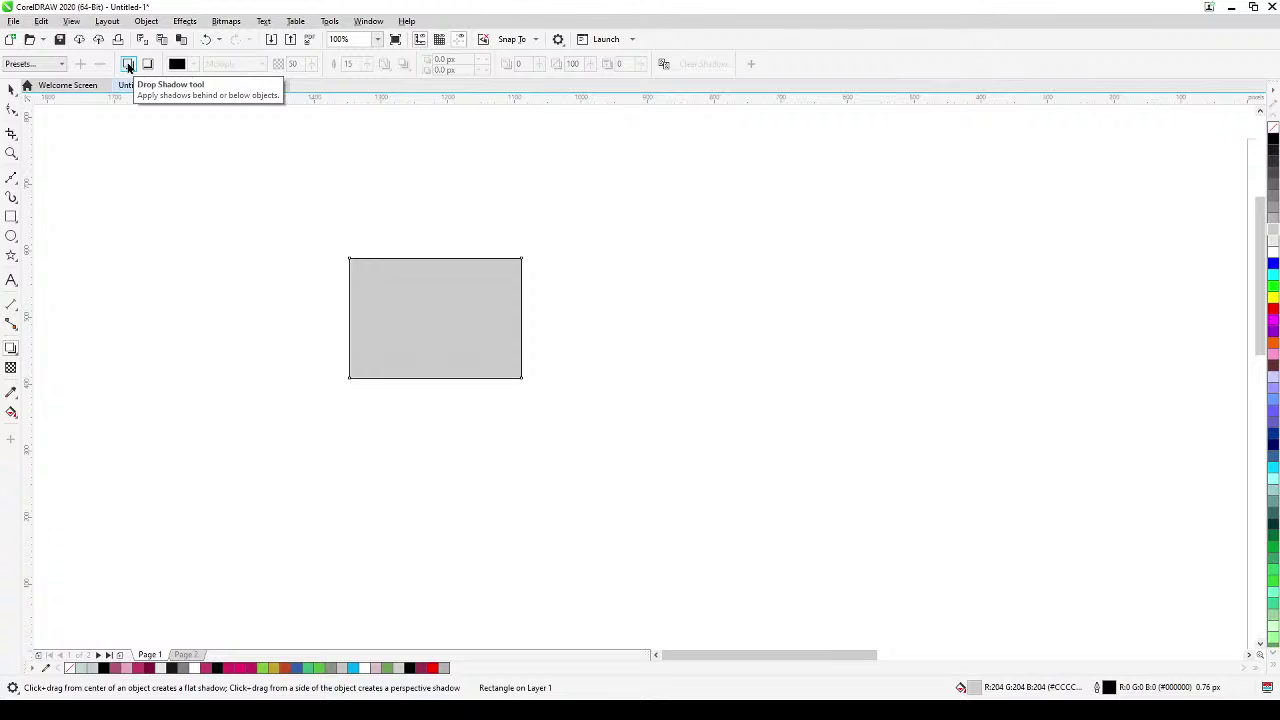
left_click_drag(417, 320, 468, 354)
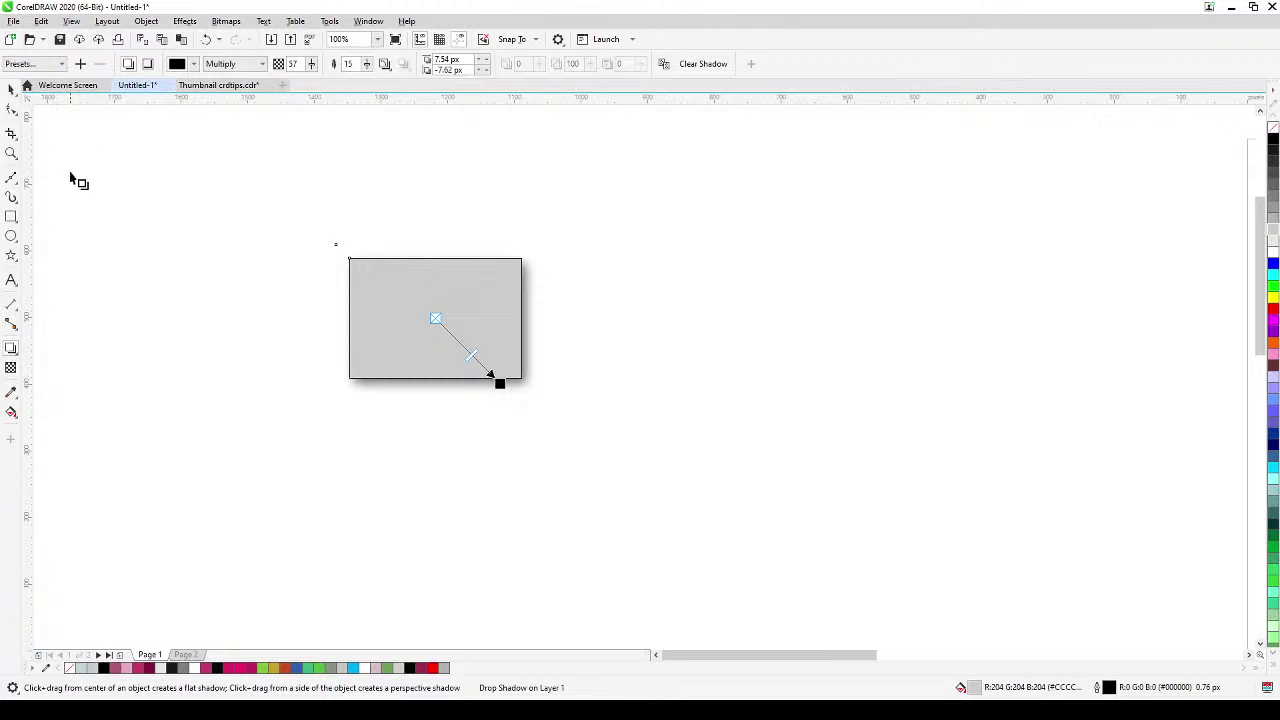
left_click(10, 90)
left_click(83, 151)
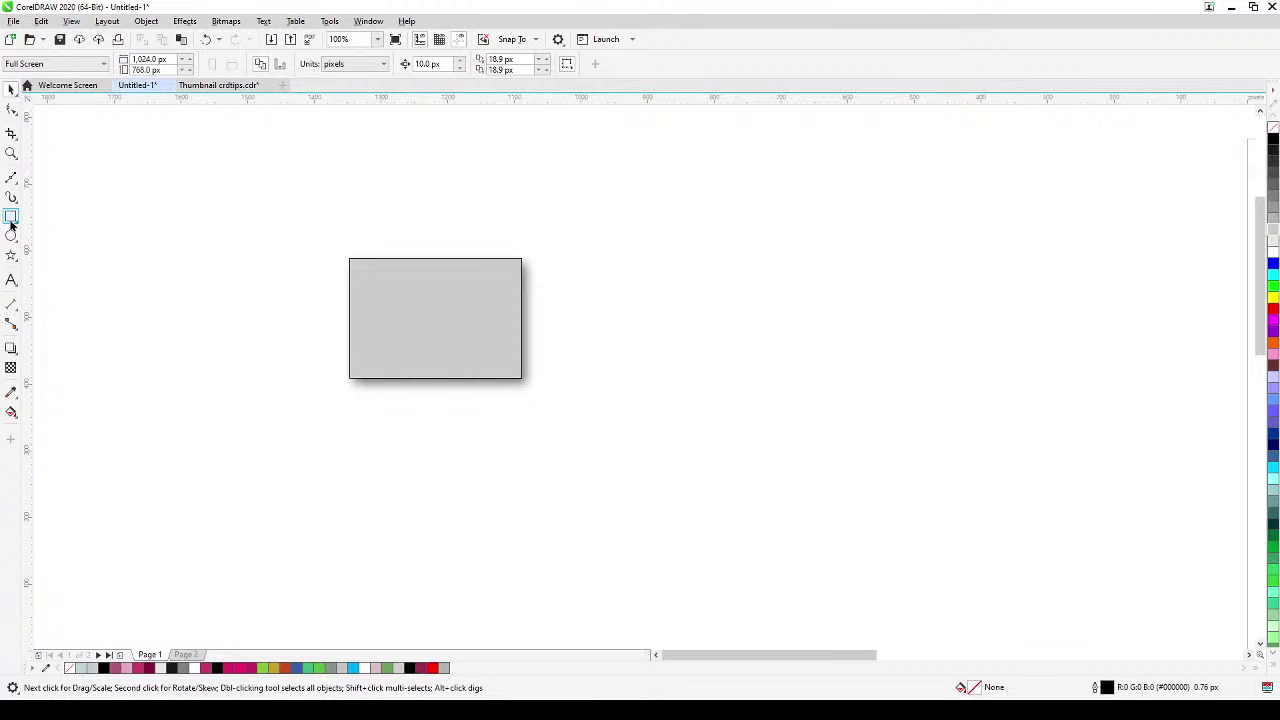
Draw a circle about 188 px in diameter beside the rectangle, fill it with the same light grey, and level it with the rectangle
left_click(11, 236)
left_click_drag(587, 267, 712, 392)
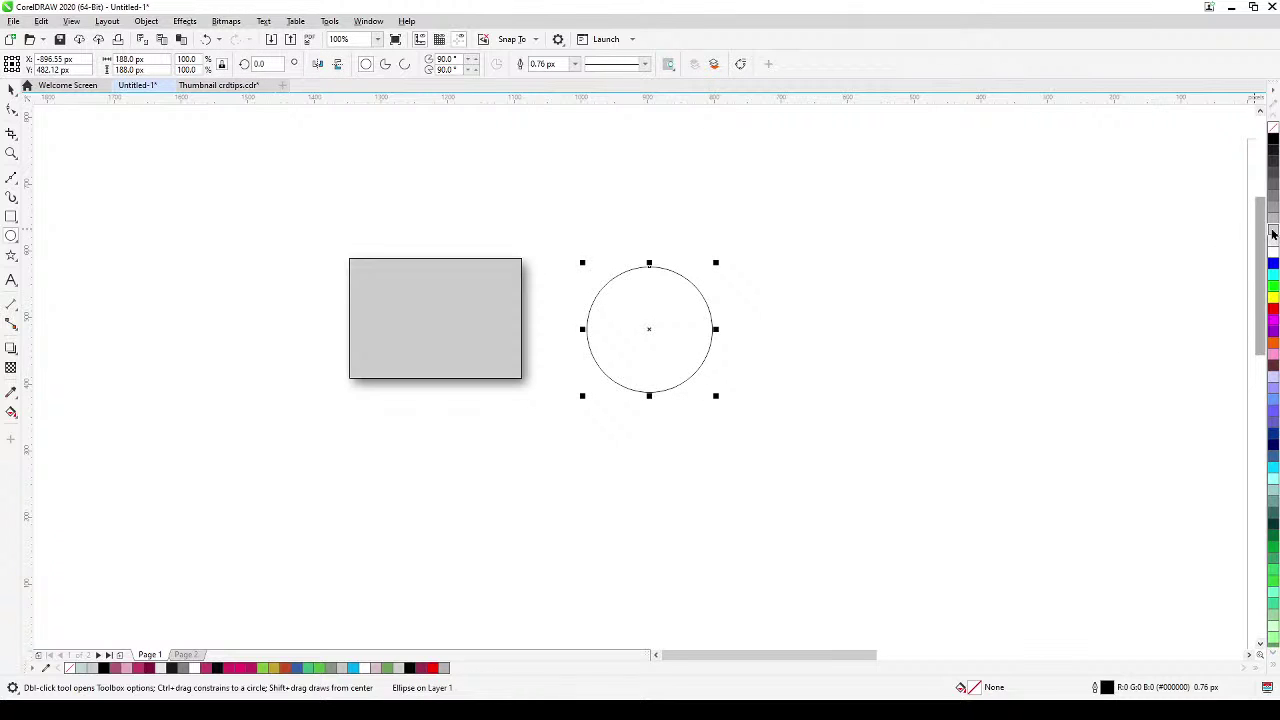
left_click(1273, 233)
left_click(10, 90)
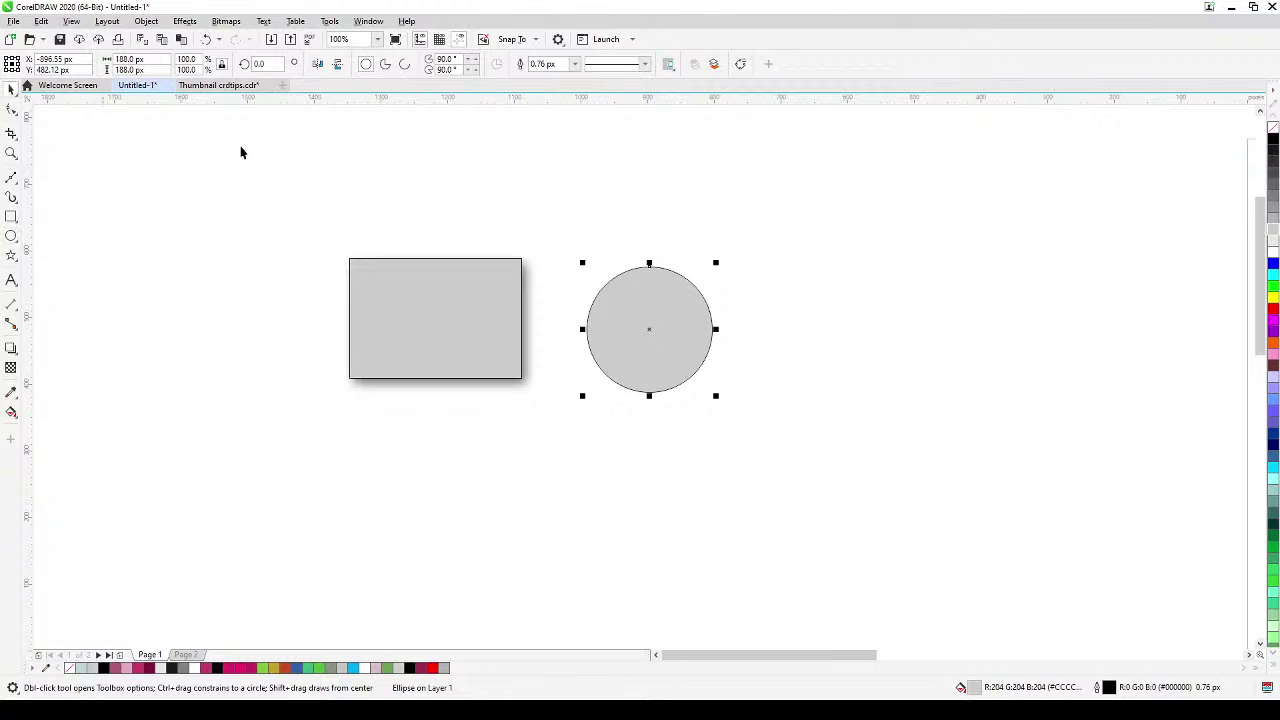
left_click_drag(683, 321, 682, 307)
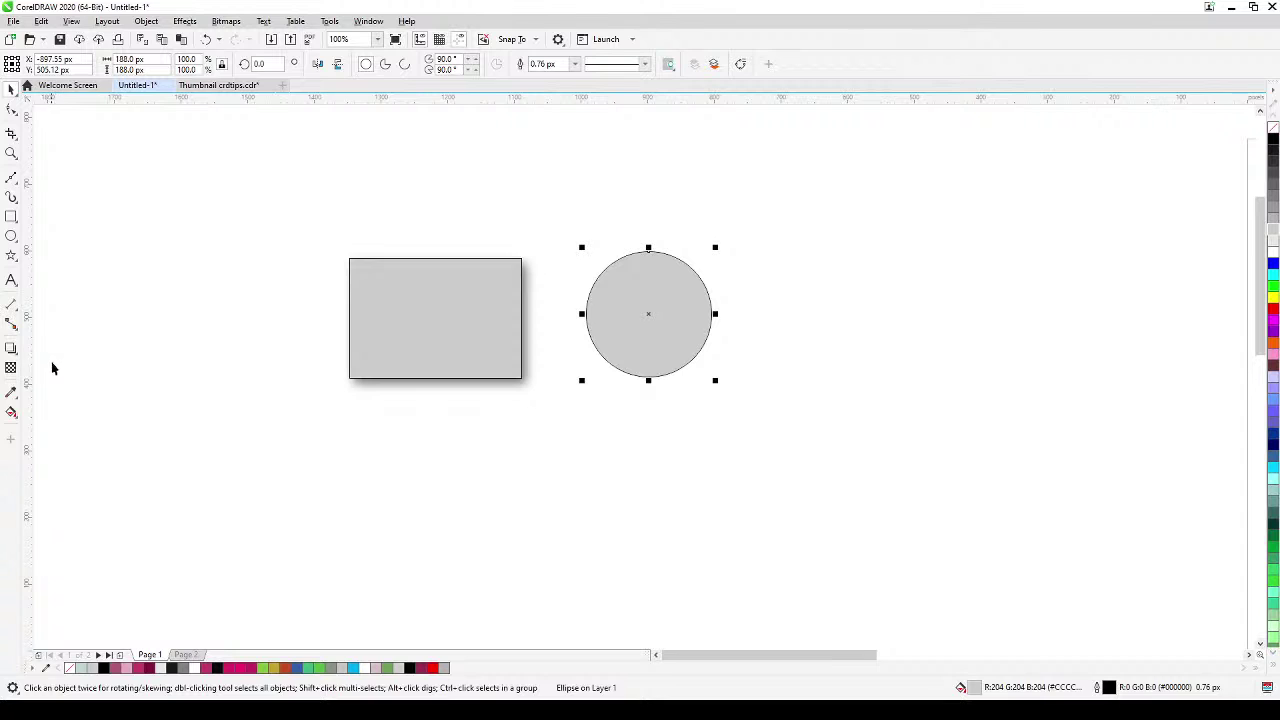
Apply an inner shadow to the grey circle, offset about 5.6 px to the right and 4.4 px downward
left_click(12, 347)
left_click(33, 350)
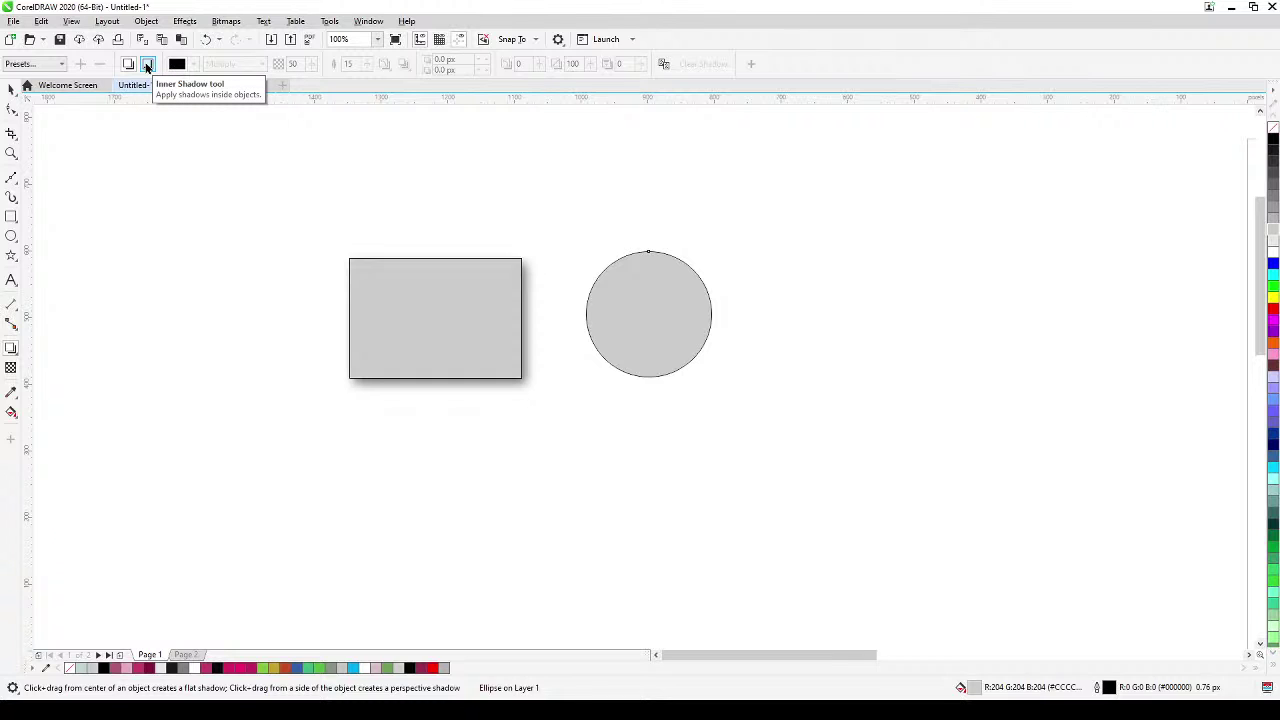
left_click(147, 66)
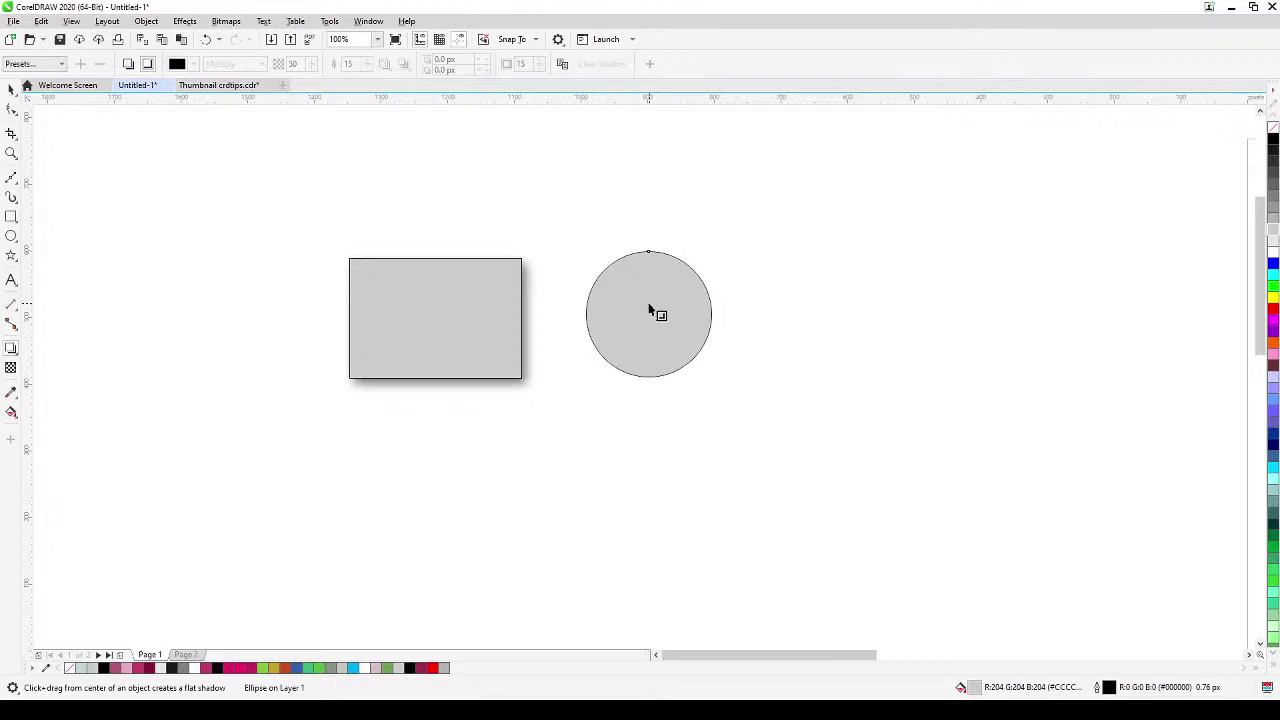
left_click_drag(646, 312, 715, 366)
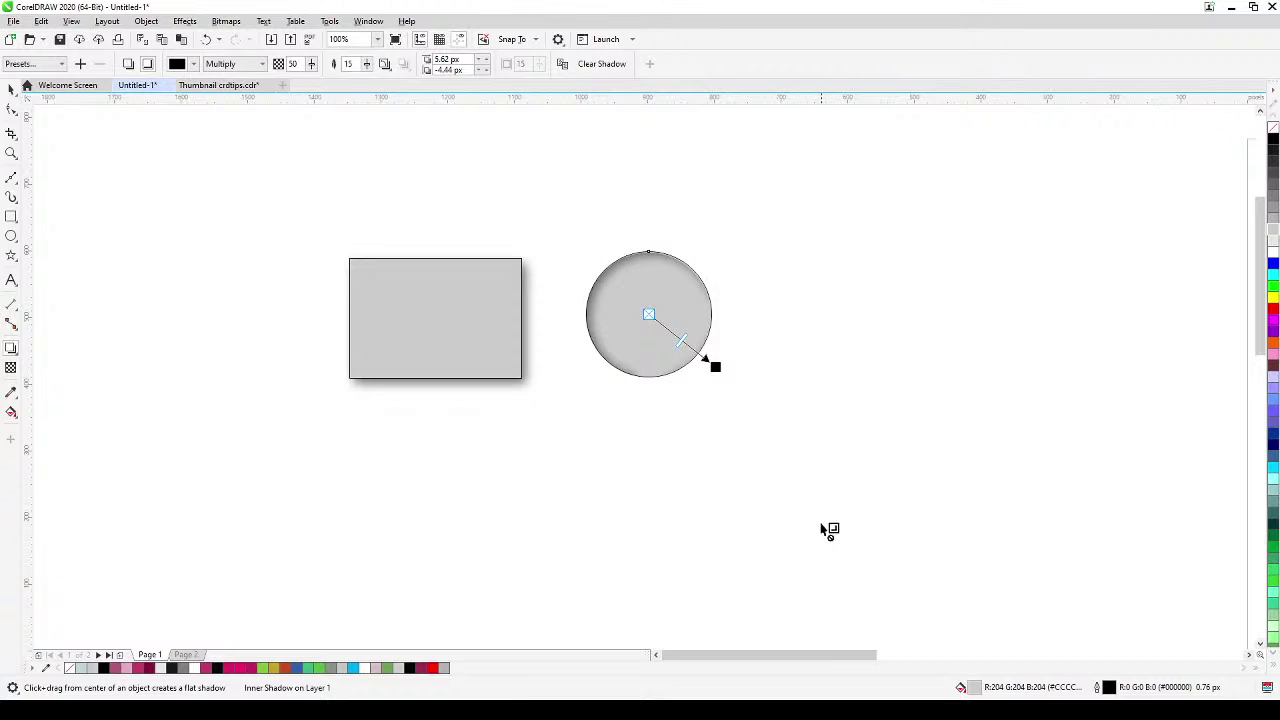
left_click(11, 89)
left_click(94, 172)
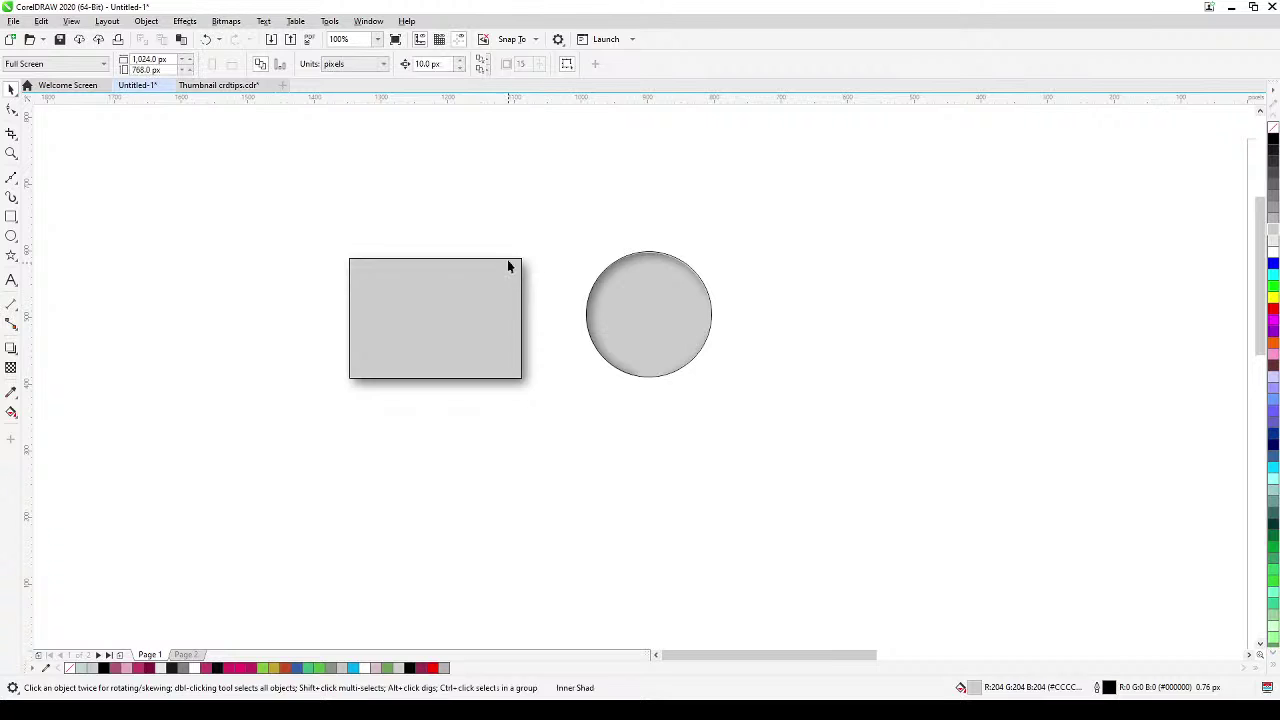
Remove the black outline from both the shadowed rectangle and the circle
left_click(11, 153)
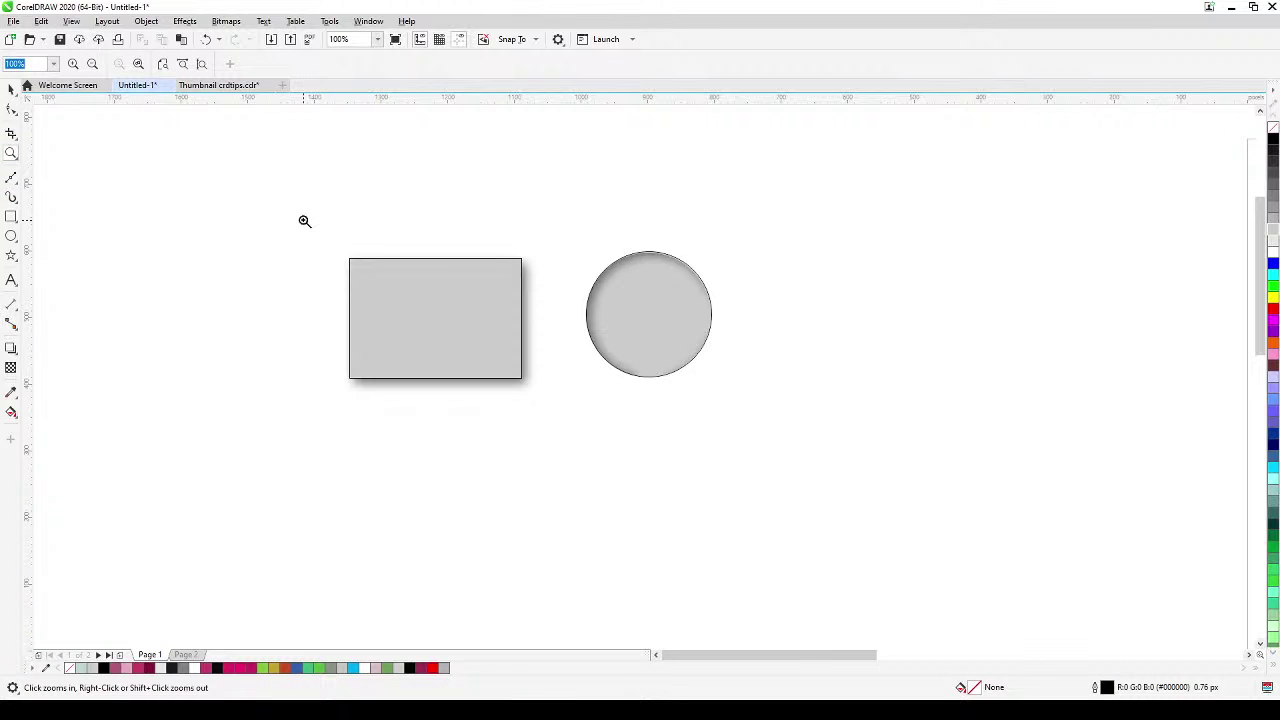
left_click_drag(299, 210, 757, 434)
left_click(9, 89)
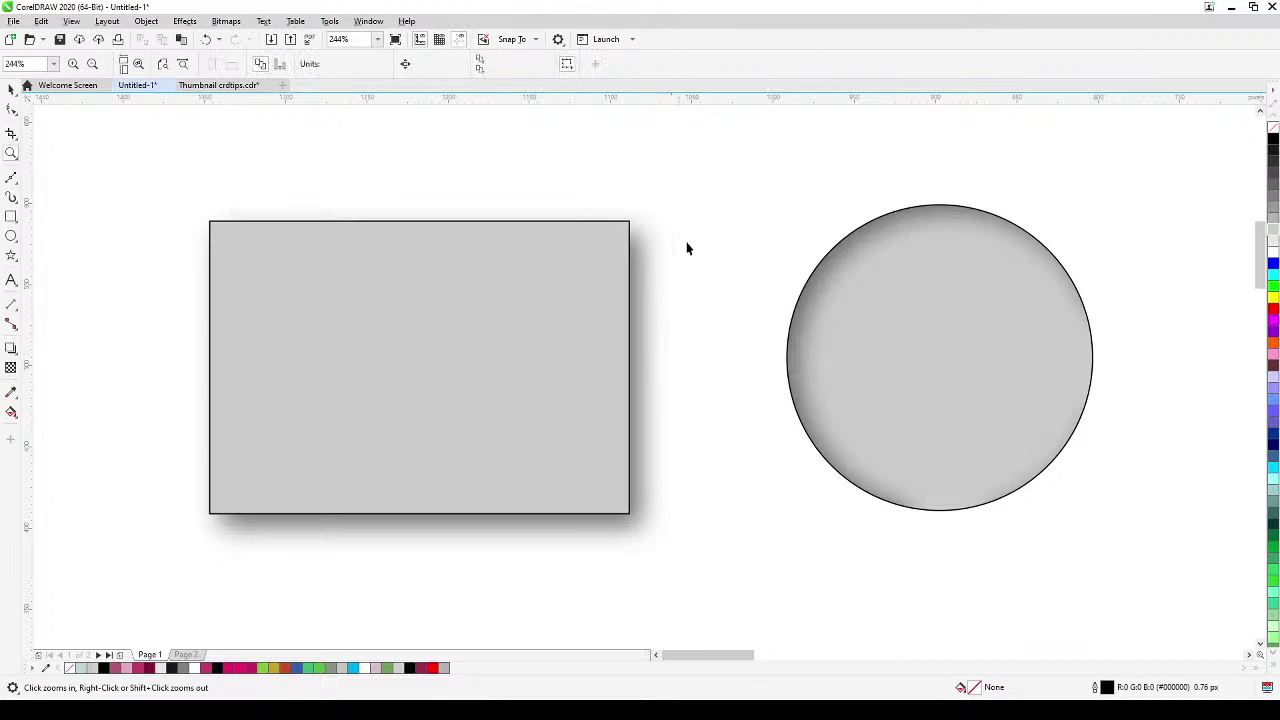
left_click(808, 372)
left_click(768, 573)
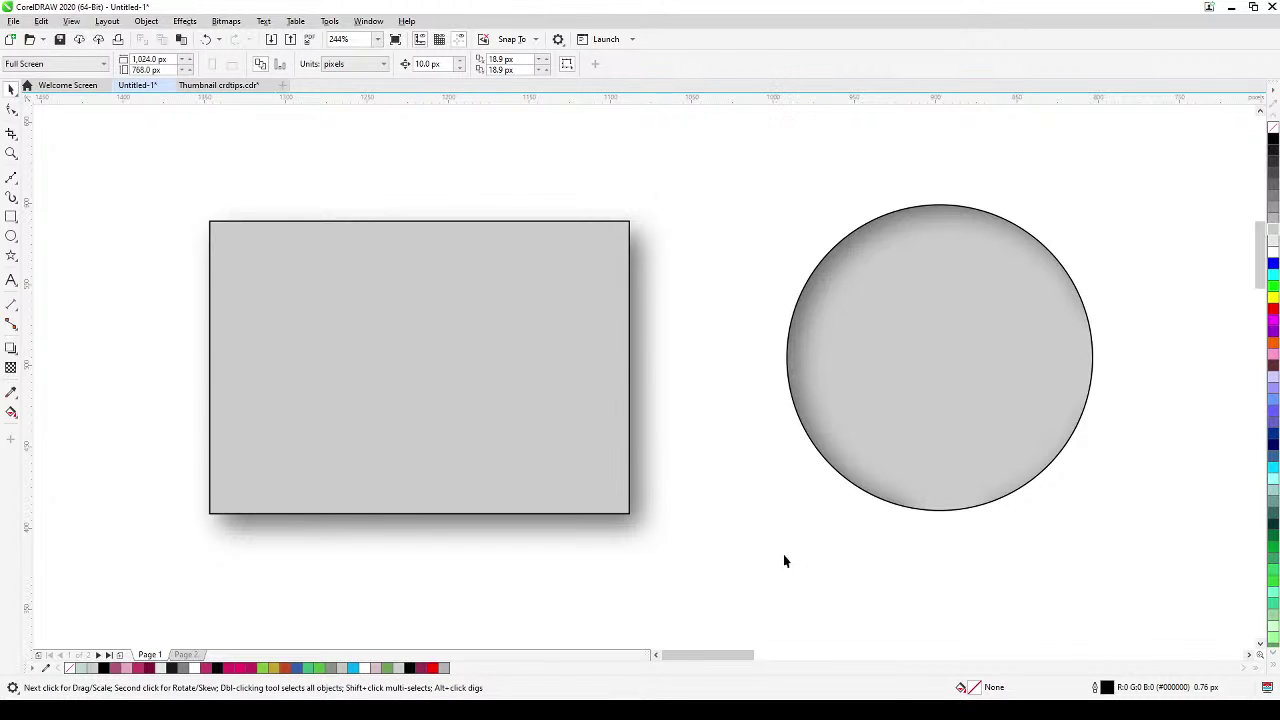
left_click(500, 362)
left_click(940, 391, "shift")
key("ctrl+l")
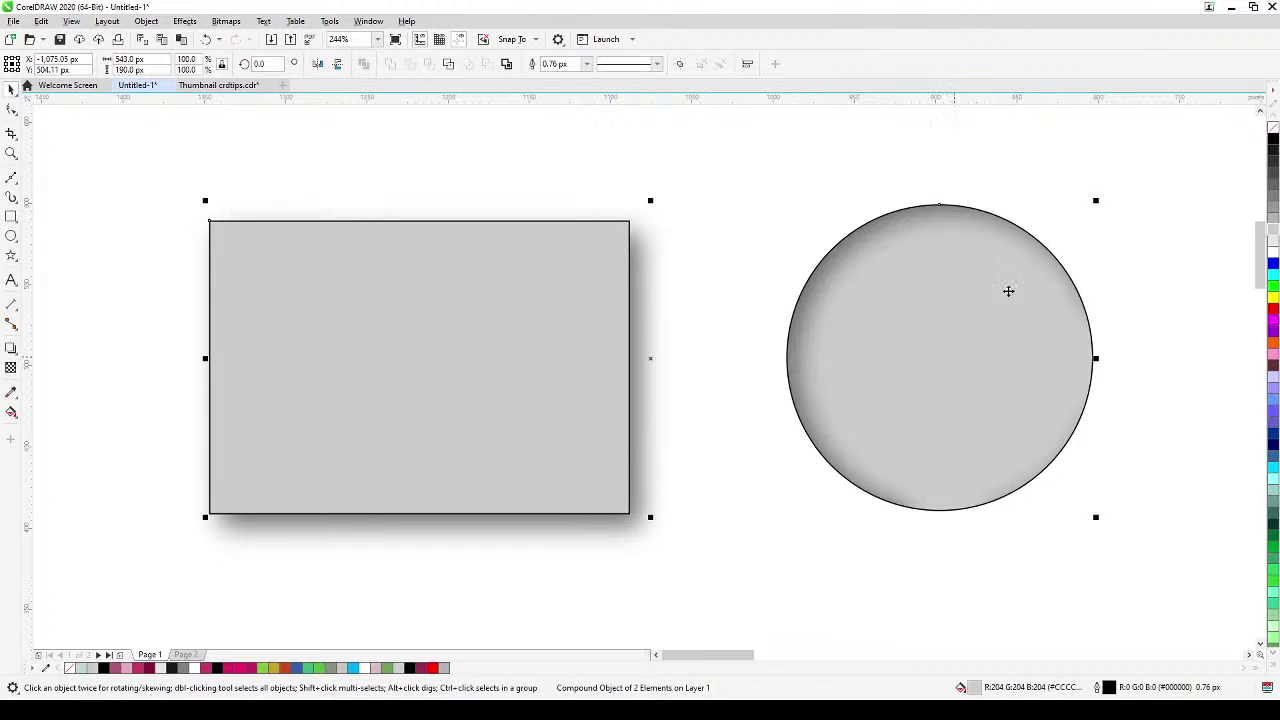
right_click(1273, 128)
left_click(1109, 229)
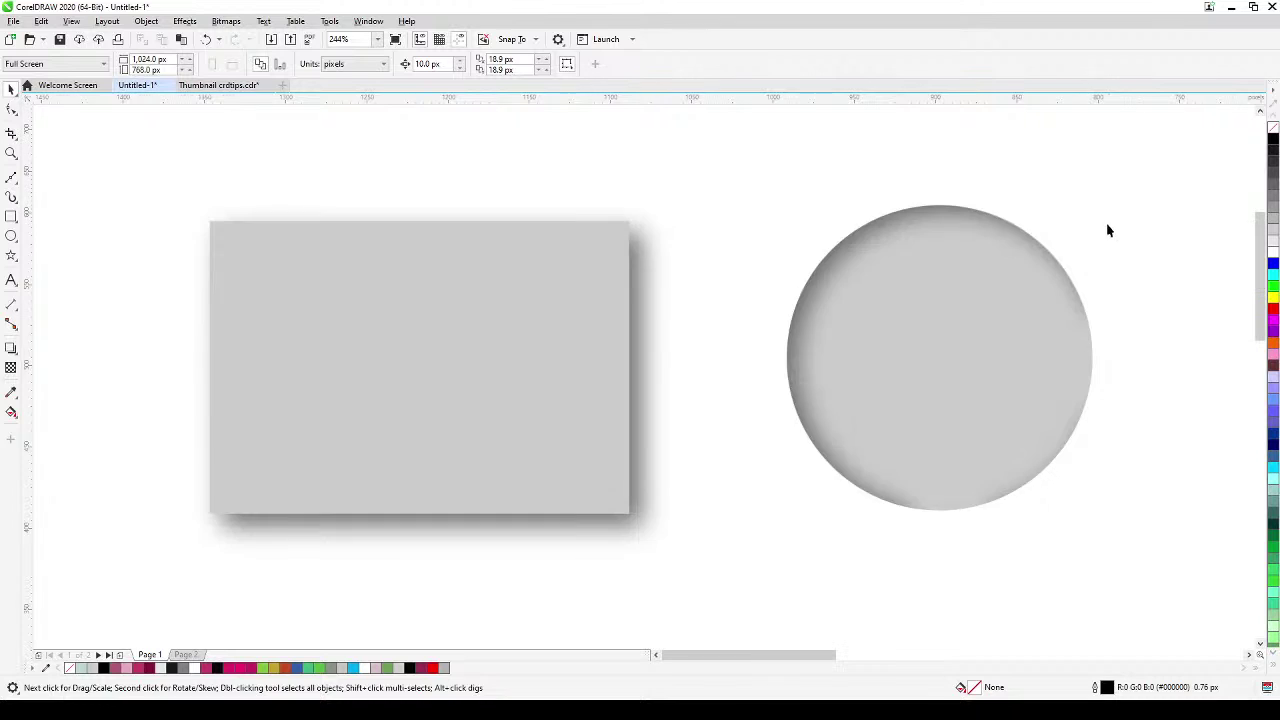
Compare the drop shadow around the rectangle with the inner shadow inside the circle, both up close and from farther out
scroll(1108, 225, "down", 2)
left_click_drag(1064, 284, 737, 427)
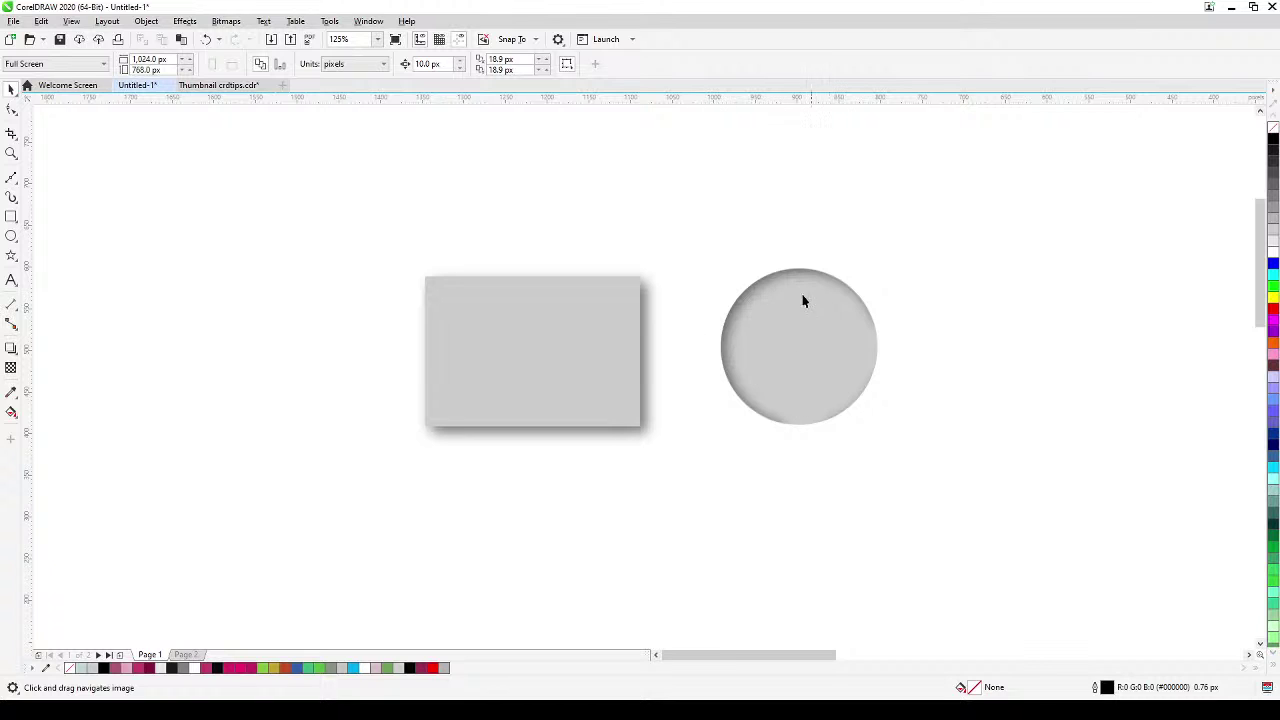
scroll(802, 301, "up", 2)
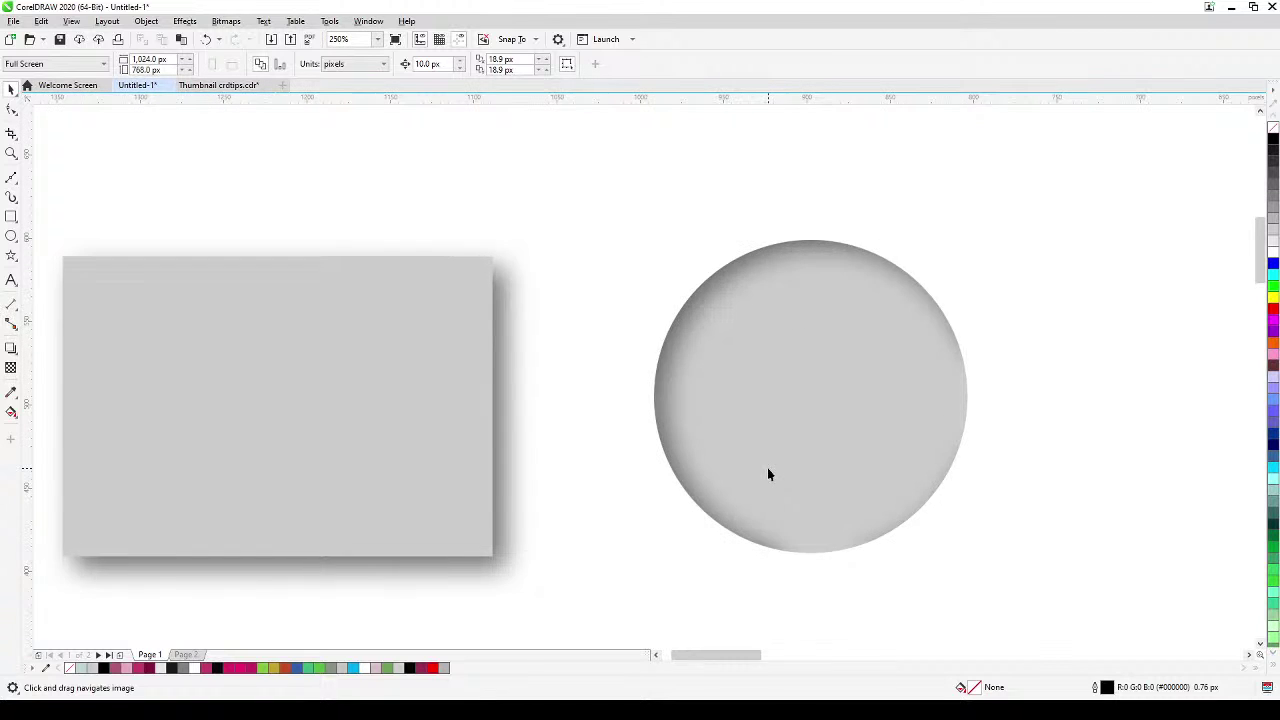
scroll(767, 468, "down", 2)
scroll(728, 478, "up", 2)
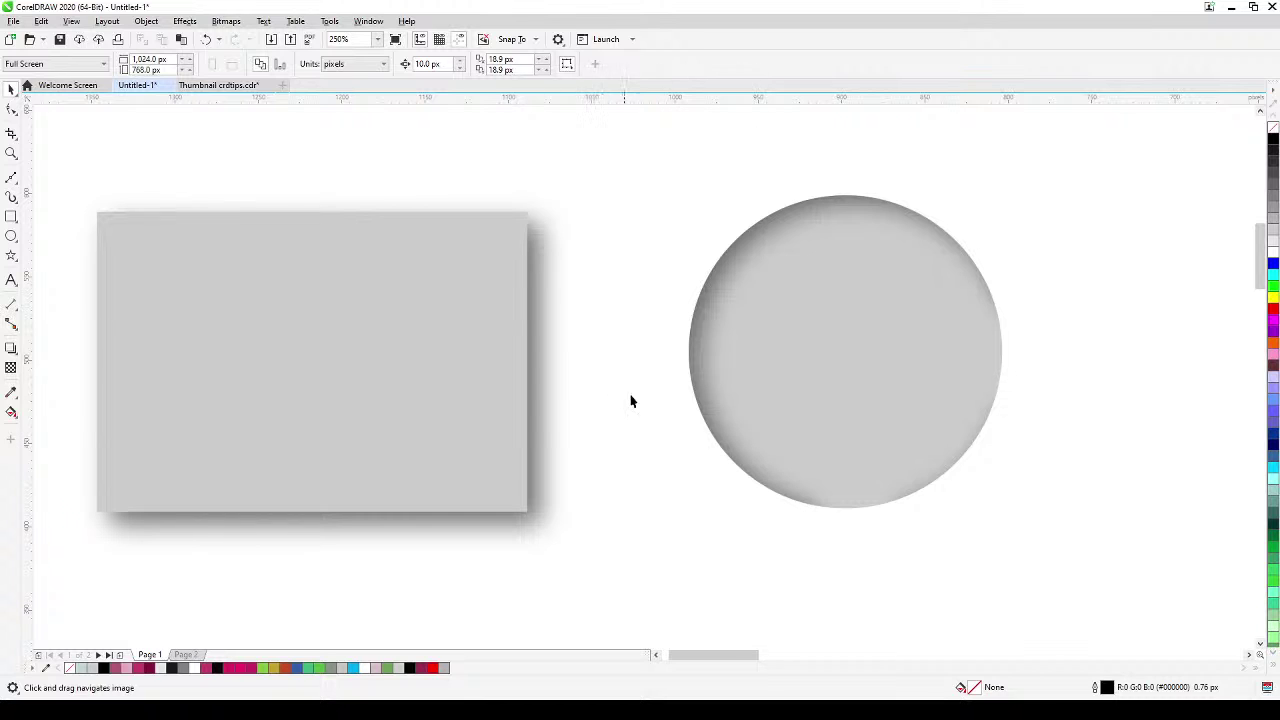
scroll(313, 270, "down", 2)
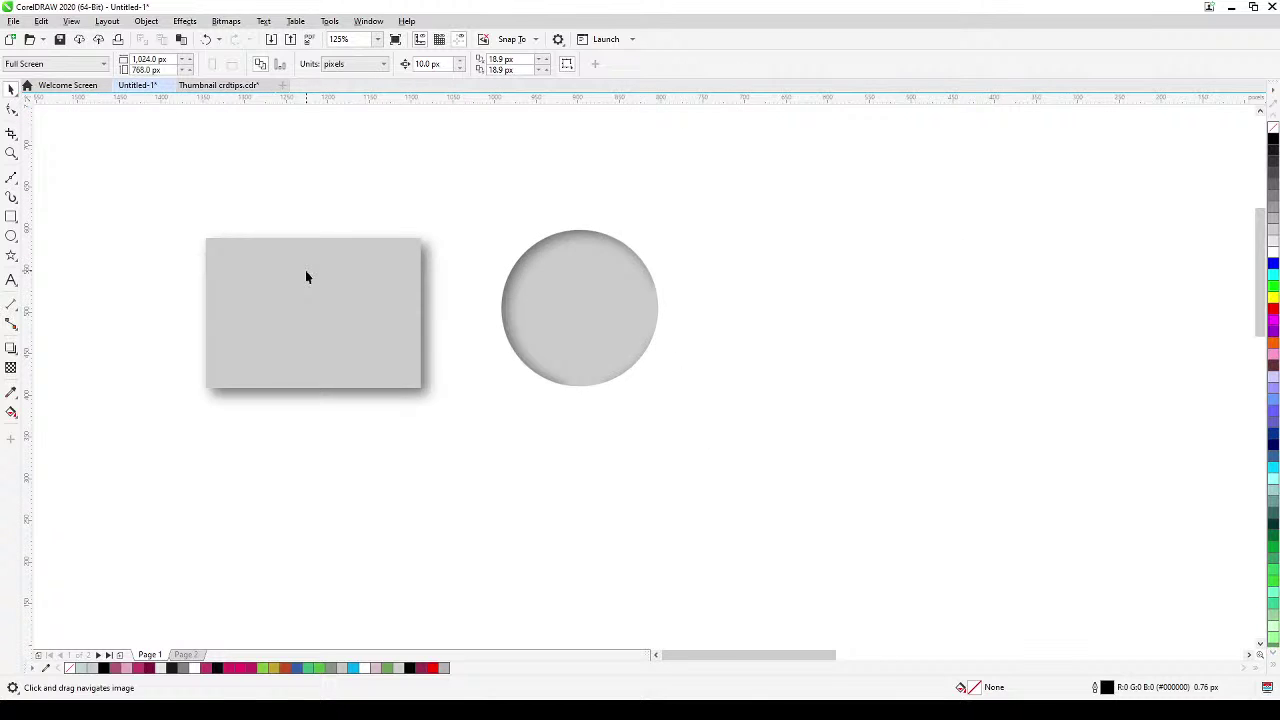
left_click_drag(305, 277, 411, 322)
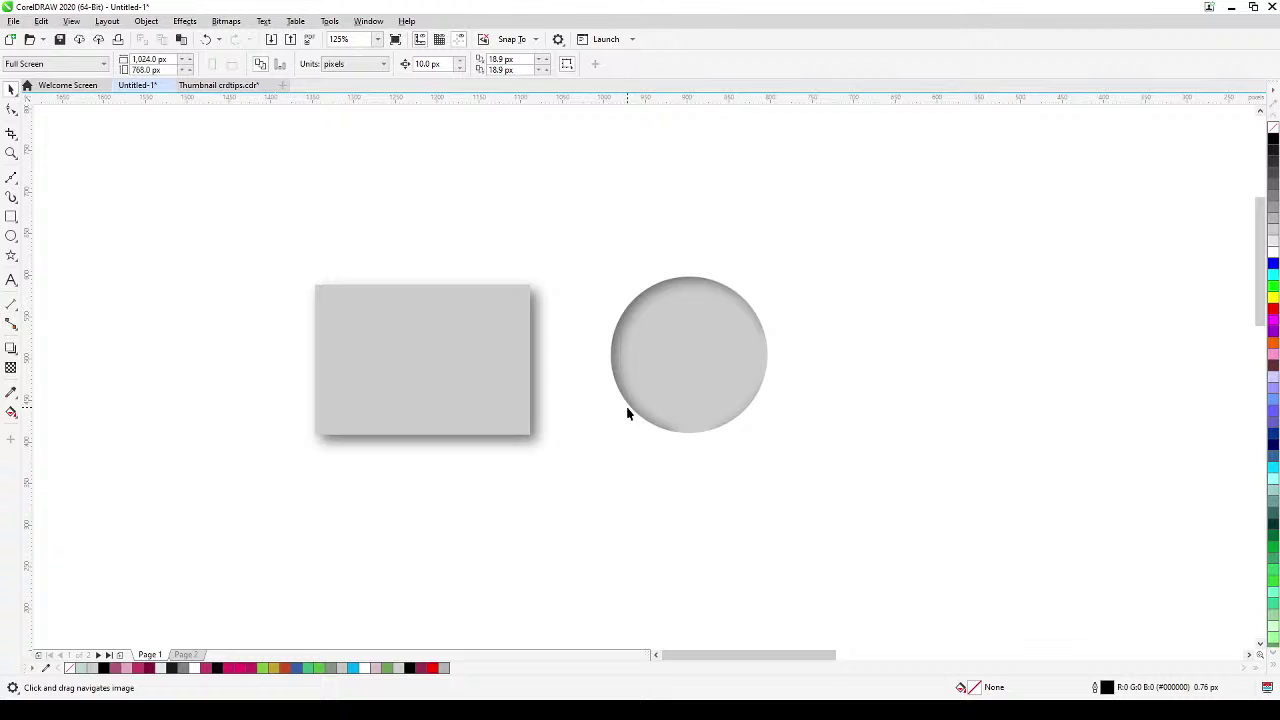
left_click_drag(628, 413, 575, 405)
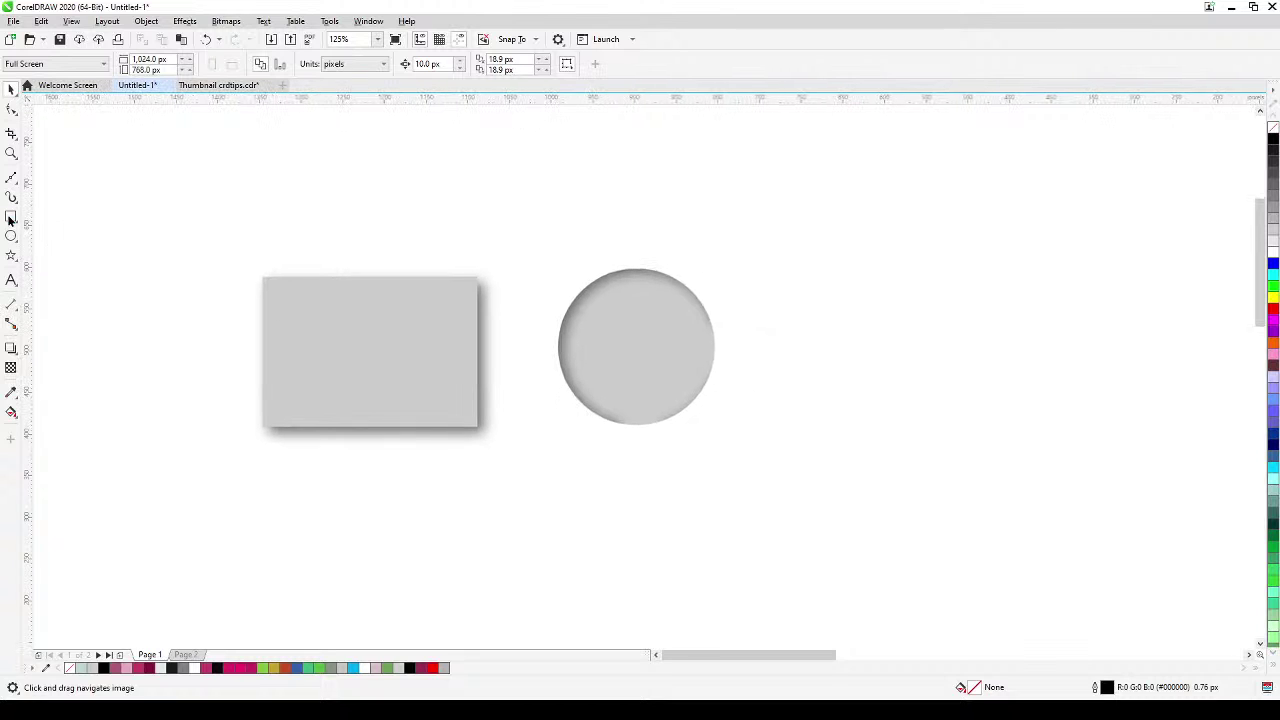
left_click(11, 281)
left_click(10, 89)
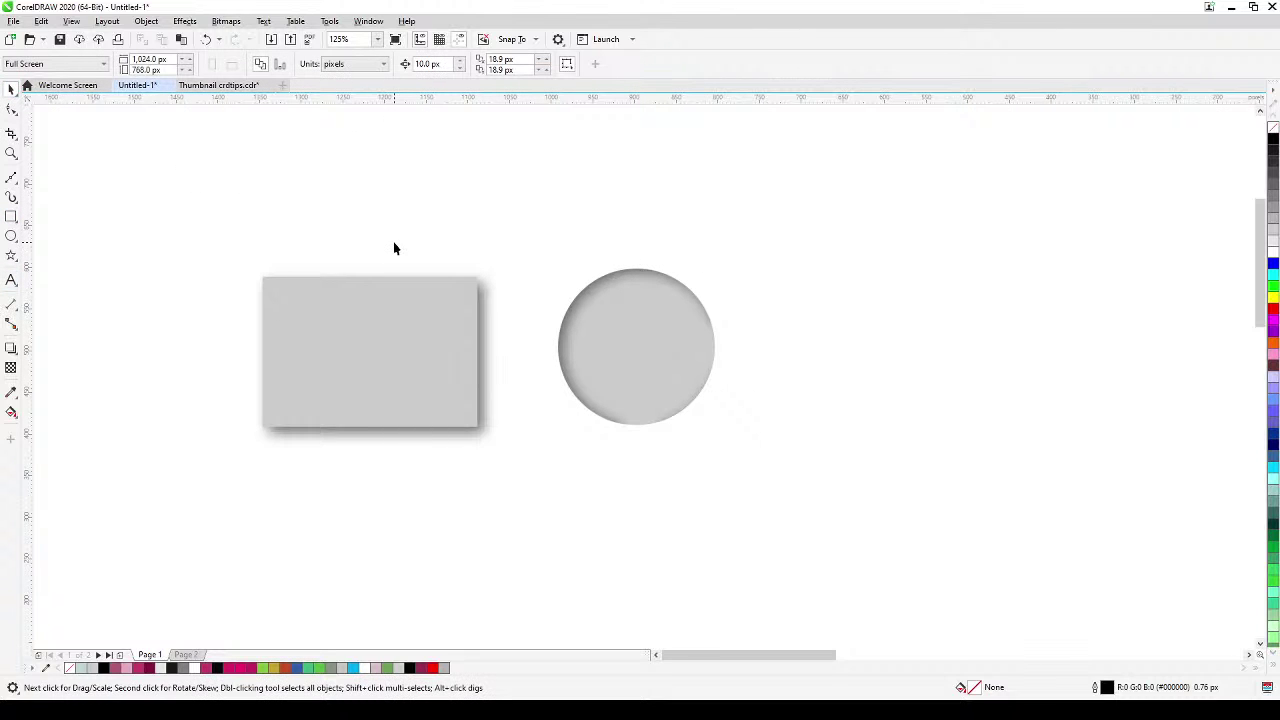
left_click(415, 358)
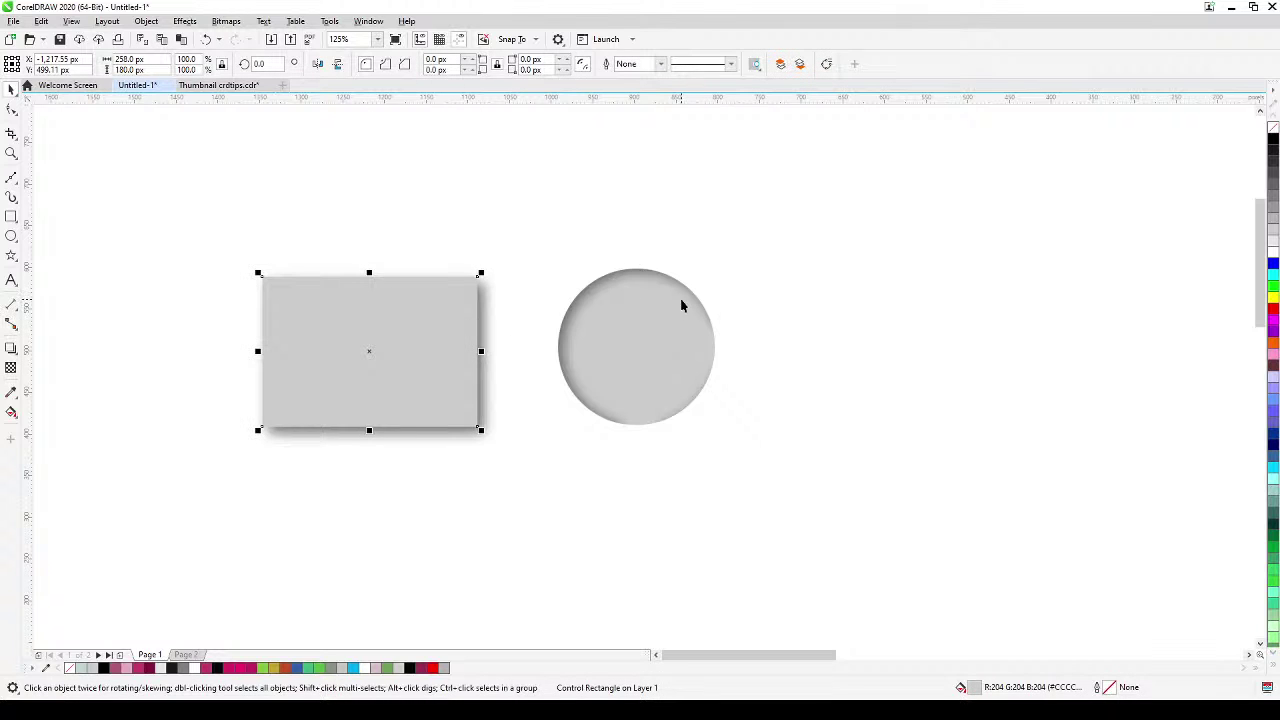
left_click(328, 231)
Add artistic text with a person's first name in 24 pt Arial, in the empty space beyond the circle
left_click(11, 281)
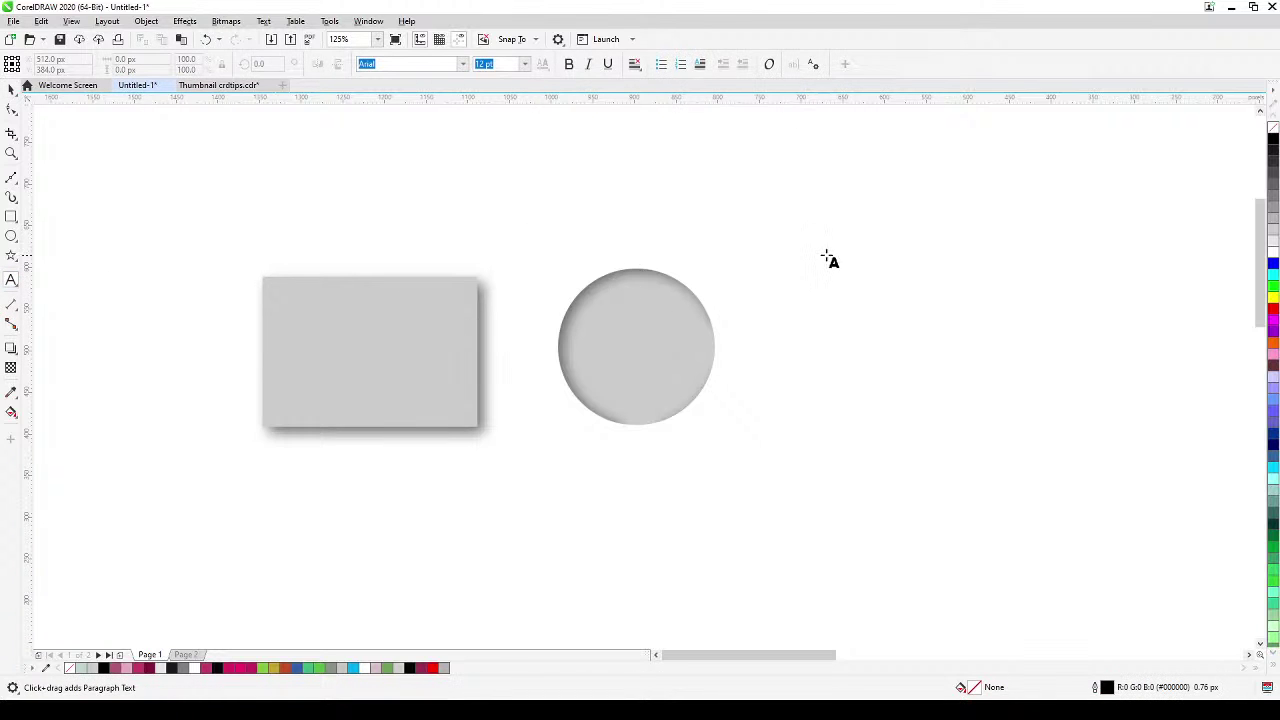
left_click(826, 257)
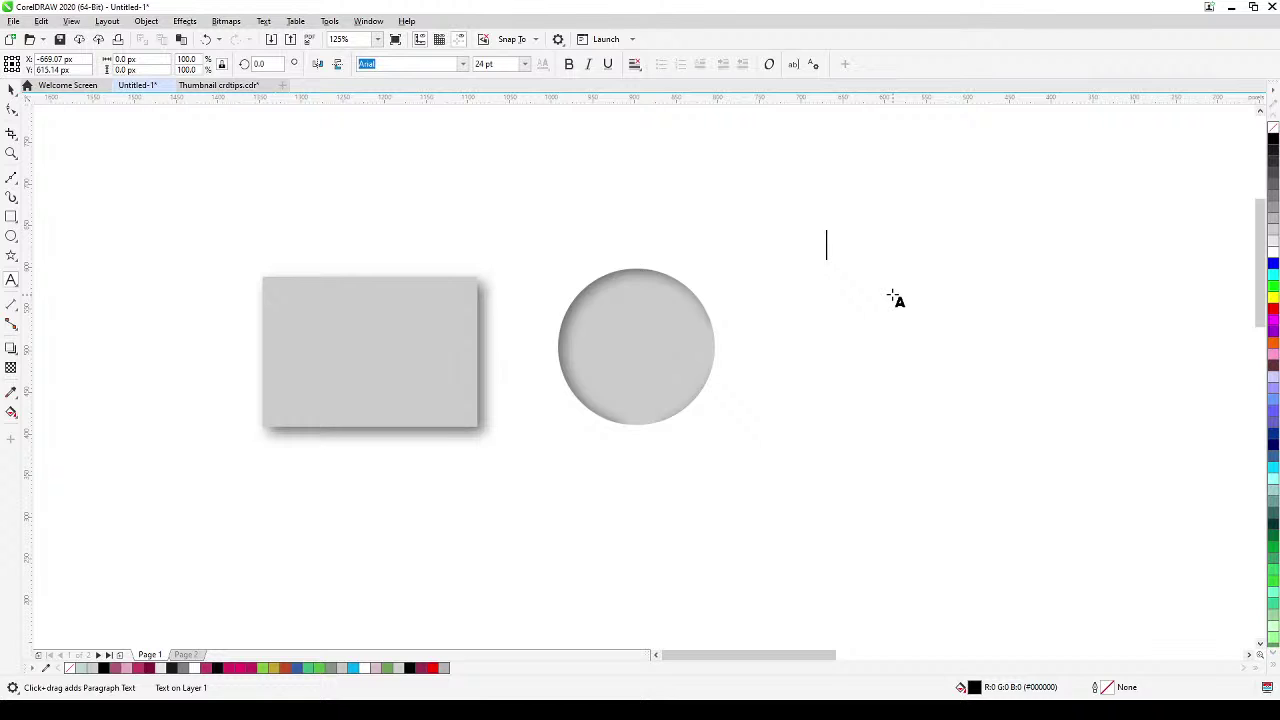
type("Al")
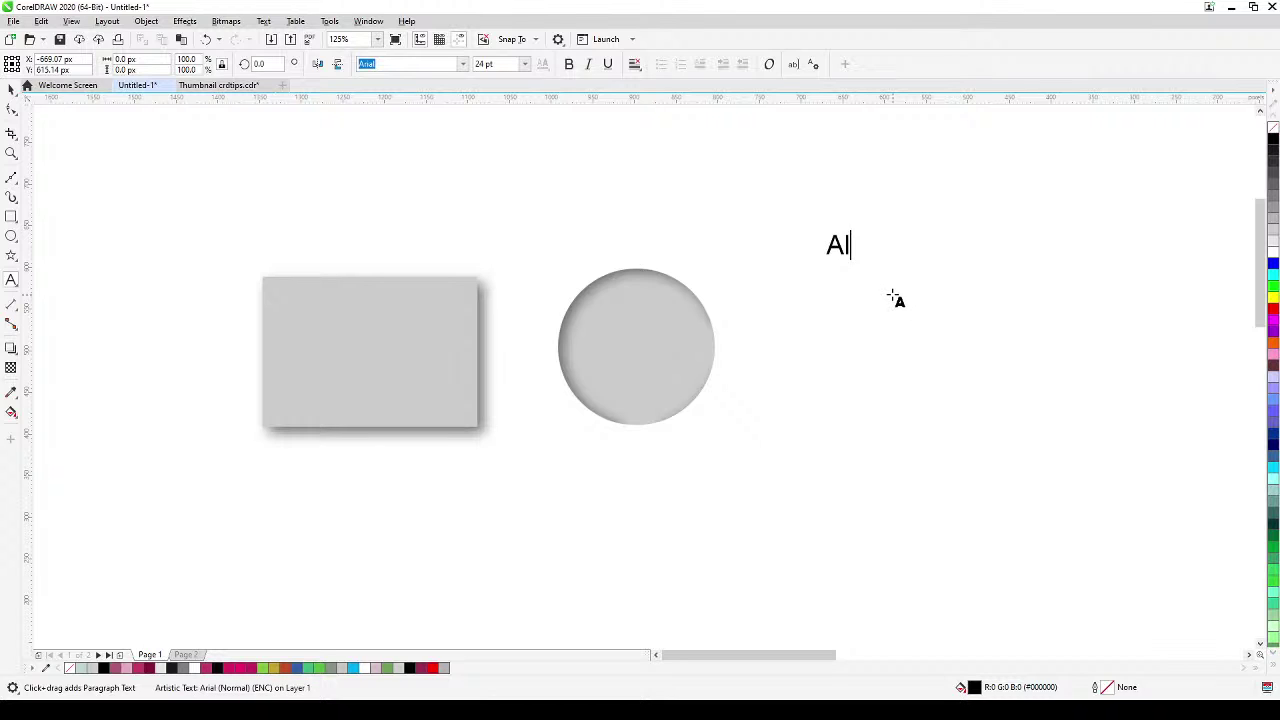
type("ex")
Enlarge the name text to about 169 pt, position it close beside the circle, and make it bold
left_click(12, 88)
left_click(12, 88)
left_click_drag(886, 260, 1190, 375)
left_click_drag(1016, 358, 928, 346)
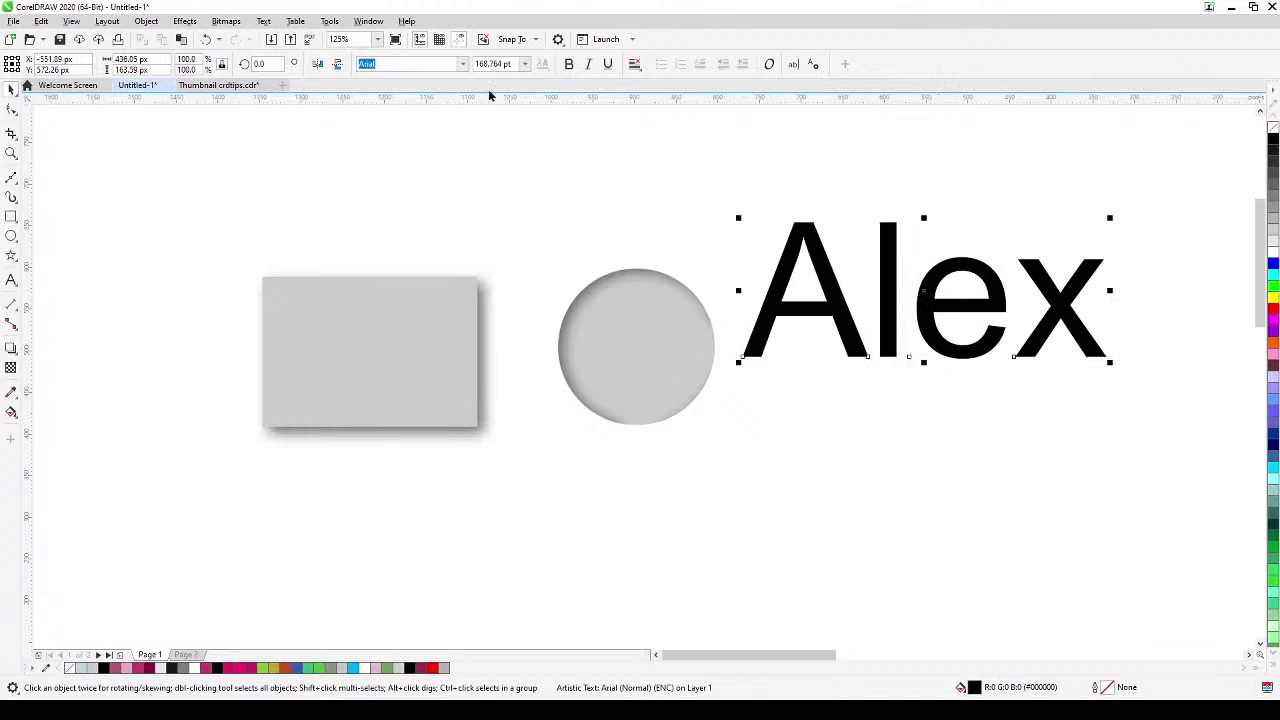
left_click(568, 64)
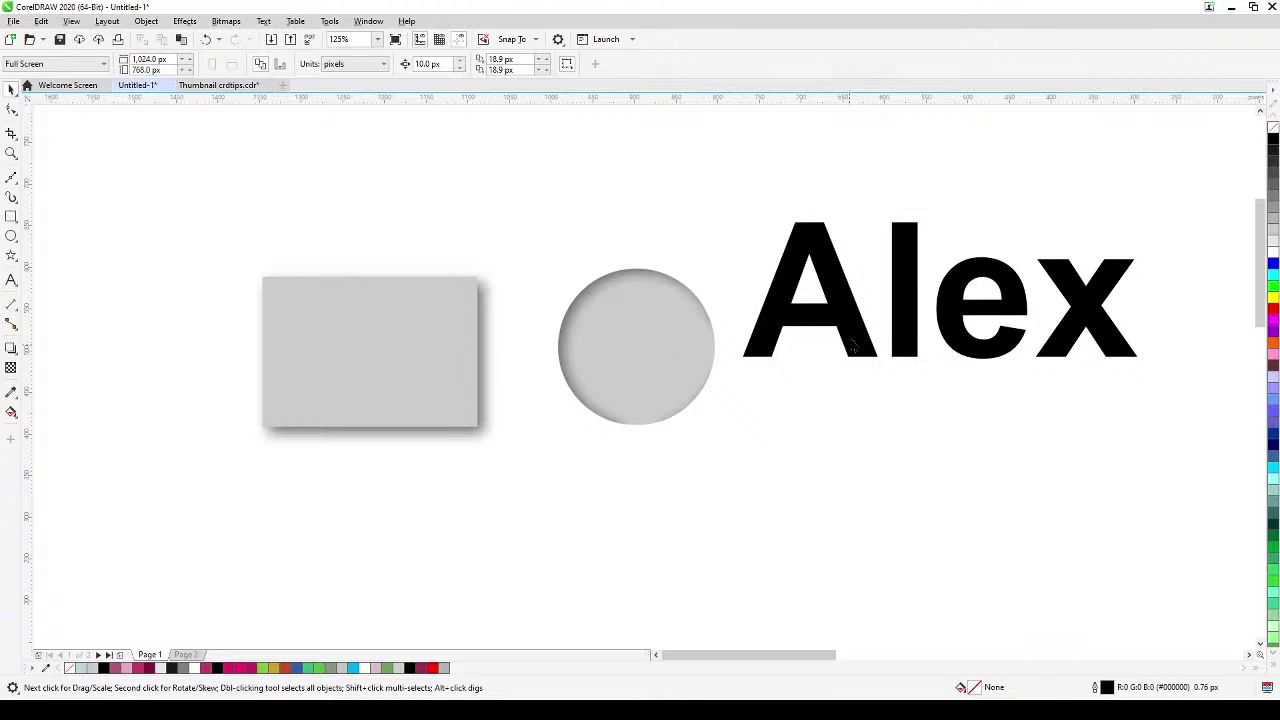
Fill the name text with green #339966 and move it slightly up and away from the circle
left_click_drag(931, 497, 796, 450)
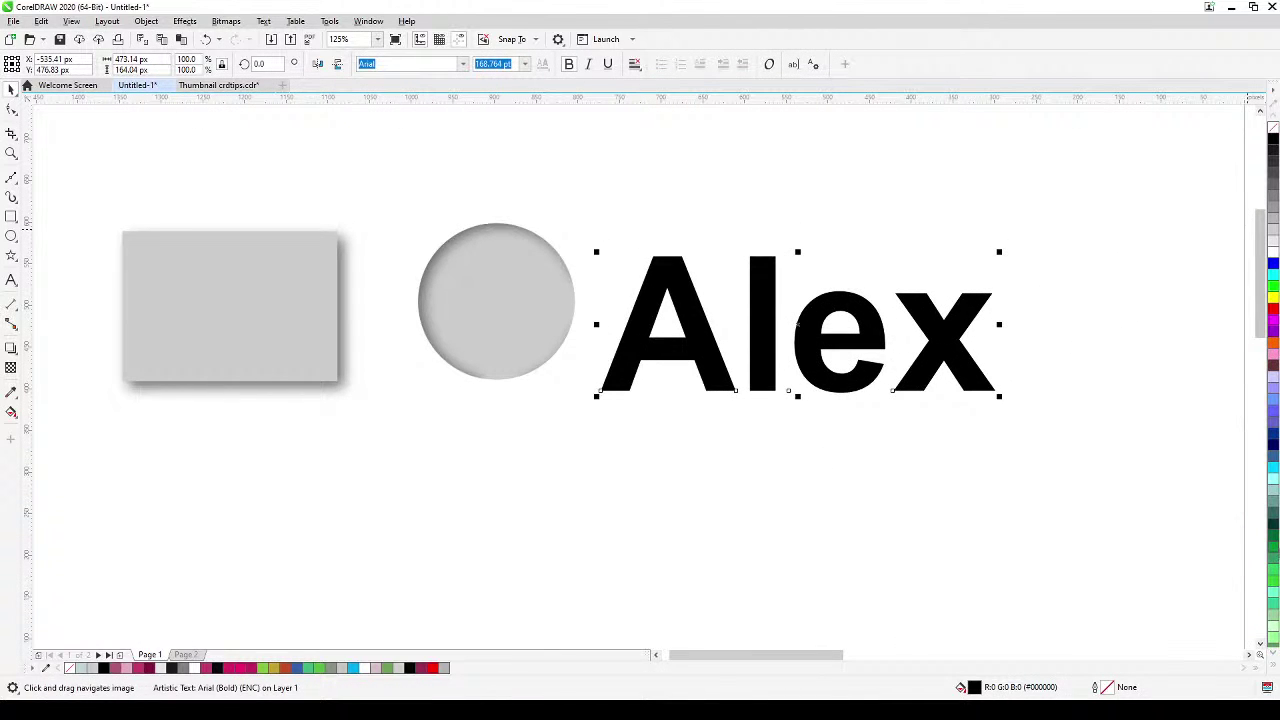
left_click(1274, 549)
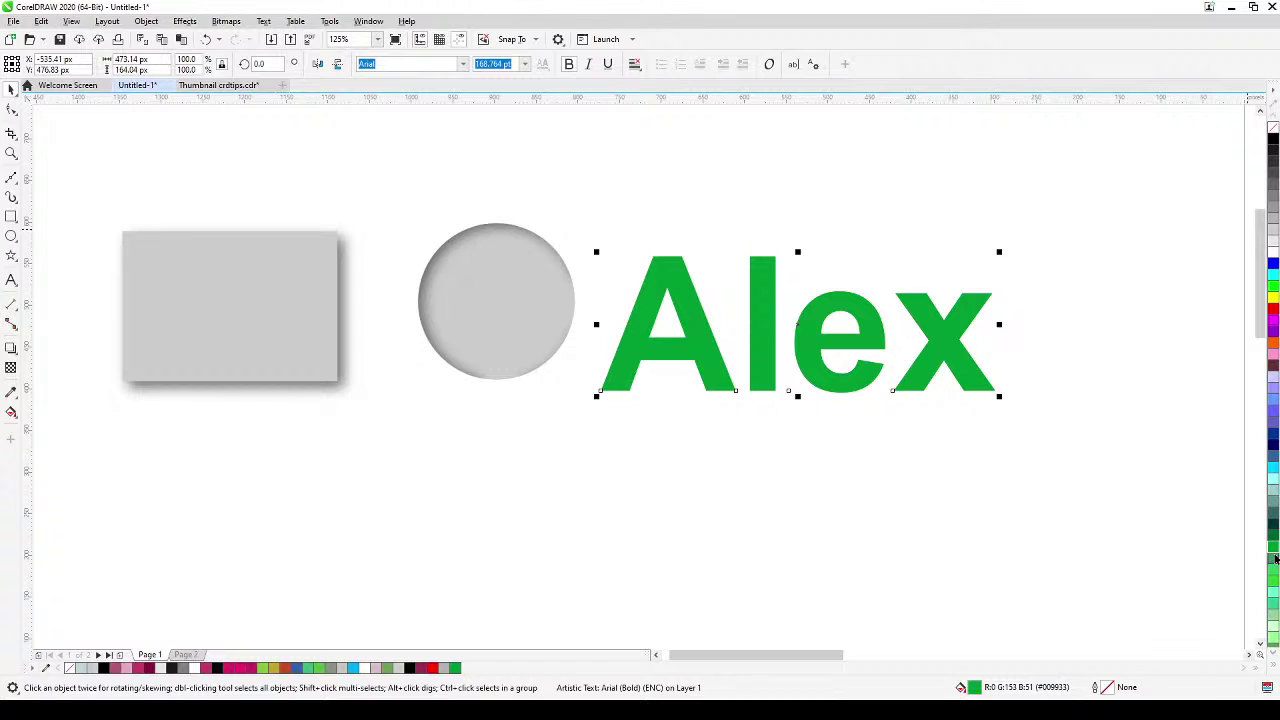
left_click(1276, 553)
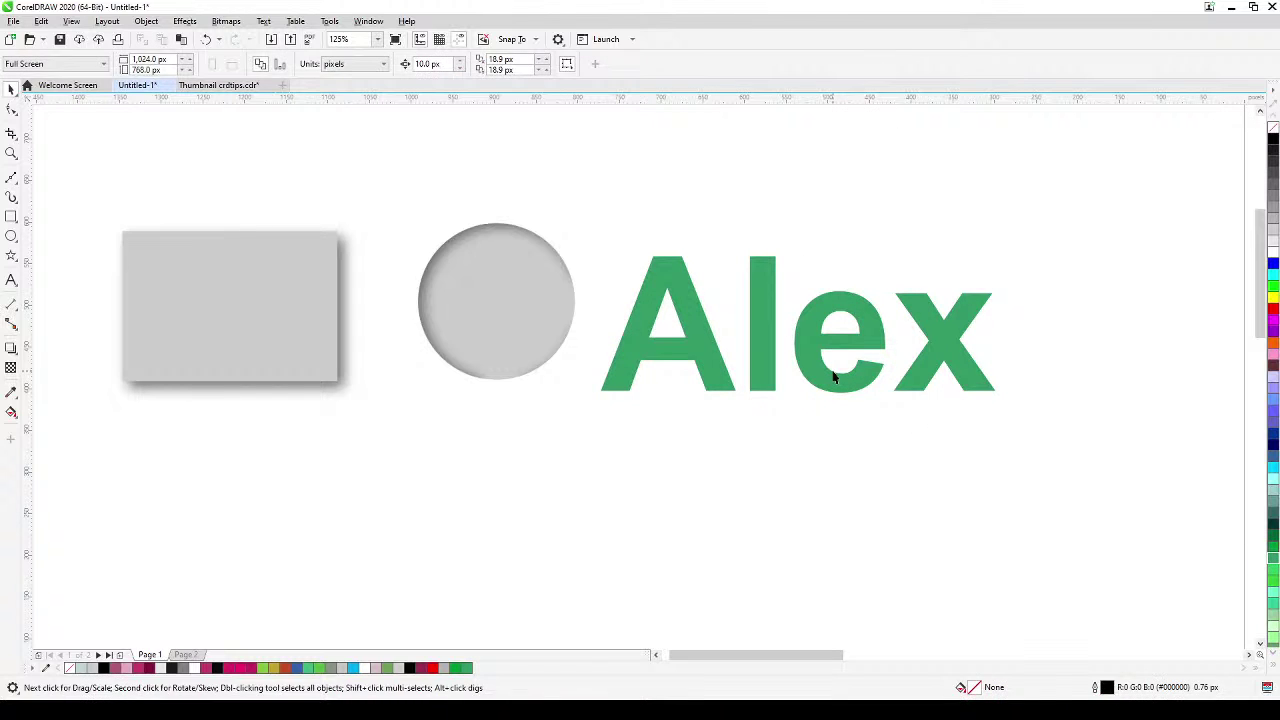
left_click_drag(831, 366, 845, 356)
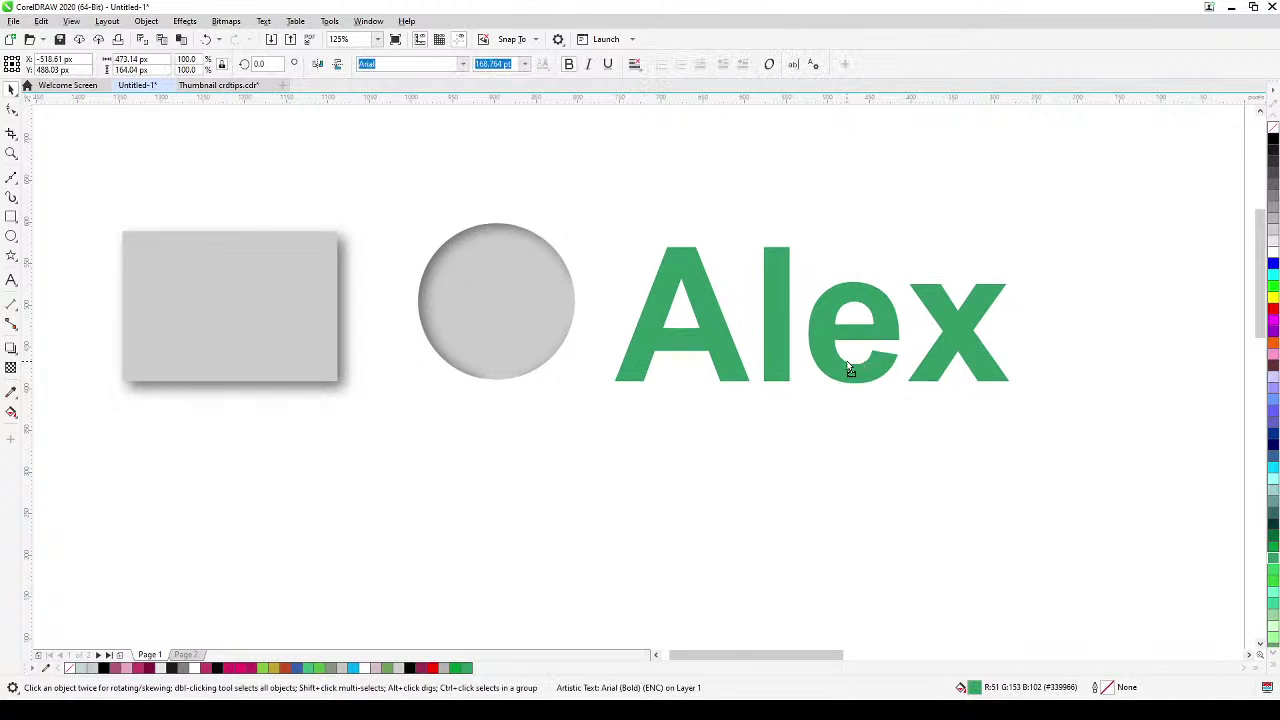
Add a black Multiply inner shadow inside the green name text, offset about 4.4 px across and -4.5 px down
left_click(11, 348)
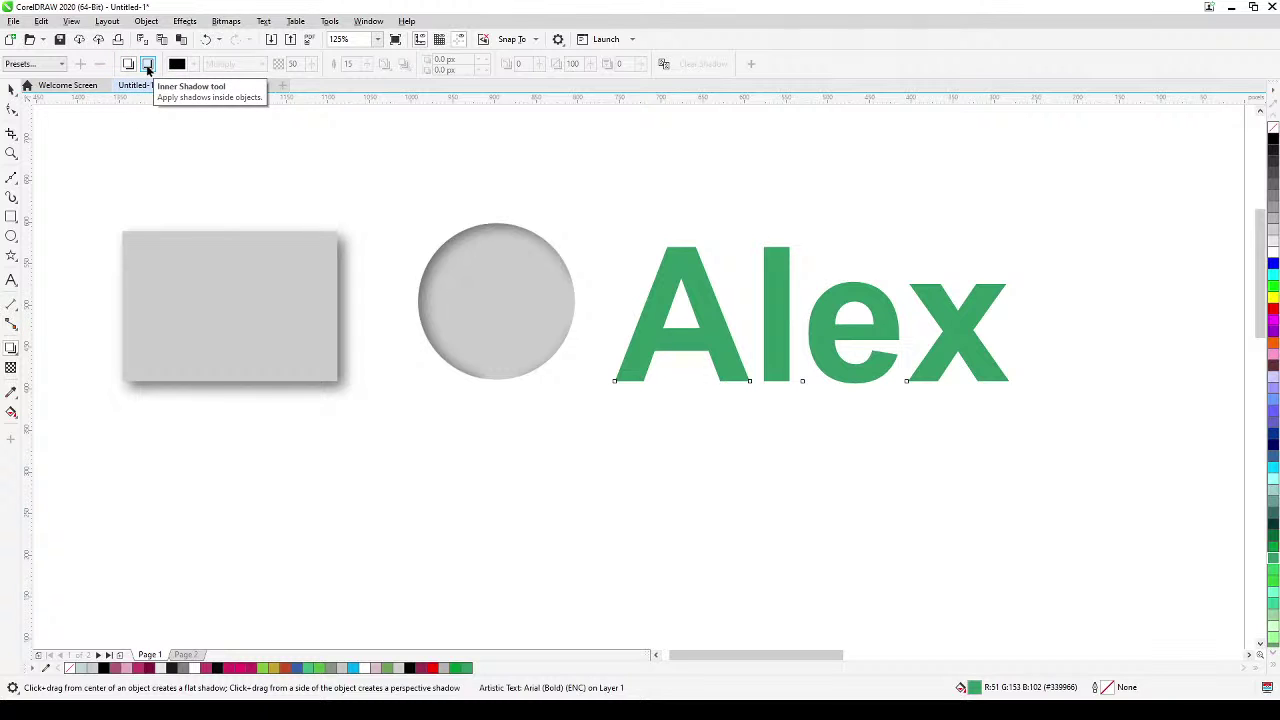
left_click(147, 65)
left_click_drag(782, 306, 883, 389)
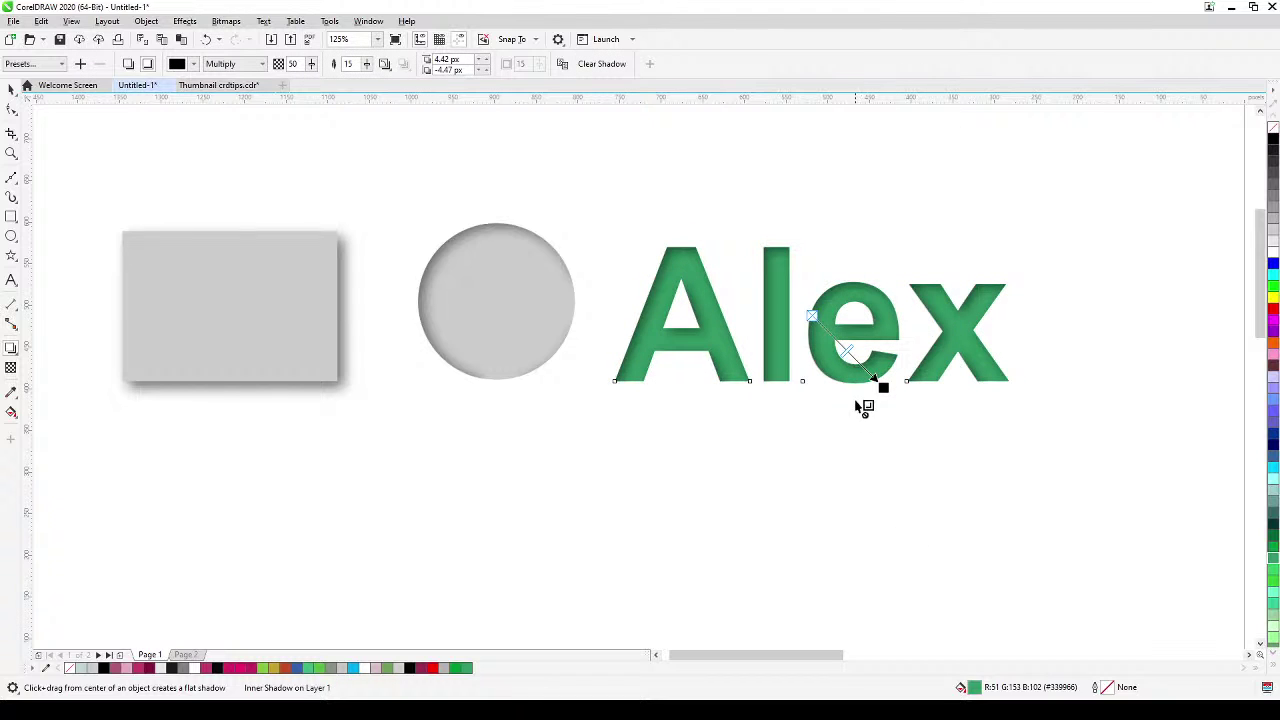
left_click_drag(845, 349, 851, 357)
left_click(10, 88)
left_click(903, 386)
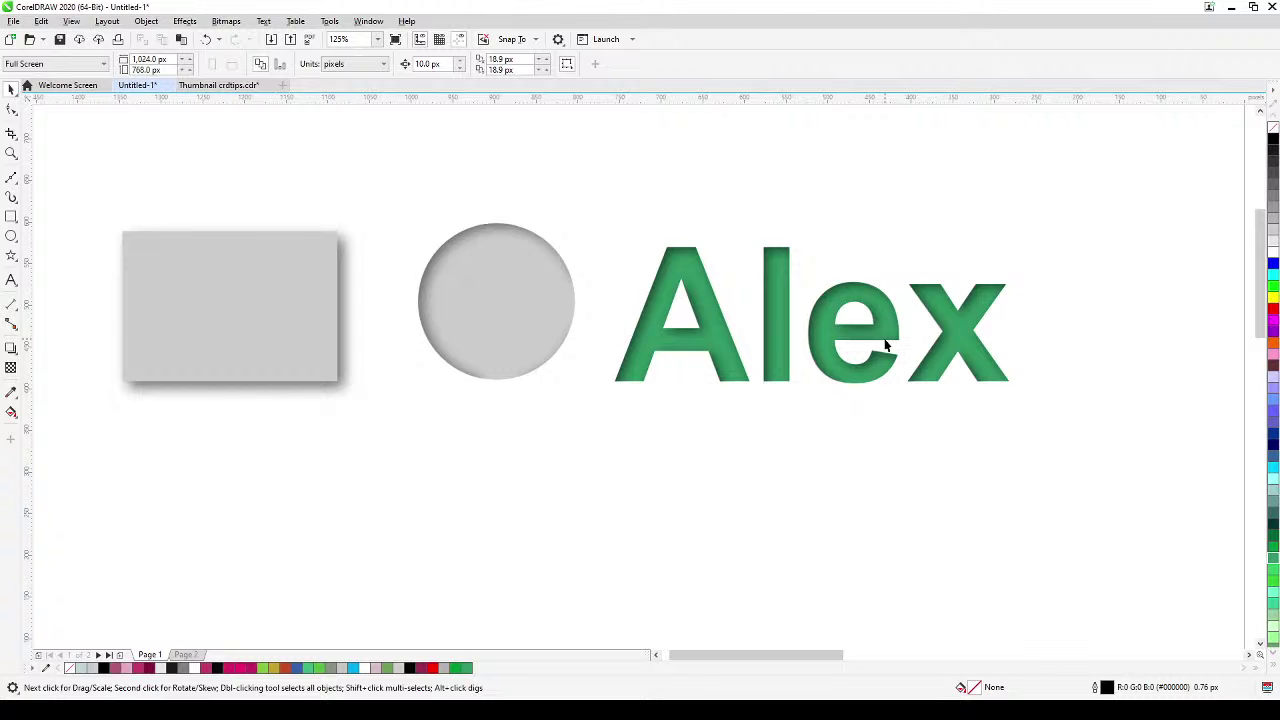
Examine the inner shadow in the name text up close, and the carved-wood balloon logo and CorelDRAW lettering on the page
scroll(860, 275, "up", 3)
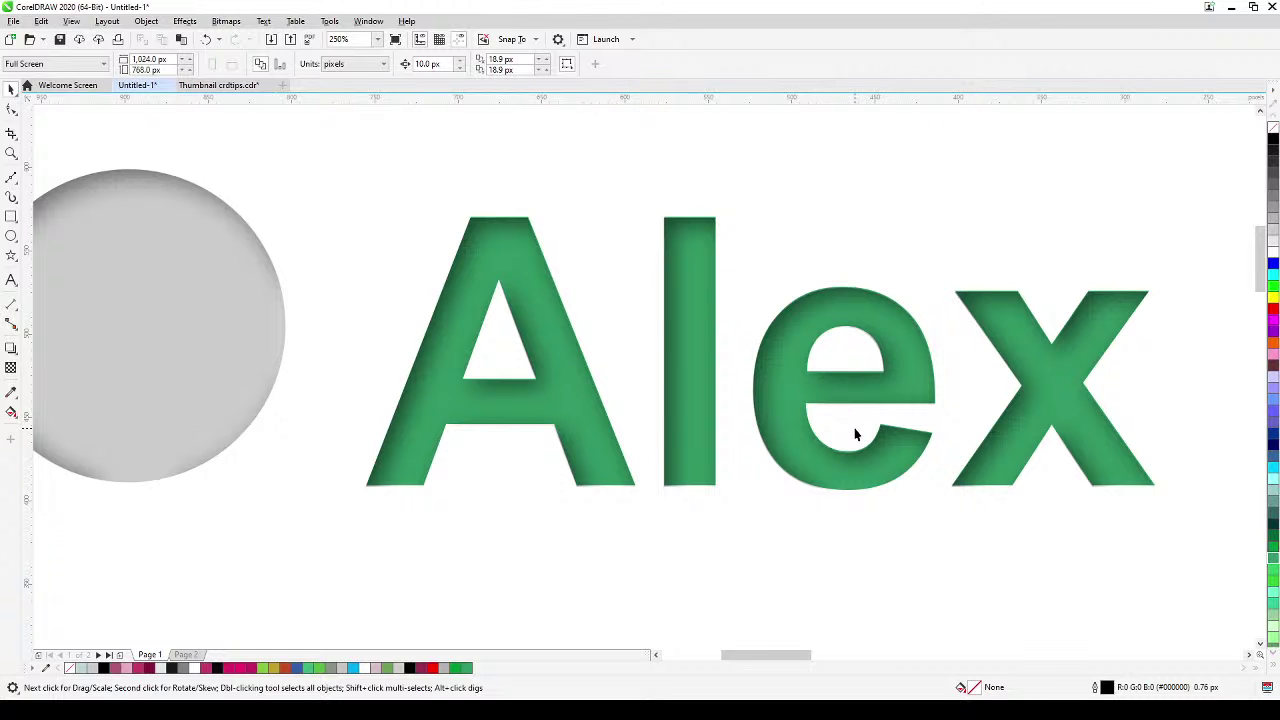
scroll(855, 435, "down", 2)
key("h")
left_click_drag(991, 477, 836, 455)
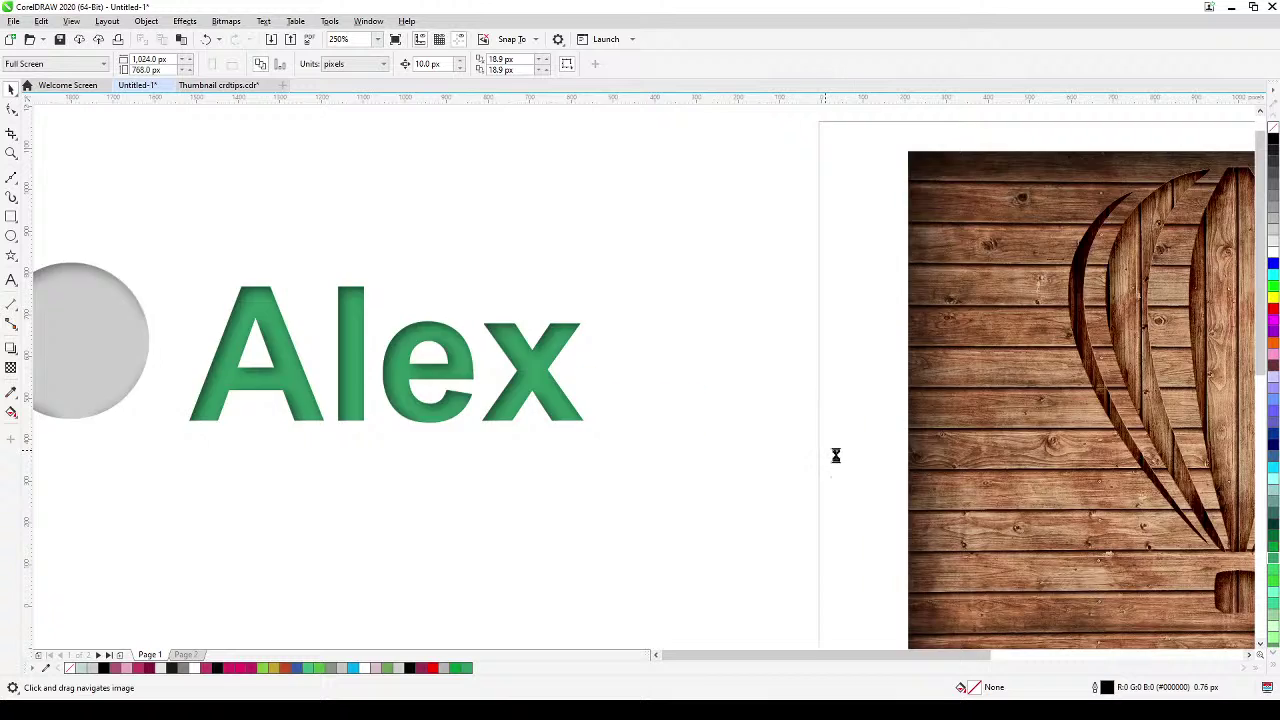
scroll(393, 304, "up", 3)
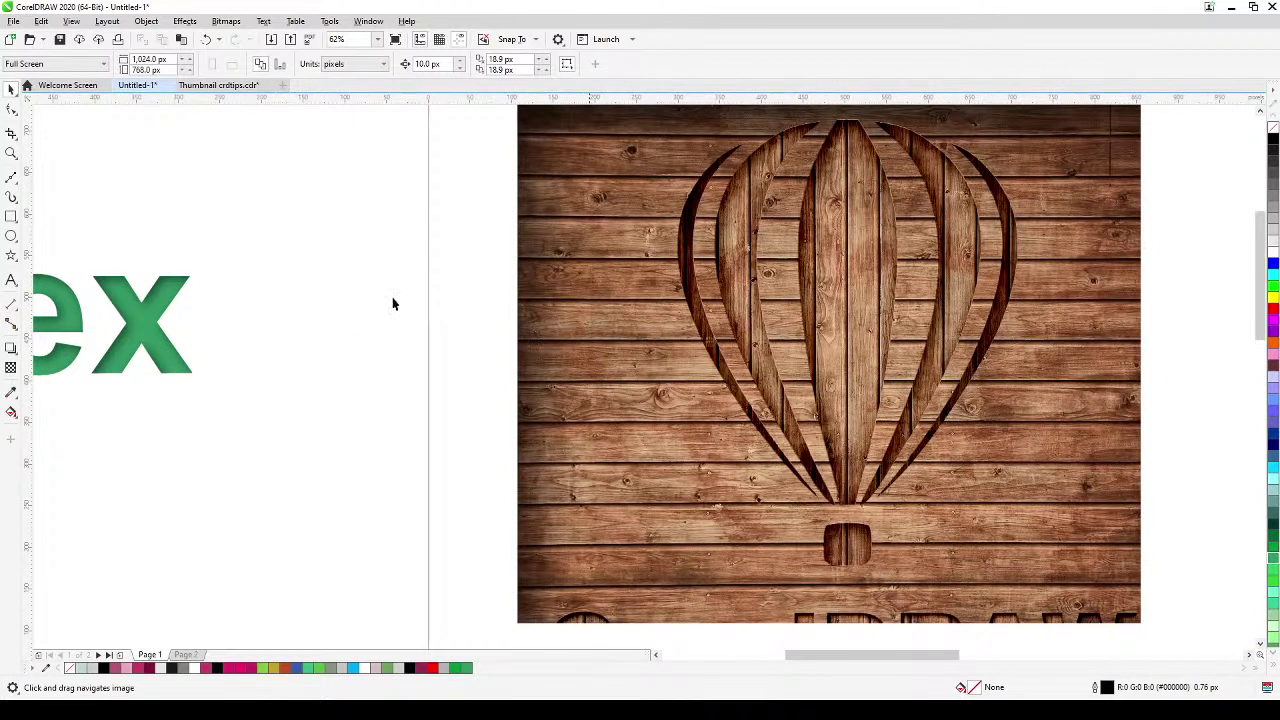
left_click(11, 153)
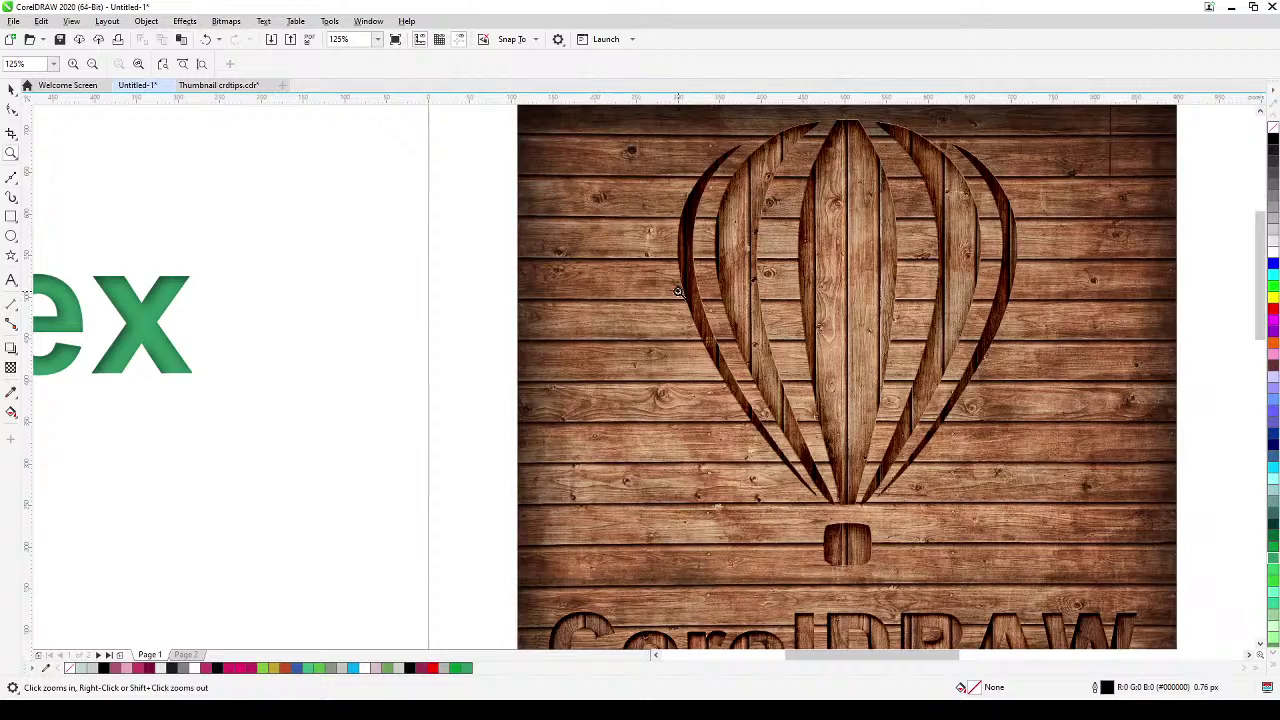
left_click_drag(702, 332, 638, 296)
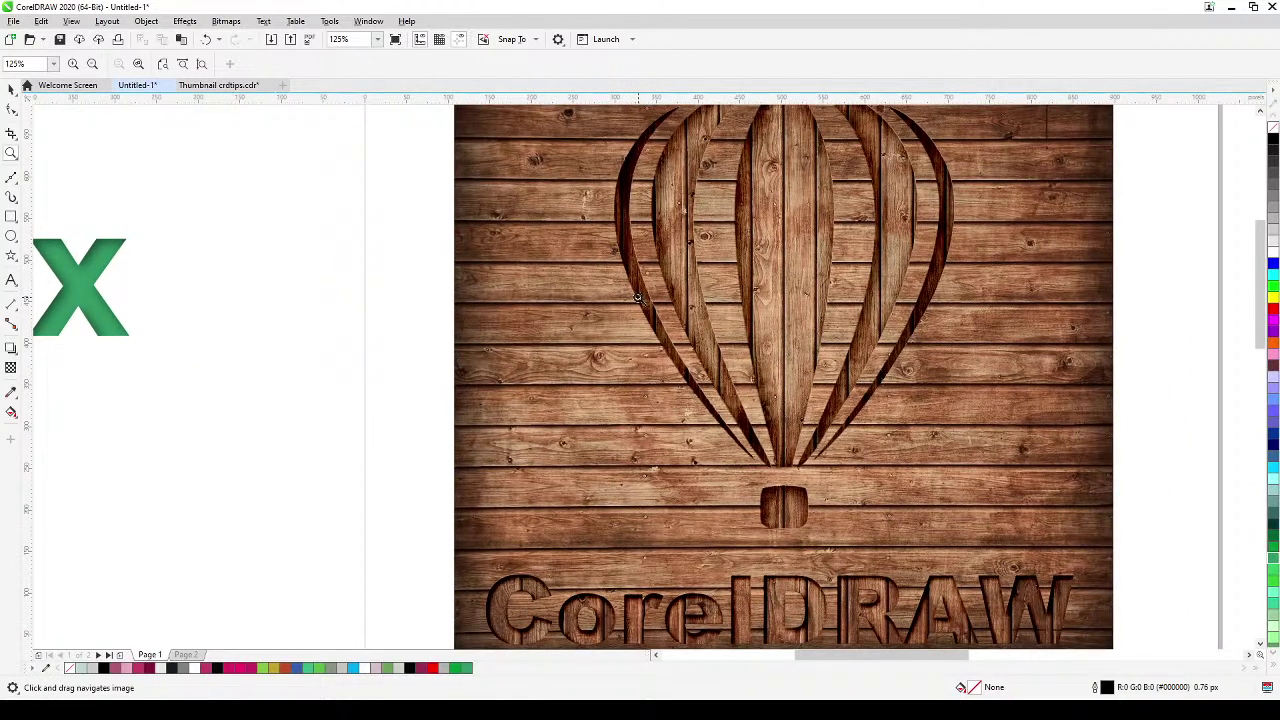
right_click(637, 297)
left_click_drag(527, 173, 883, 503)
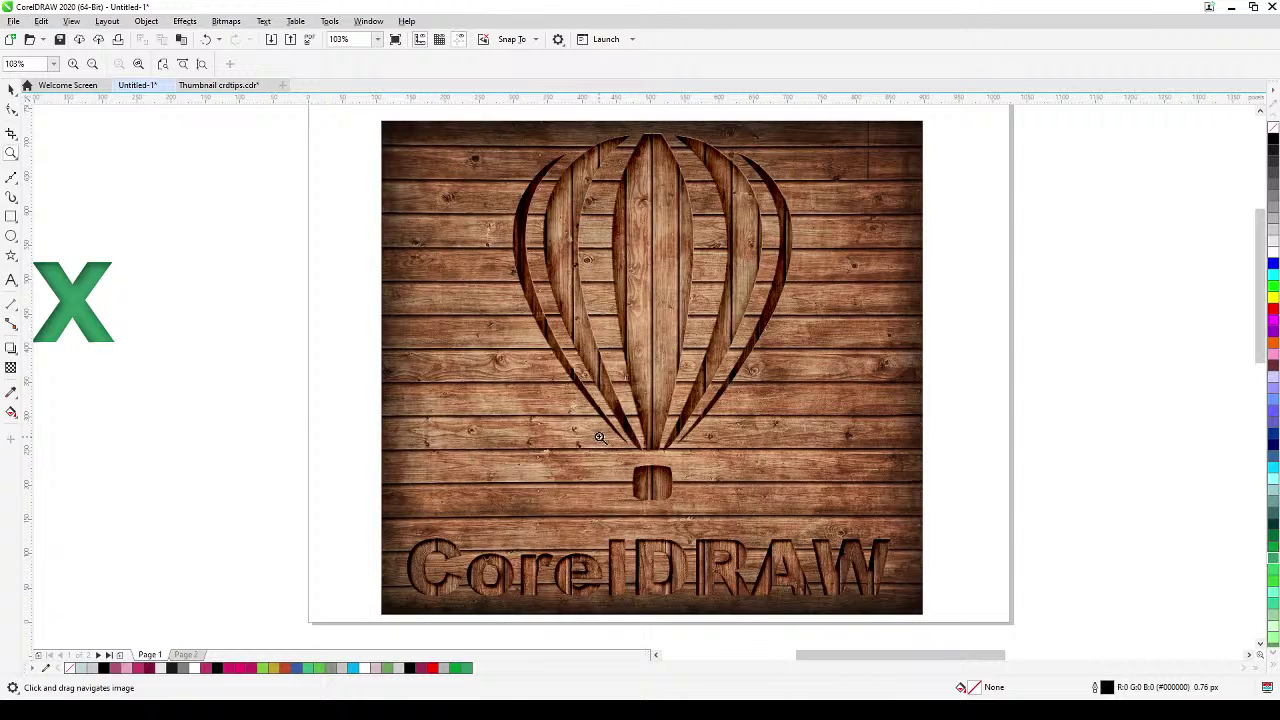
left_click(11, 89)
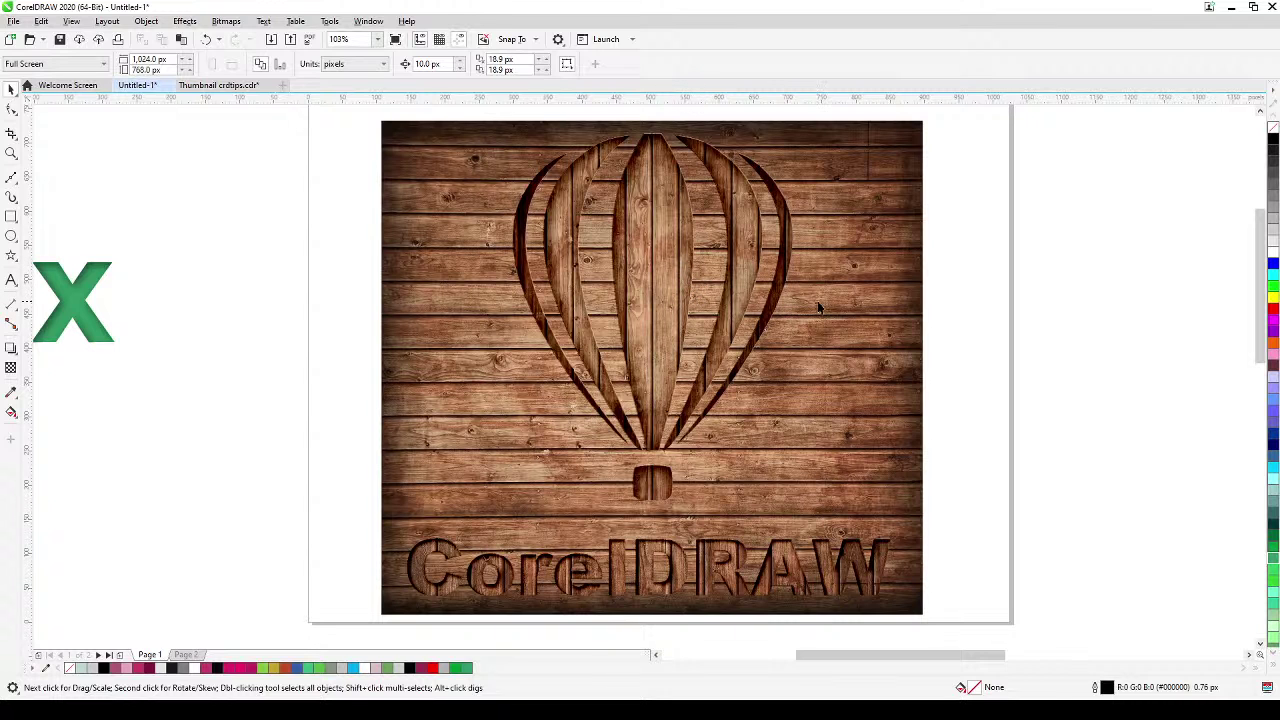
Move the photo of the woman in the green T-shirt slightly up, closer to the black CorelDRAW lettering
key("h")
left_click_drag(1066, 400, 583, 409)
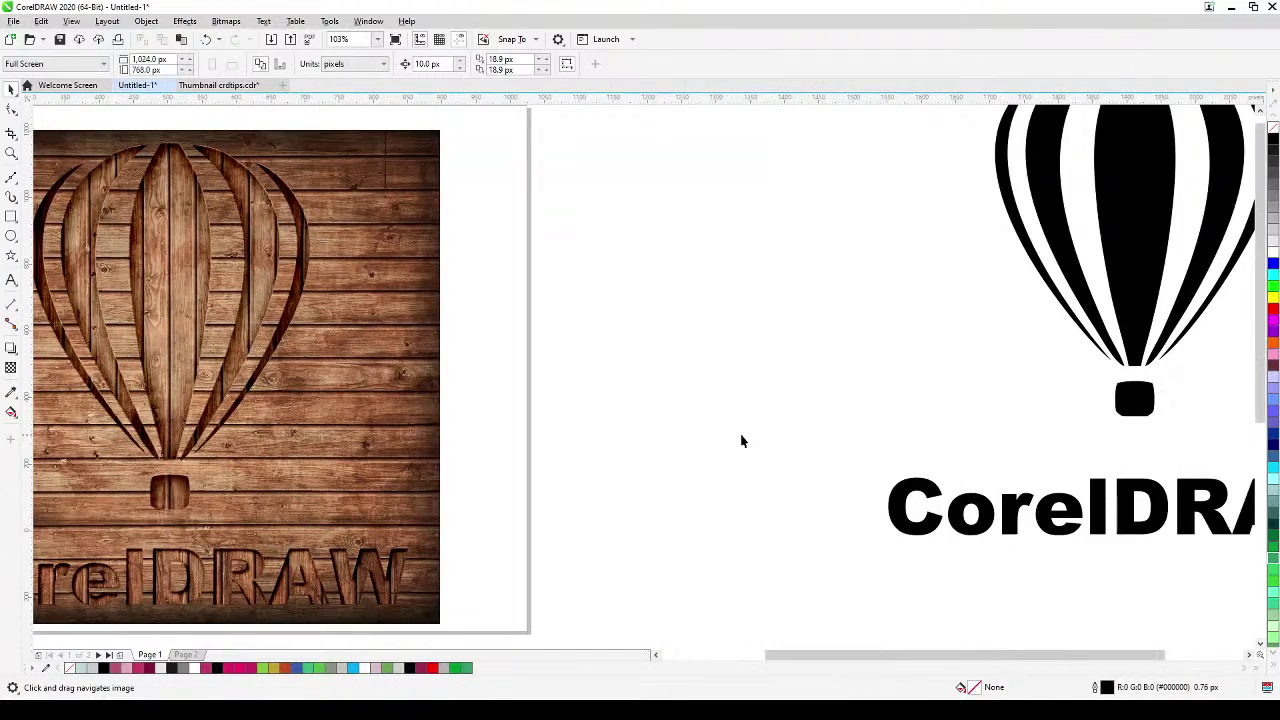
scroll(663, 434, "down", 2)
left_click_drag(902, 530, 806, 295)
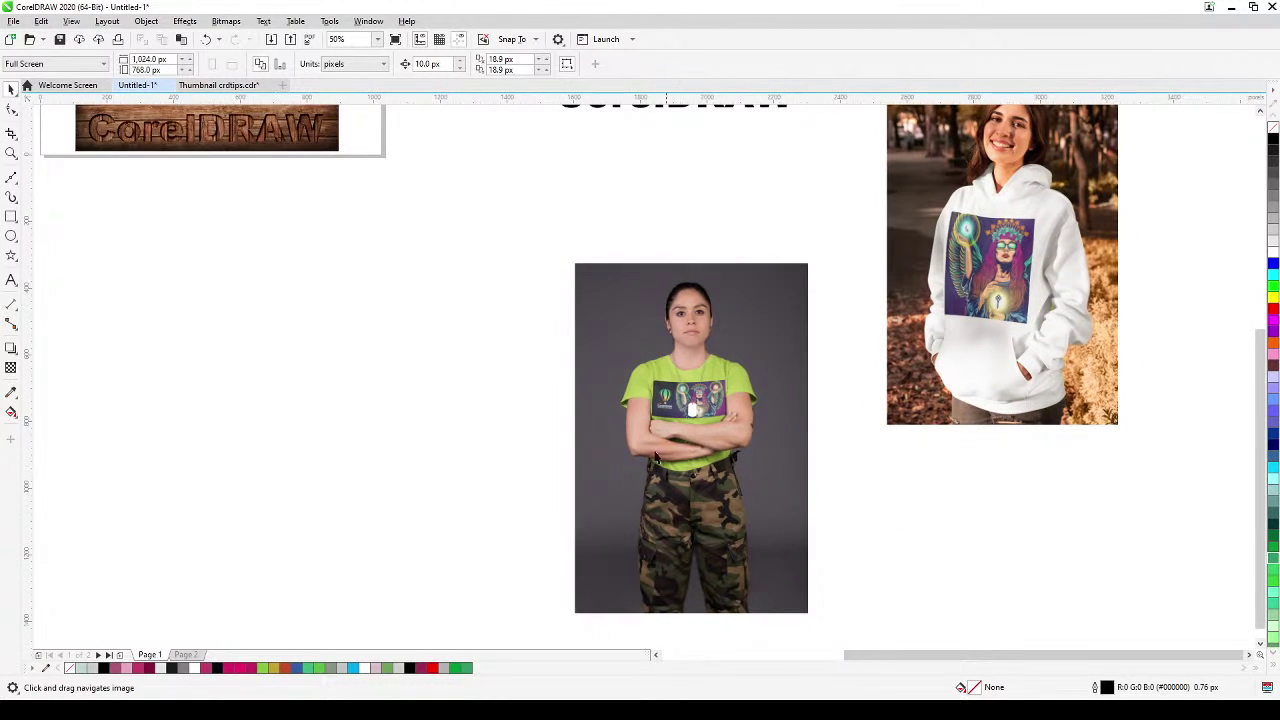
key("space")
left_click(650, 442)
left_click_drag(650, 442, 628, 363)
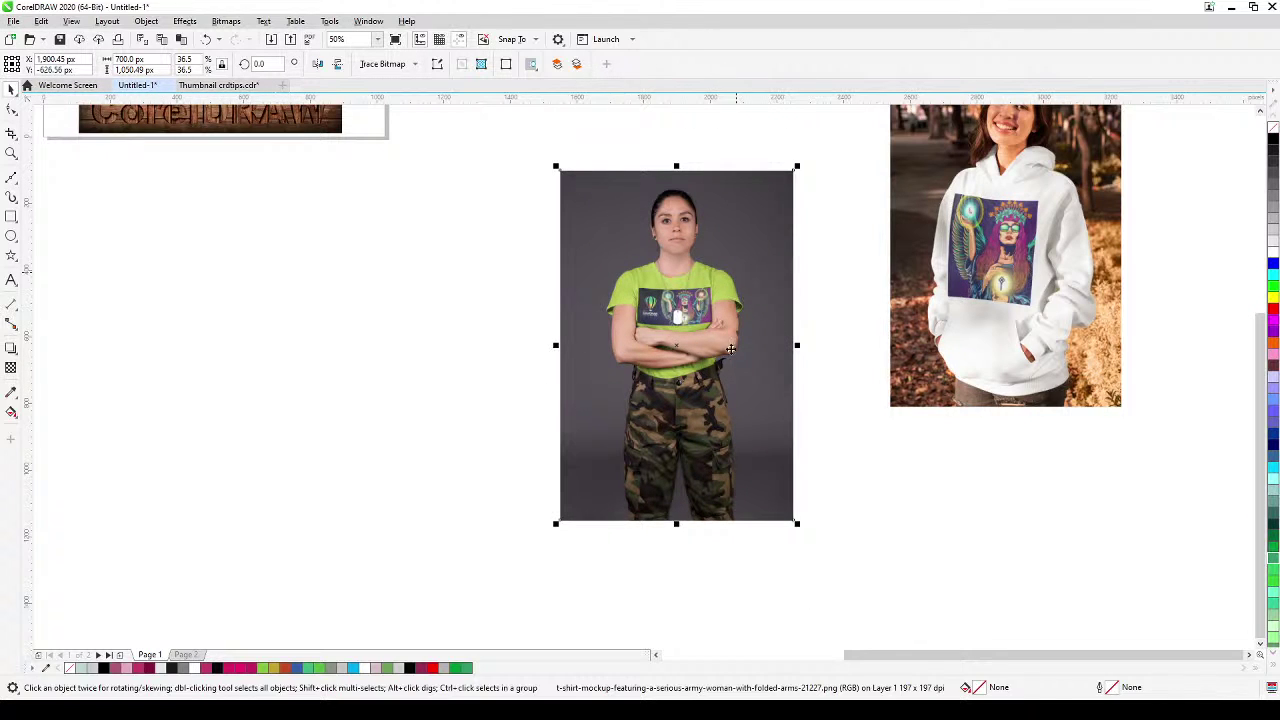
Inspect the T-shirt and hoodie photos in Wireframe view and return the drawing to Enhanced view
left_click(71, 21)
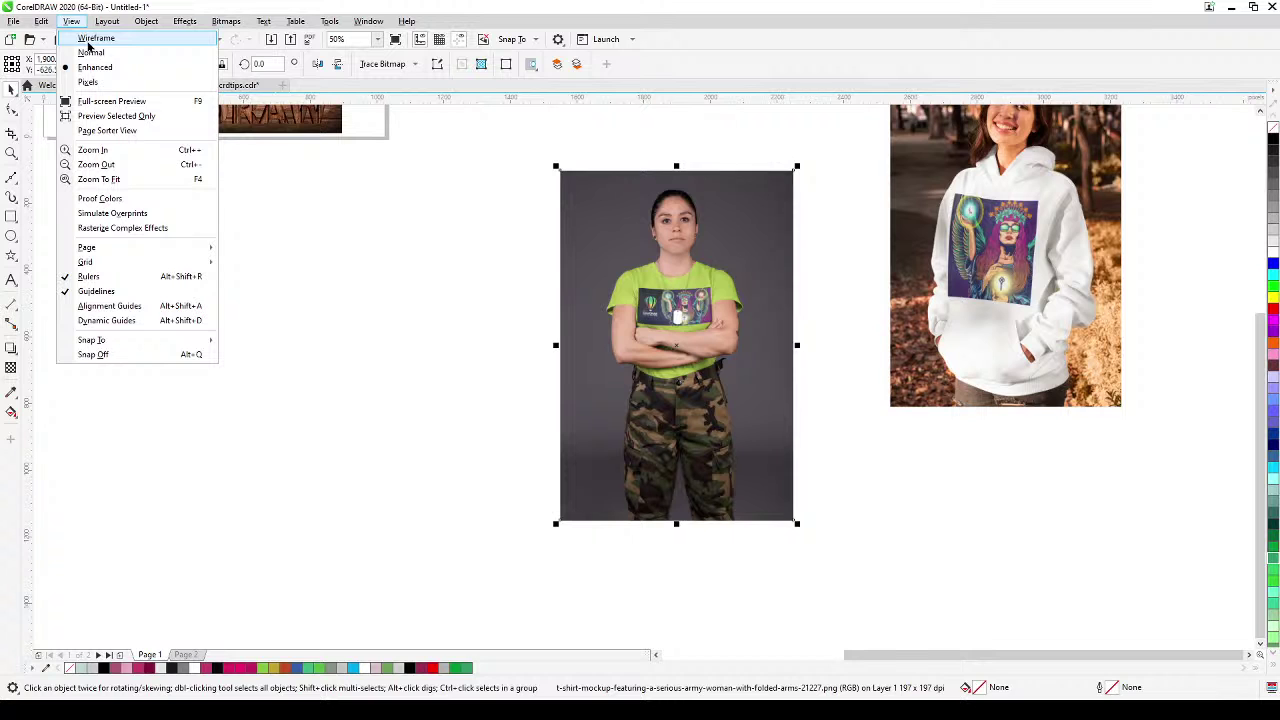
left_click(96, 39)
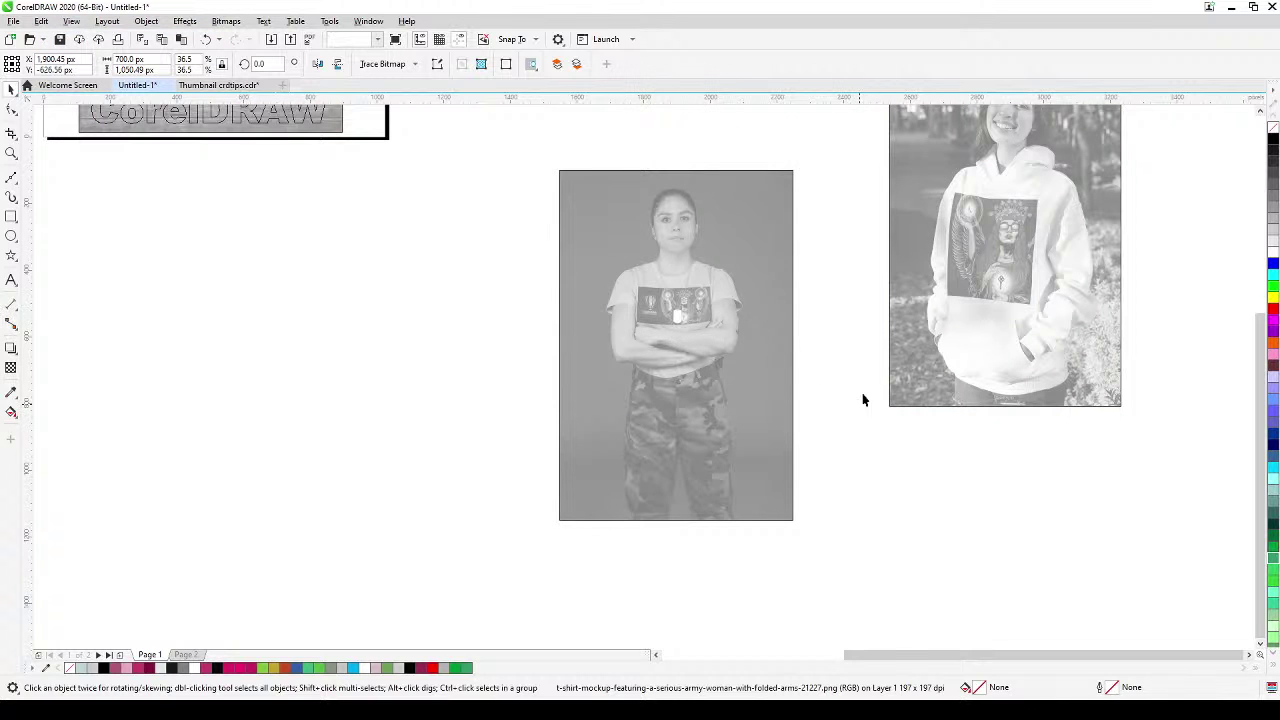
key("h")
left_click_drag(926, 263, 830, 359)
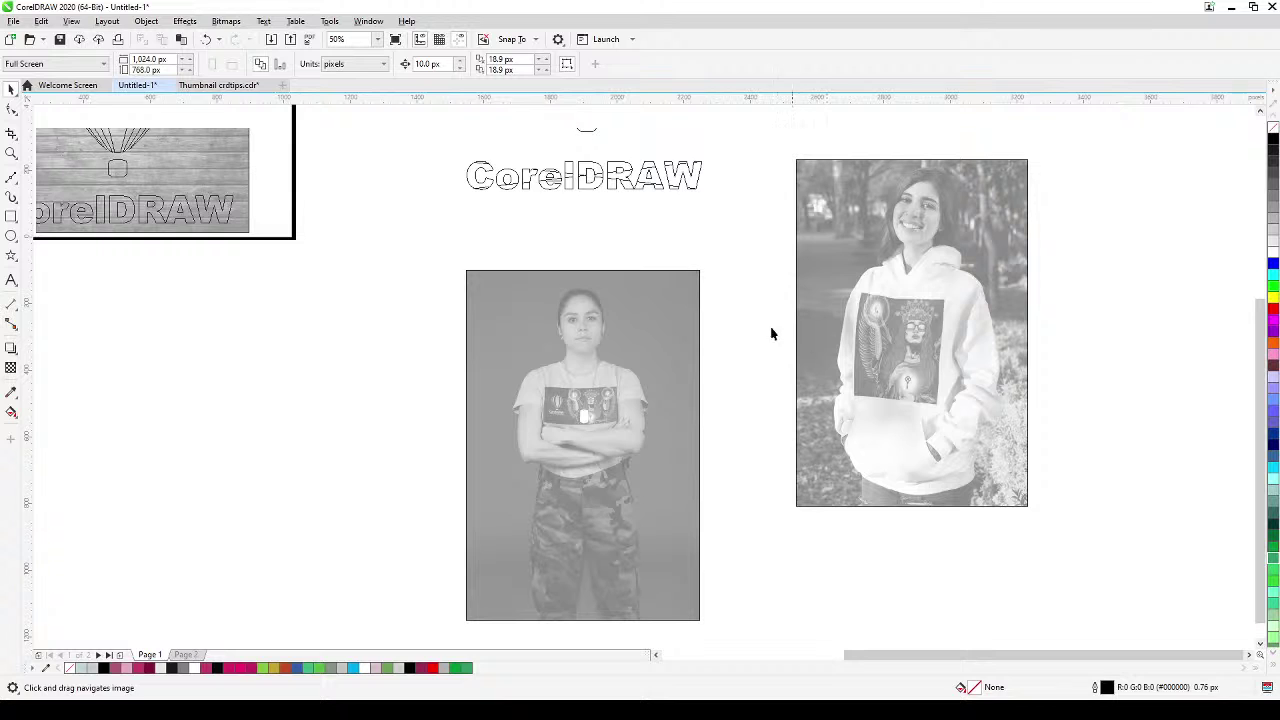
left_click(146, 21)
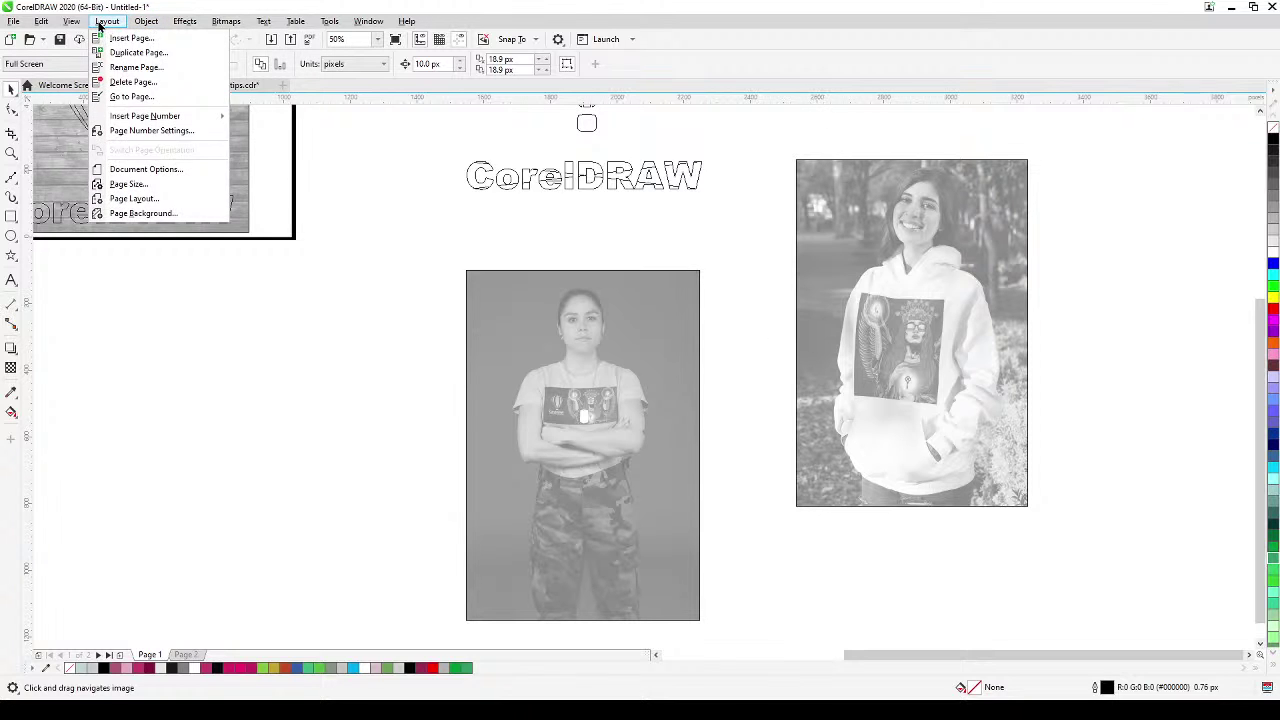
left_click(100, 67)
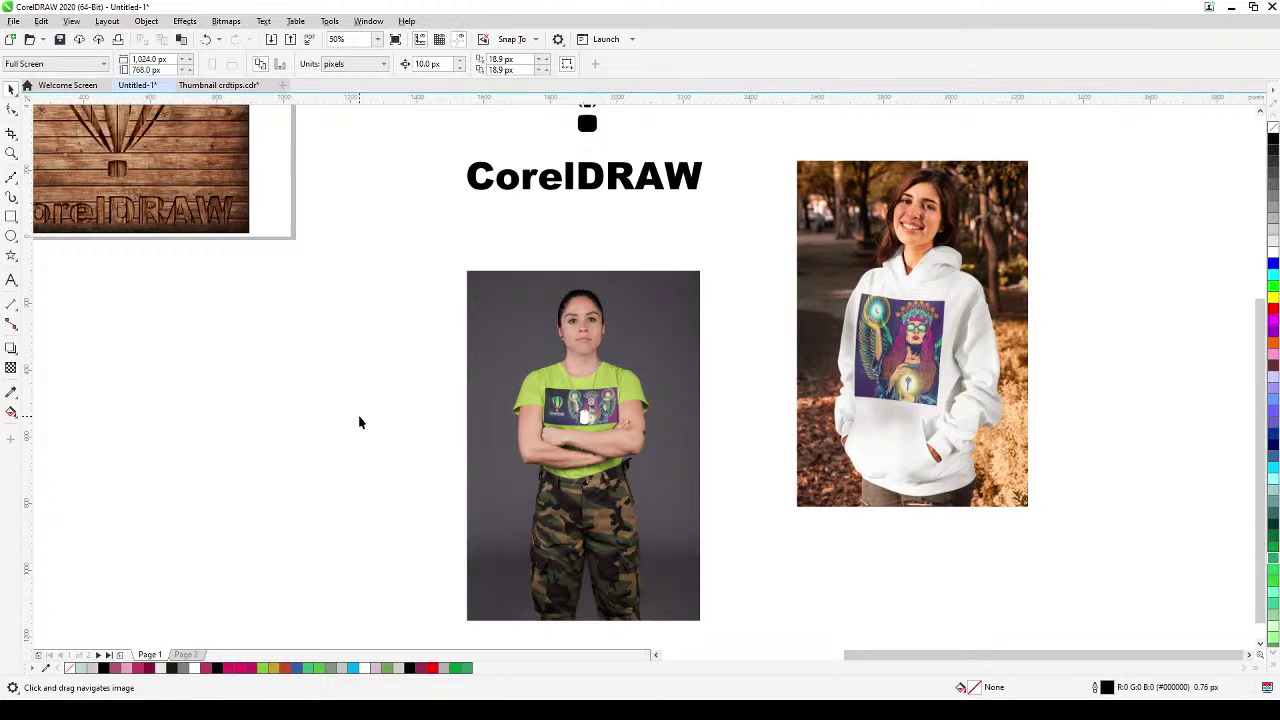
Try to apply an inner shadow inside the green T-shirt photo
left_click_drag(360, 422, 392, 370)
key("space")
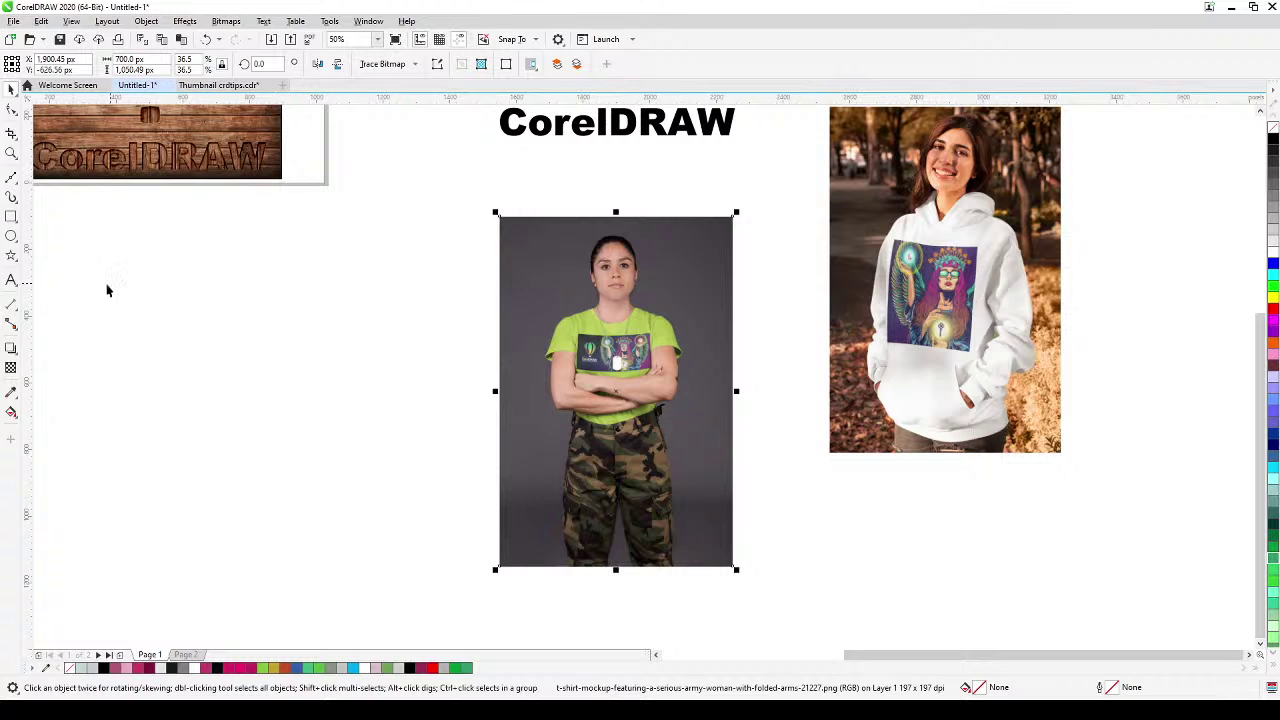
left_click(11, 349)
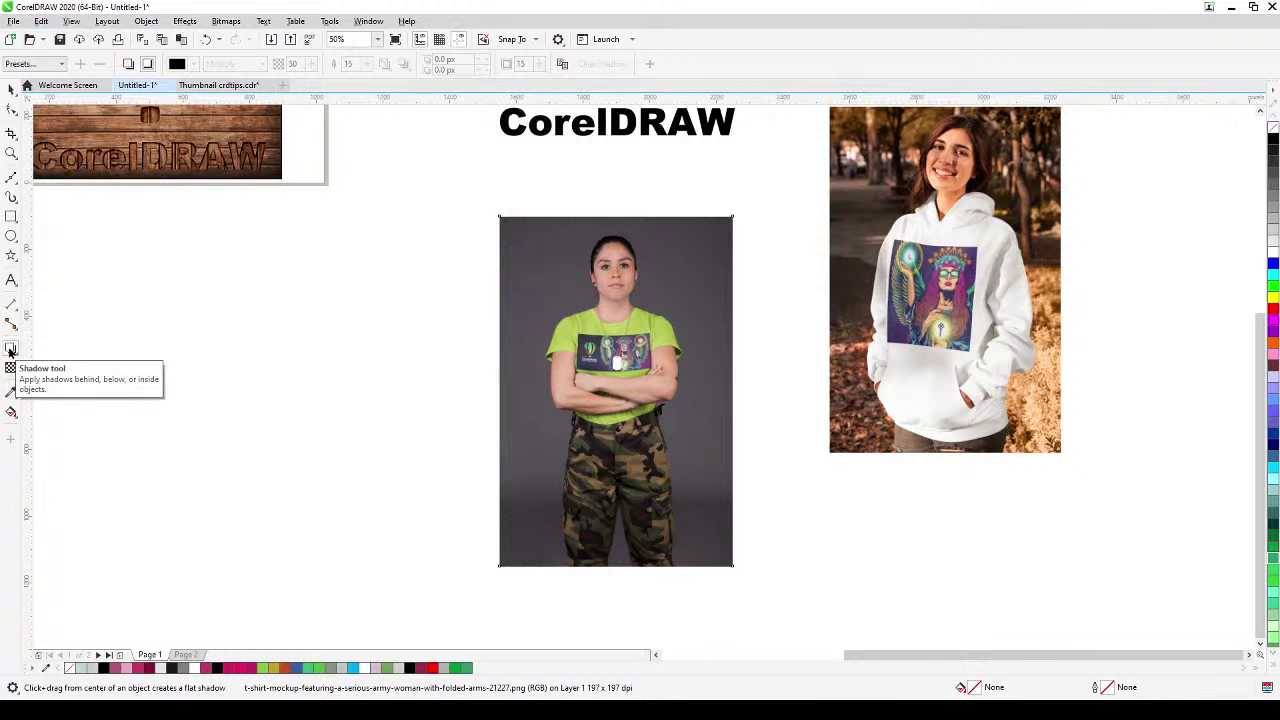
left_click_drag(596, 376, 696, 521)
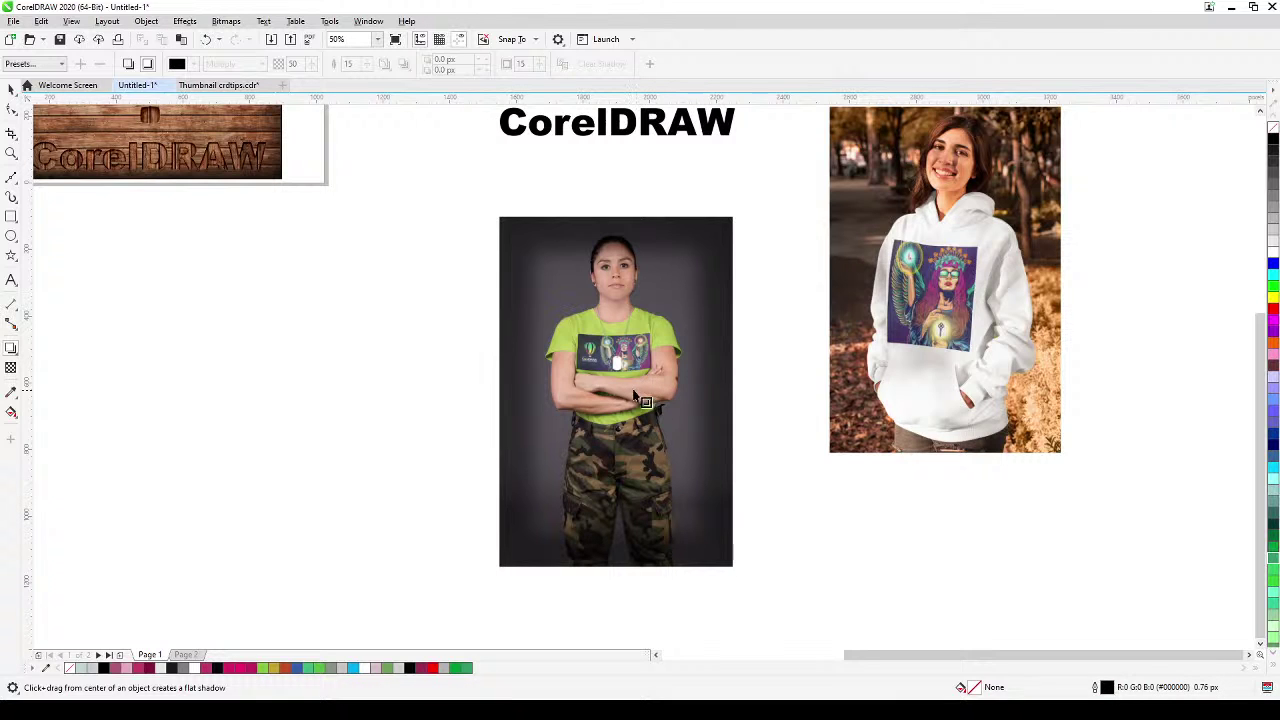
left_click(9, 89)
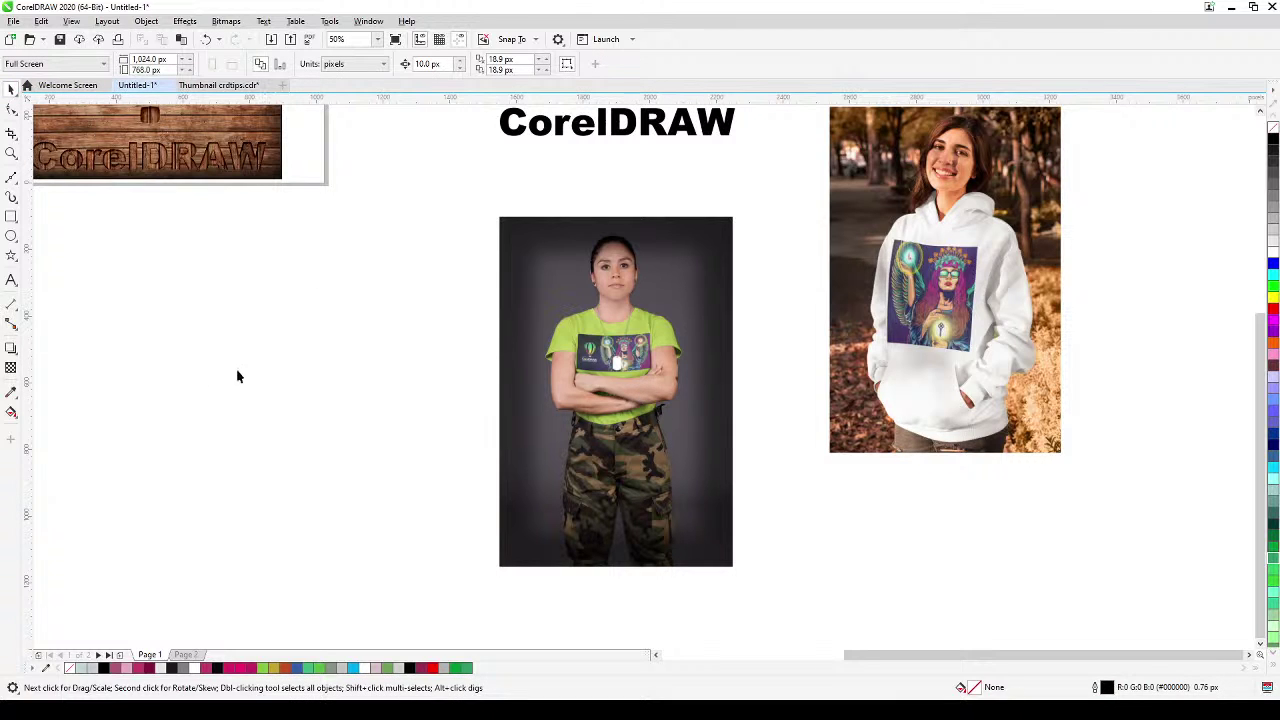
key("Tab")
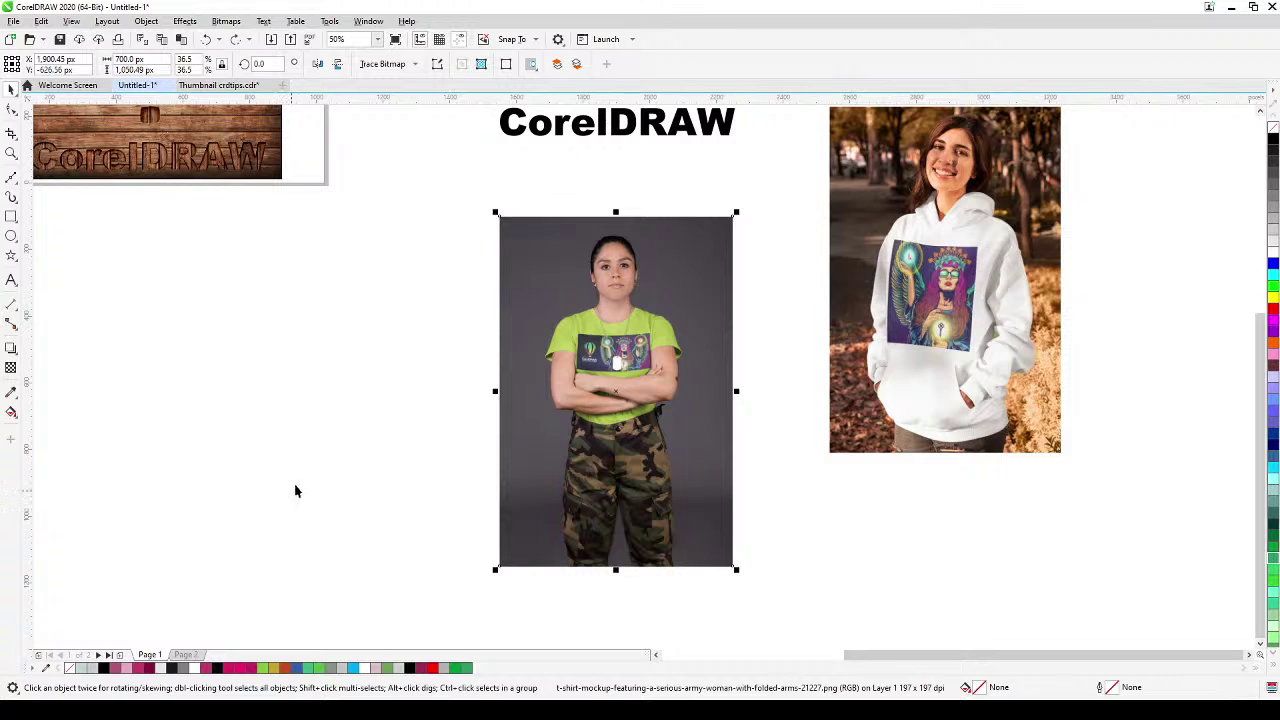
Spread the T-shirt and hoodie photos apart to leave room between them, placing the T-shirt photo at about X 1506, Y -517 px
left_click(320, 475)
left_click_drag(578, 463, 458, 420)
left_click_drag(529, 460, 519, 467)
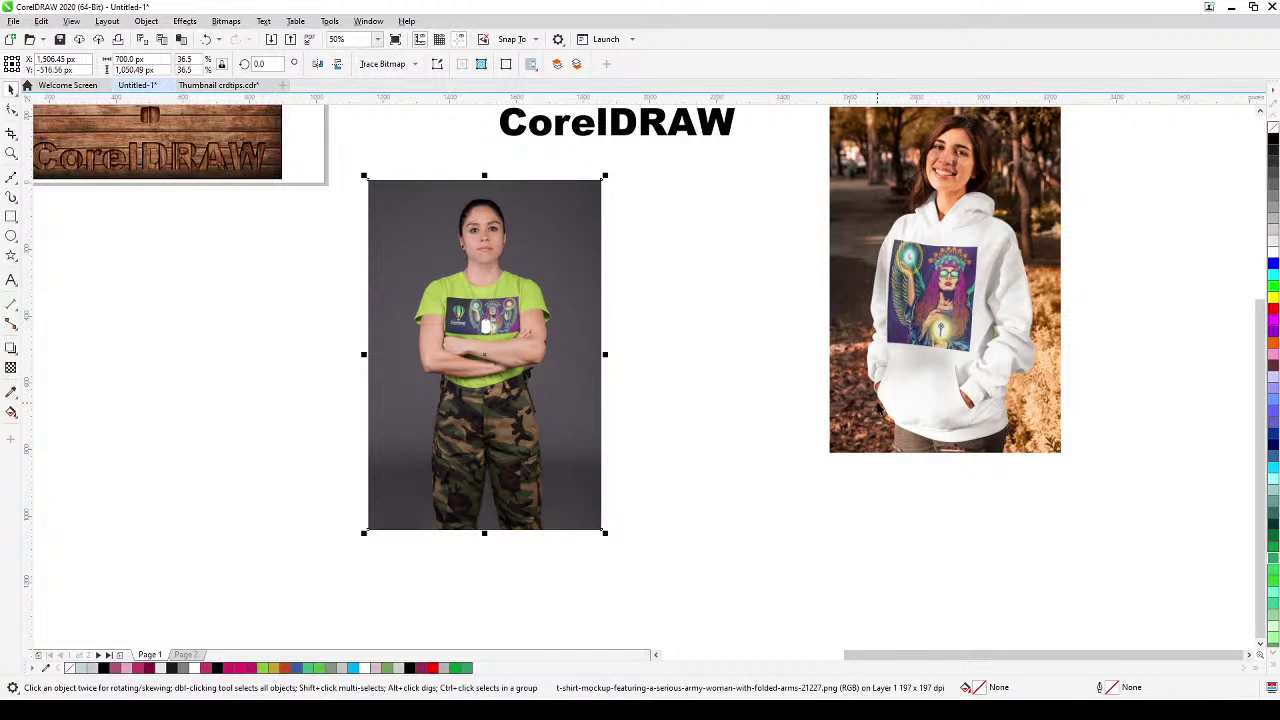
left_click_drag(882, 408, 1031, 431)
Duplicate the green T-shirt photo in place and move the copy level beside the original, at about X 2310 px
left_click(440, 378)
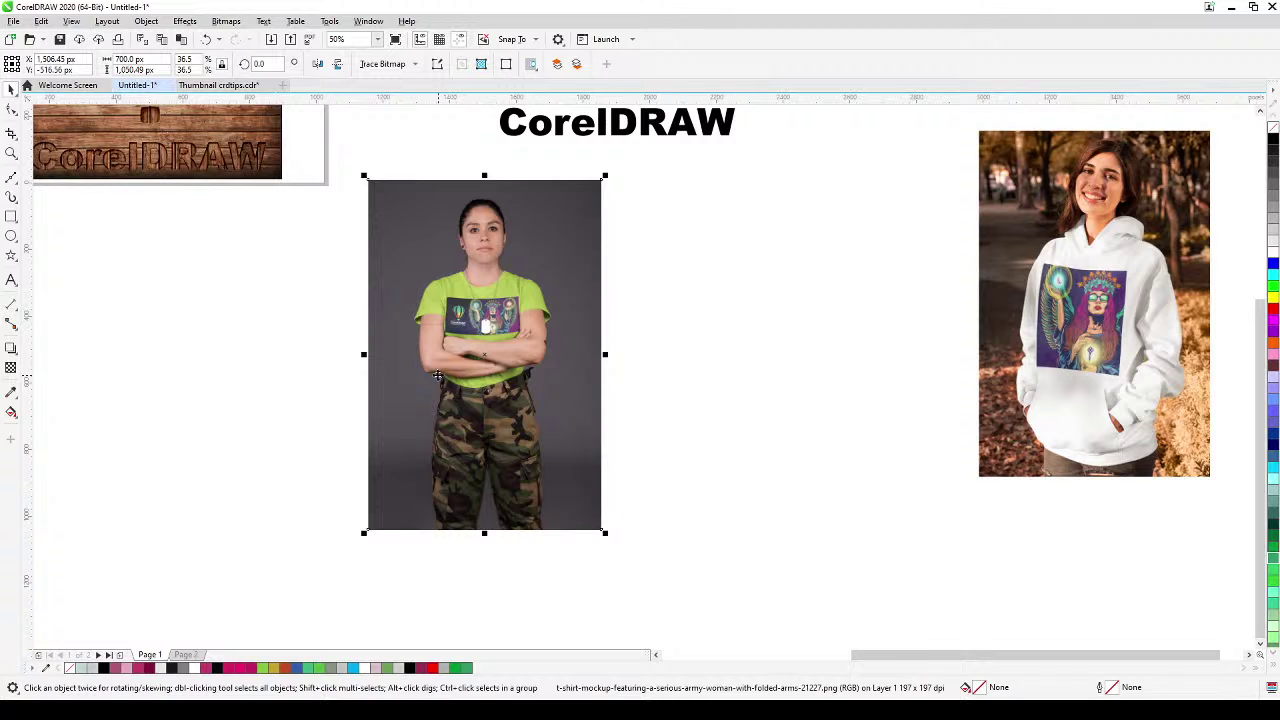
key("KP_Add")
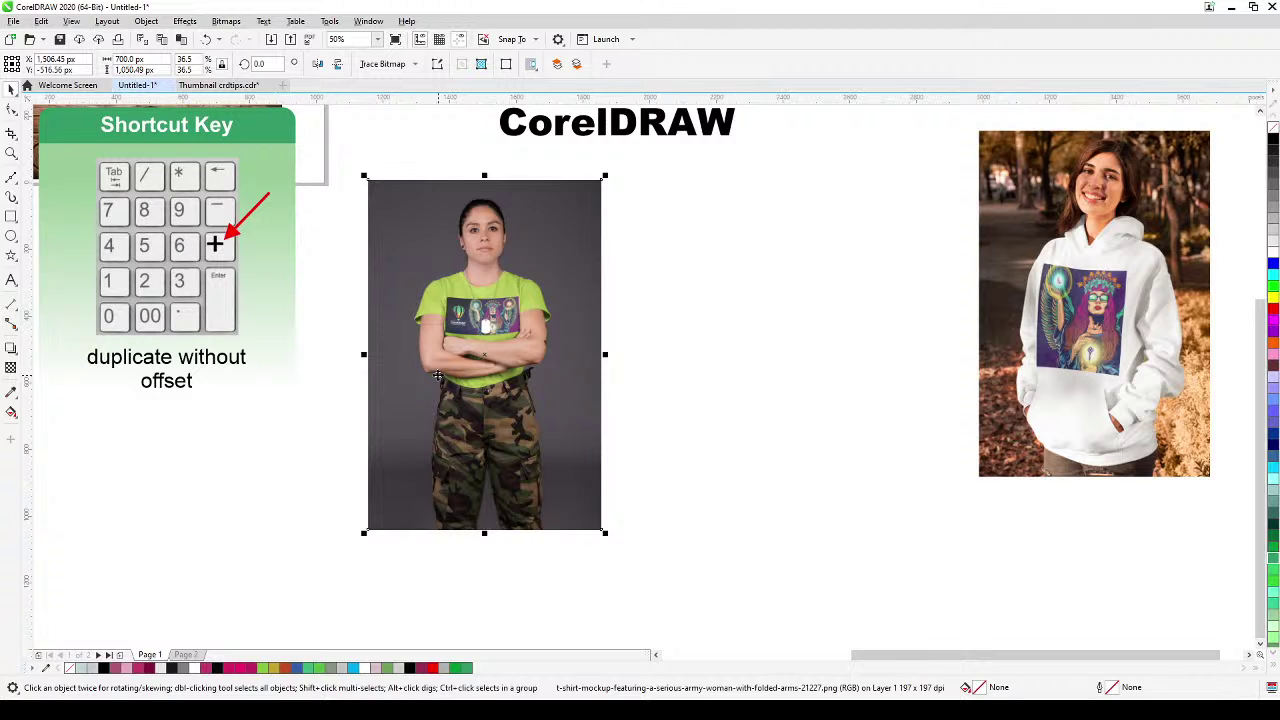
left_click_drag(456, 370, 731, 375)
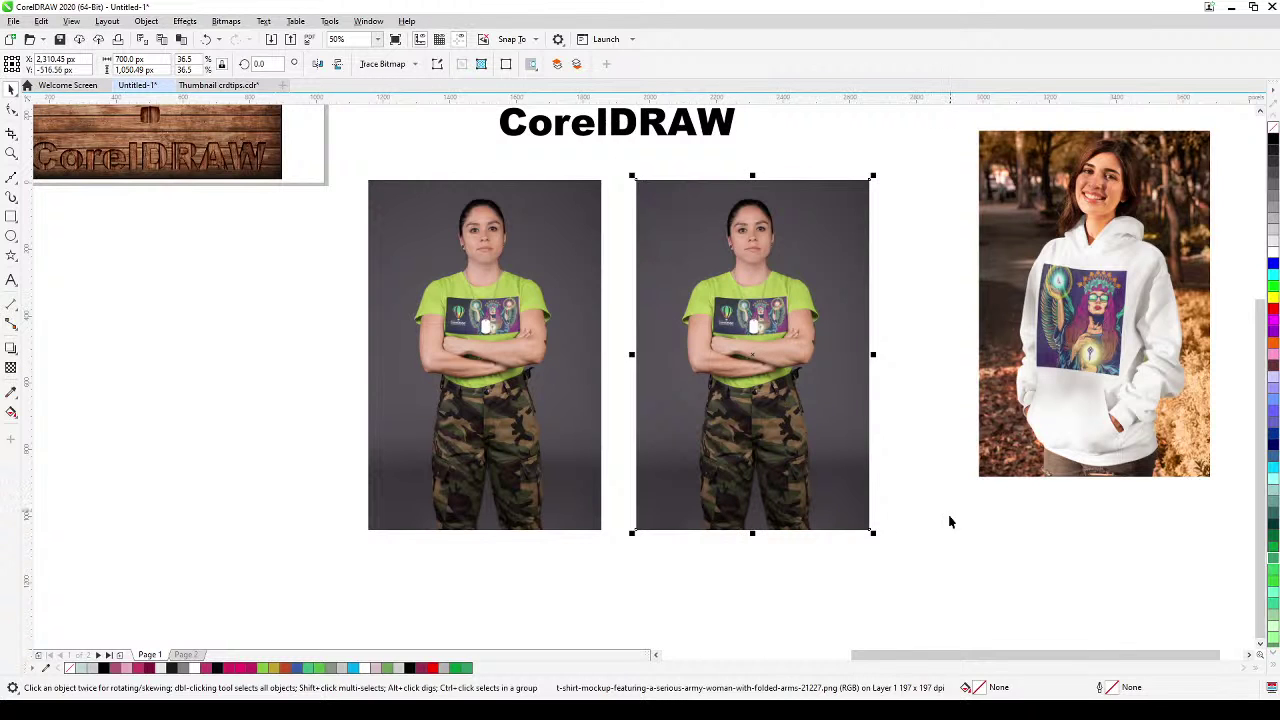
left_click(940, 552)
Add a black Multiply drop shadow to the original T-shirt photo, offset about 12 px and -27 px, with opacity 77
left_click(524, 317)
left_click(9, 350)
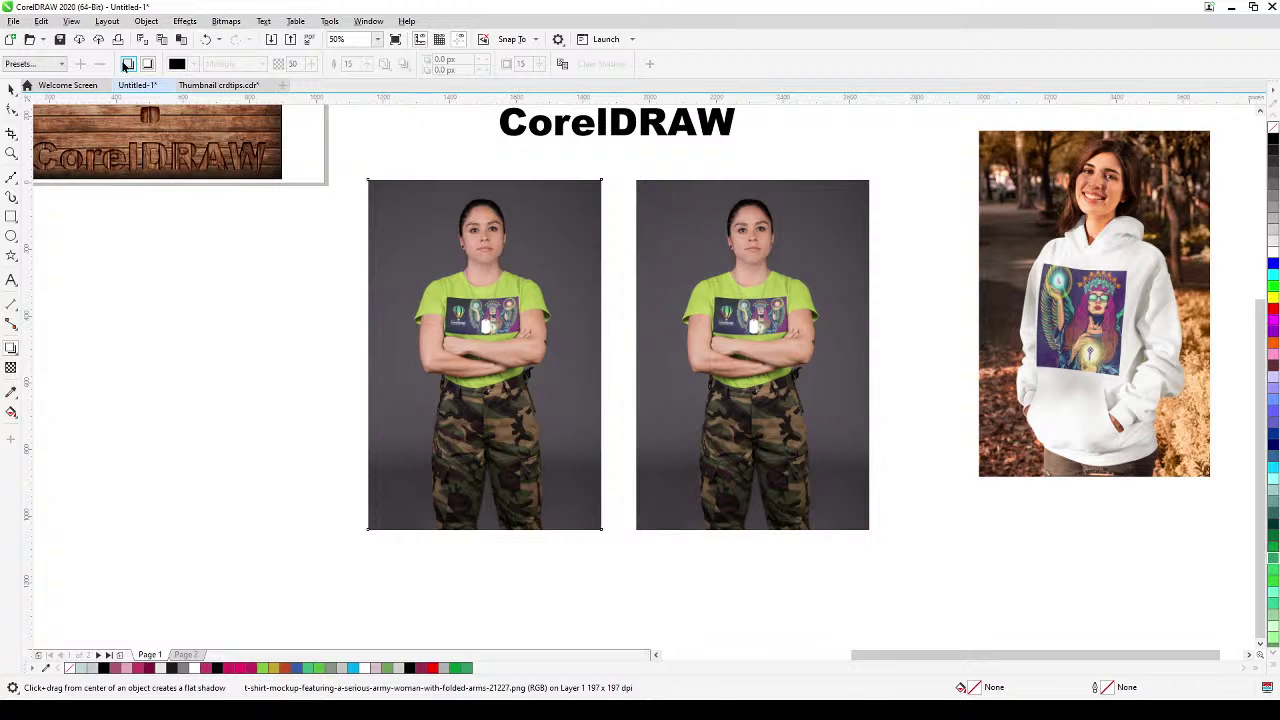
left_click_drag(484, 355, 560, 530)
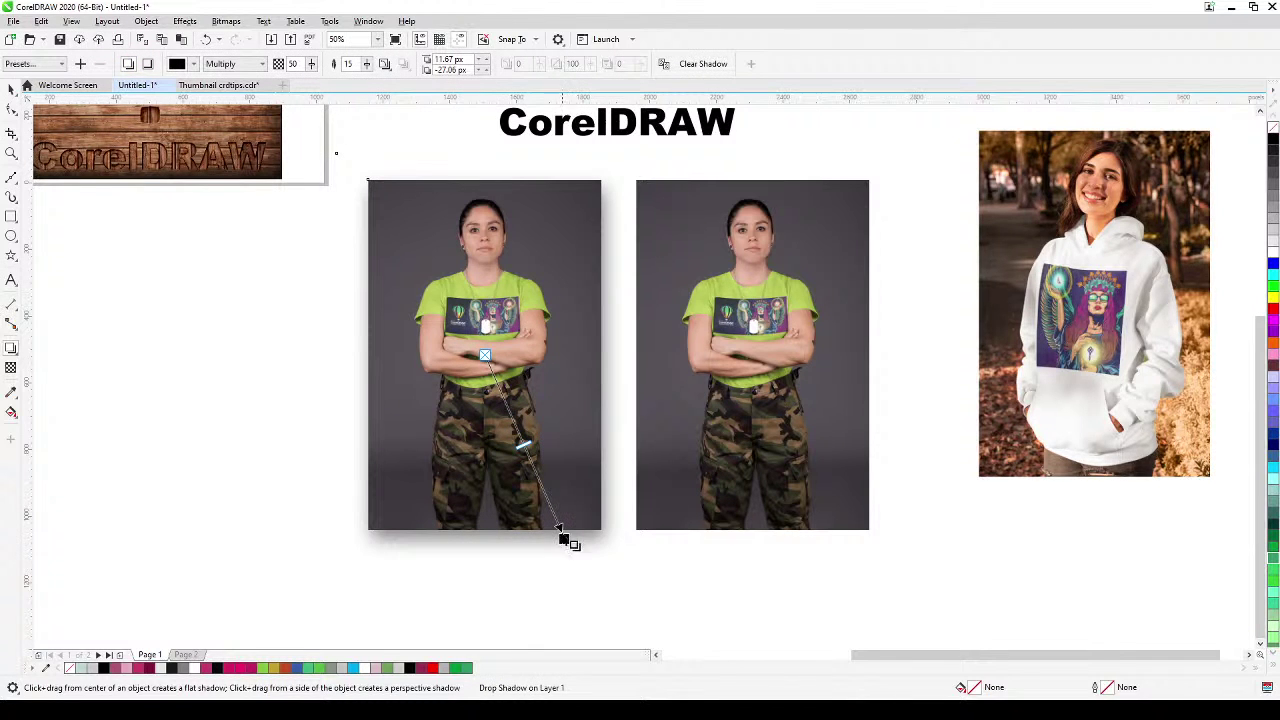
left_click_drag(522, 445, 545, 492)
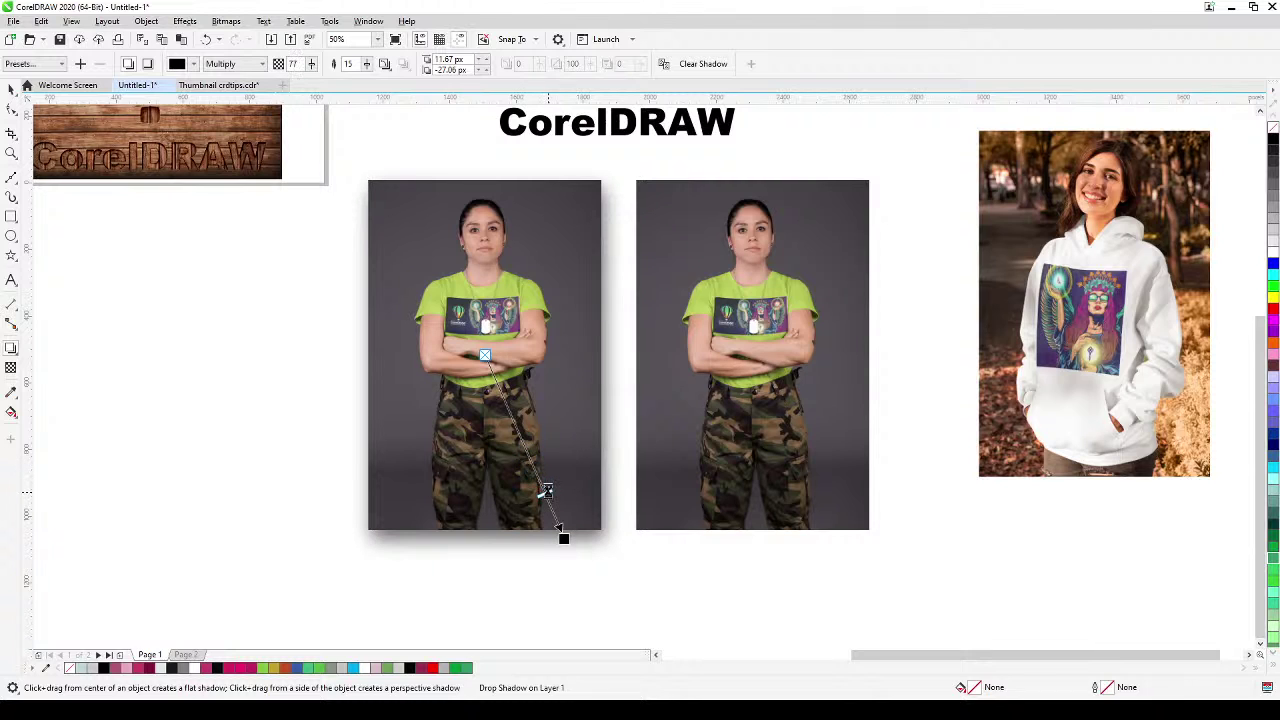
Add a black Multiply inner shadow to the T-shirt photo copy, with opacity 58 and shadow width 8
left_click(11, 88)
left_click(681, 334)
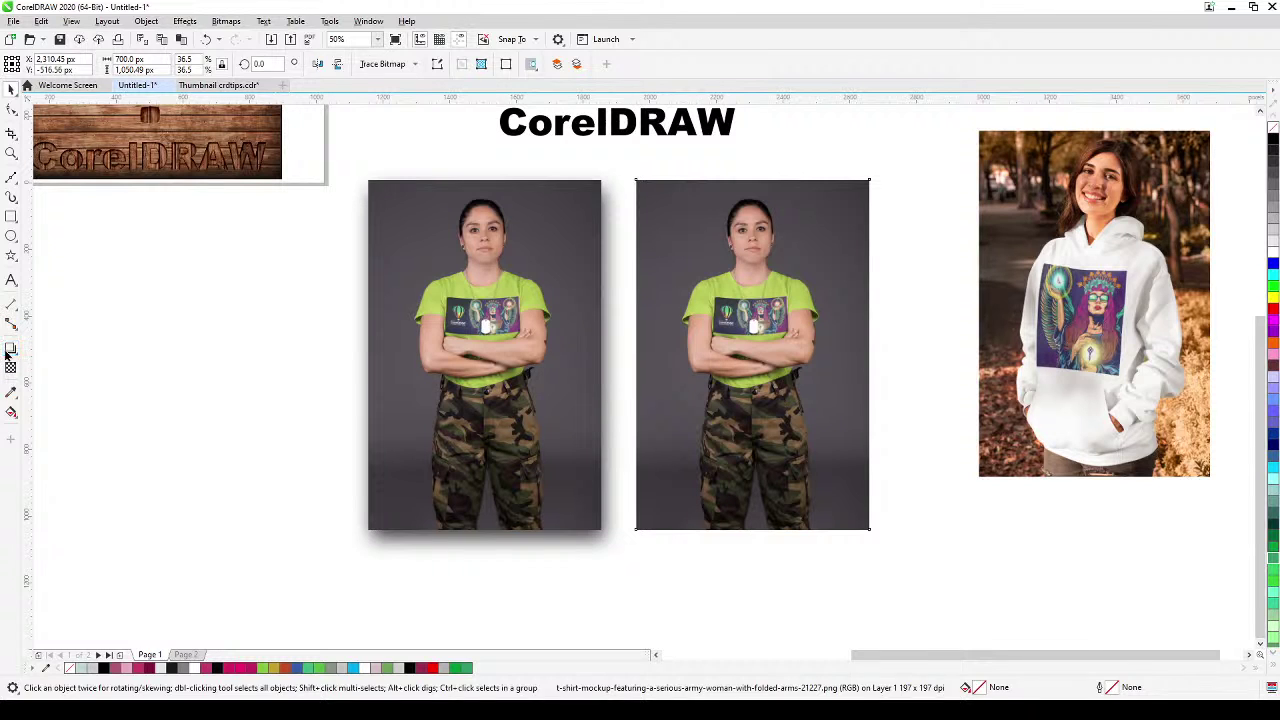
left_click(11, 348)
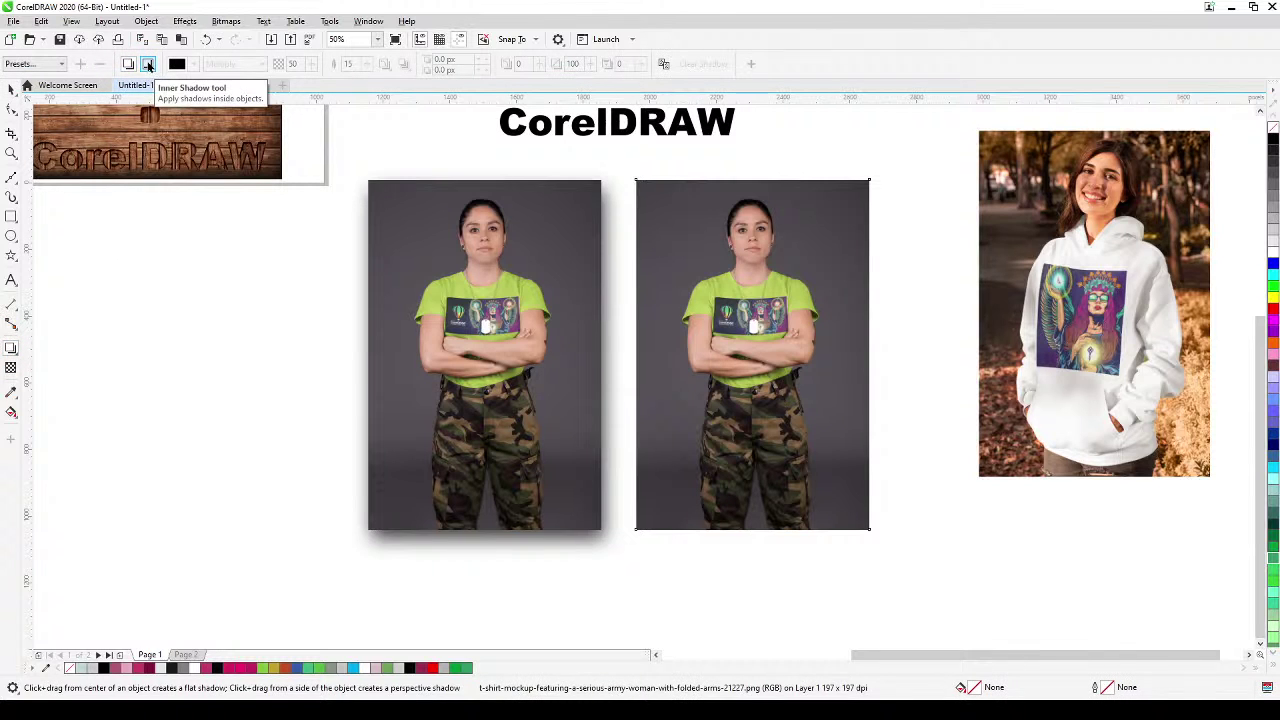
left_click(148, 64)
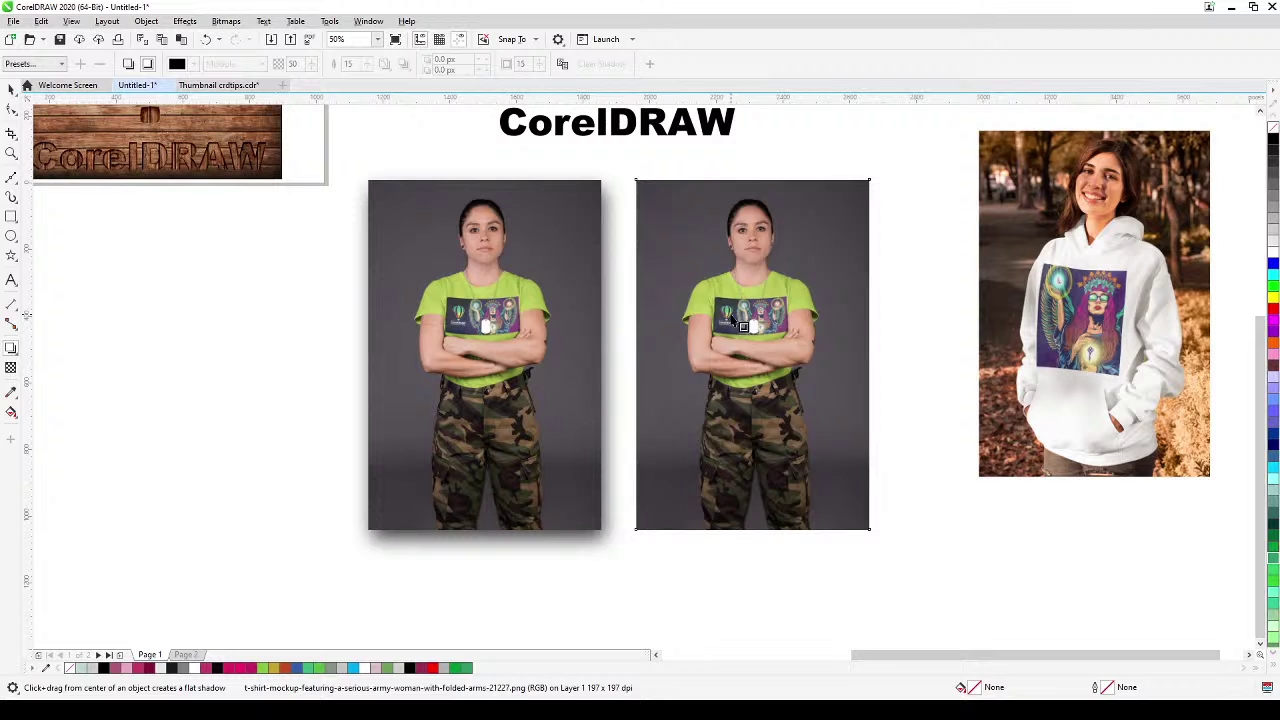
left_click_drag(752, 355, 857, 527)
left_click_drag(806, 441, 779, 400)
mouse_move(861, 528)
left_mouse_down()
mouse_move(871, 543)
mouse_move(848, 519)
left_mouse_up()
left_click_drag(778, 398, 806, 453)
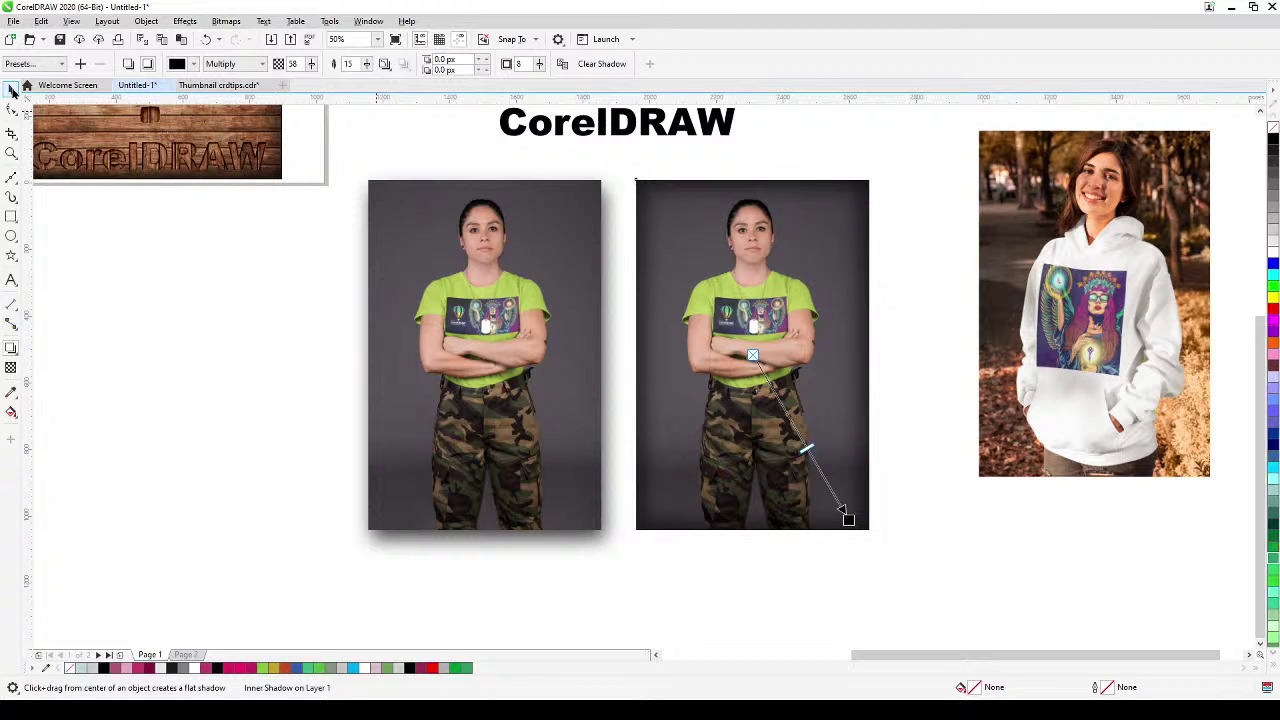
key("Escape")
key("space")
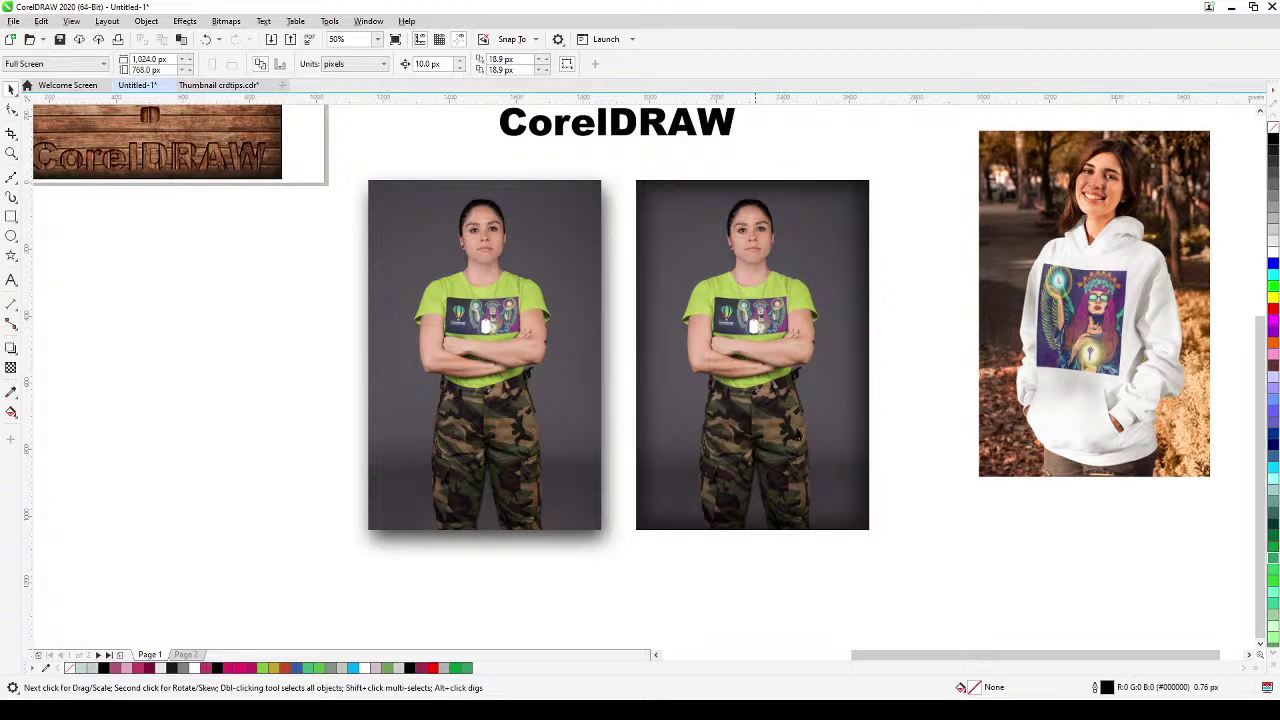
Duplicate the hoodie photo in place and move the copy beside the original, leaving a gap between them
key("h")
scroll(740, 425, "down", 2)
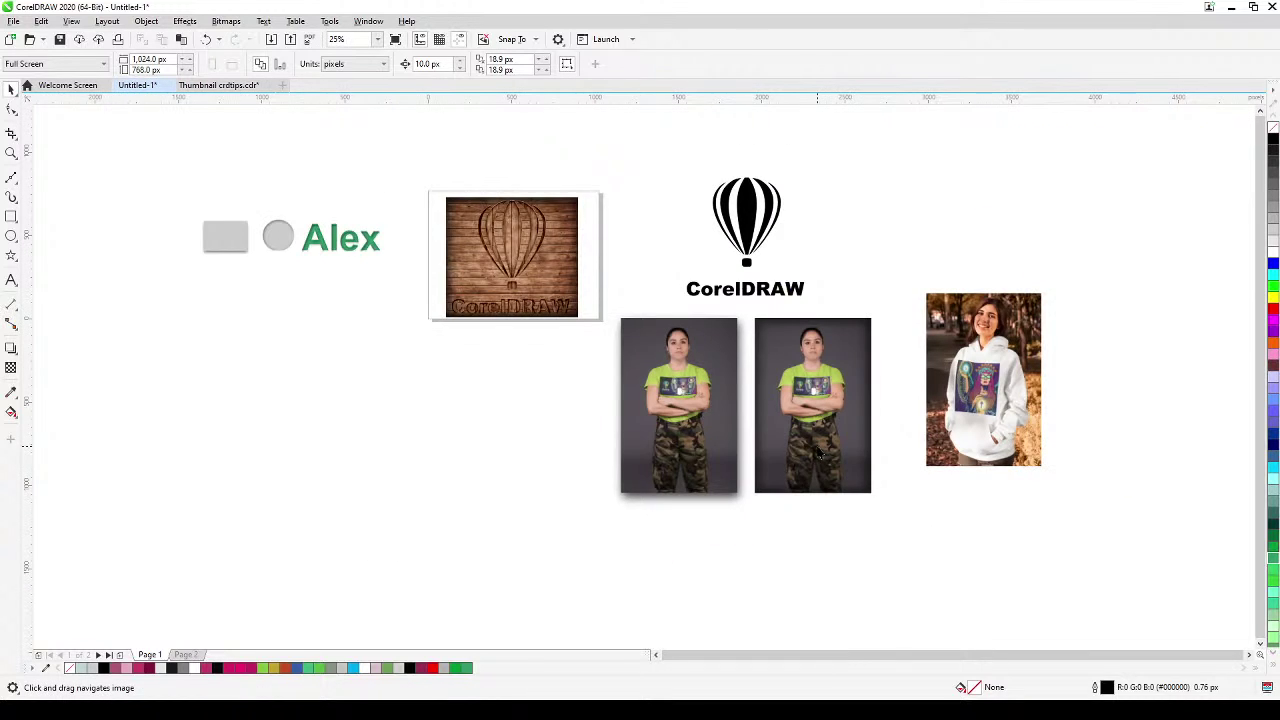
scroll(740, 425, "up", 2)
left_click_drag(755, 430, 690, 435)
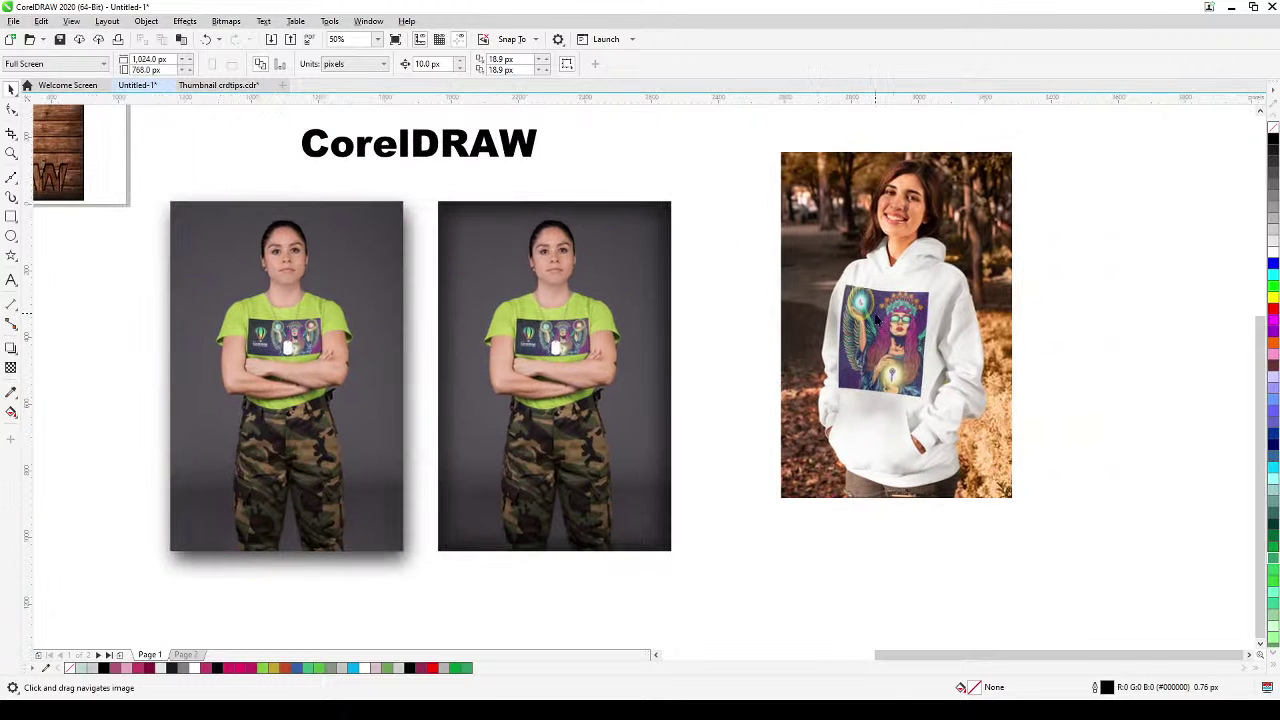
key("space")
left_click(953, 318)
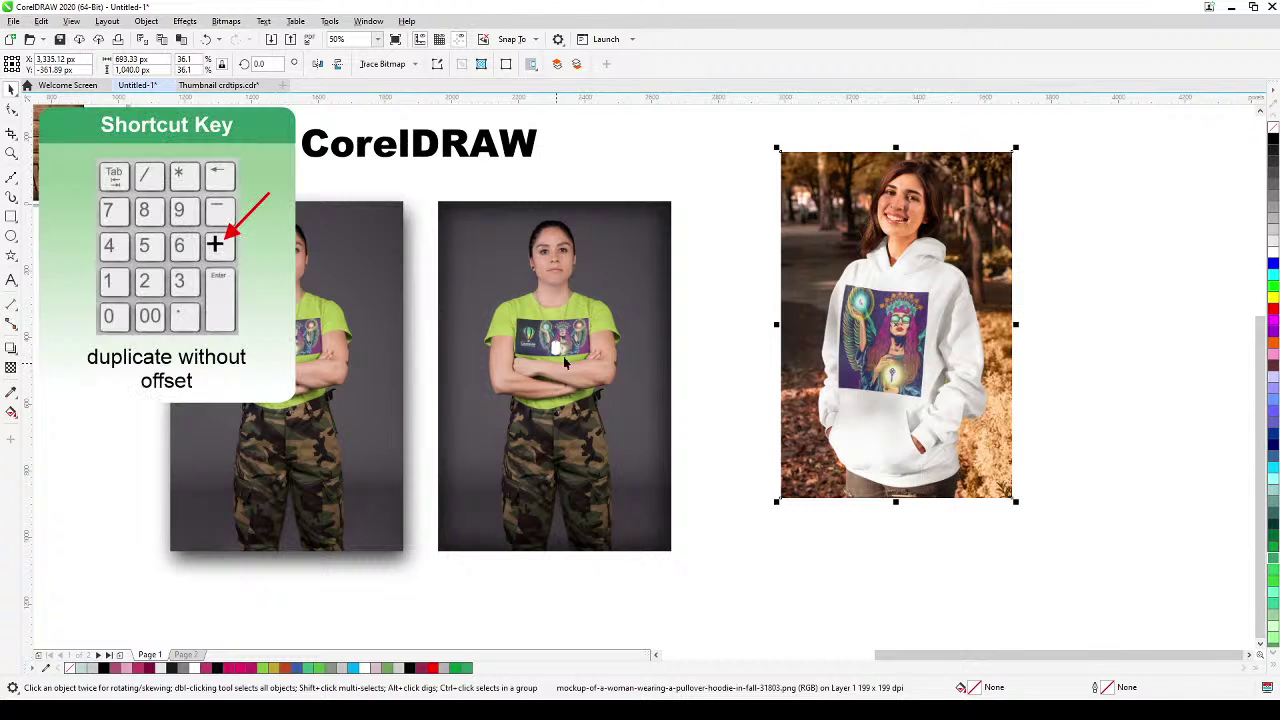
key("KP_Add")
left_click_drag(849, 307, 1139, 302)
left_click(697, 310)
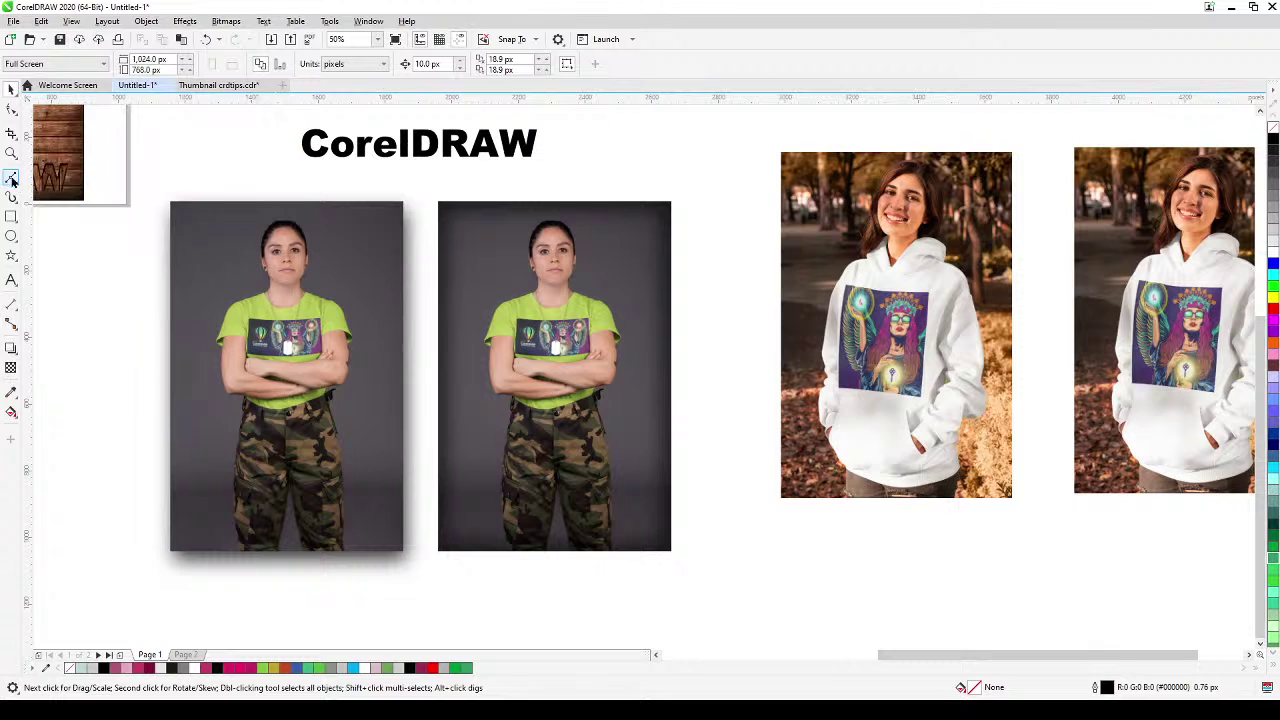
Draw an ellipse about 548 by 762 px over the woman in the original hoodie photo, centred at about X 3349, Y -230 px
left_click(11, 236)
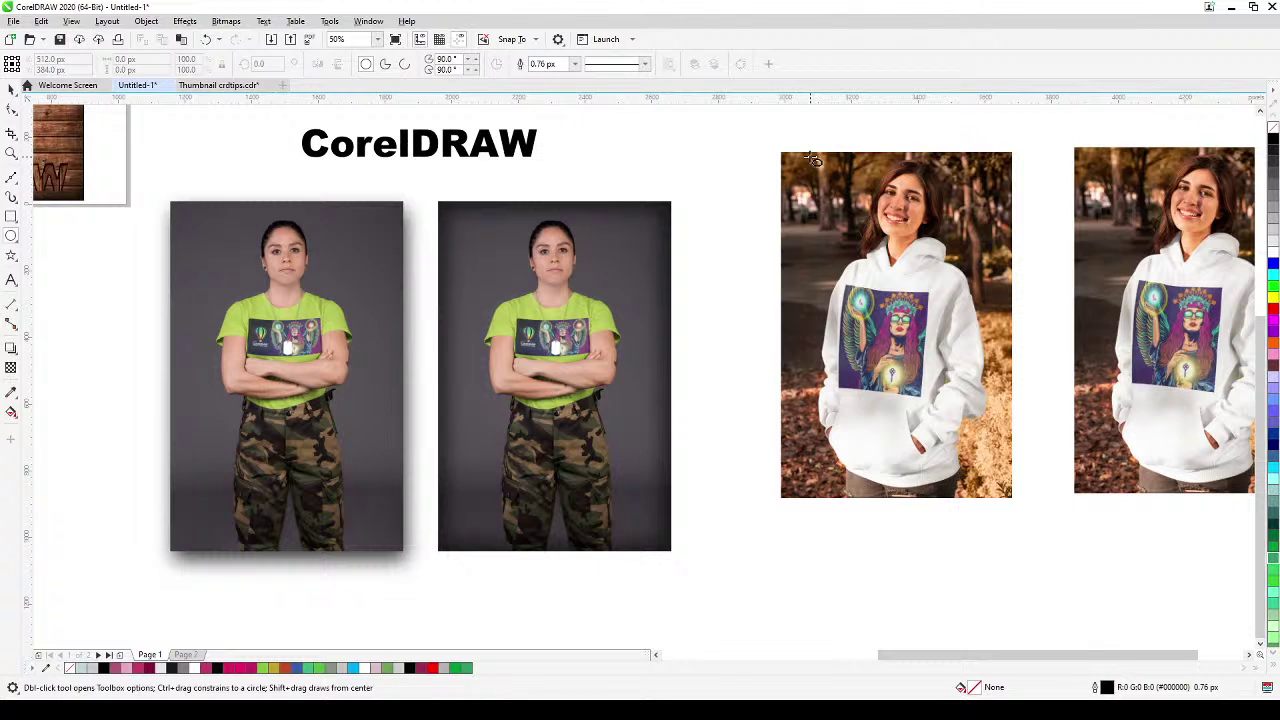
left_click_drag(810, 158, 996, 413)
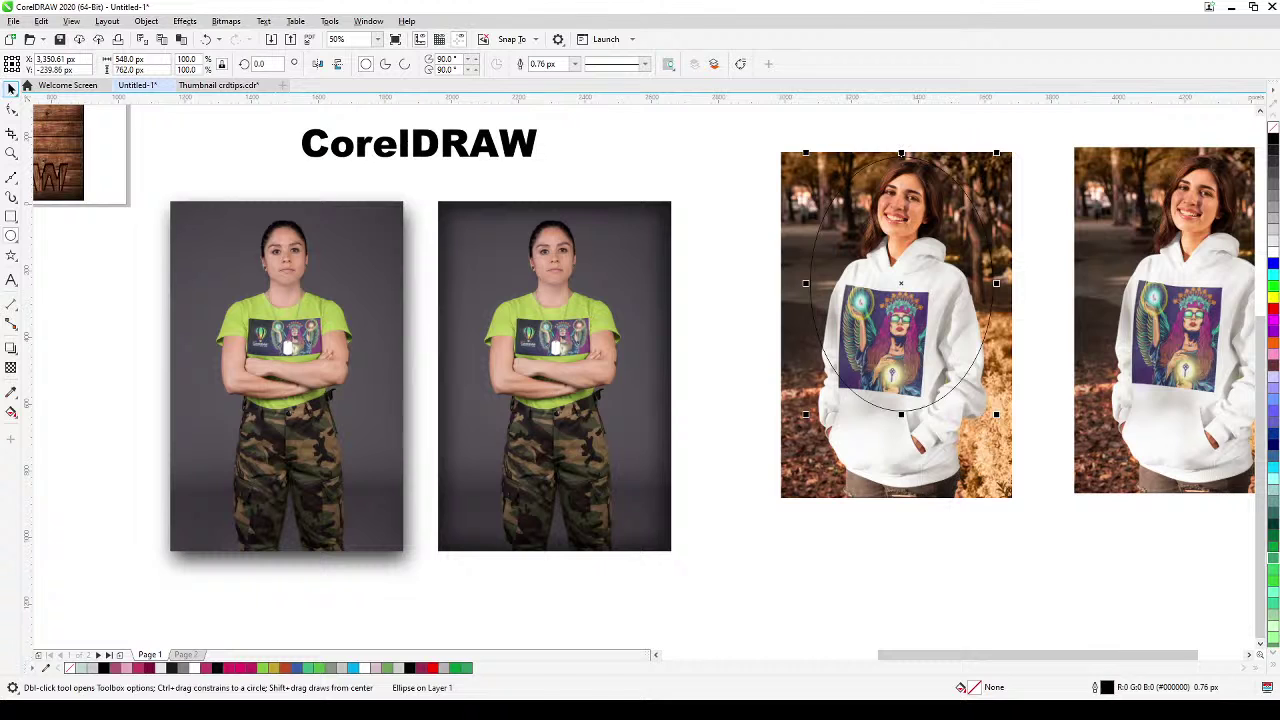
key("space")
left_click_drag(887, 262, 884, 258)
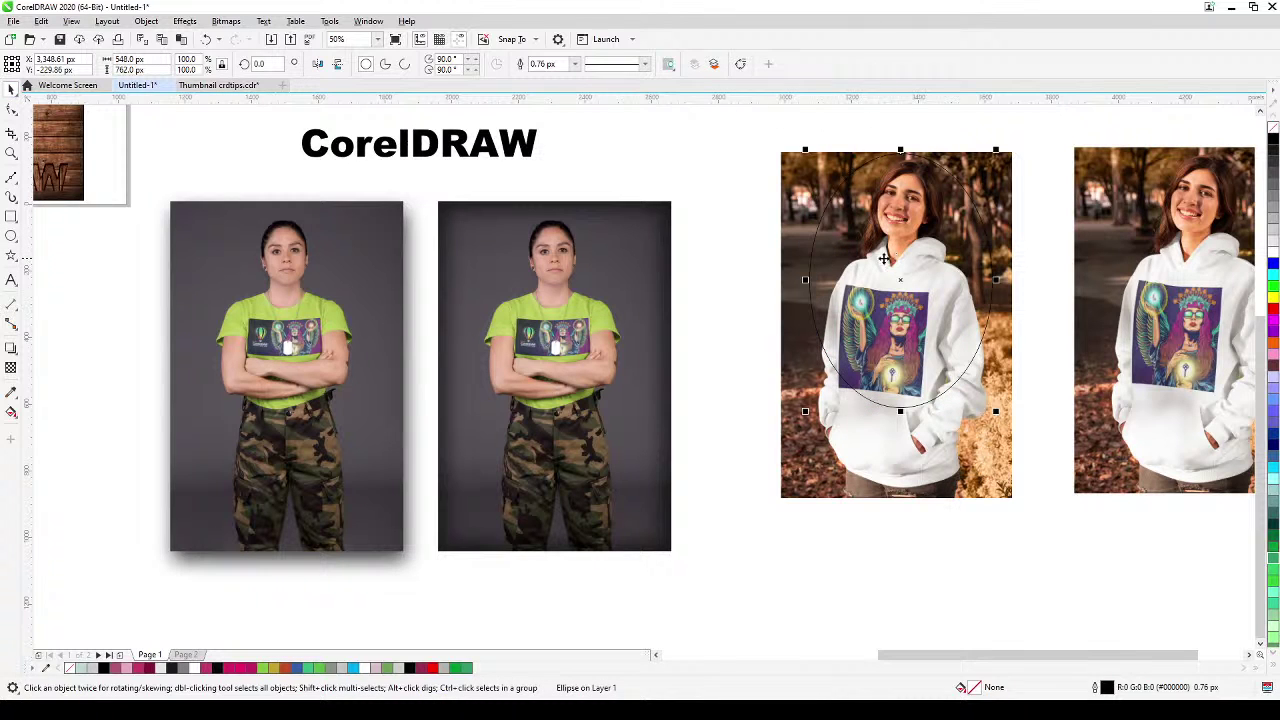
PowerClip the original hoodie photo inside the ellipse
key("Tab")
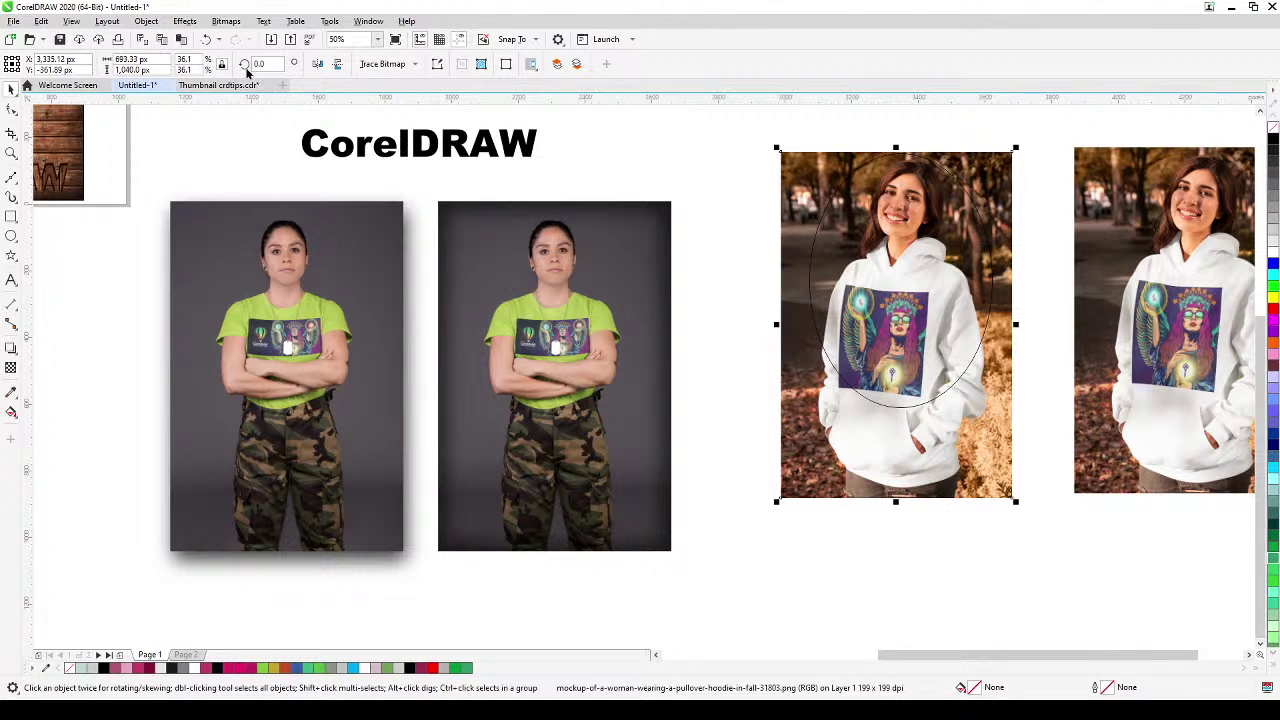
left_click(146, 21)
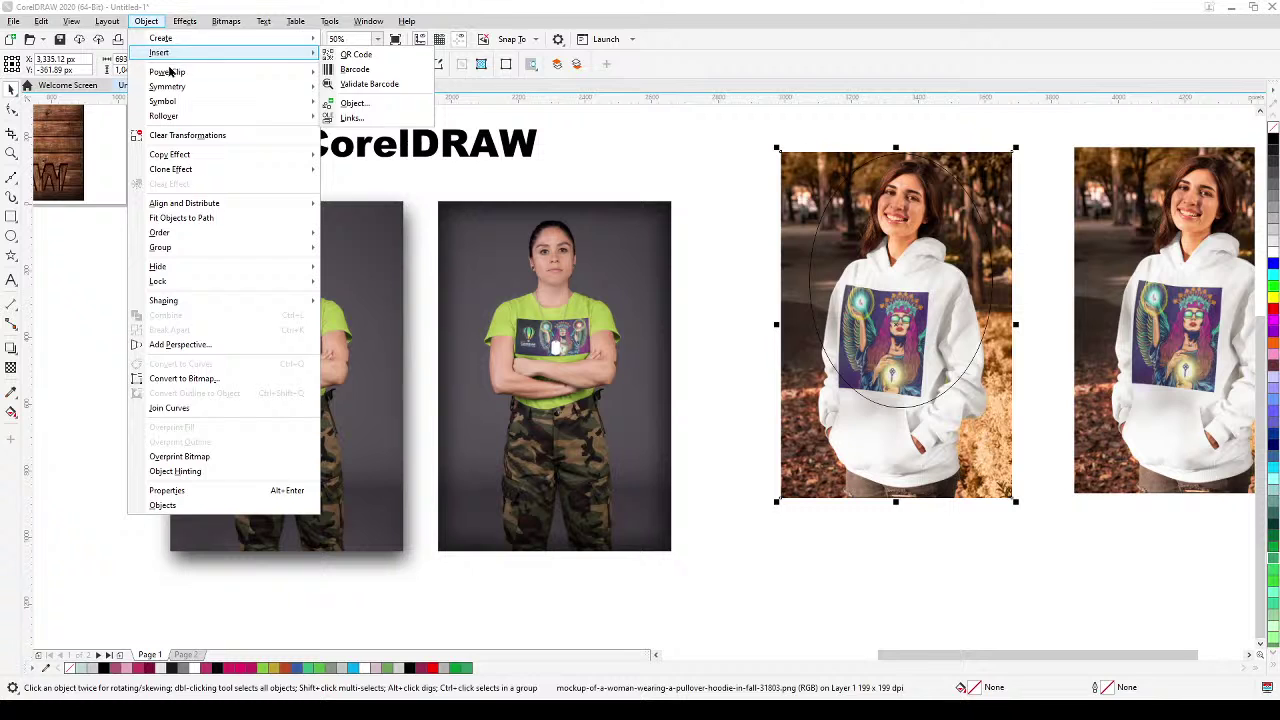
mouse_move(170, 73)
left_click(372, 75)
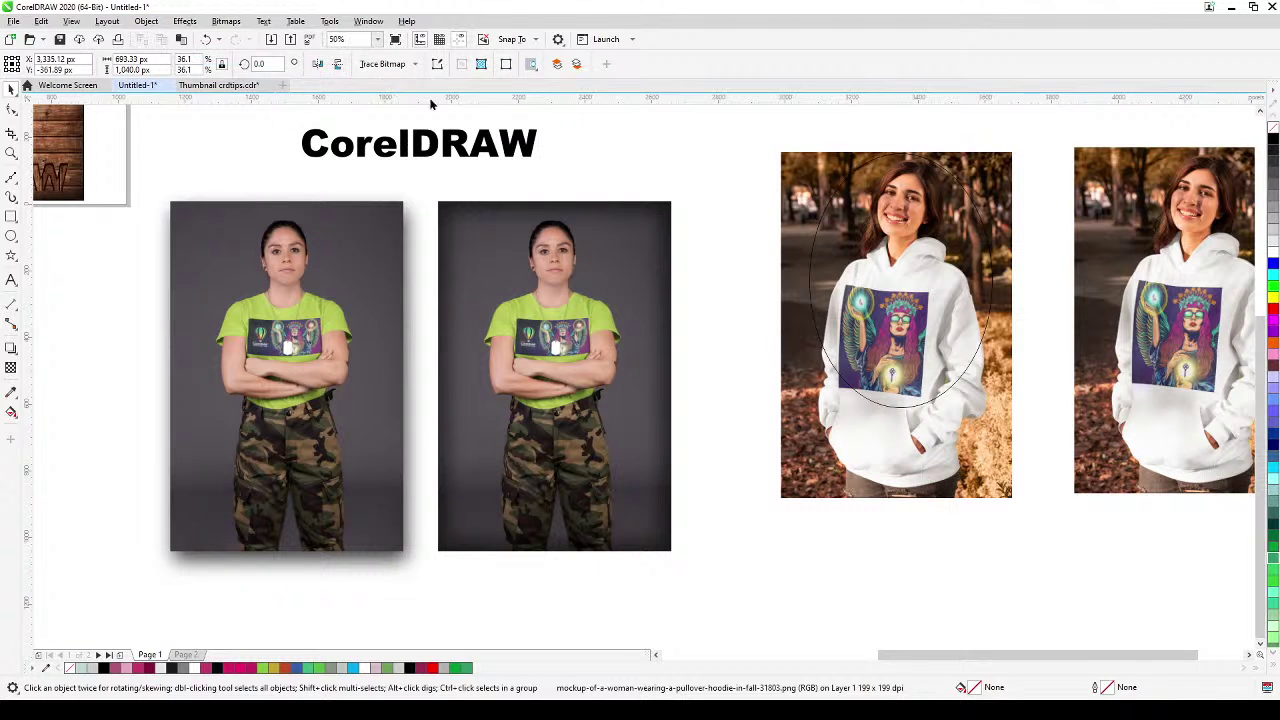
left_click(819, 228)
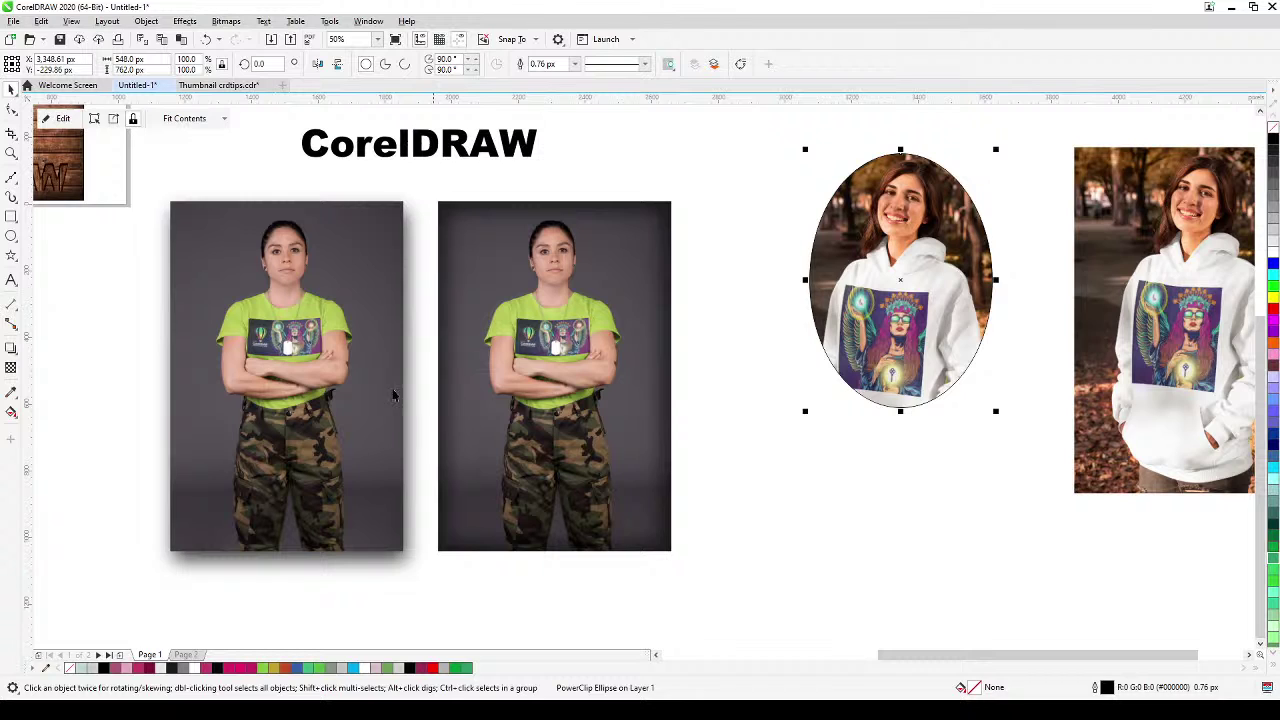
Add a black Multiply inner shadow to the PowerClip ellipse, with opacity 40 and shadow width 28
left_click(10, 349)
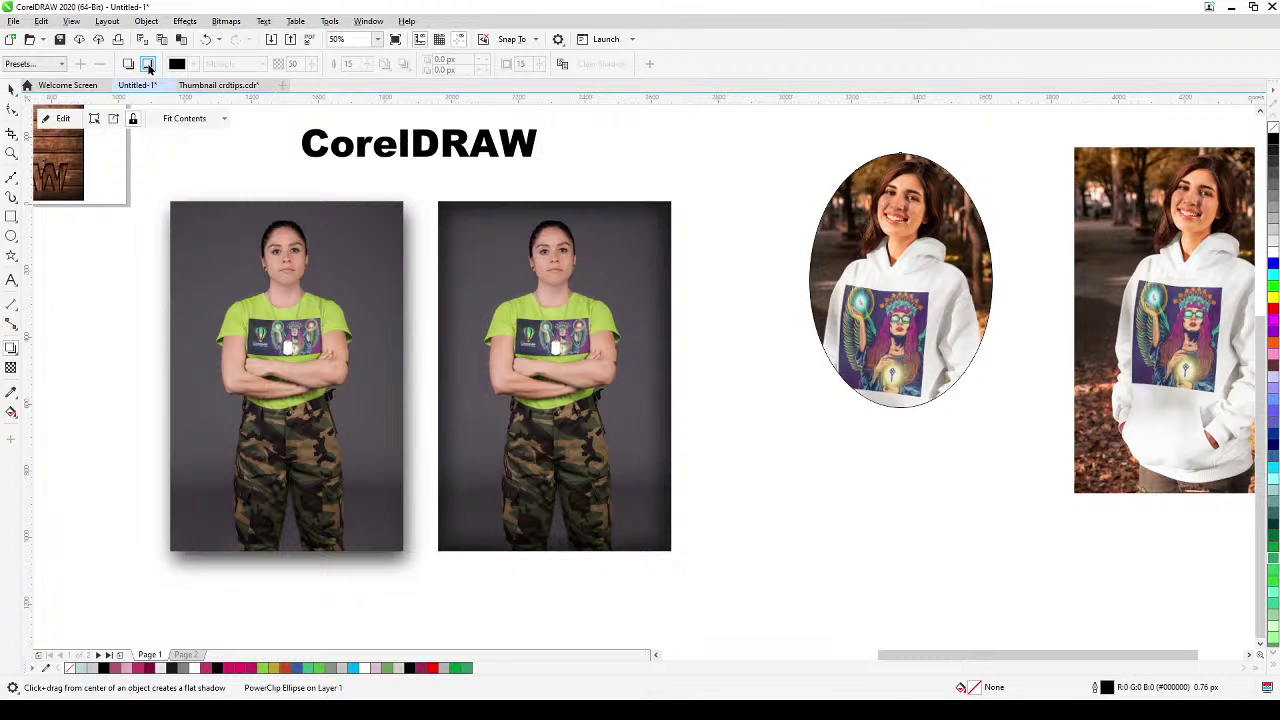
mouse_move(900, 281)
left_mouse_down()
mouse_move(950, 343)
mouse_move(913, 299)
left_mouse_up()
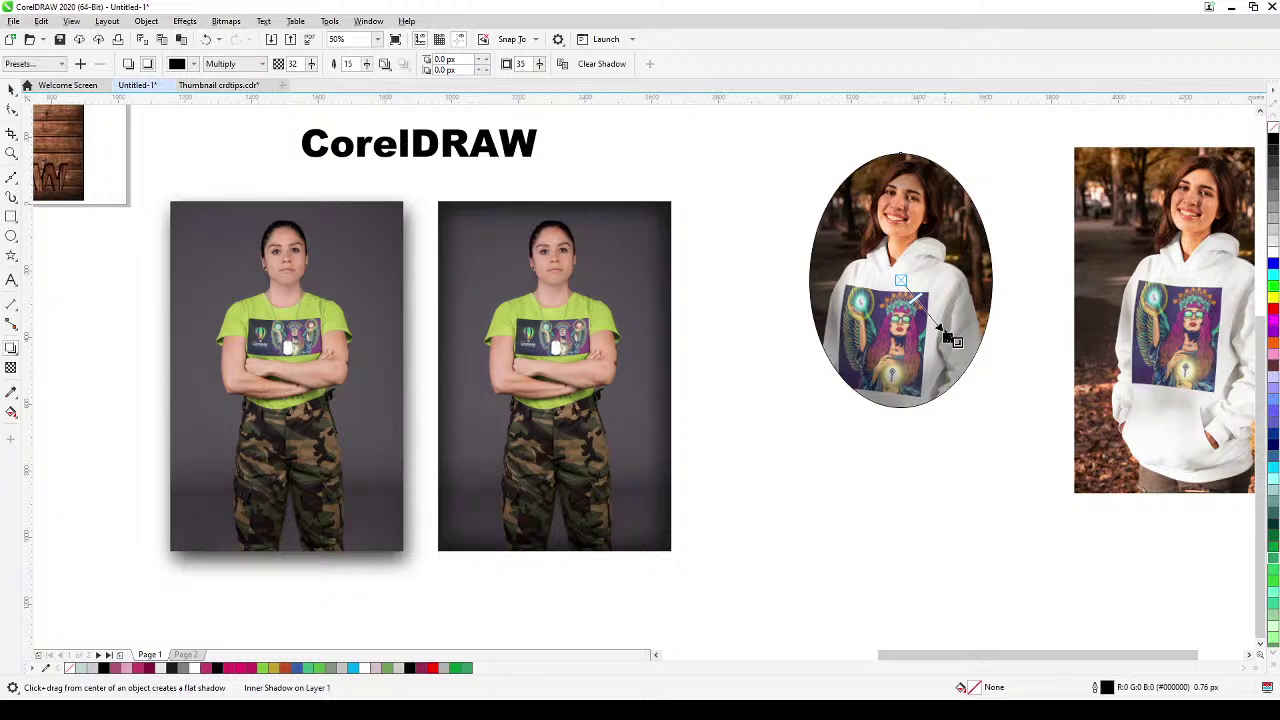
left_click_drag(947, 336, 952, 342)
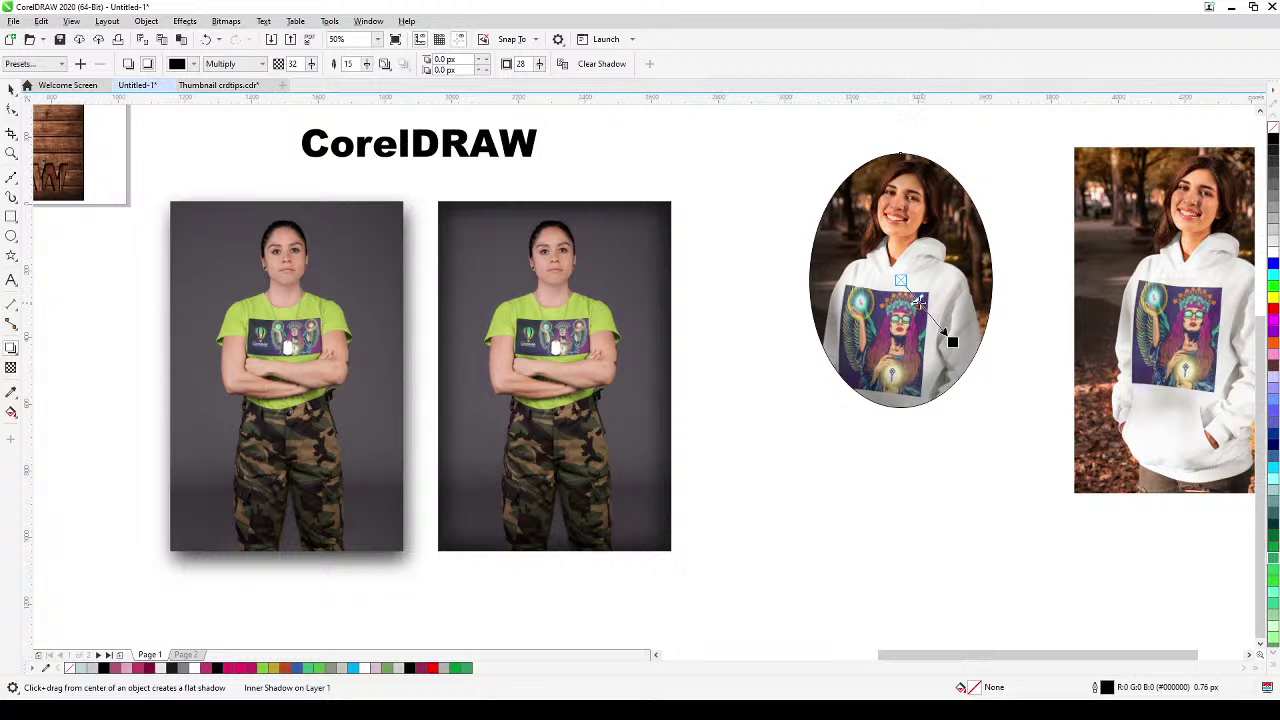
left_click_drag(917, 300, 921, 305)
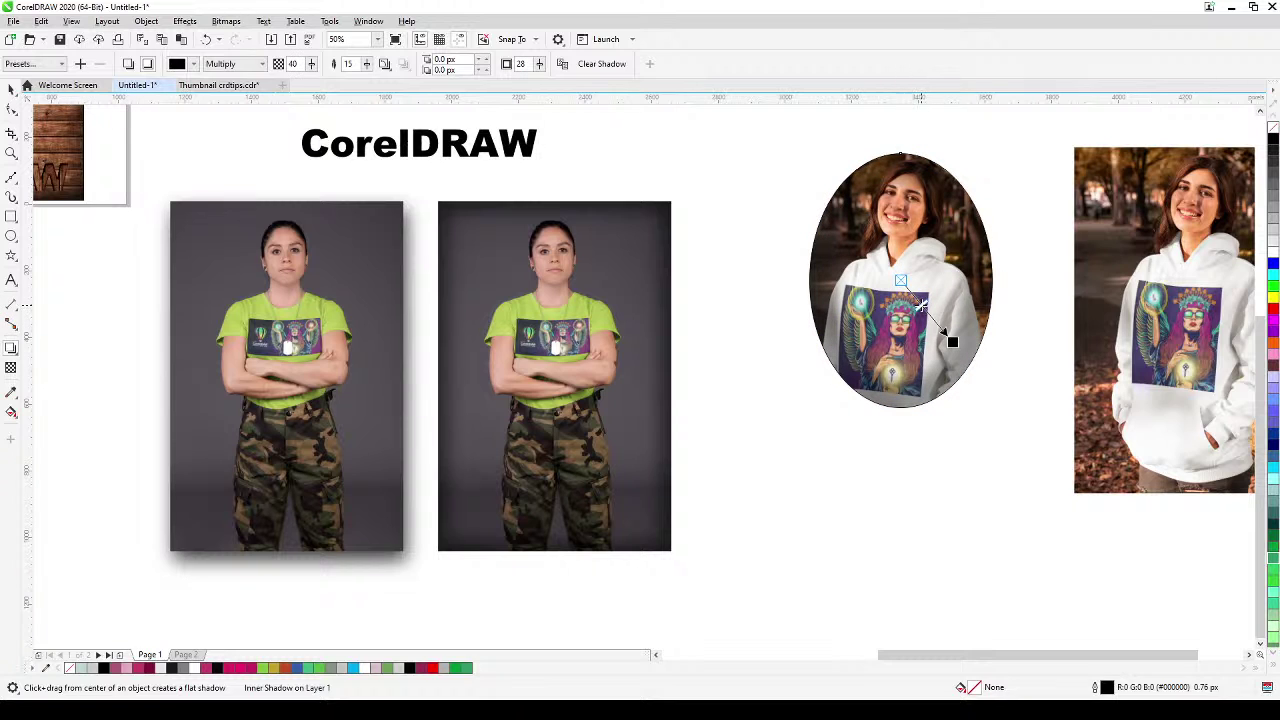
left_click(8, 90)
left_click(757, 414)
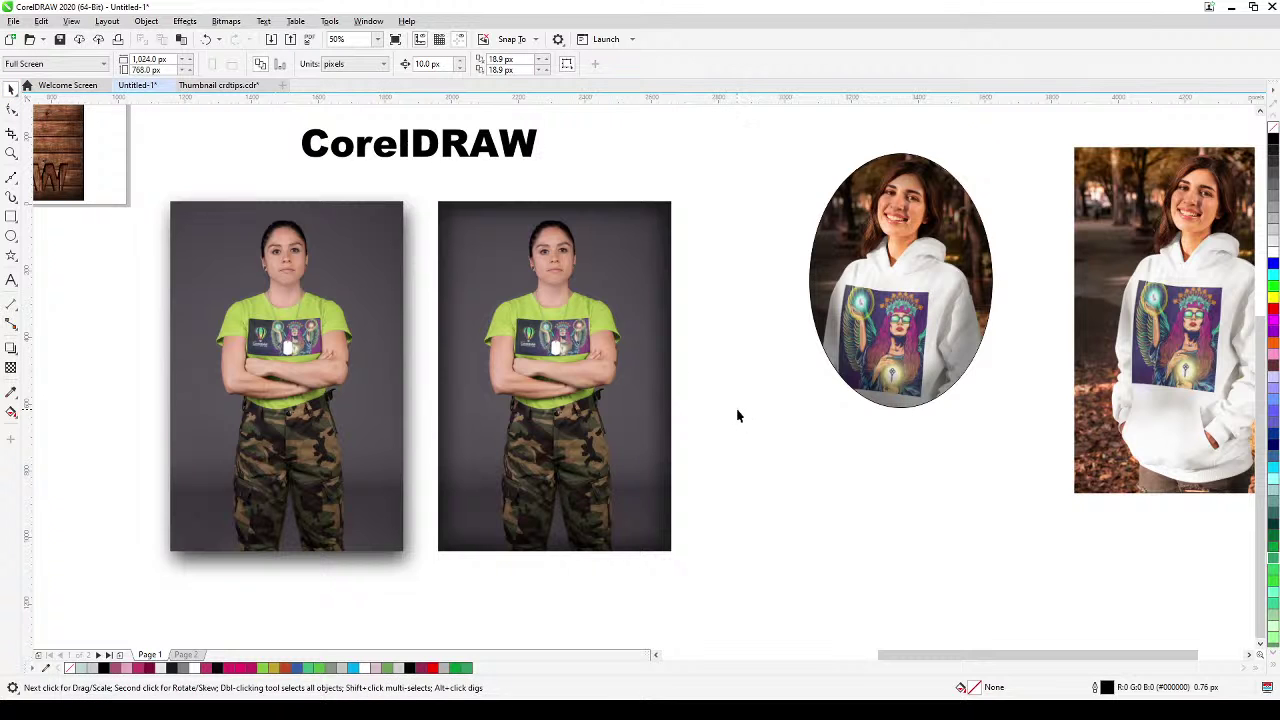
Move the finished carved-wood artwork off the page to about X -745, Y -315 px
left_click_drag(737, 415, 853, 469)
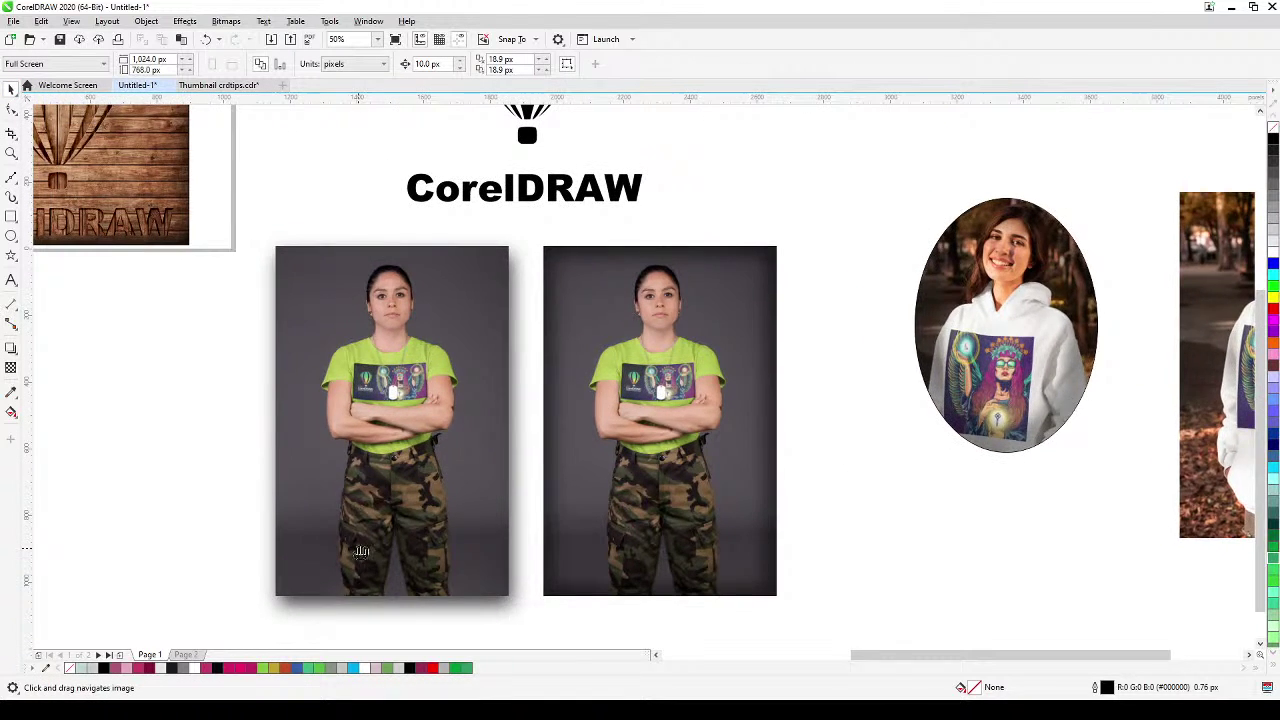
left_click_drag(361, 551, 740, 552)
left_click_drag(557, 433, 594, 511)
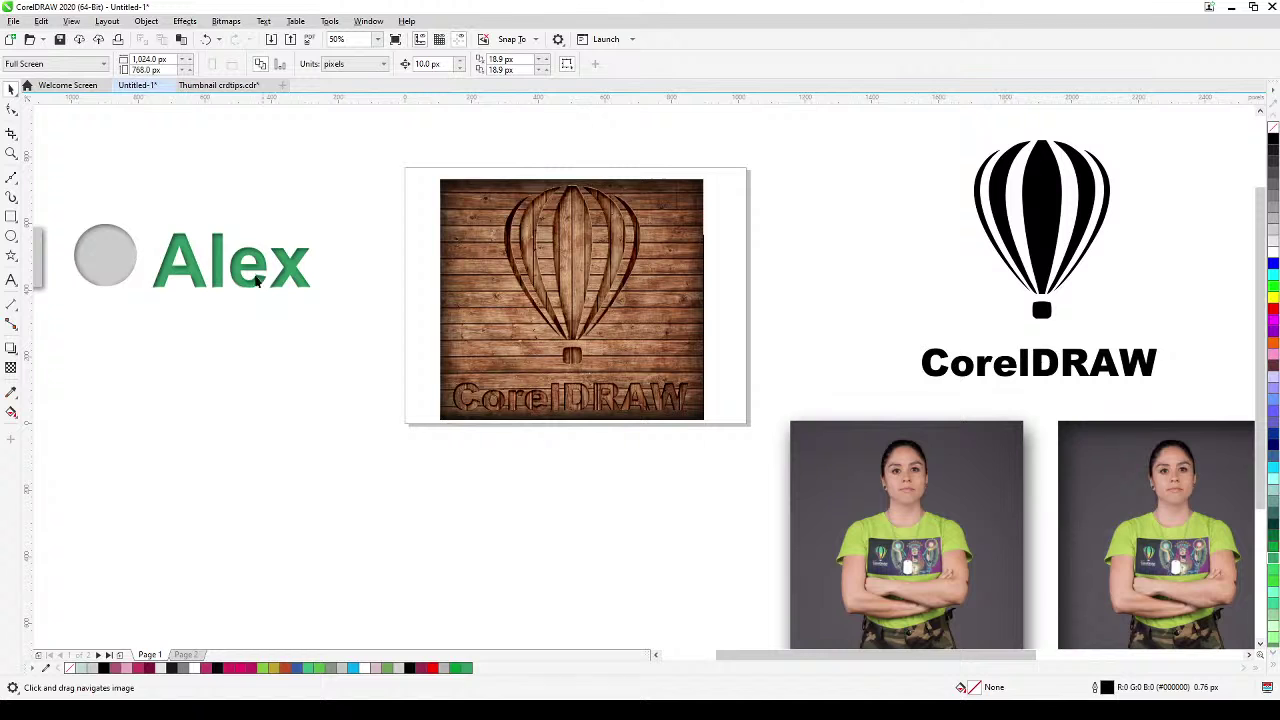
left_click(11, 153)
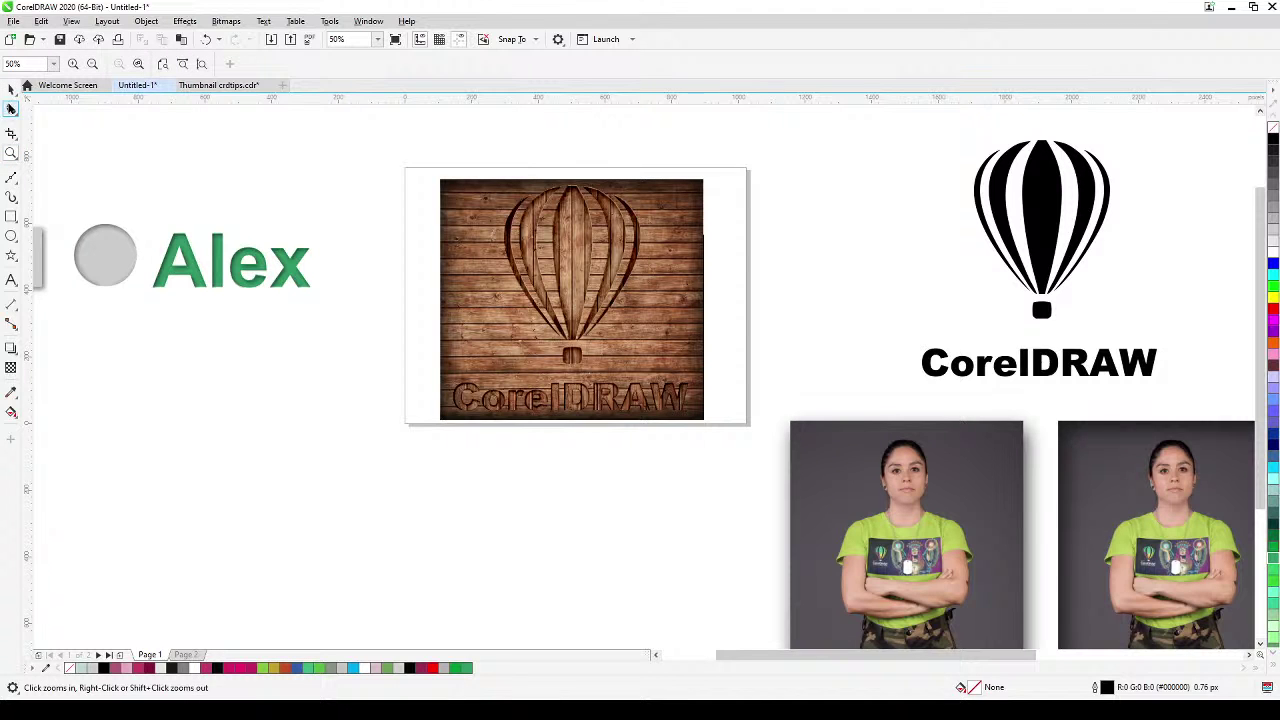
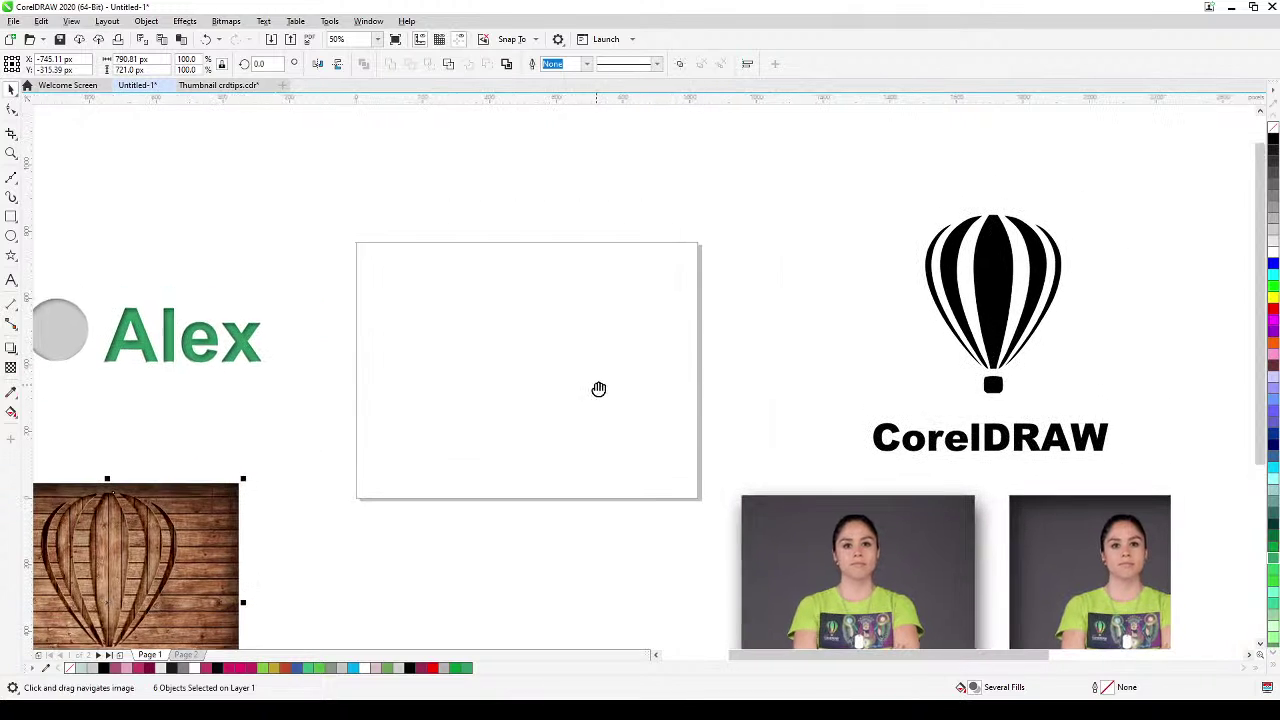
Paste the copied wood texture bitmap in view on the empty page
left_click(11, 153)
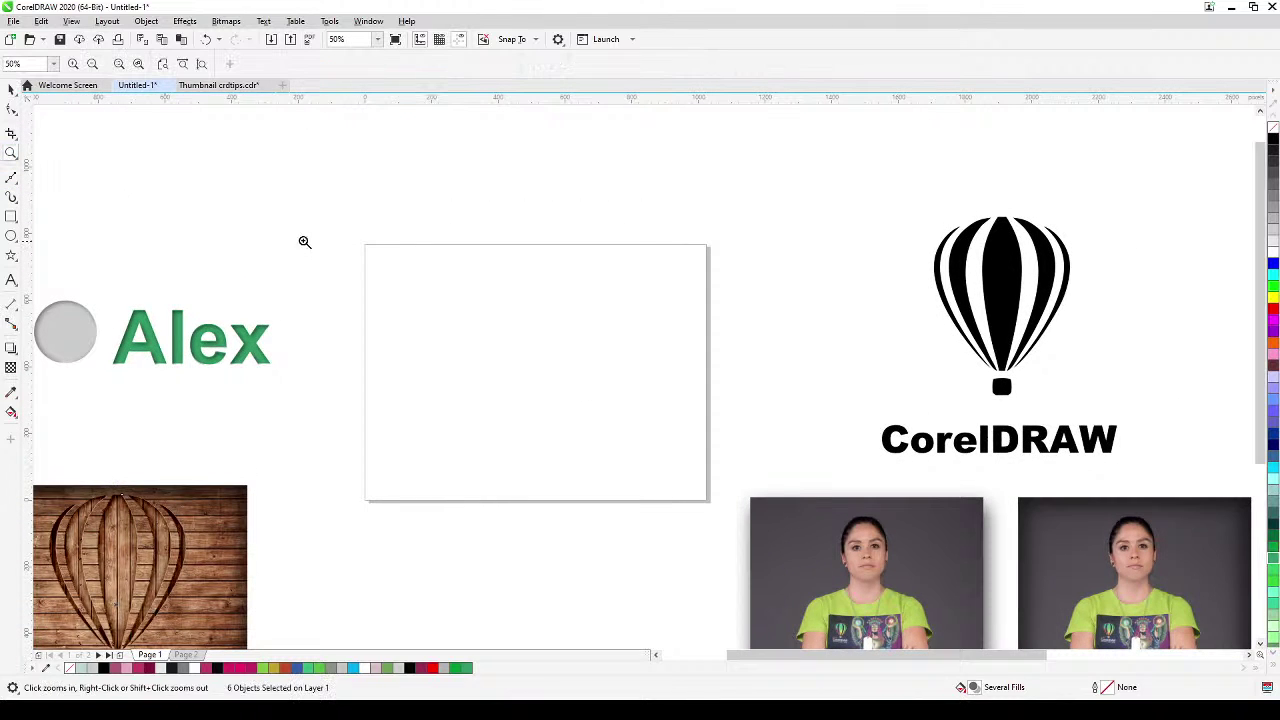
left_click_drag(343, 234, 724, 522)
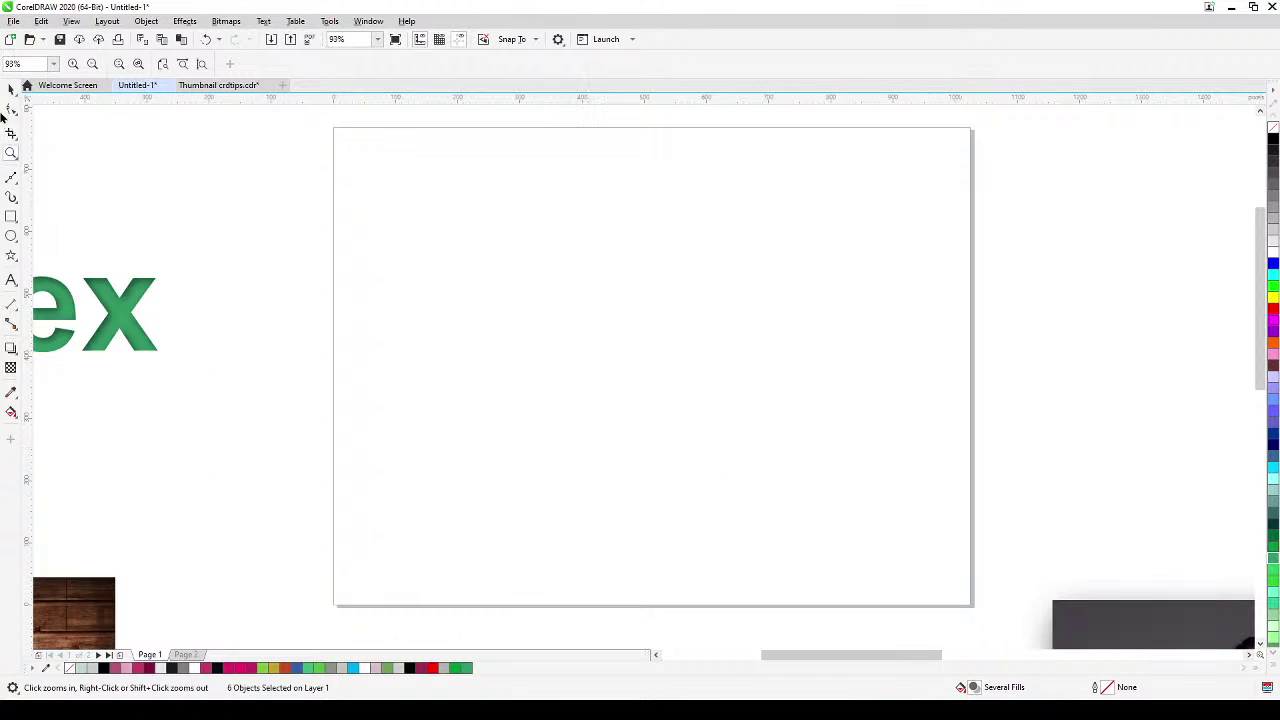
left_click(11, 88)
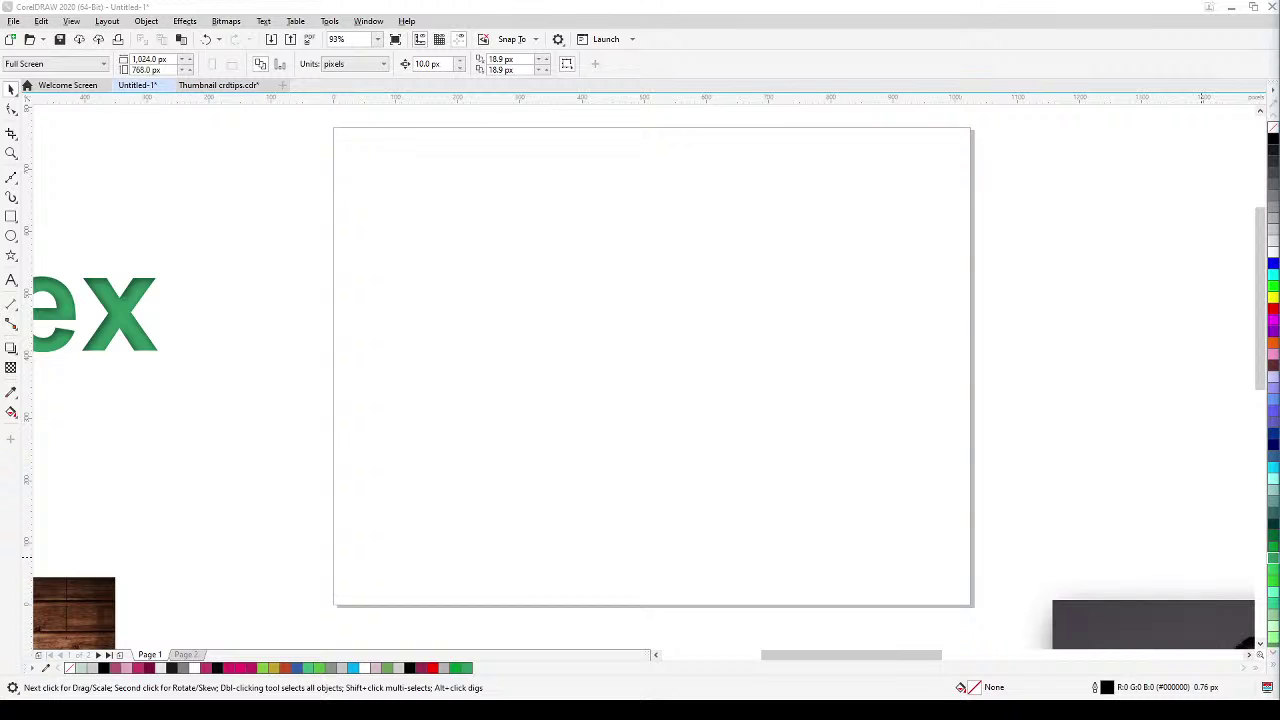
right_click(577, 236)
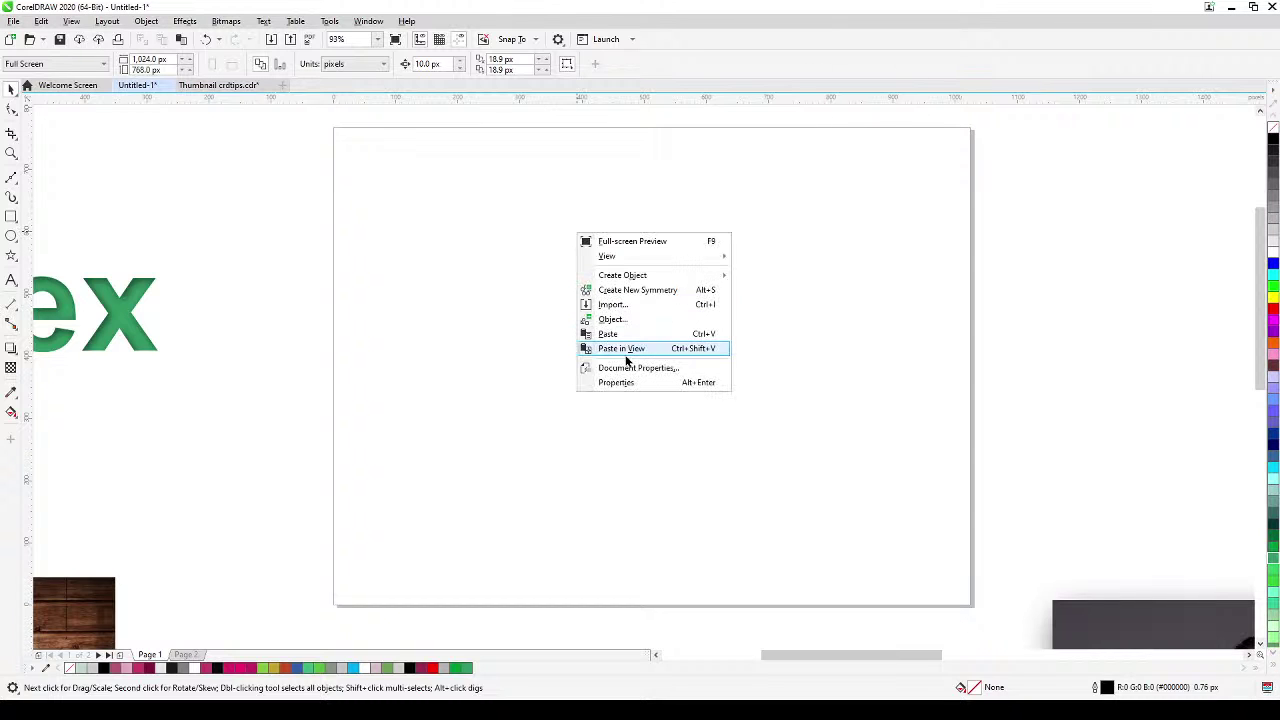
left_click(627, 349)
Scale the wood texture down to about 797 by 727 px and place it within the page at about X 501, Y 365 px
scroll(628, 350, "down", 5)
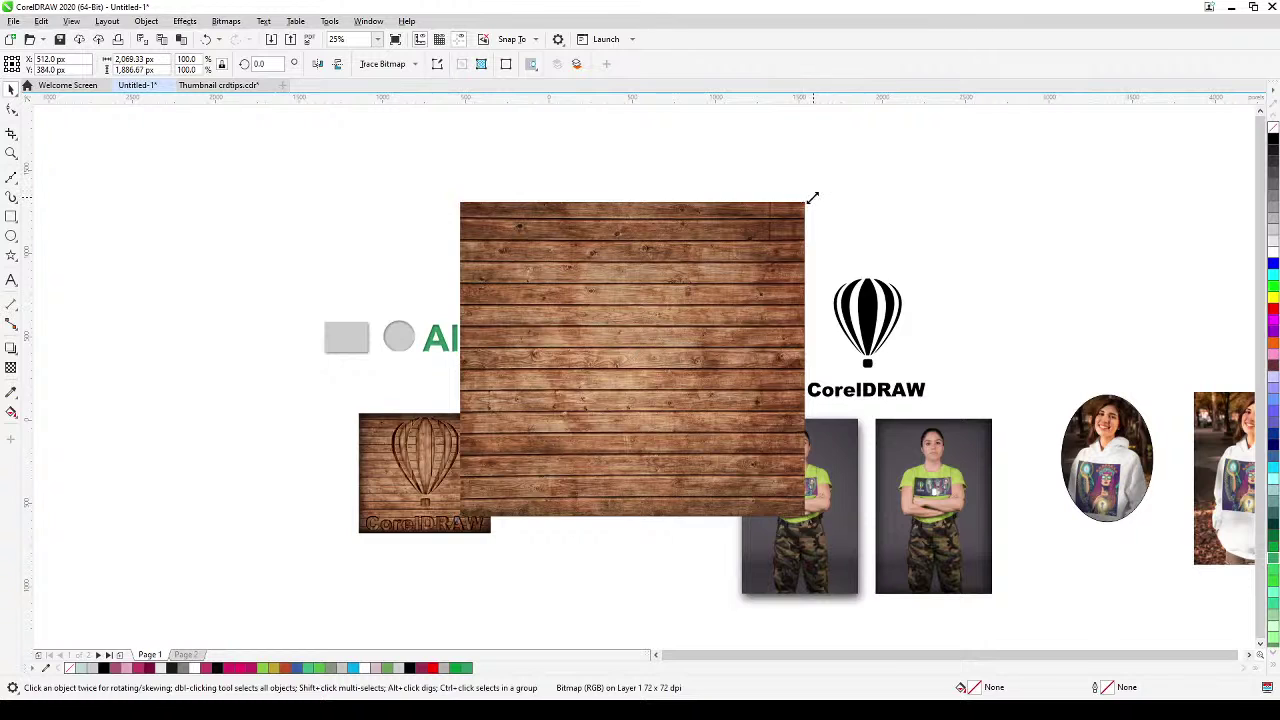
left_click_drag(808, 198, 700, 300)
scroll(679, 323, "up", 3)
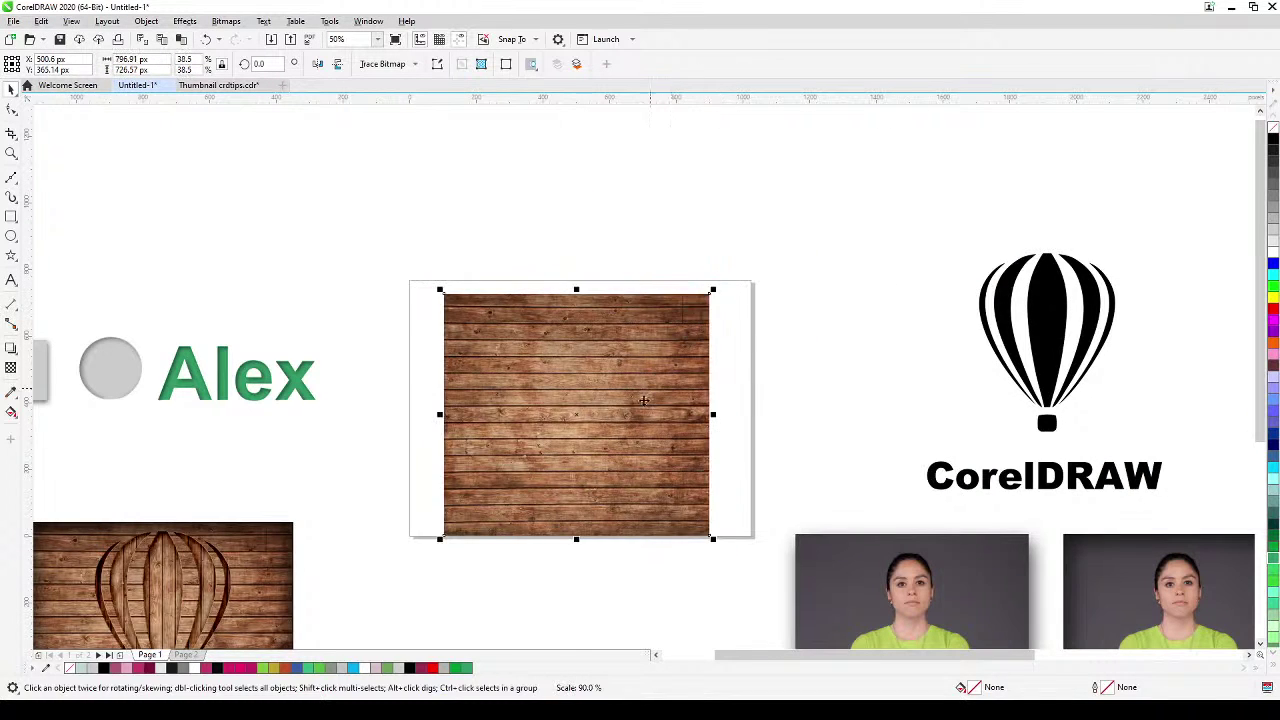
scroll(679, 410, "up", 2)
left_click_drag(574, 325, 591, 277)
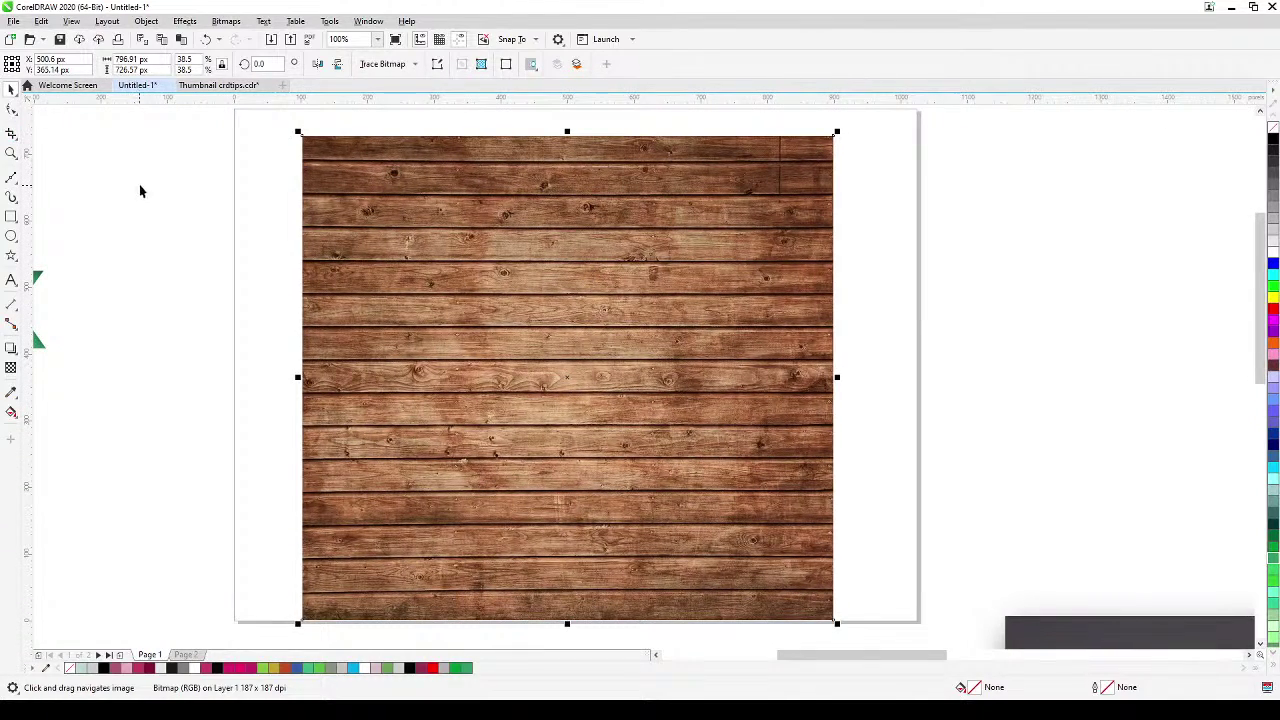
left_click(1017, 309)
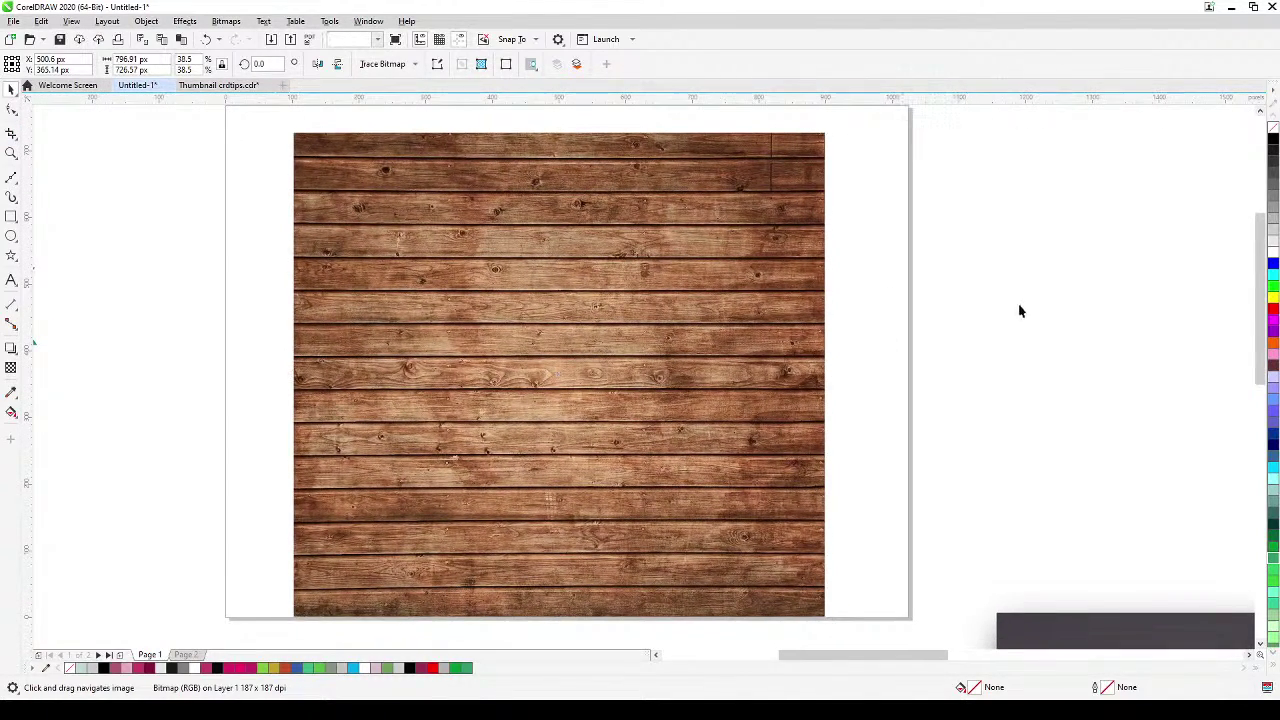
Place the black balloon logo on the wood texture at about X 455, Y 388 px and PowerClip a copy of the wood inside it
scroll(1028, 312, "down", 2)
left_click_drag(1029, 312, 920, 329)
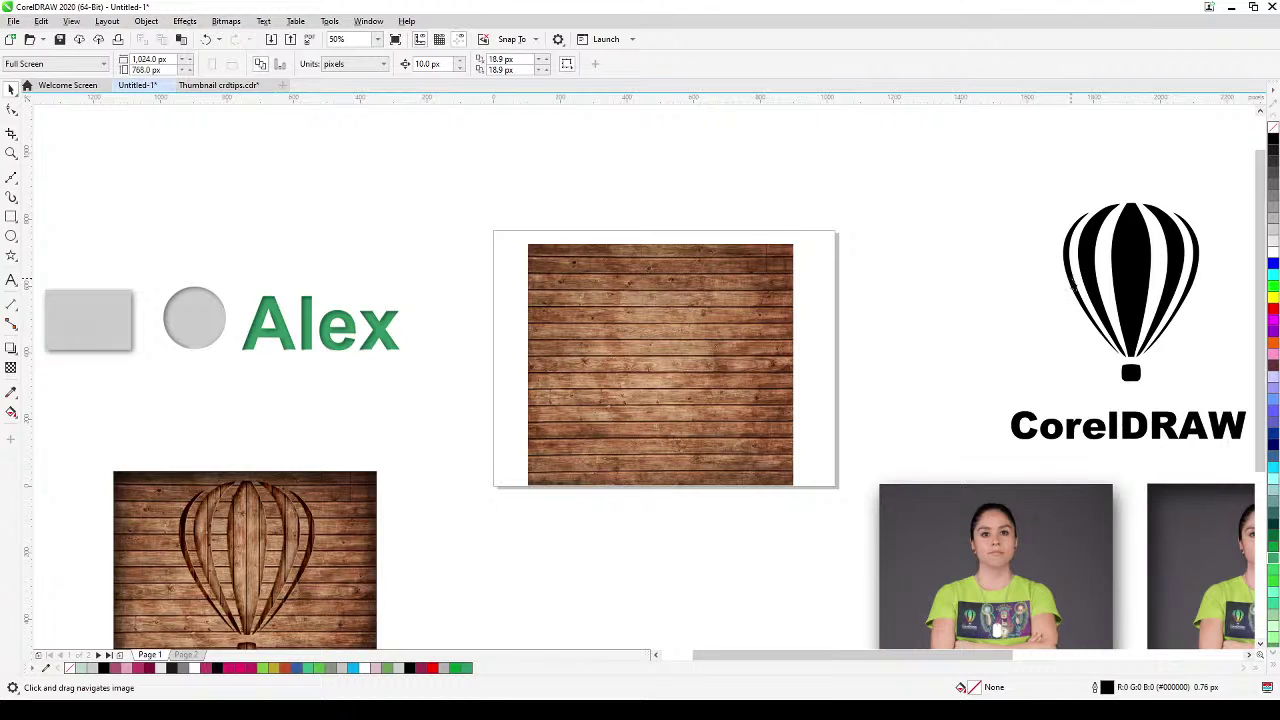
left_click(1076, 284)
left_click_drag(1119, 266, 652, 292)
scroll(645, 335, "up", 2)
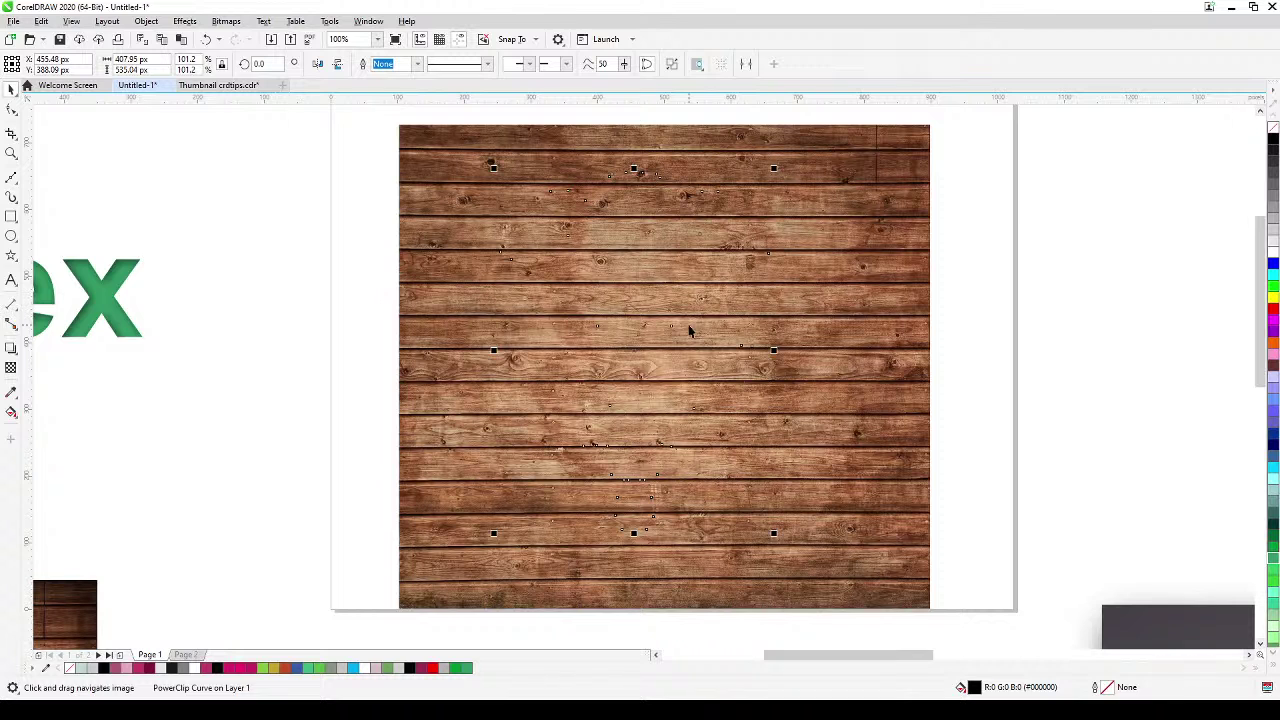
Bring the black balloon logo to the front, enlarged to about 419 by 549 px and placed at about X 491, Y 428 px
key("shift+Page_Up")
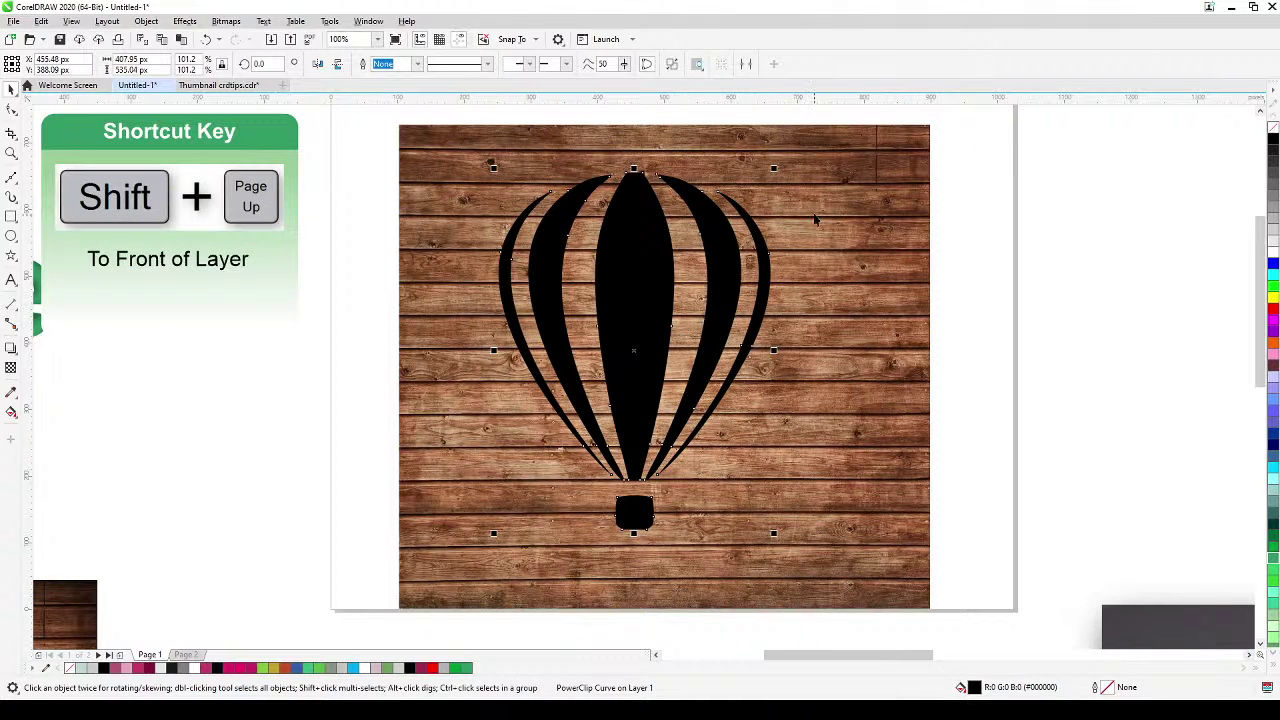
left_click_drag(774, 168, 781, 159)
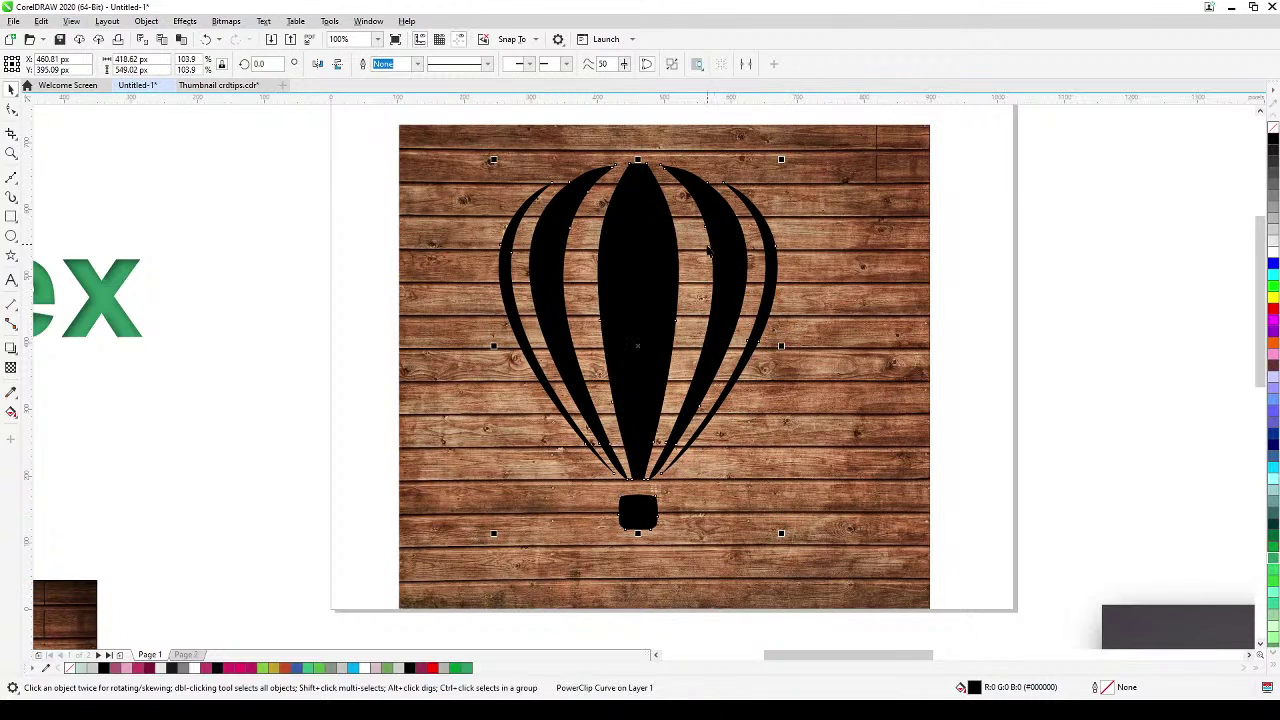
left_click_drag(674, 268, 697, 249)
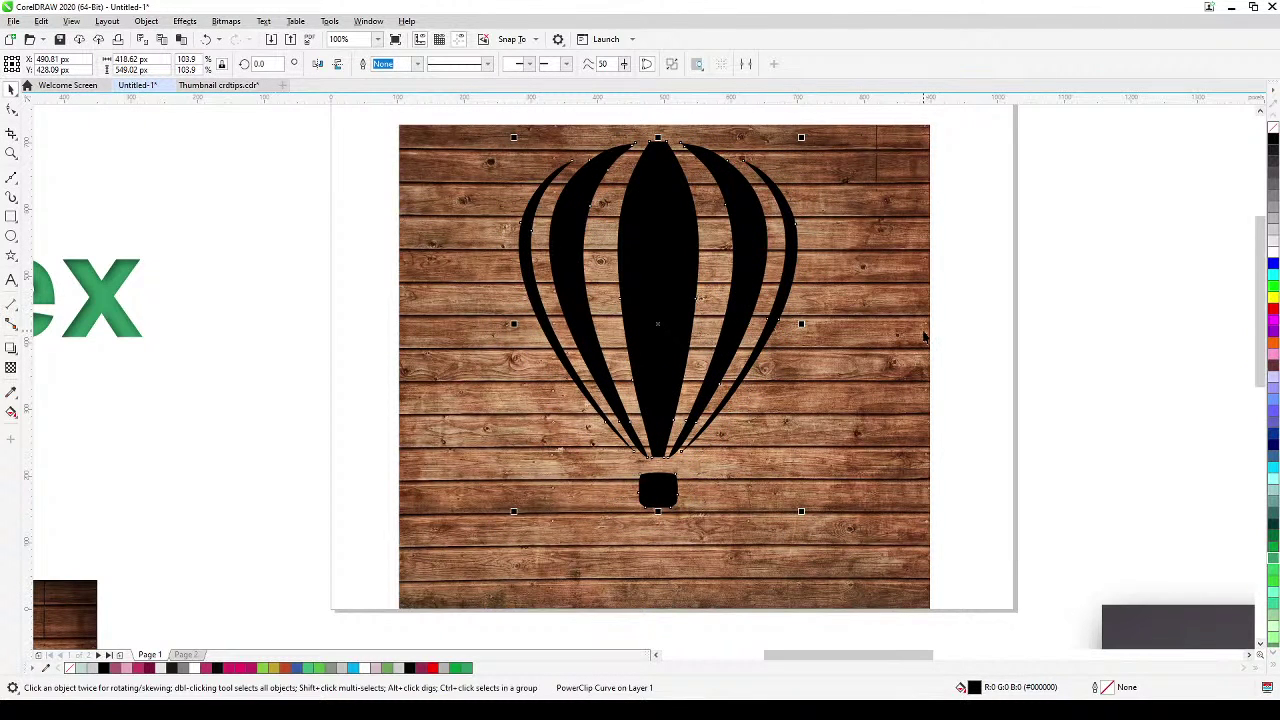
left_click(1000, 330)
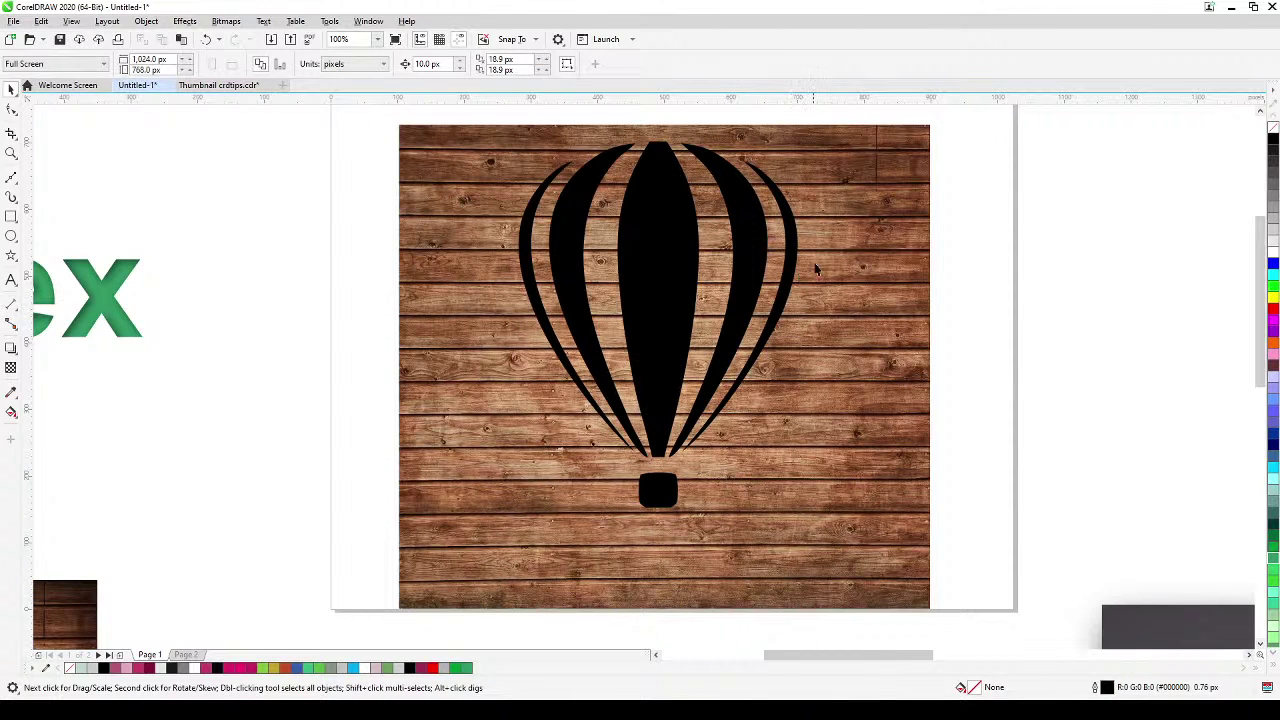
Duplicate the wood texture bitmap in place, undoing a trial move of the copy
left_click(882, 232)
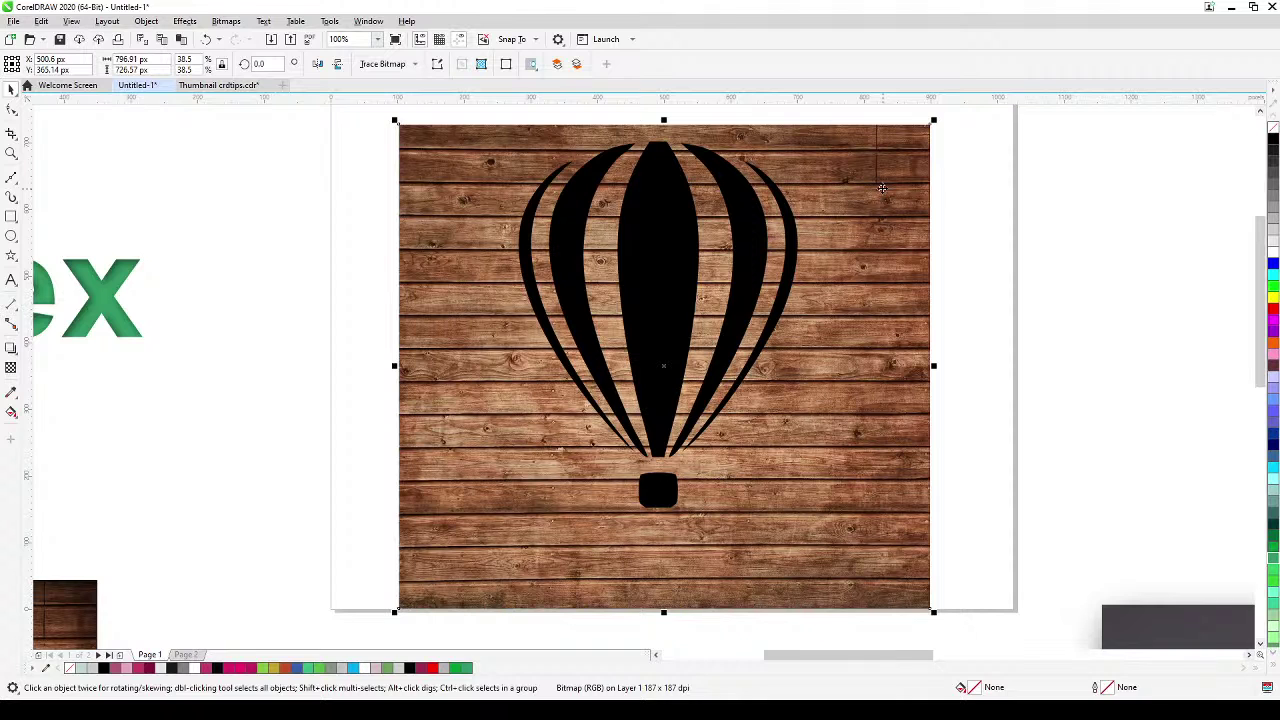
key("KP_Add")
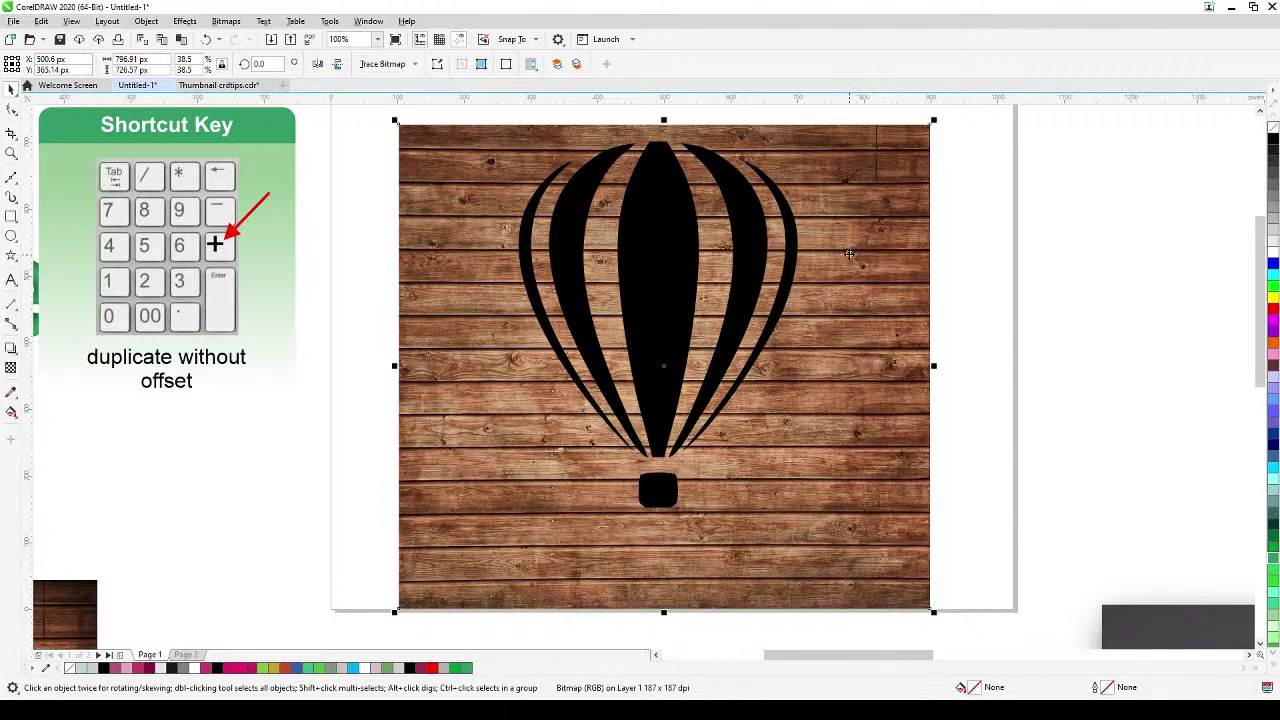
left_click_drag(852, 262, 945, 279)
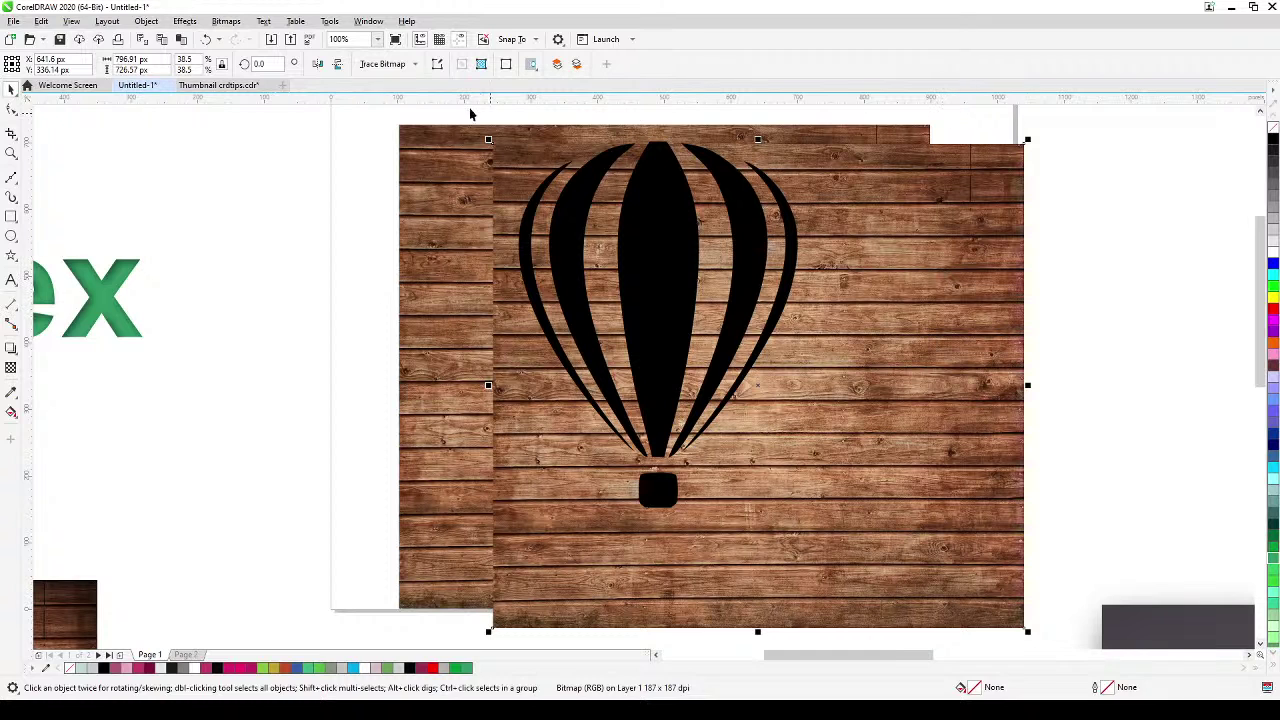
left_click(206, 39)
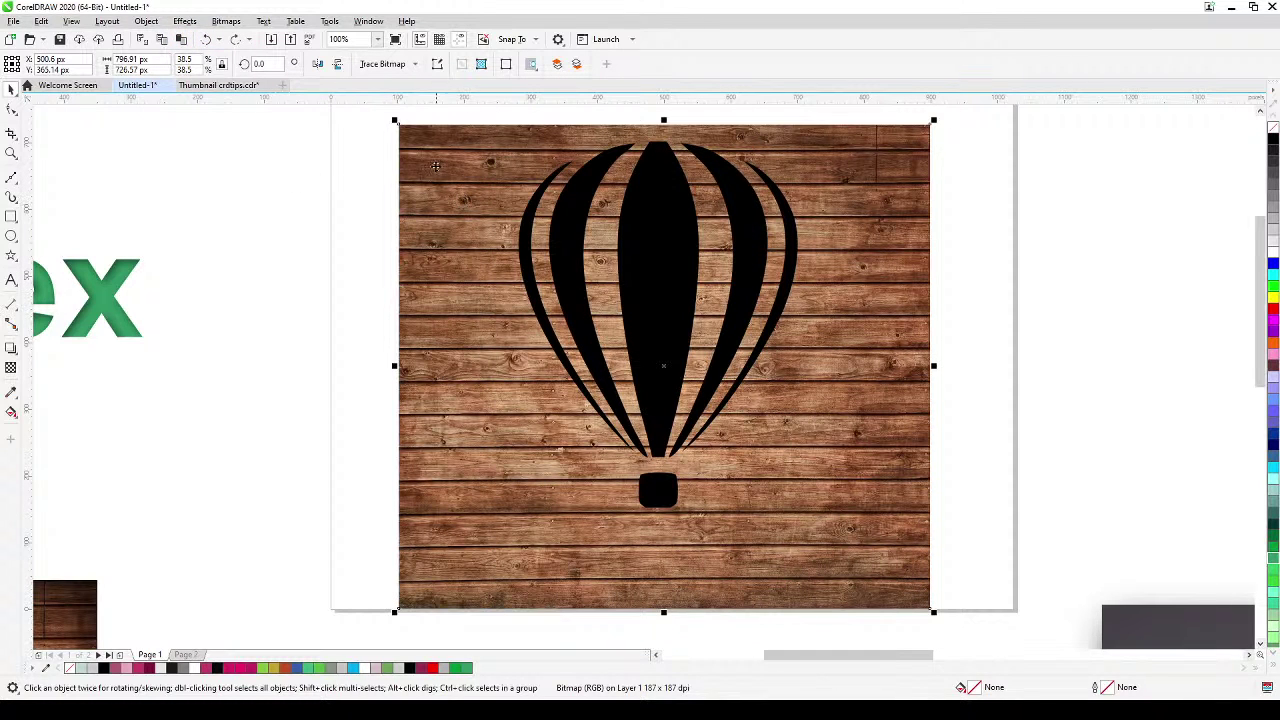
PowerClip the duplicated wood texture inside the black balloon logo
left_click(148, 22)
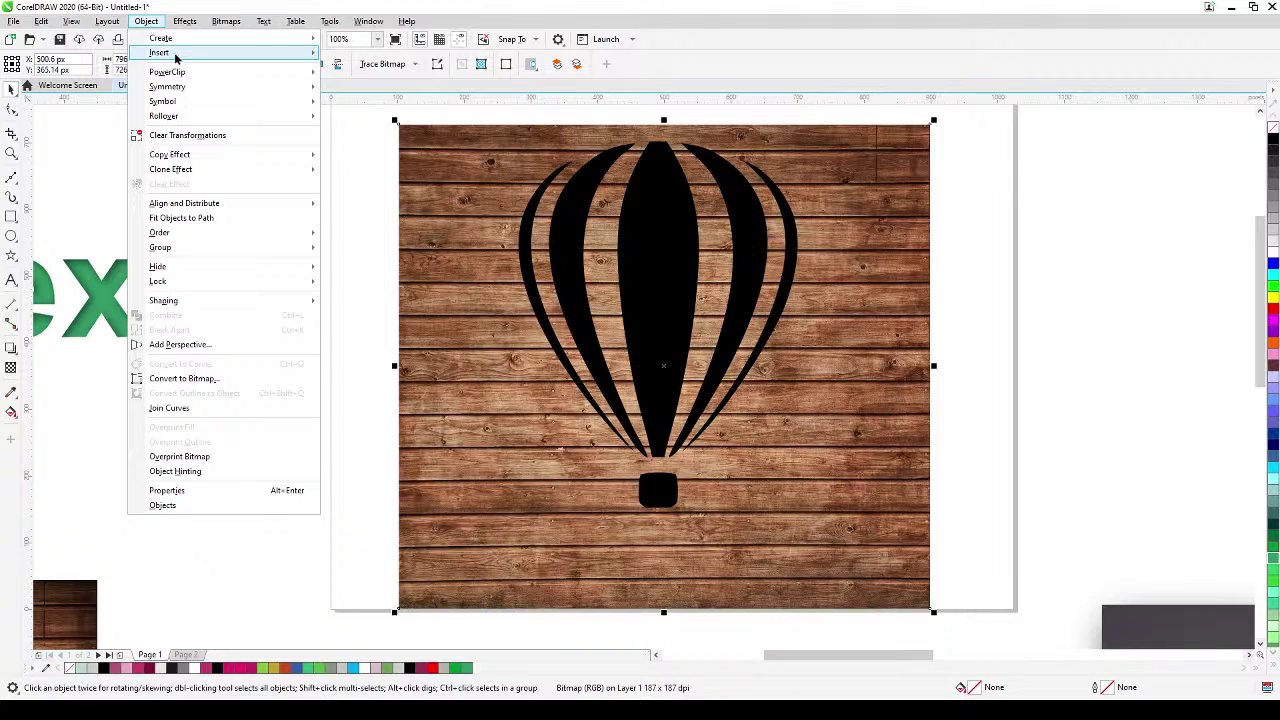
mouse_move(184, 73)
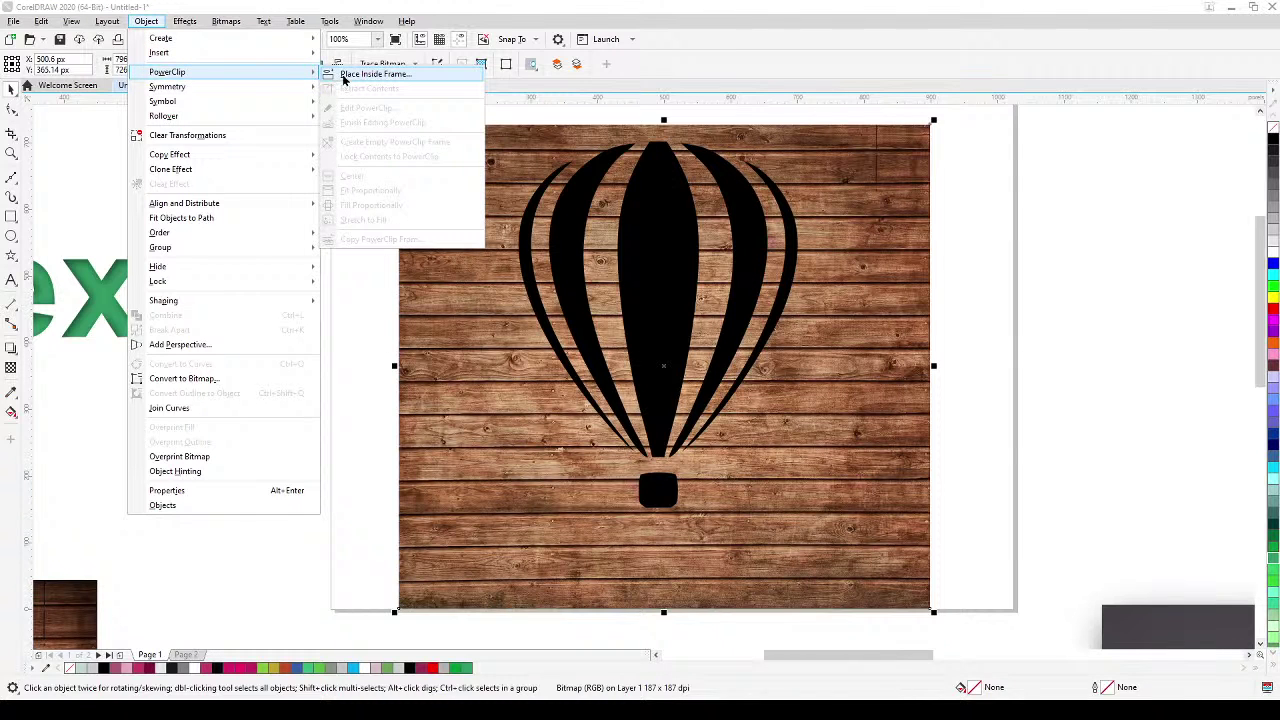
left_click(343, 77)
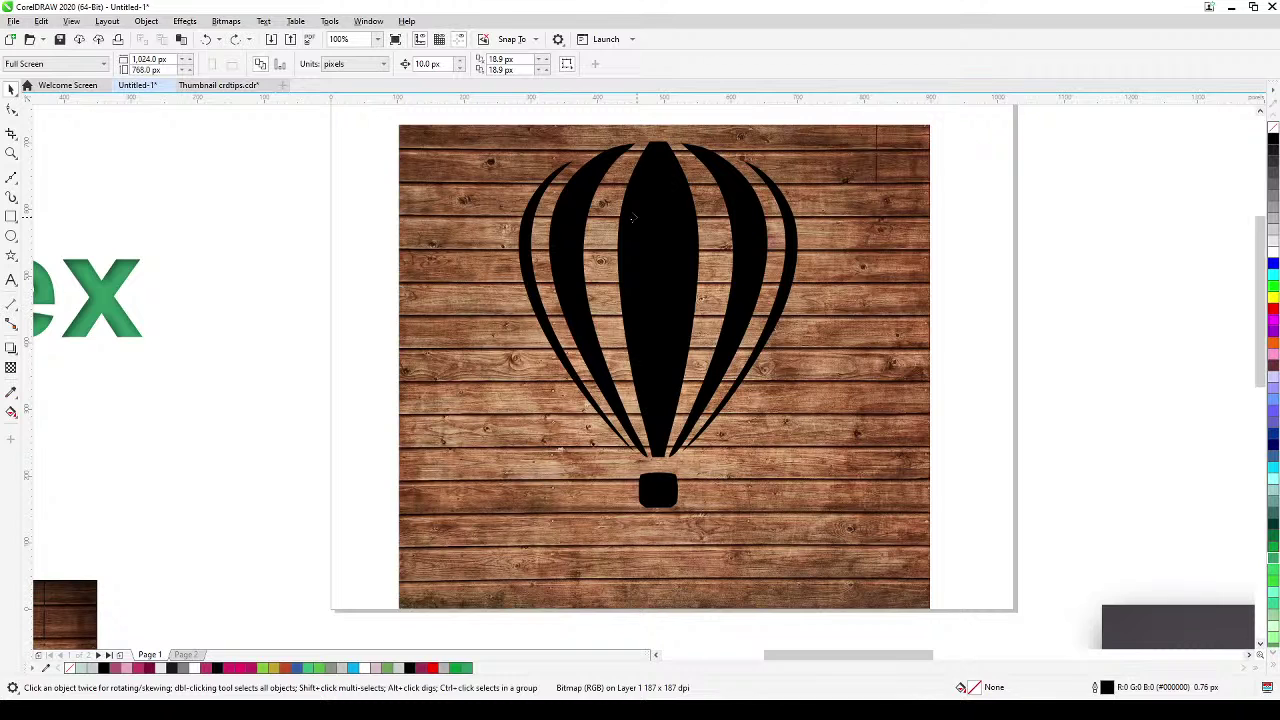
left_click(632, 216)
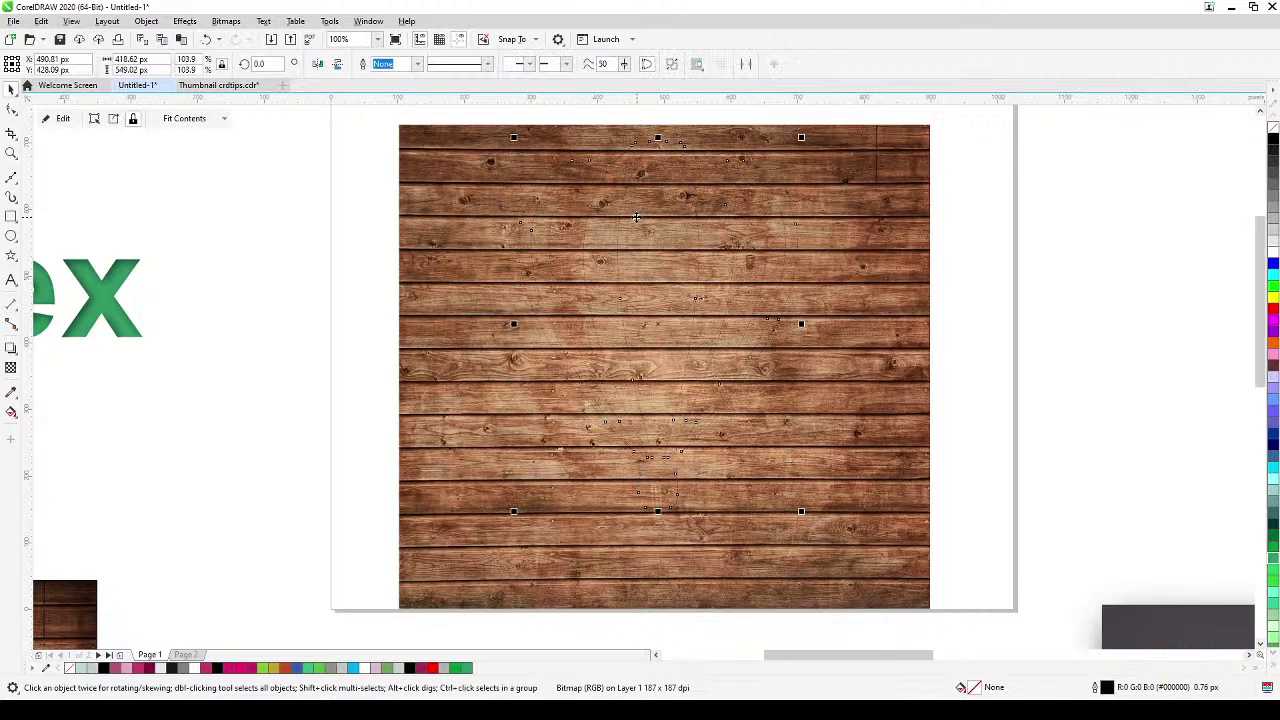
left_click(1058, 293)
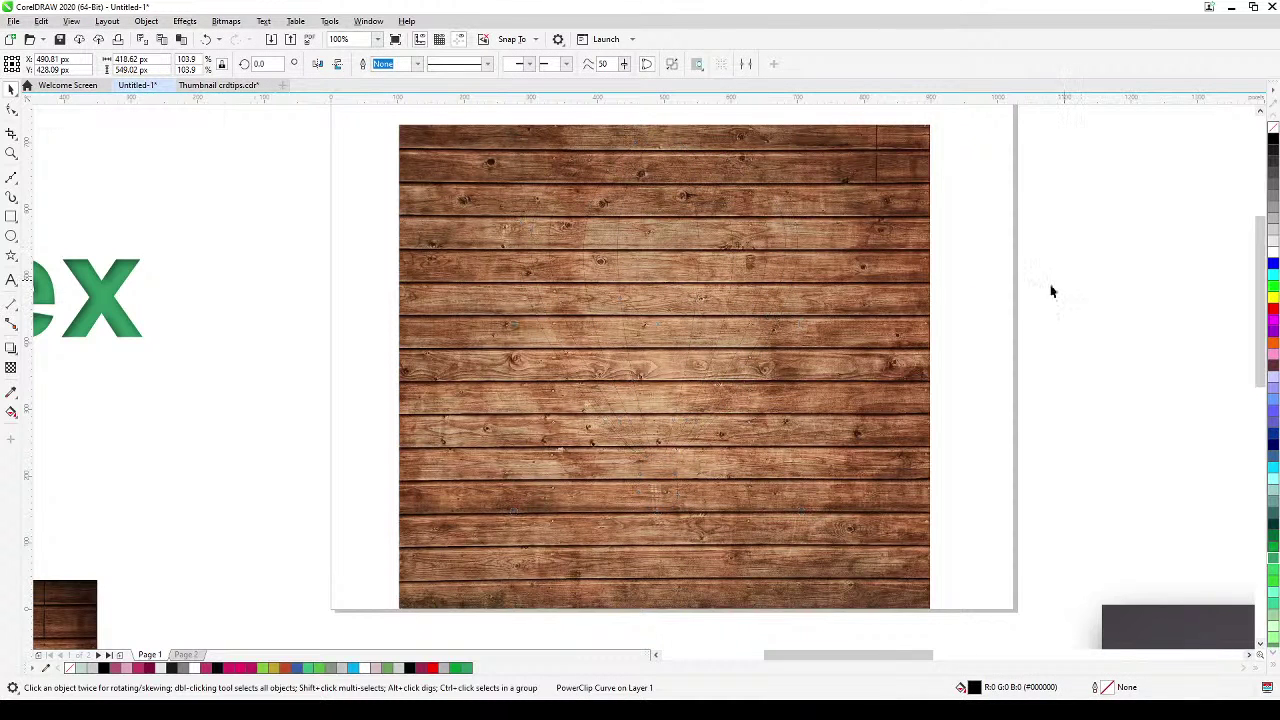
Move the wood-filled balloon off the texture to about X 943, Y 386 px, and undo the move
left_click(705, 300)
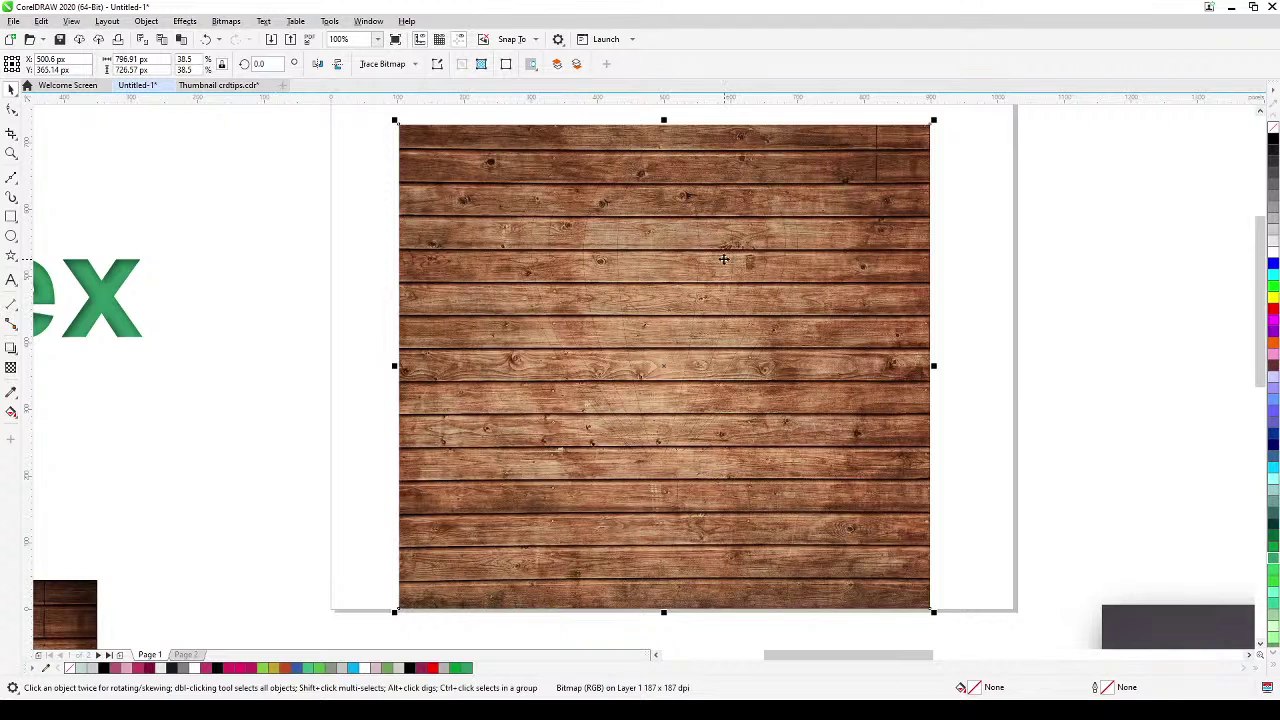
left_click(723, 259)
left_click(724, 260)
left_click_drag(1049, 128, 452, 536)
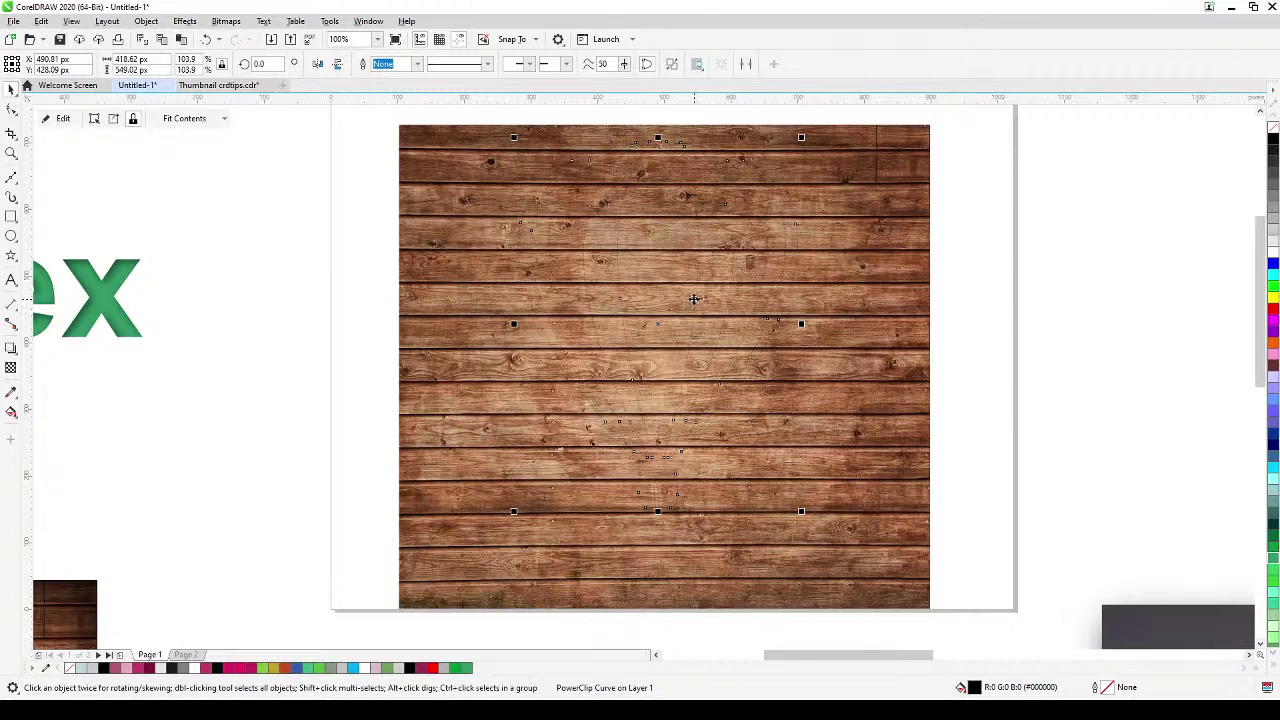
left_click_drag(696, 300, 1000, 326)
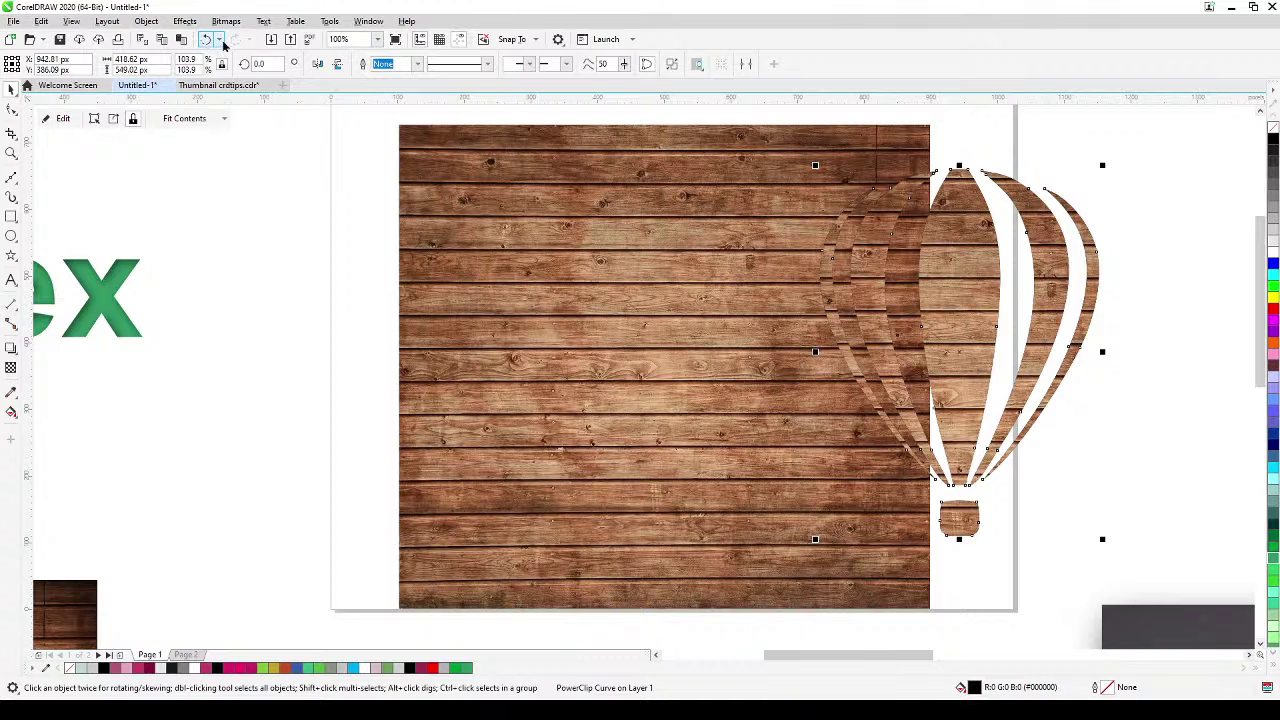
key("ctrl+z")
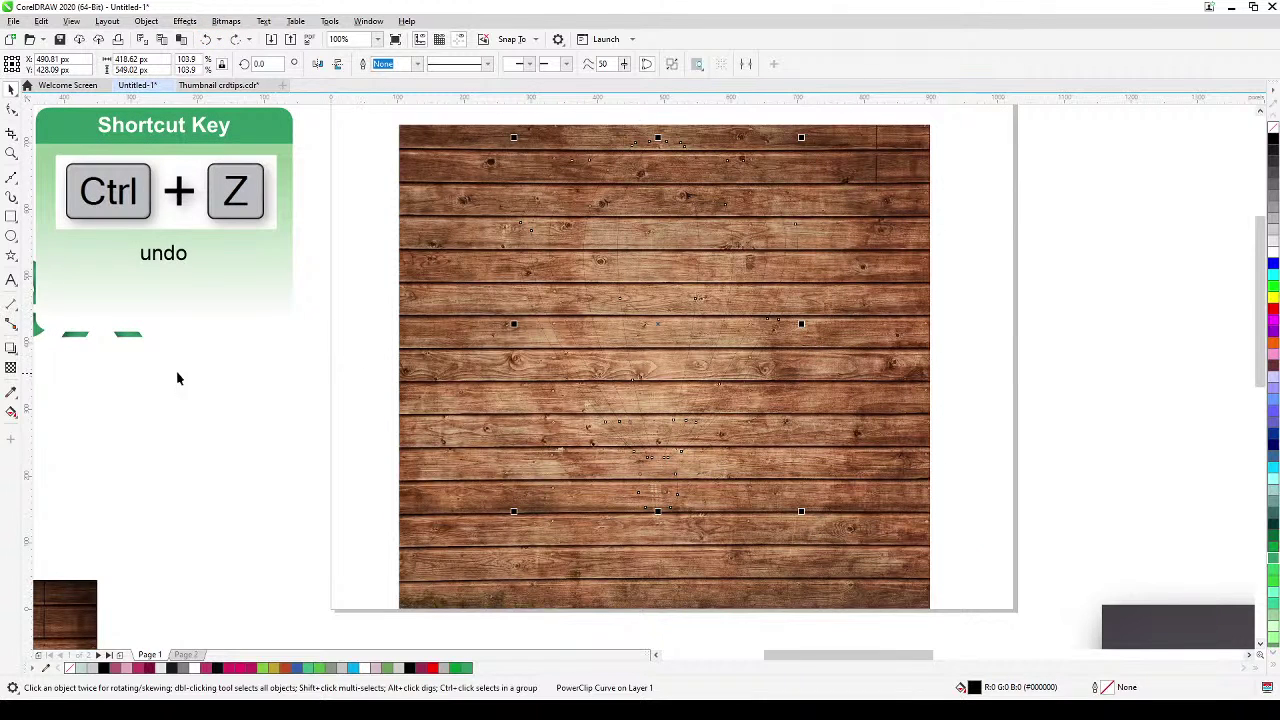
Apply a black inner shadow to the wood-filled balloon, cast diagonally toward its lower right, with opacity 46 and width 39
left_click(11, 348)
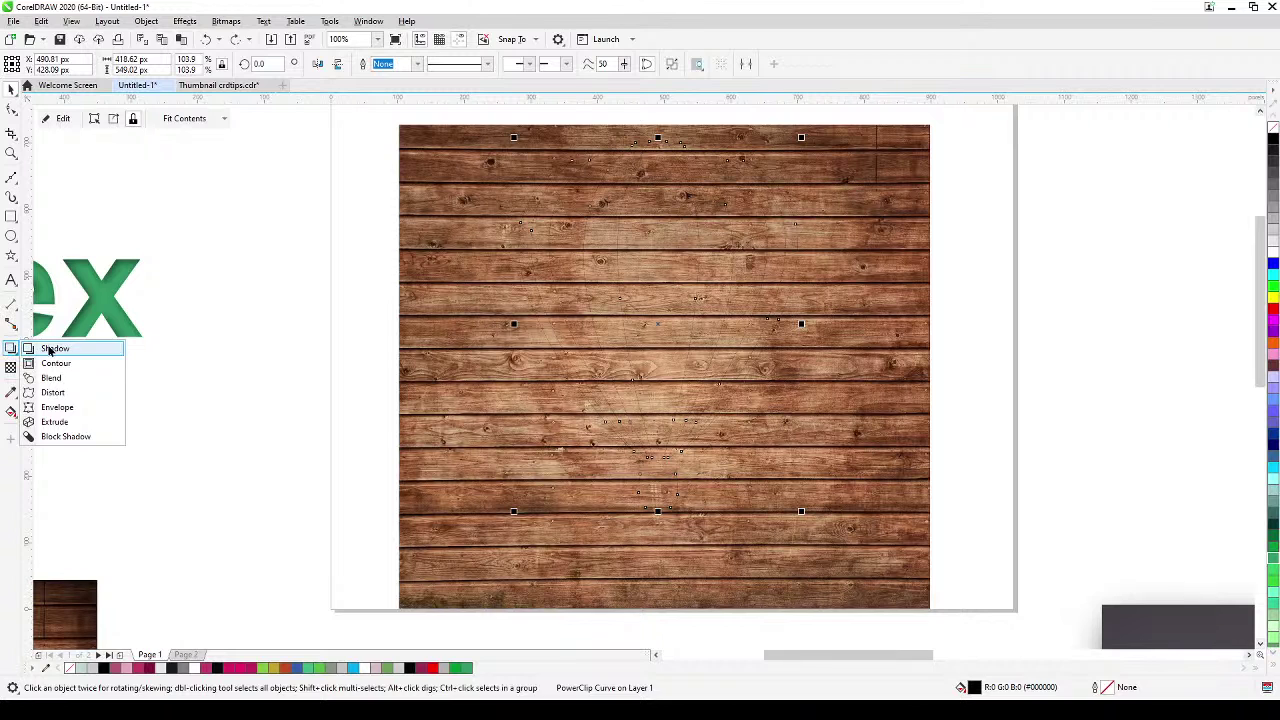
left_click(50, 349)
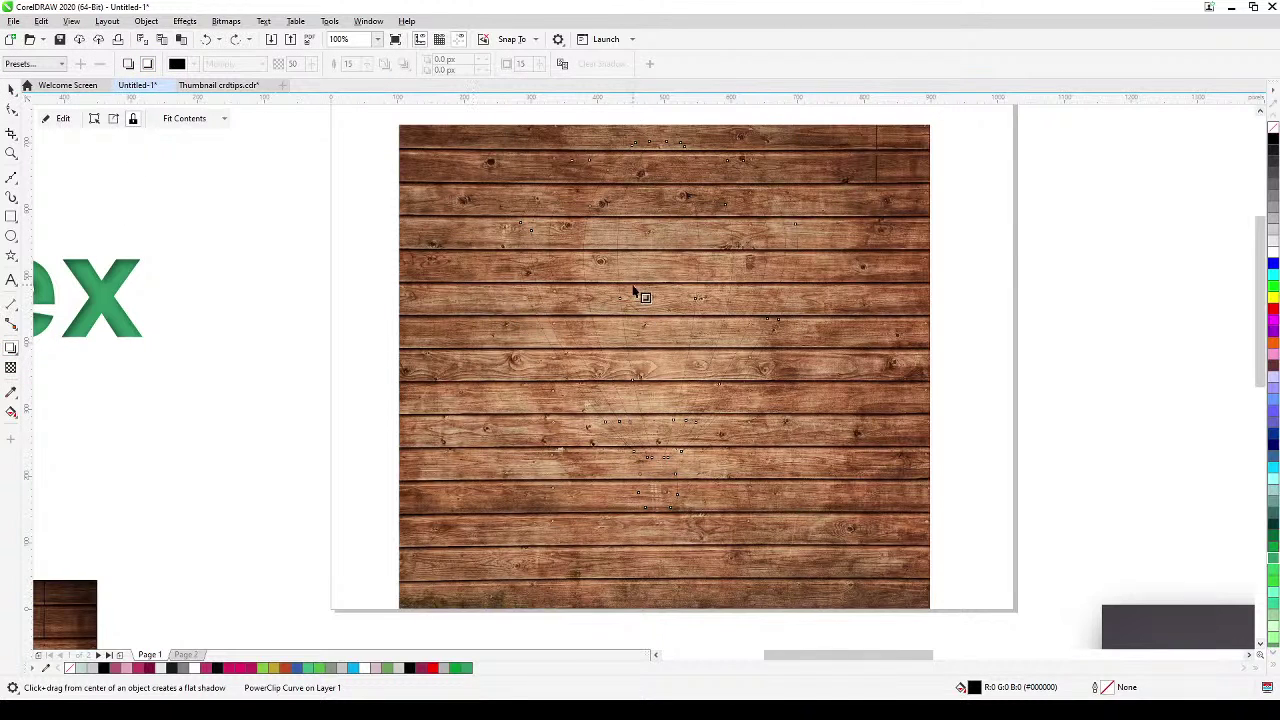
left_click_drag(657, 324, 781, 457)
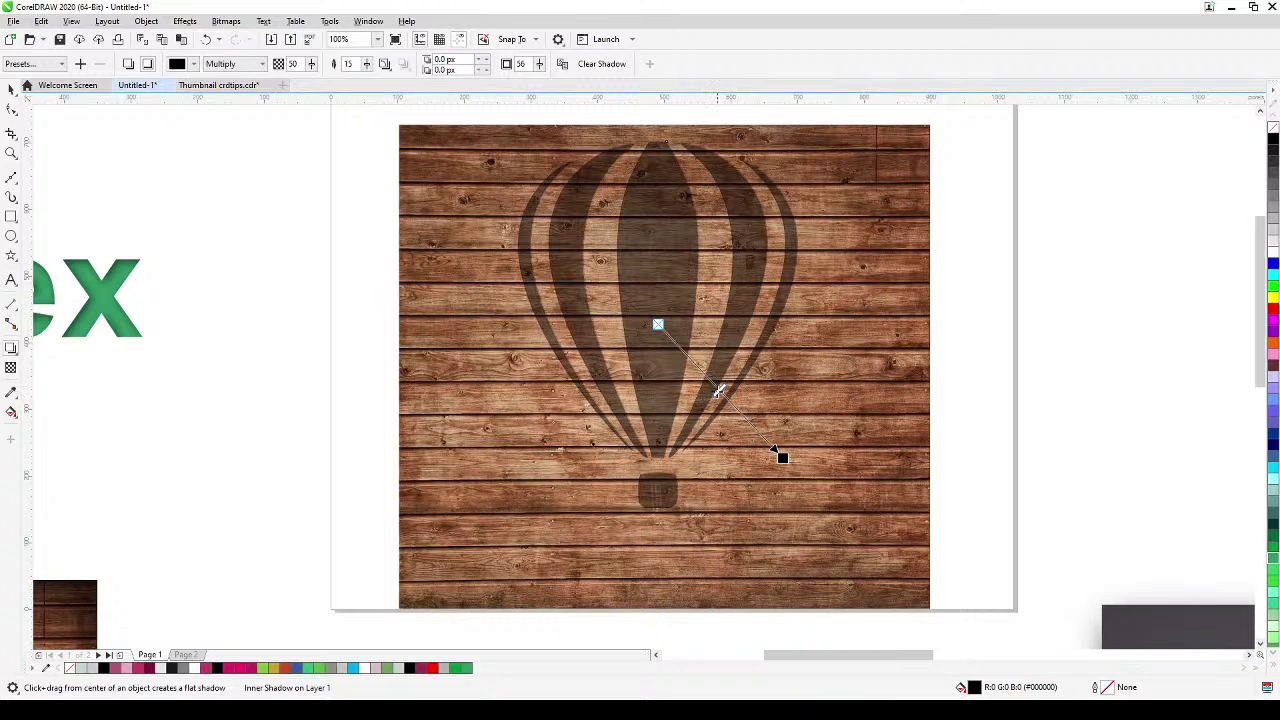
mouse_move(718, 390)
left_mouse_down()
mouse_move(731, 404)
mouse_move(716, 388)
left_mouse_up()
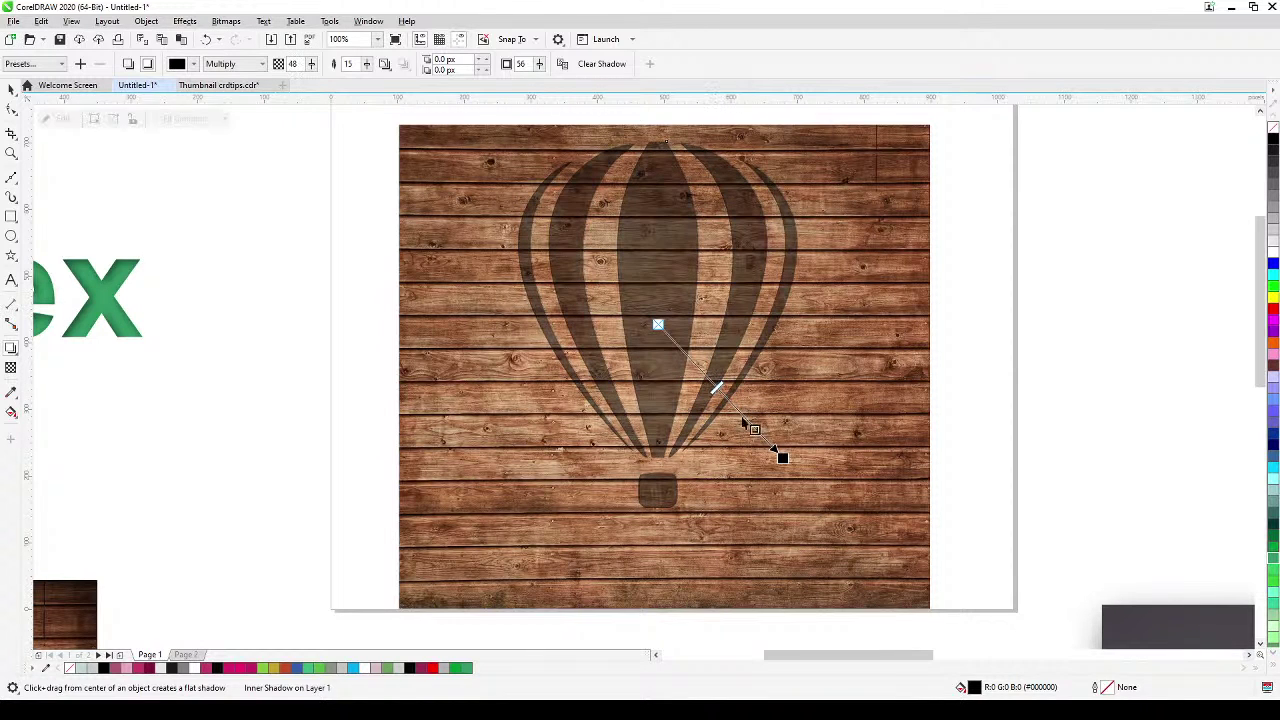
left_click_drag(783, 462, 758, 448)
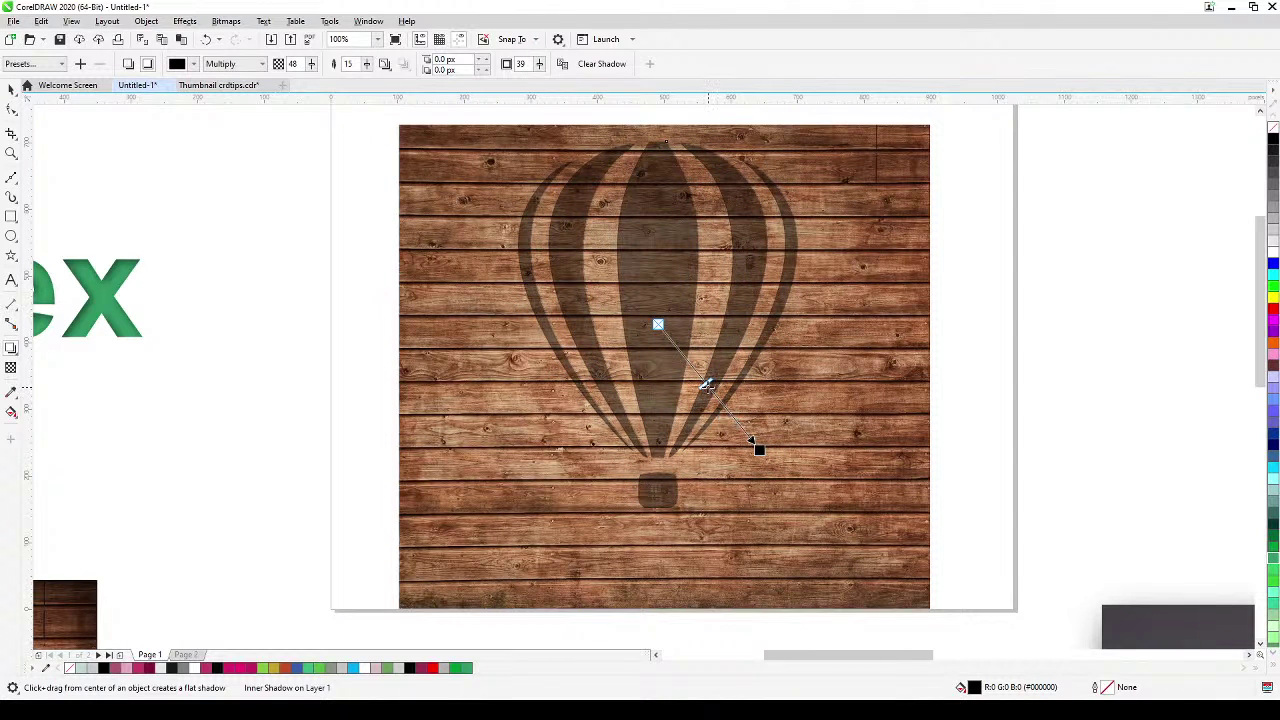
mouse_move(705, 382)
left_mouse_down()
mouse_move(691, 366)
mouse_move(703, 378)
left_mouse_up()
Change the balloon's inner shadow to the Subtract merge mode with opacity 42
left_click(237, 65)
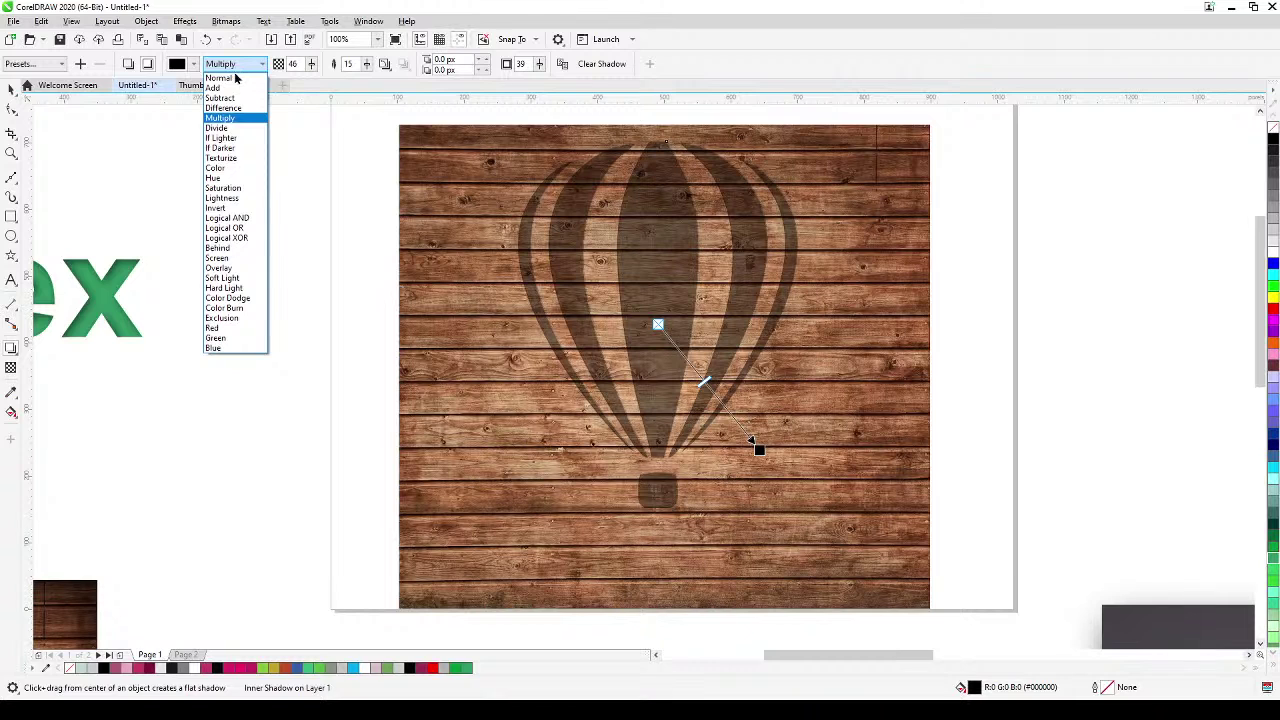
left_click(221, 98)
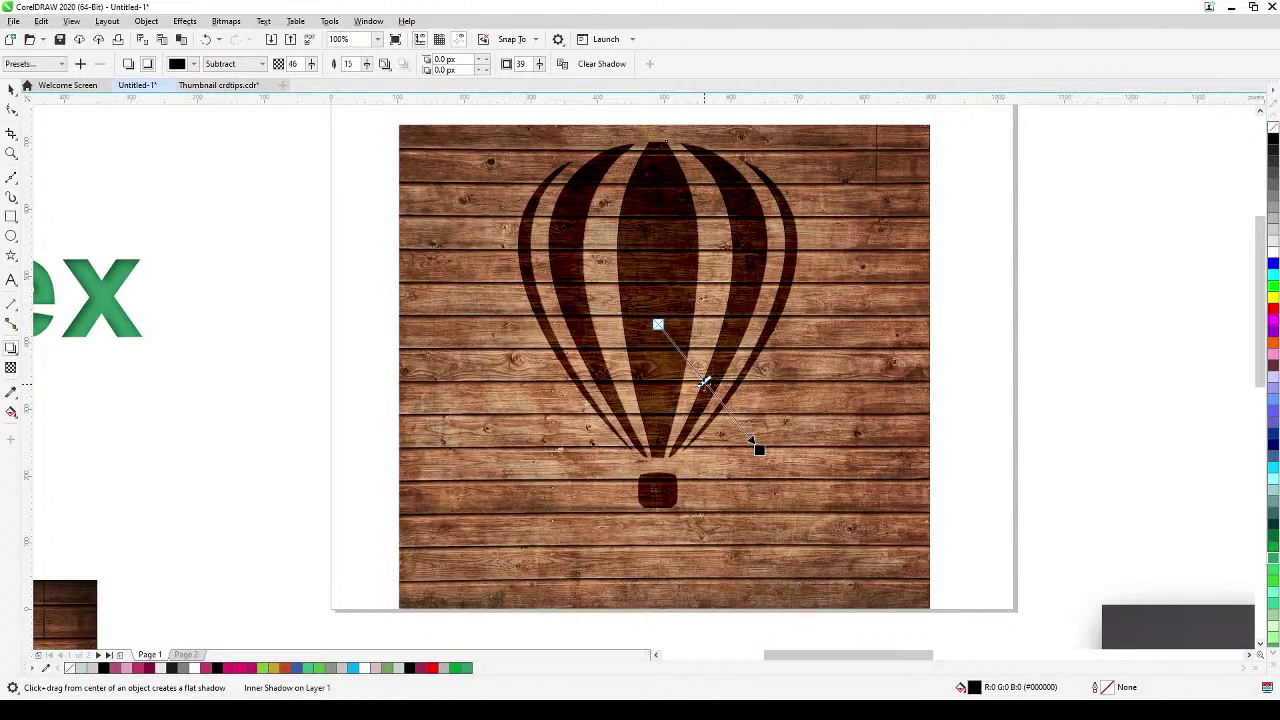
mouse_move(705, 383)
left_mouse_down()
mouse_move(725, 408)
mouse_move(698, 377)
left_mouse_up()
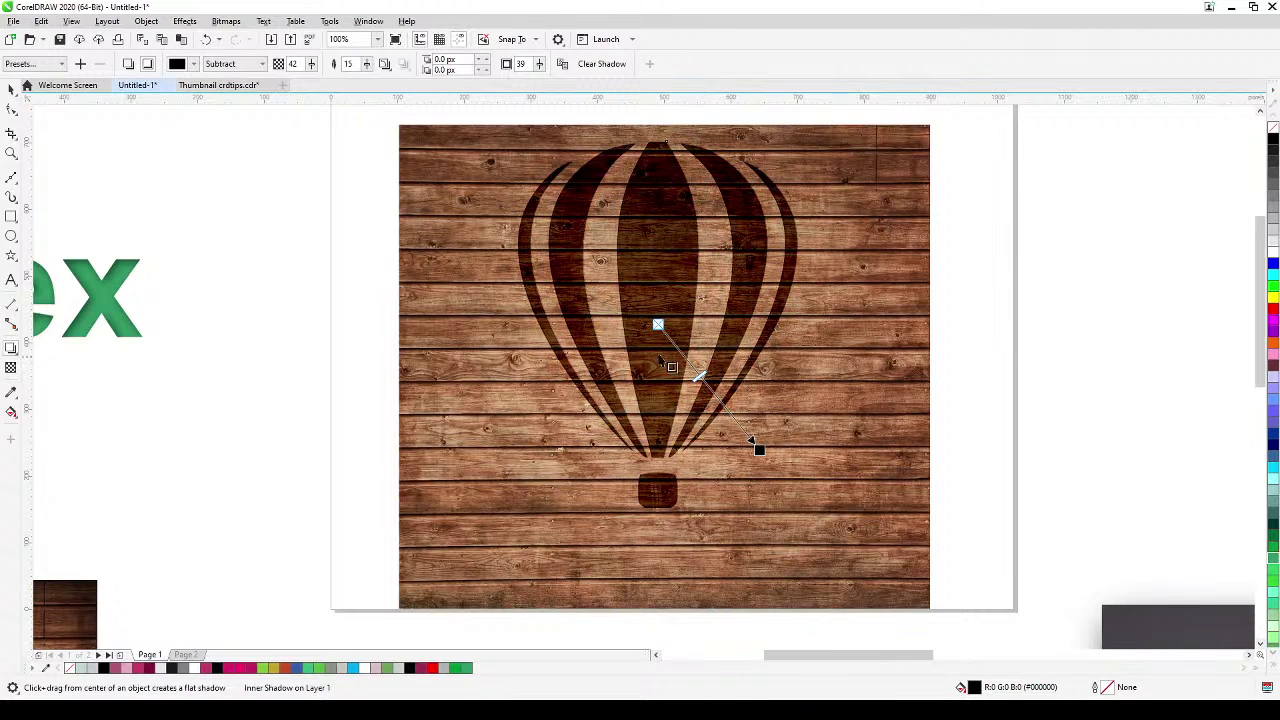
Remove the balloon's black fill and redirect its inner shadow toward the lower right, with opacity 30 and width 62
left_click(11, 89)
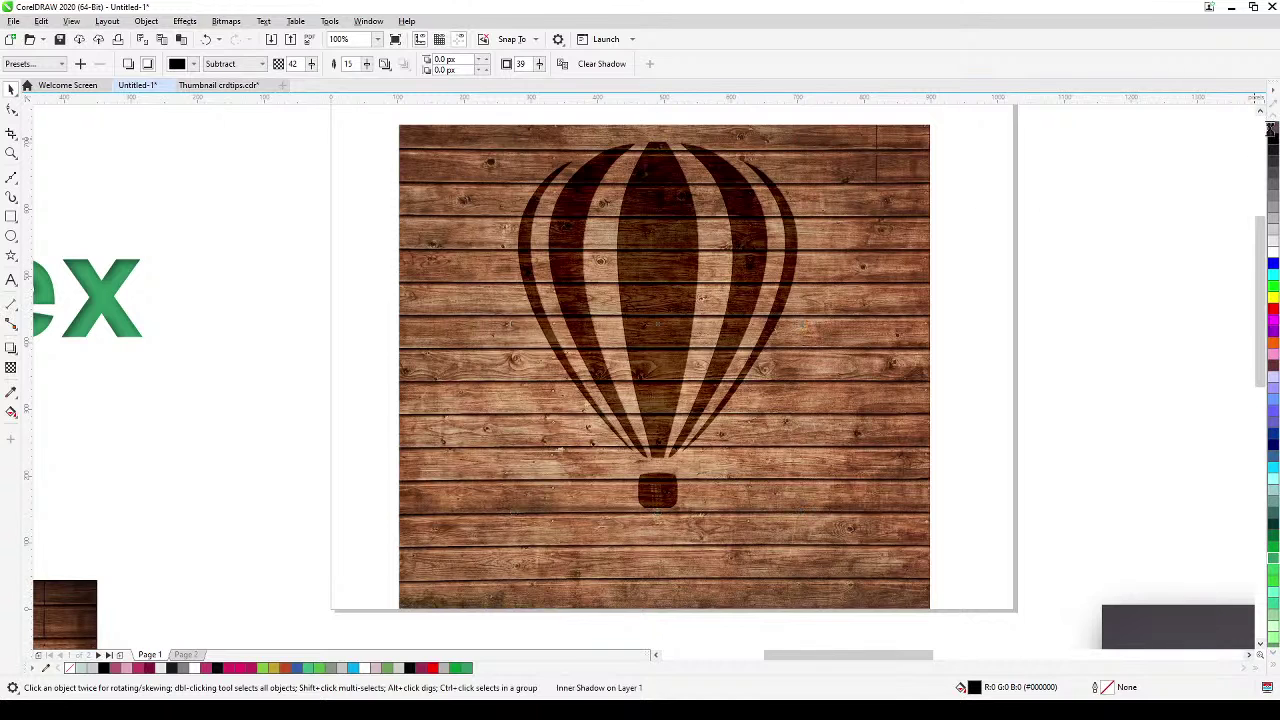
left_click(1272, 130)
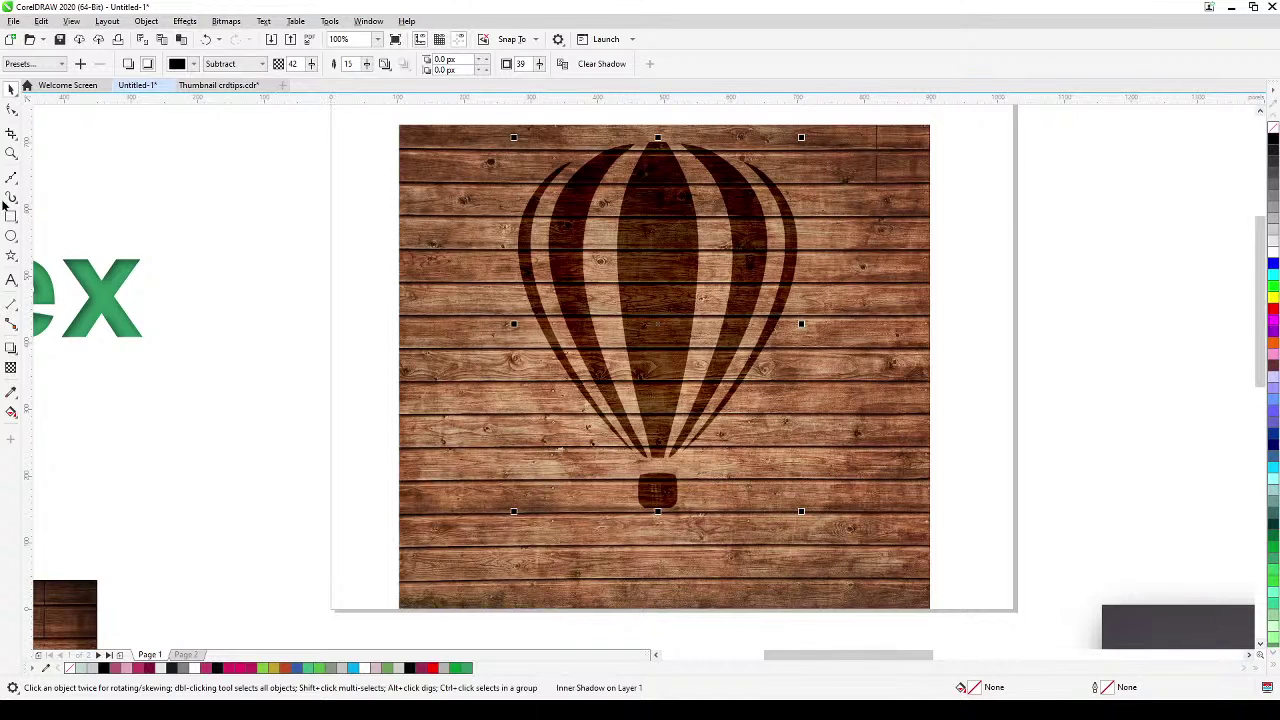
left_click(11, 347)
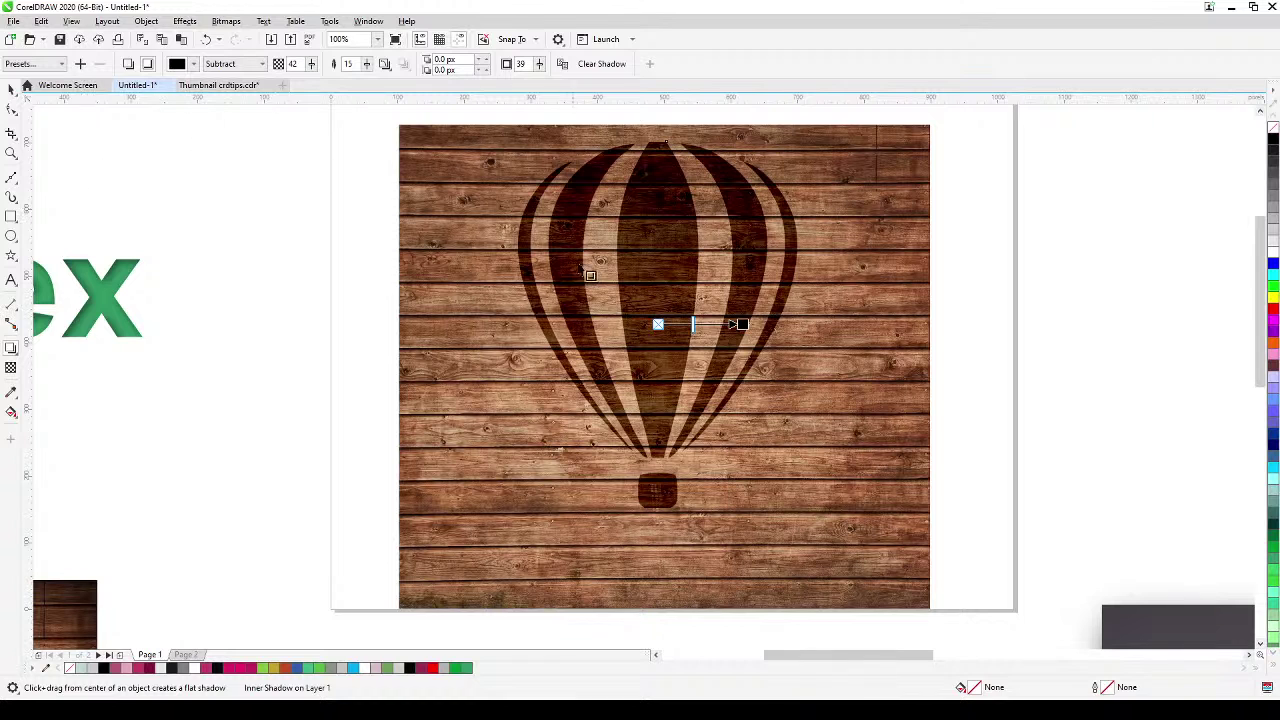
left_click_drag(742, 324, 764, 422)
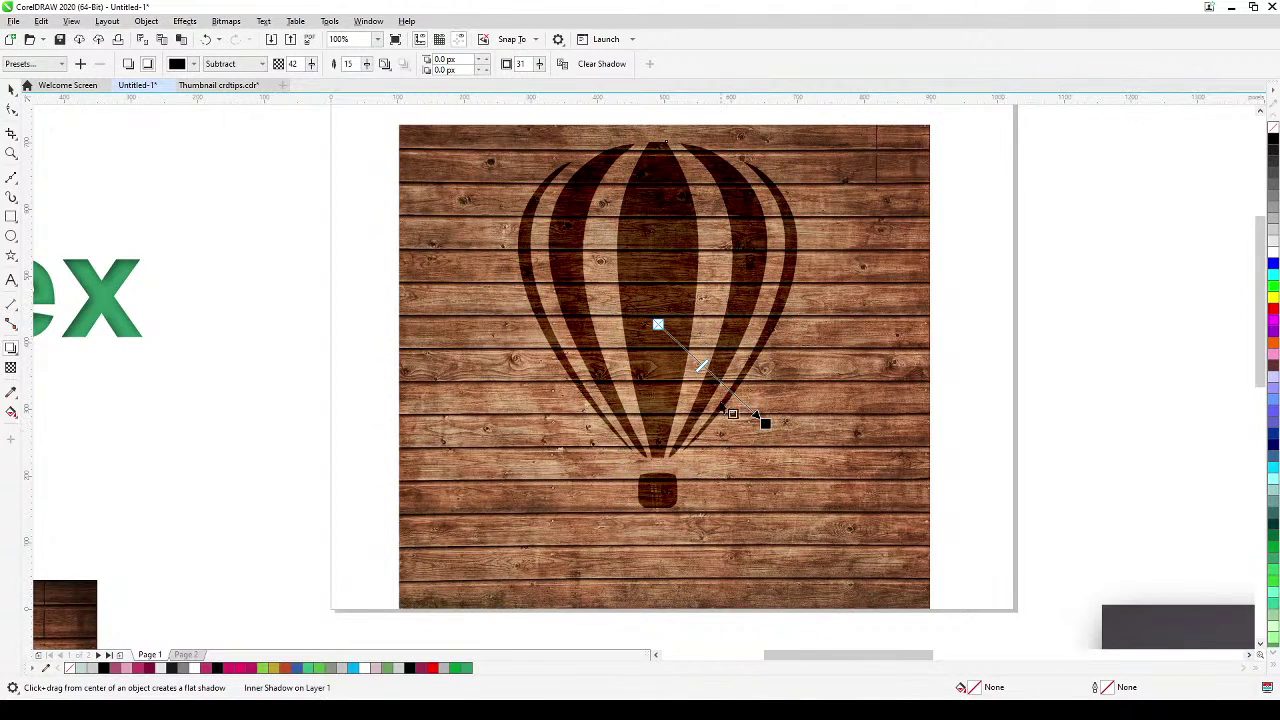
left_click_drag(703, 365, 678, 343)
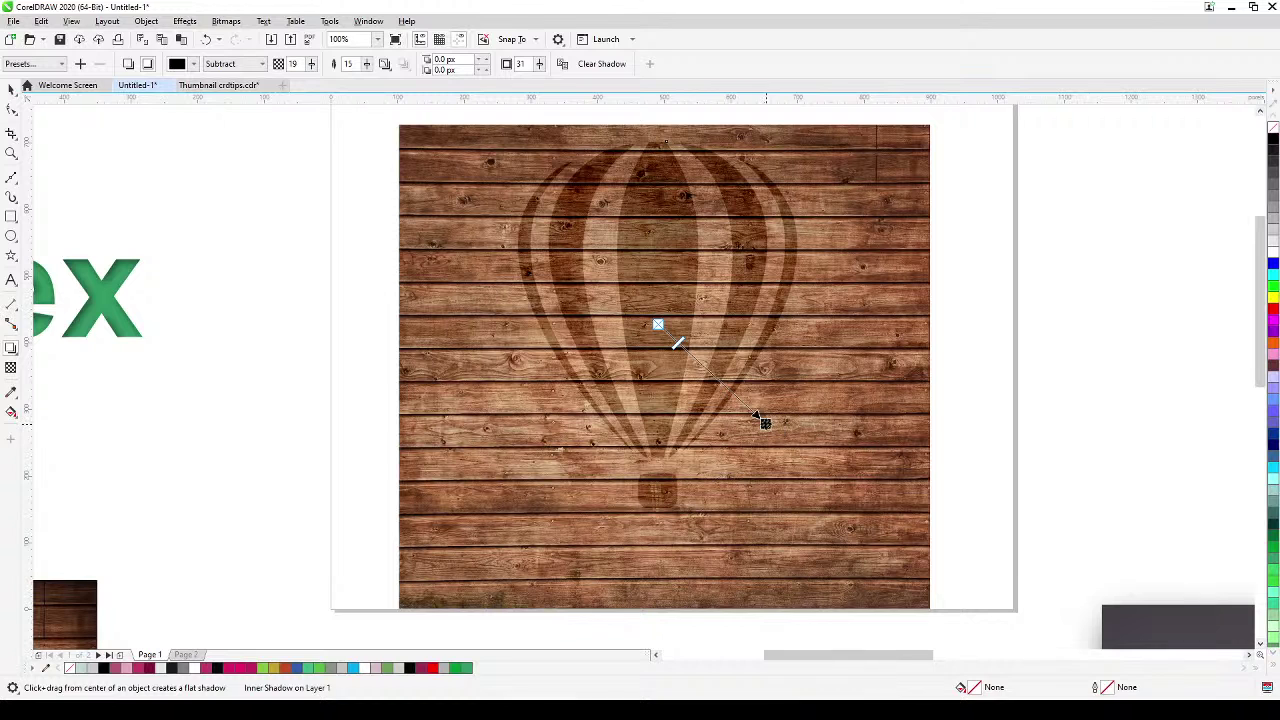
left_click_drag(764, 423, 777, 477)
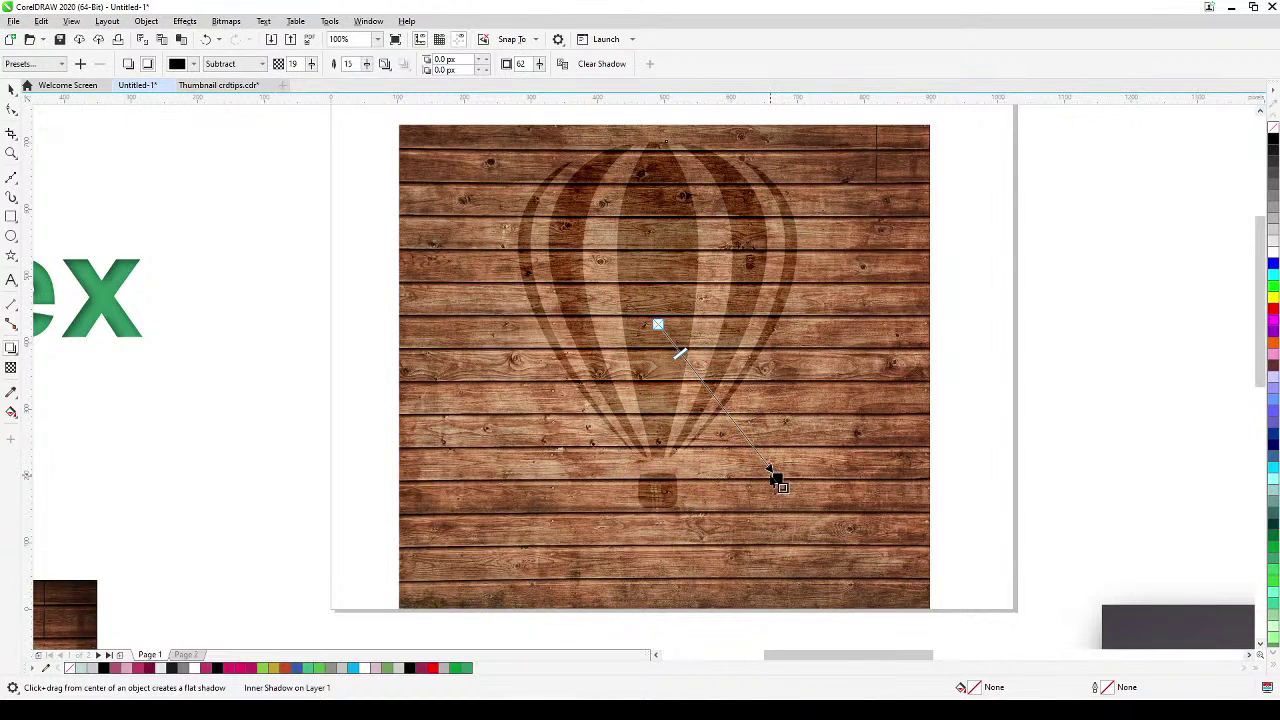
mouse_move(685, 365)
left_mouse_down()
mouse_move(667, 335)
mouse_move(692, 370)
left_mouse_up()
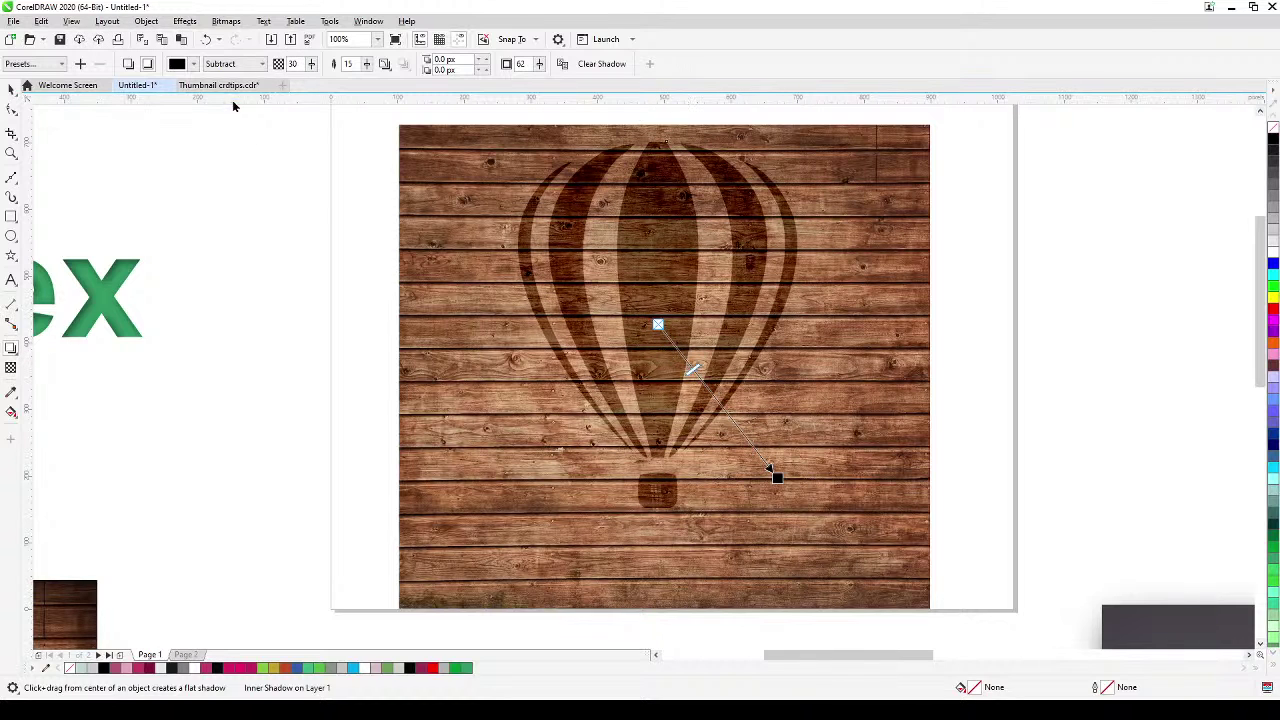
Set the balloon's inner shadow feathering to 9 and its opacity to 36
left_click(366, 68)
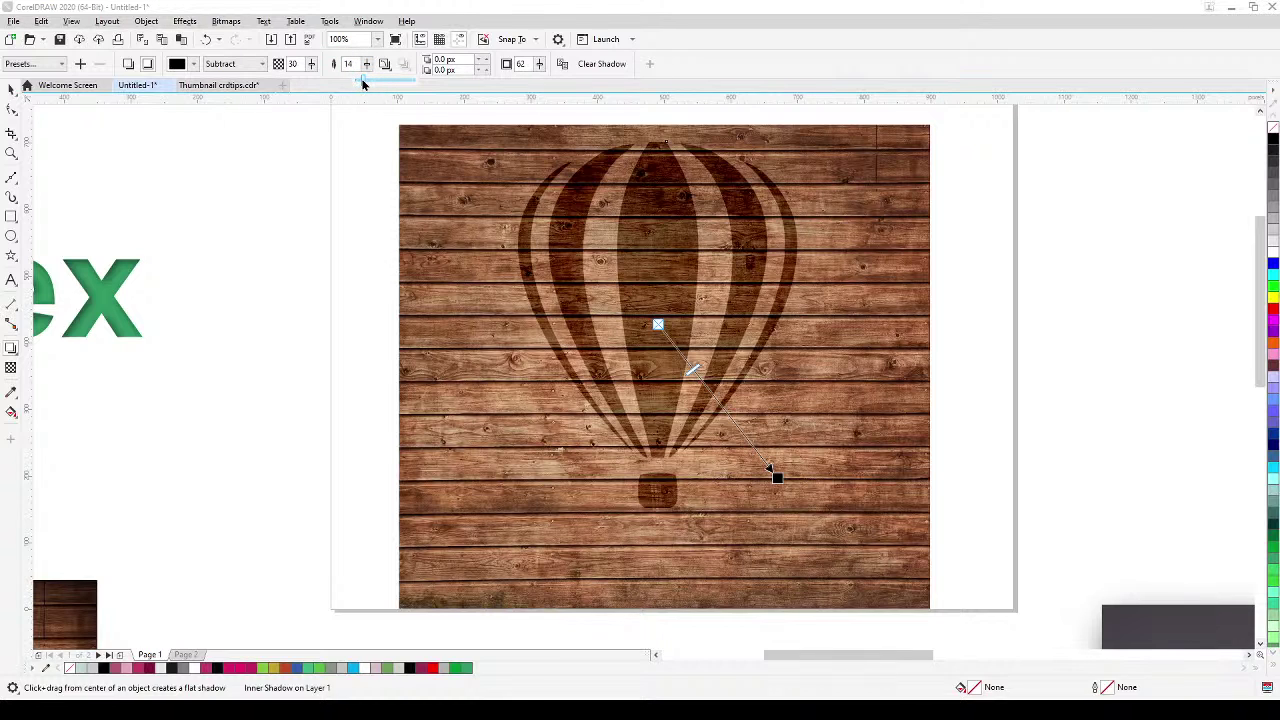
left_click_drag(362, 85, 361, 85)
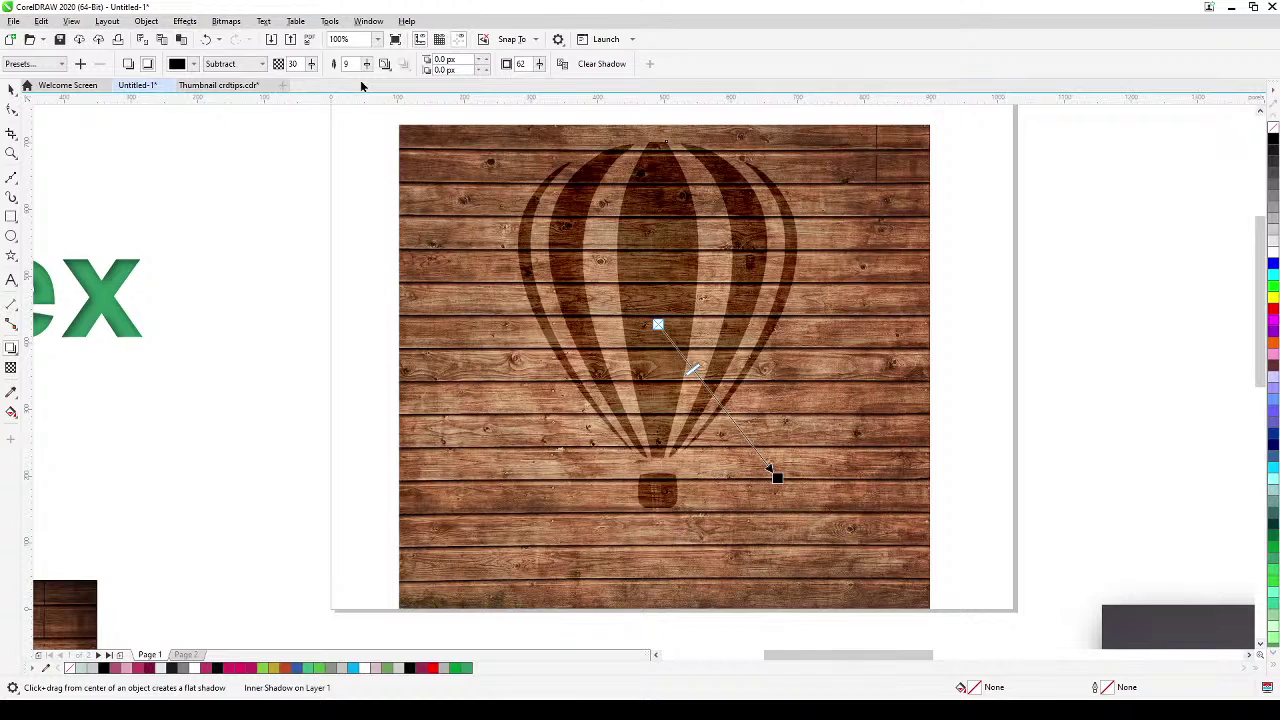
left_click(312, 65)
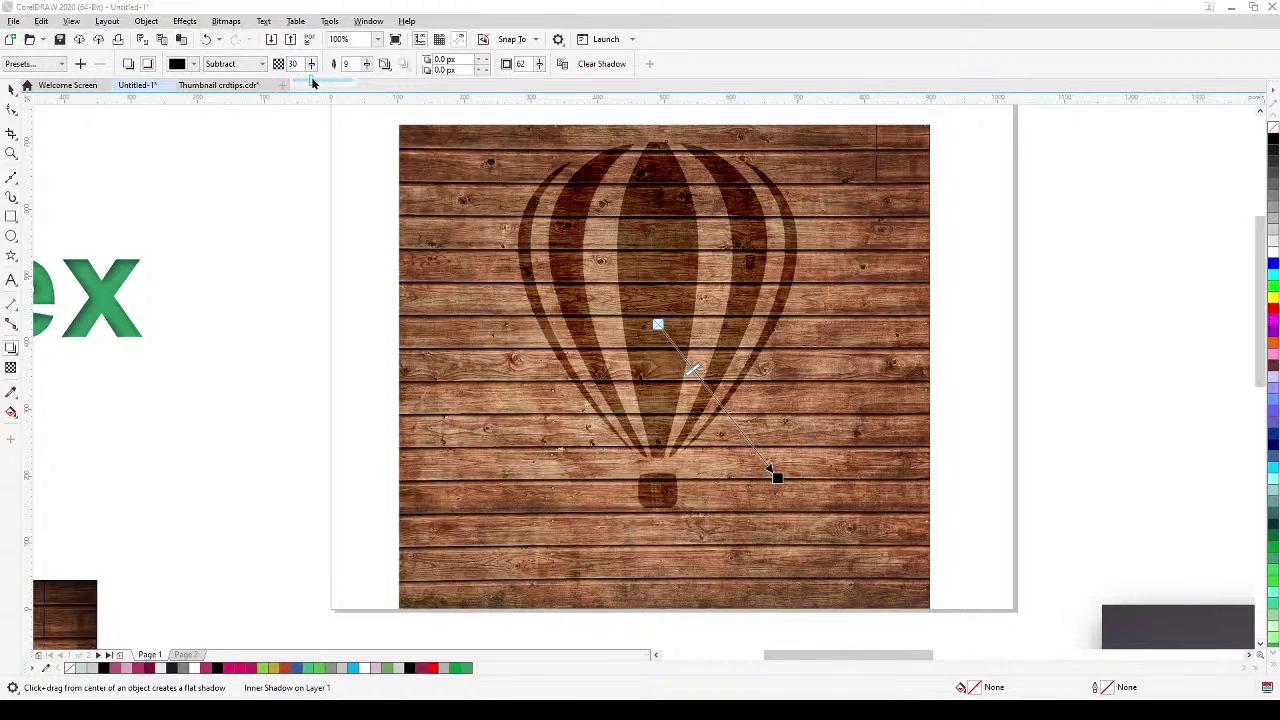
left_click(310, 84)
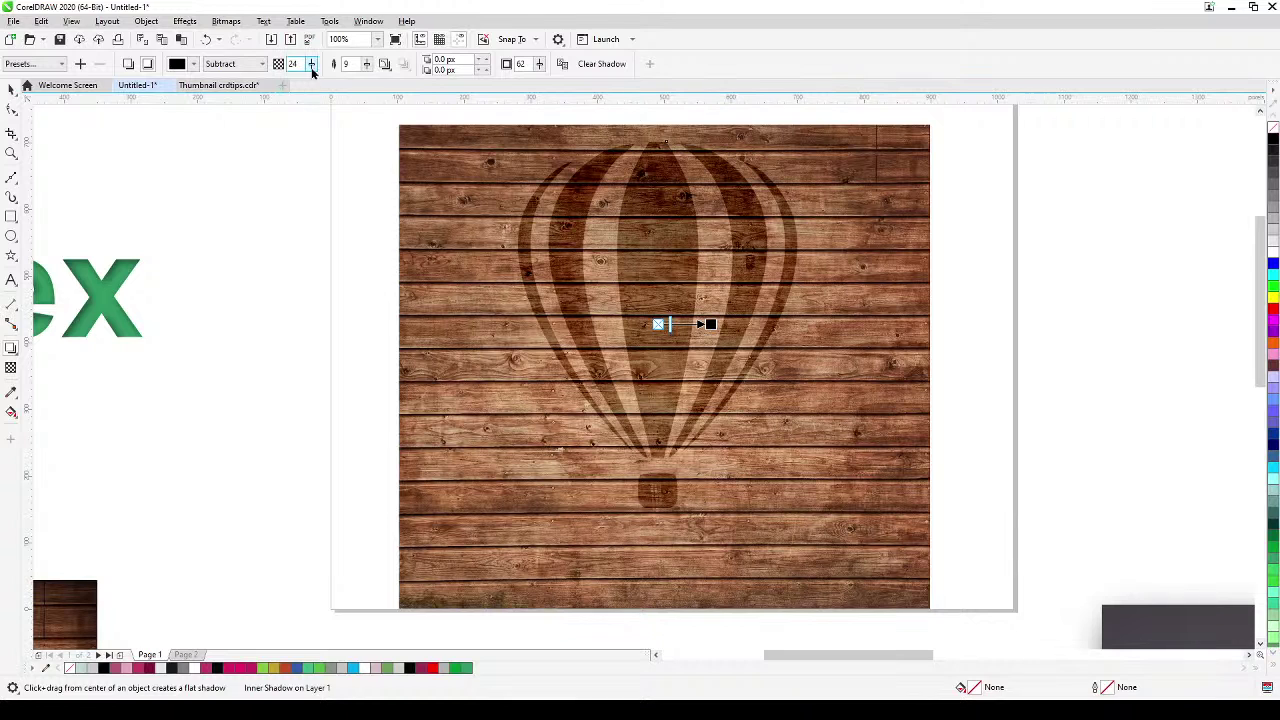
left_click(318, 82)
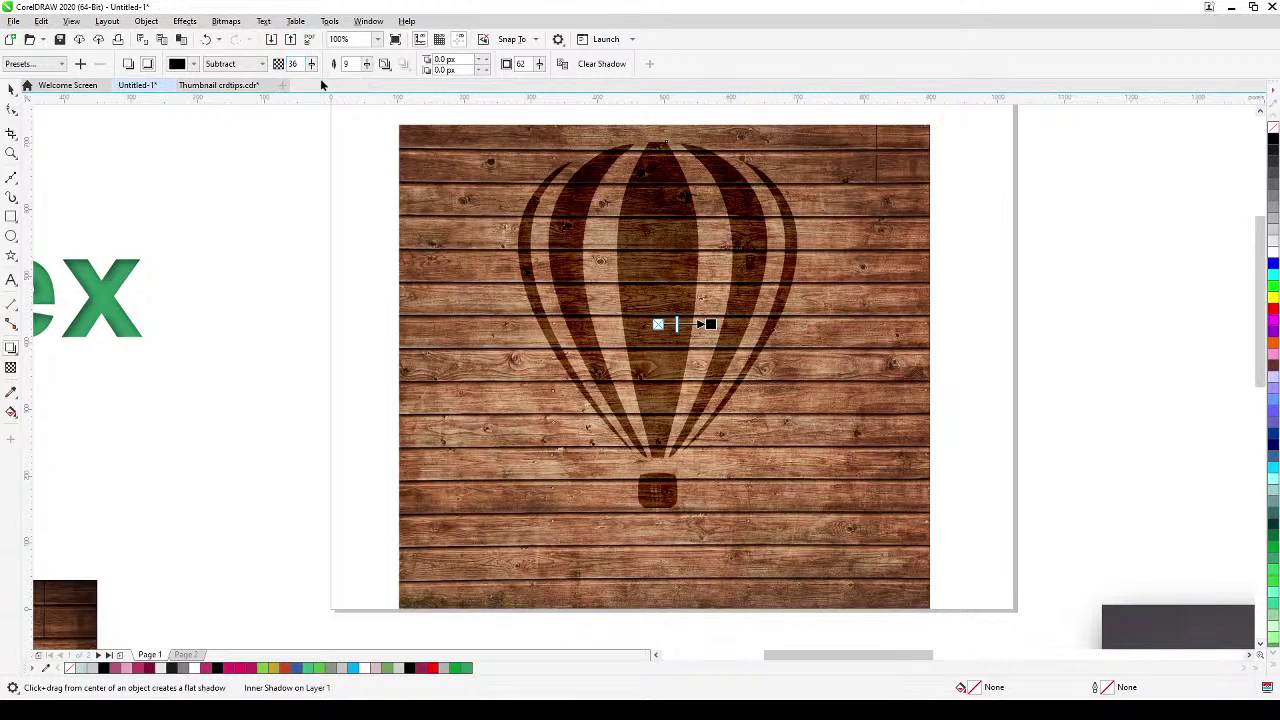
Redirect the balloon's inner shadow toward the lower right, with opacity 28 and width 38
left_click_drag(710, 323, 766, 430)
left_click(766, 430)
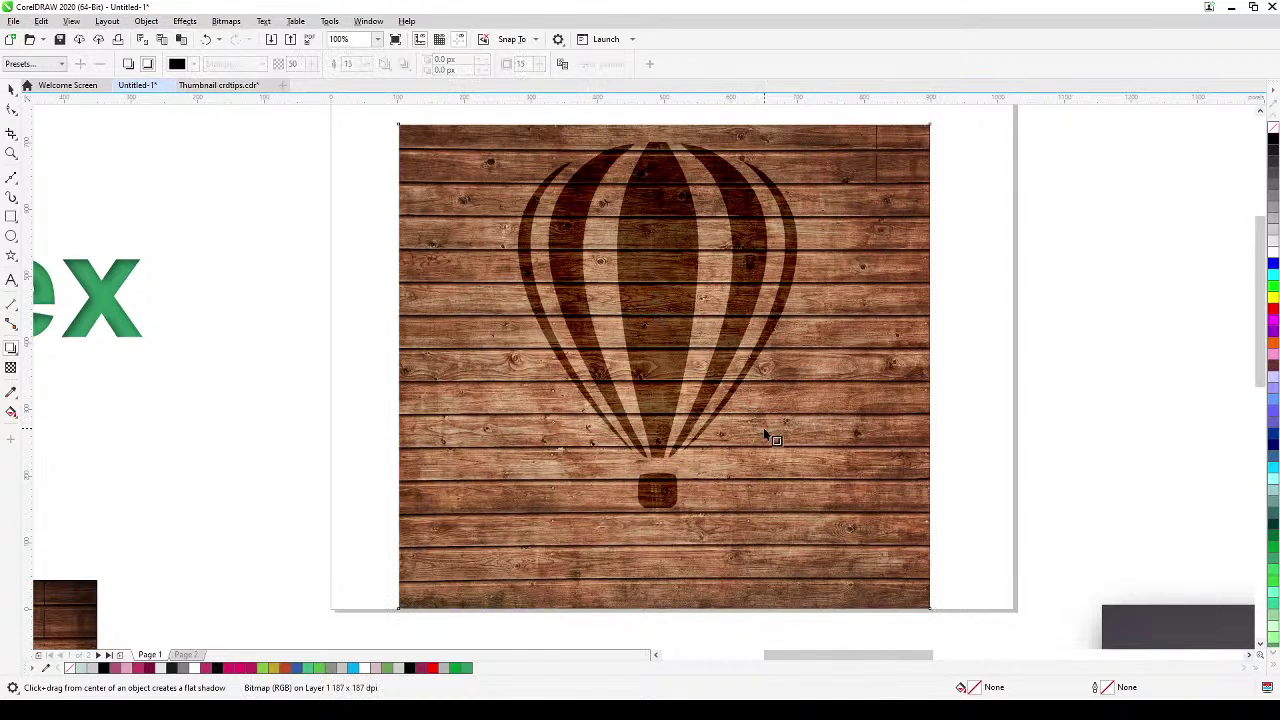
left_click(735, 325)
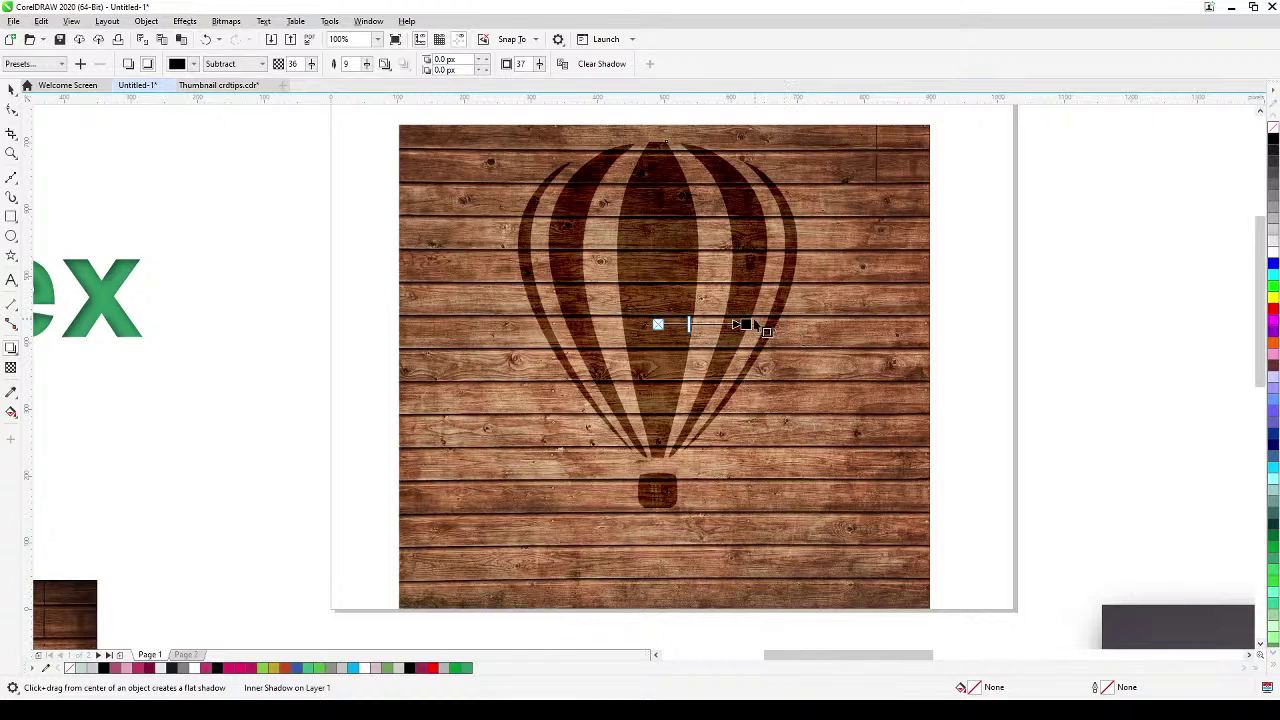
left_click_drag(741, 324, 766, 430)
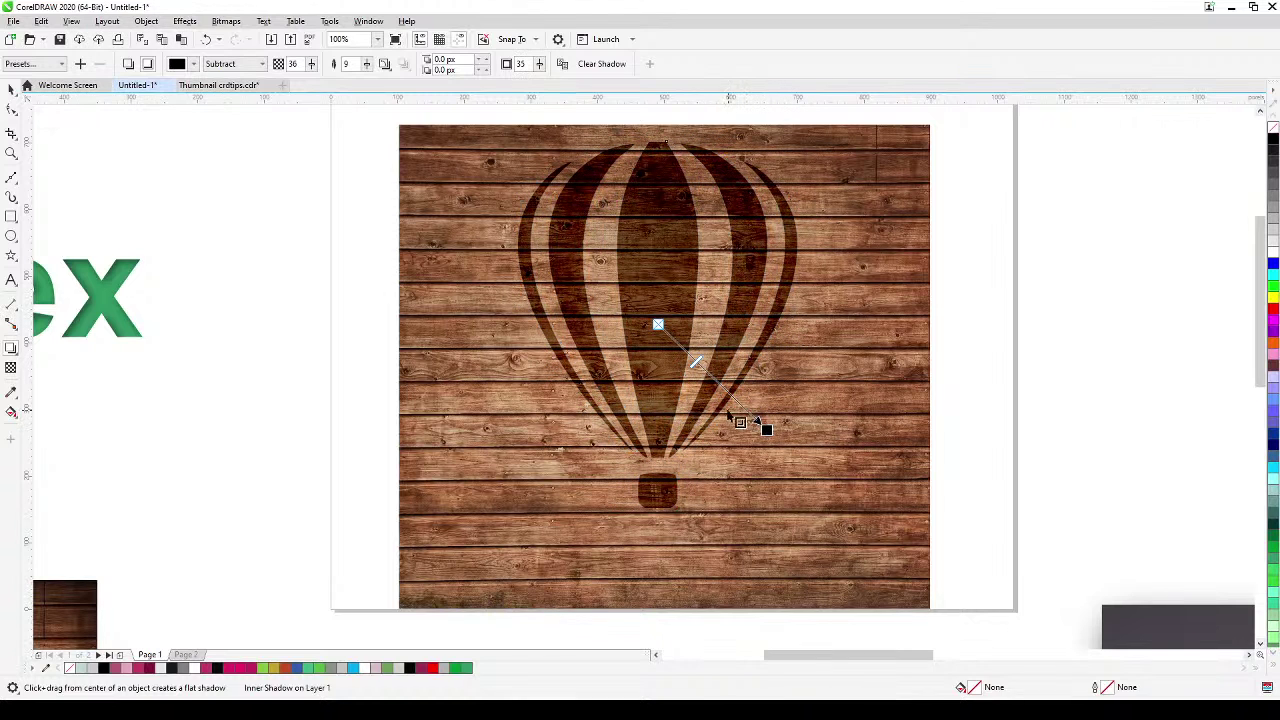
left_click_drag(697, 363, 680, 346)
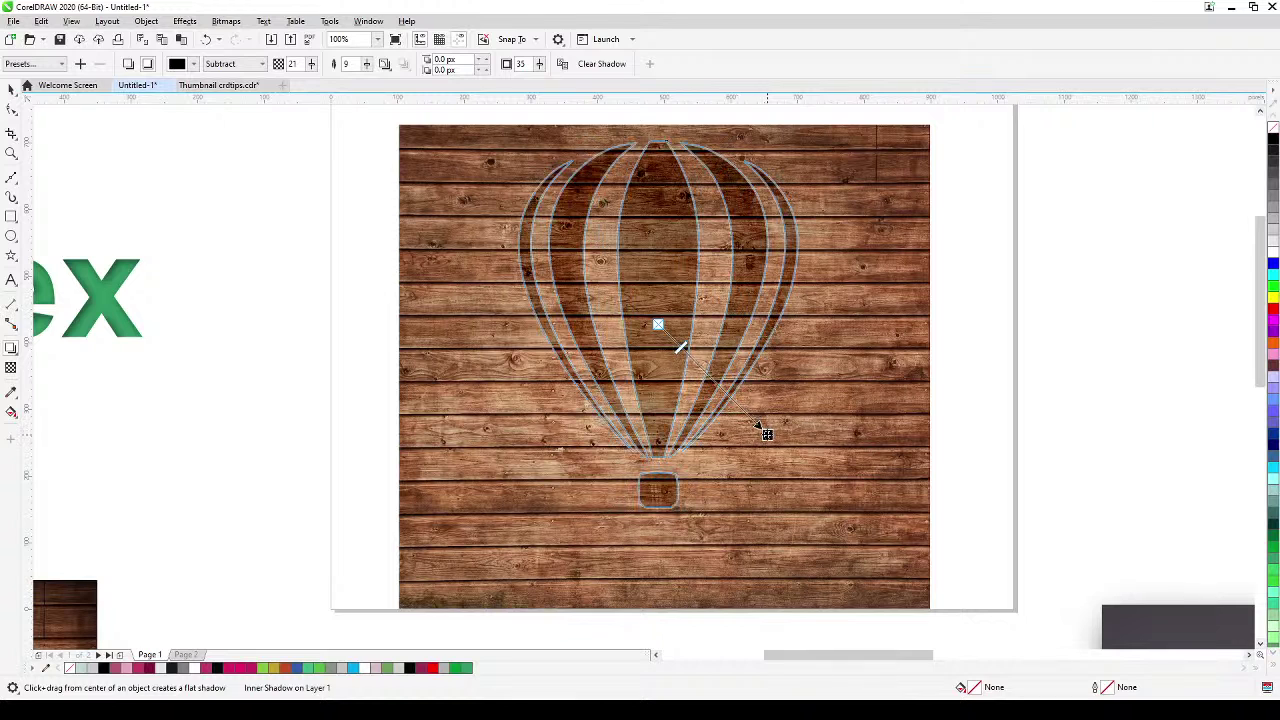
left_click_drag(765, 430, 767, 434)
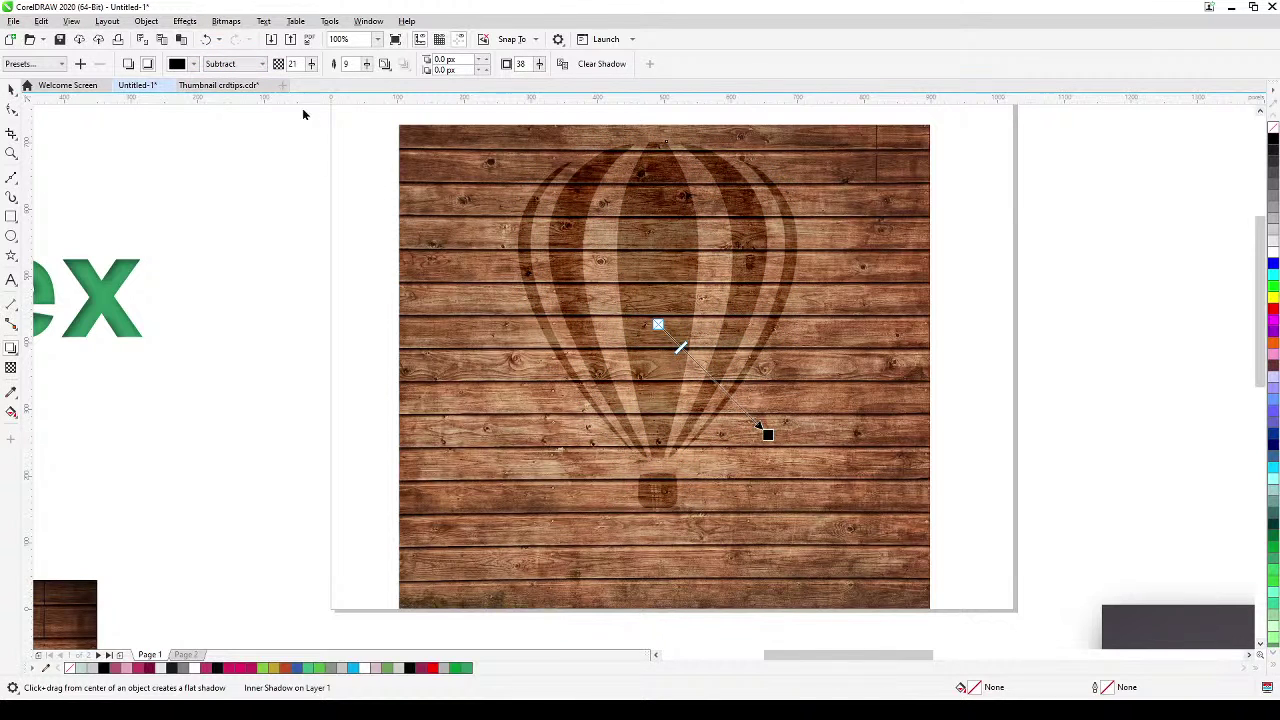
left_click_drag(679, 347, 686, 352)
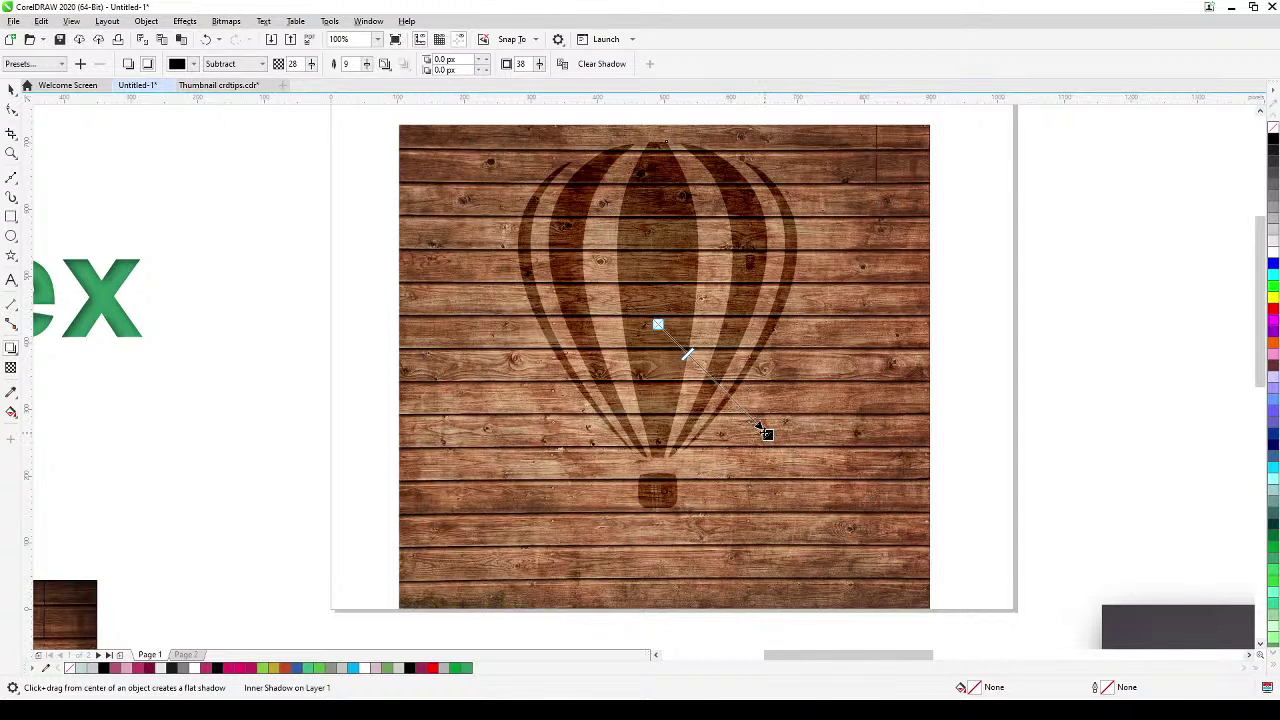
Cast the balloon's inner shadow farther toward the lower right, offset 63.4 px horizontally and -95.15 px vertically, with opacity 19
left_click_drag(765, 432, 821, 570)
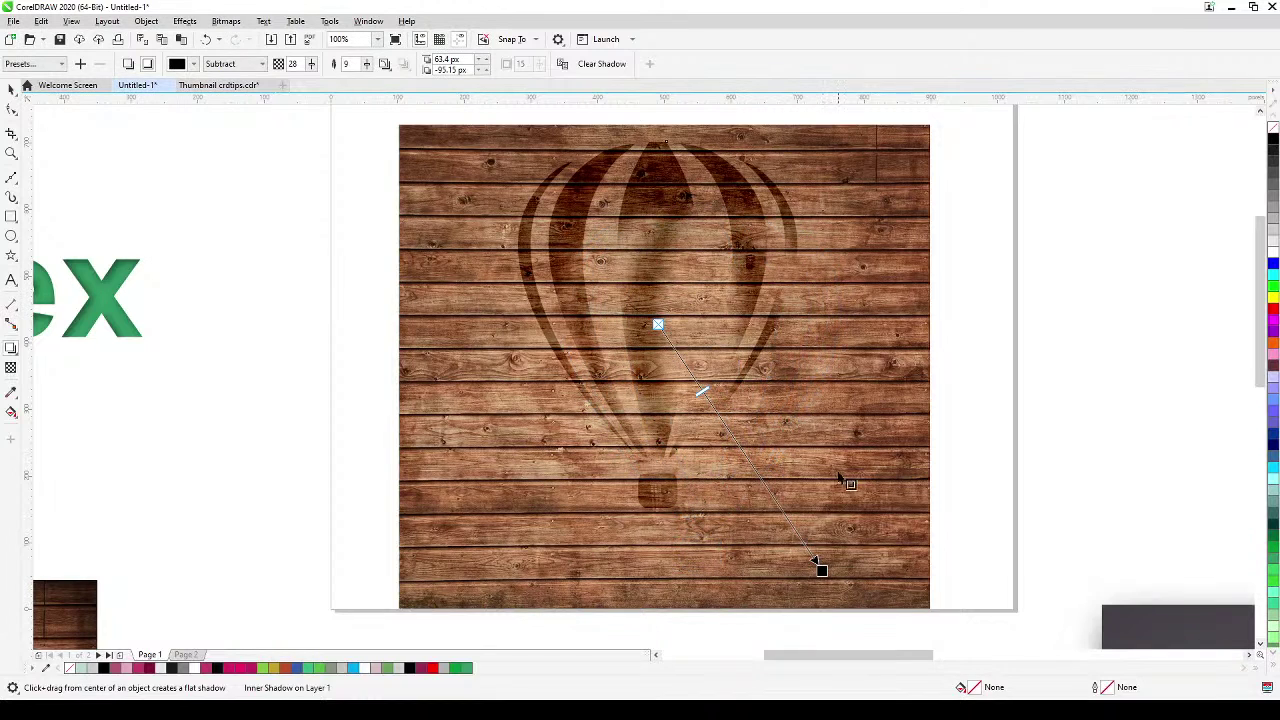
left_click_drag(703, 391, 689, 371)
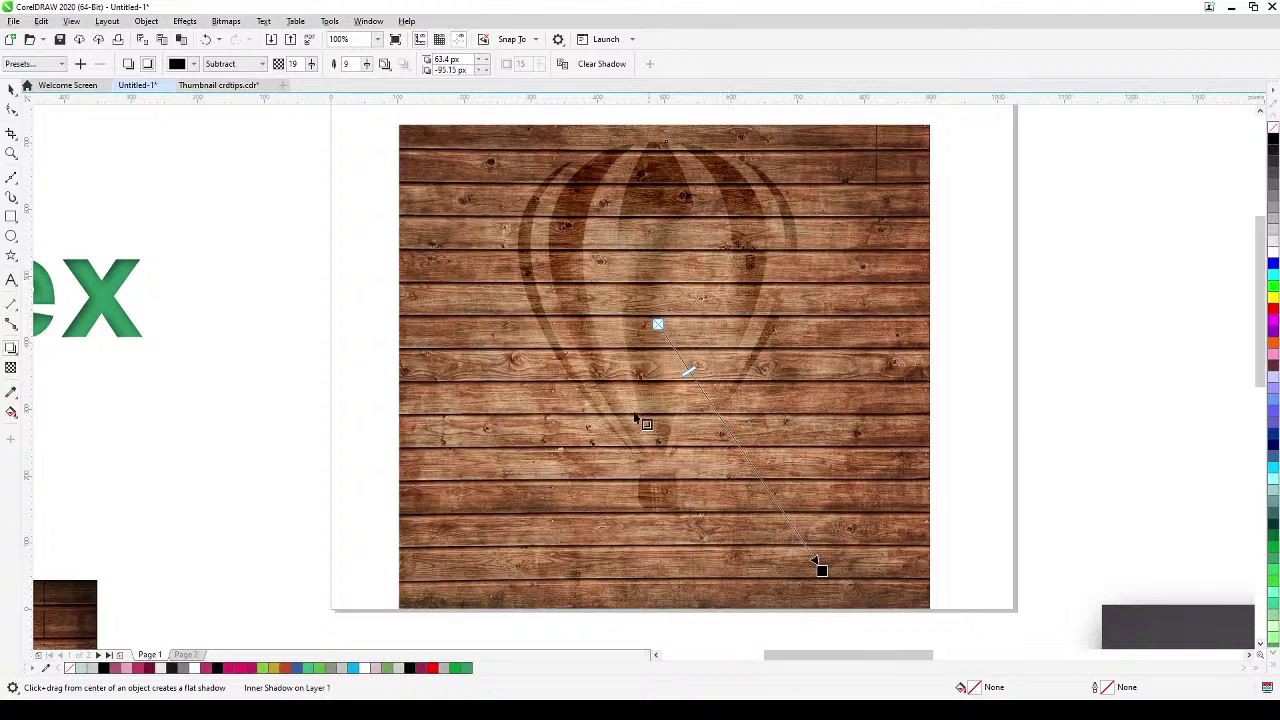
Examine the inner shadow settings of the balloon in the finished carved-wood sample
scroll(632, 410, "down", 2)
left_click_drag(632, 410, 760, 297)
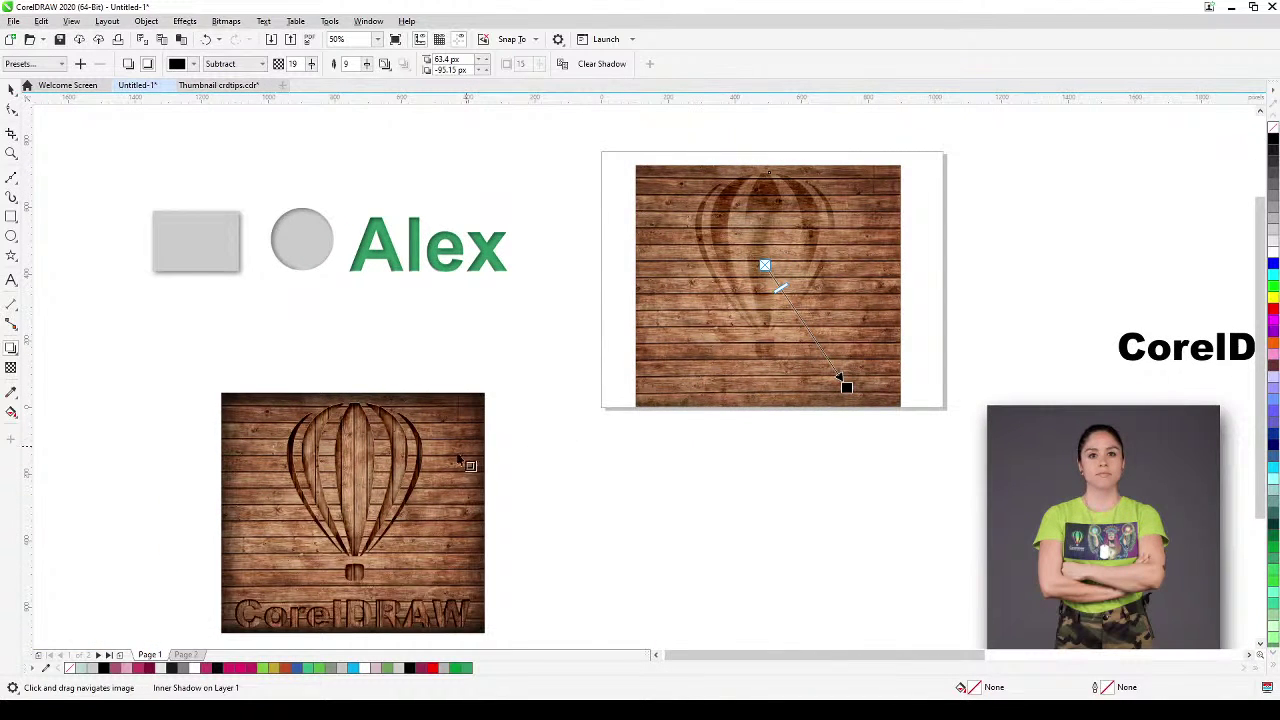
left_click_drag(153, 308, 280, 269)
scroll(400, 416, "up", 2)
left_click_drag(511, 447, 338, 406)
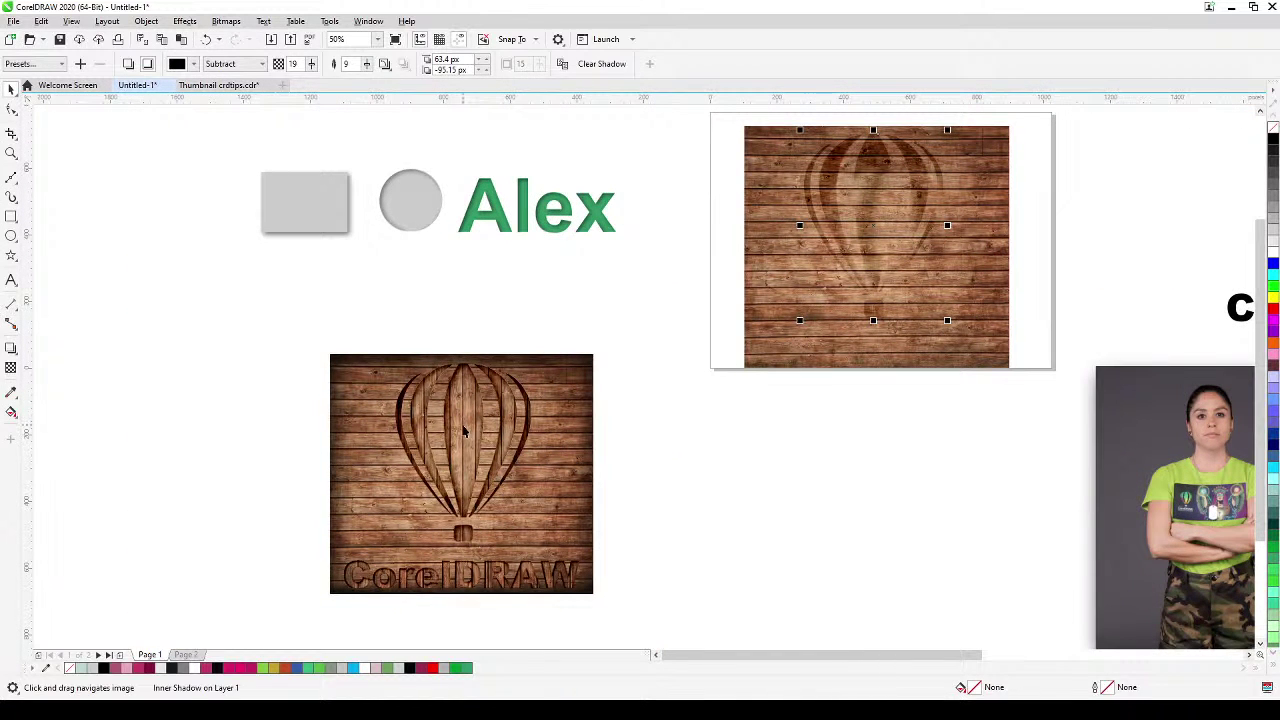
left_click(461, 423)
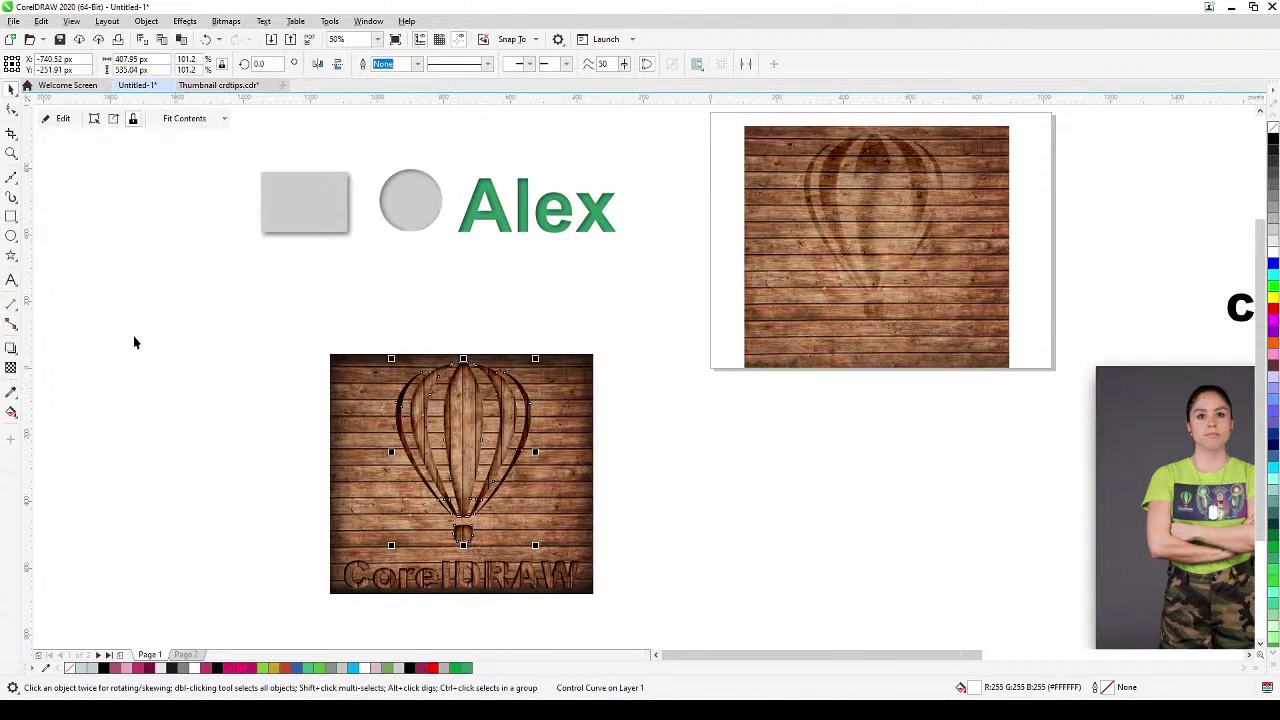
left_click(12, 348)
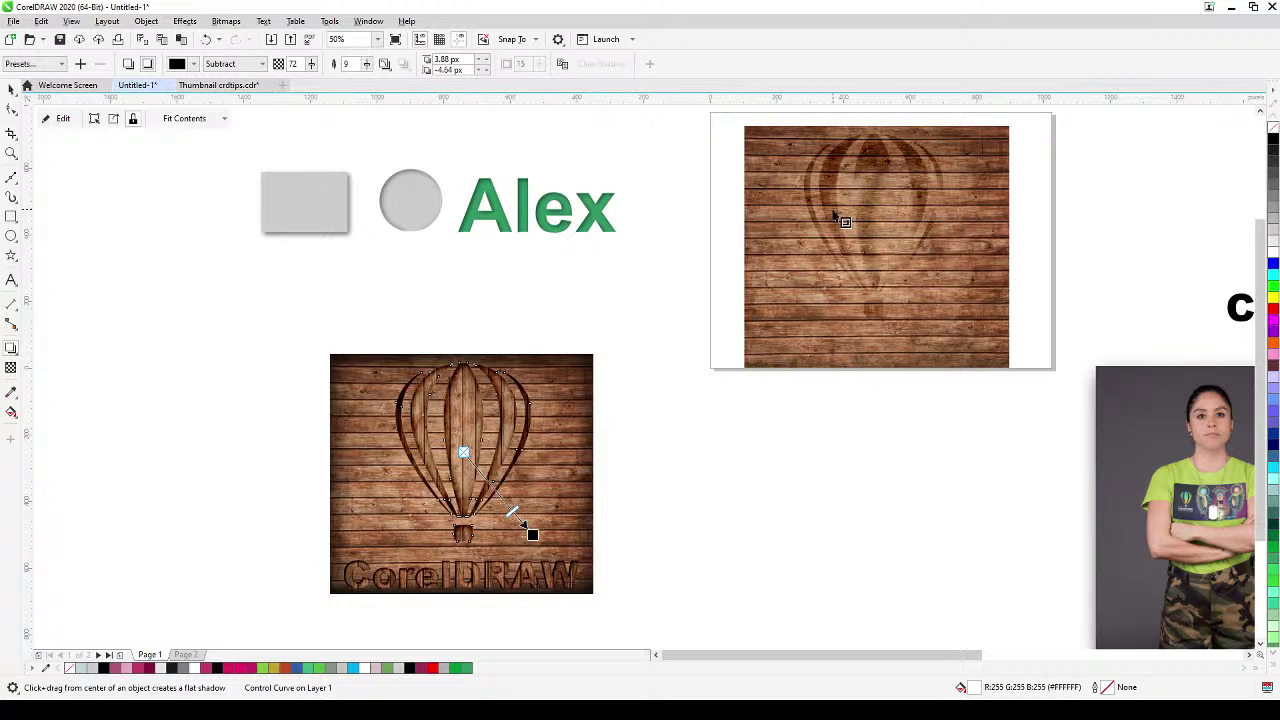
Set the page balloon's inner shadow opacity to 72 and shorten its offset to 10.0 px horizontally and -10.84 px vertically
left_click_drag(873, 226, 953, 346)
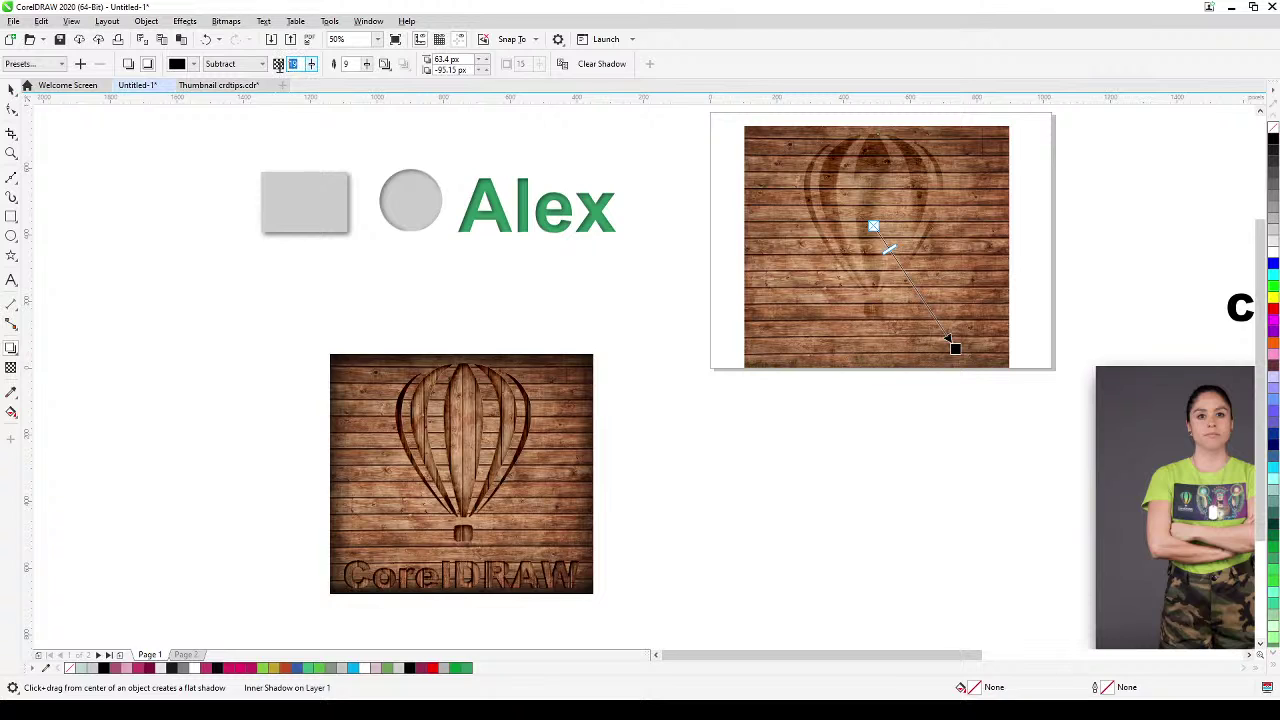
left_click(290, 64)
left_click_drag(955, 347, 945, 302)
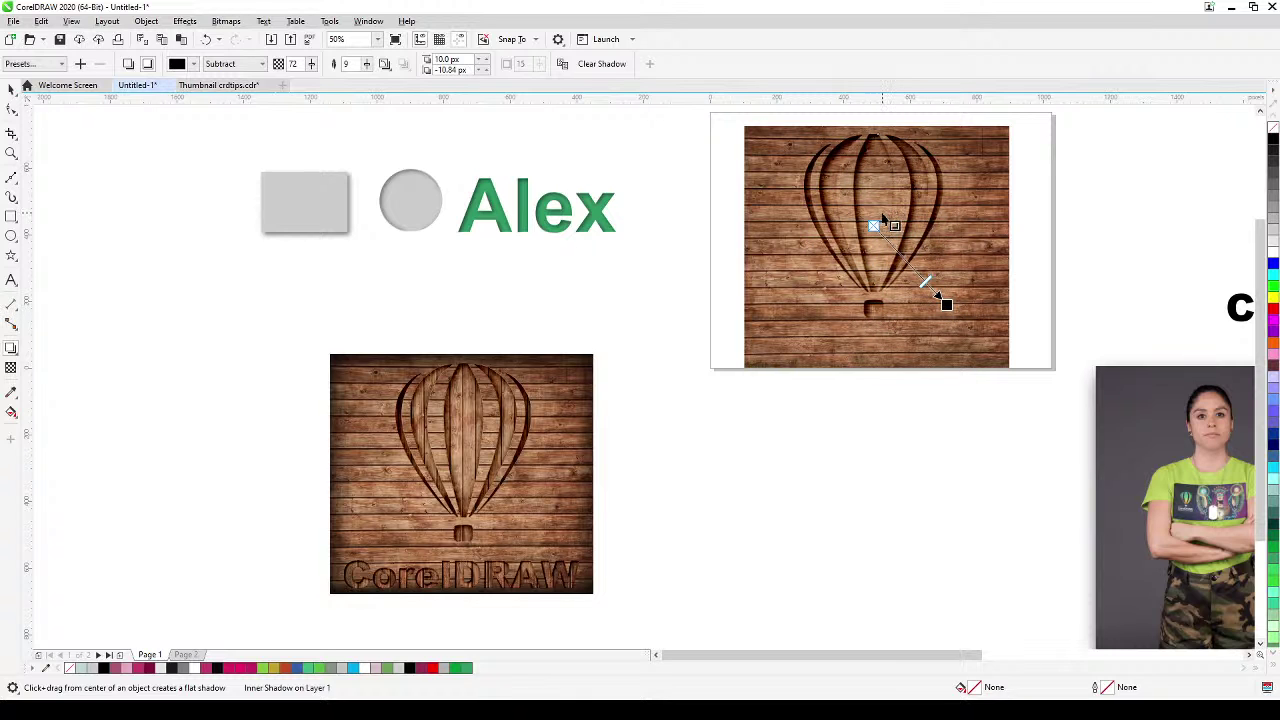
Lower the opacity of the page balloon's inner shadow to 62
scroll(887, 216, "up", 3)
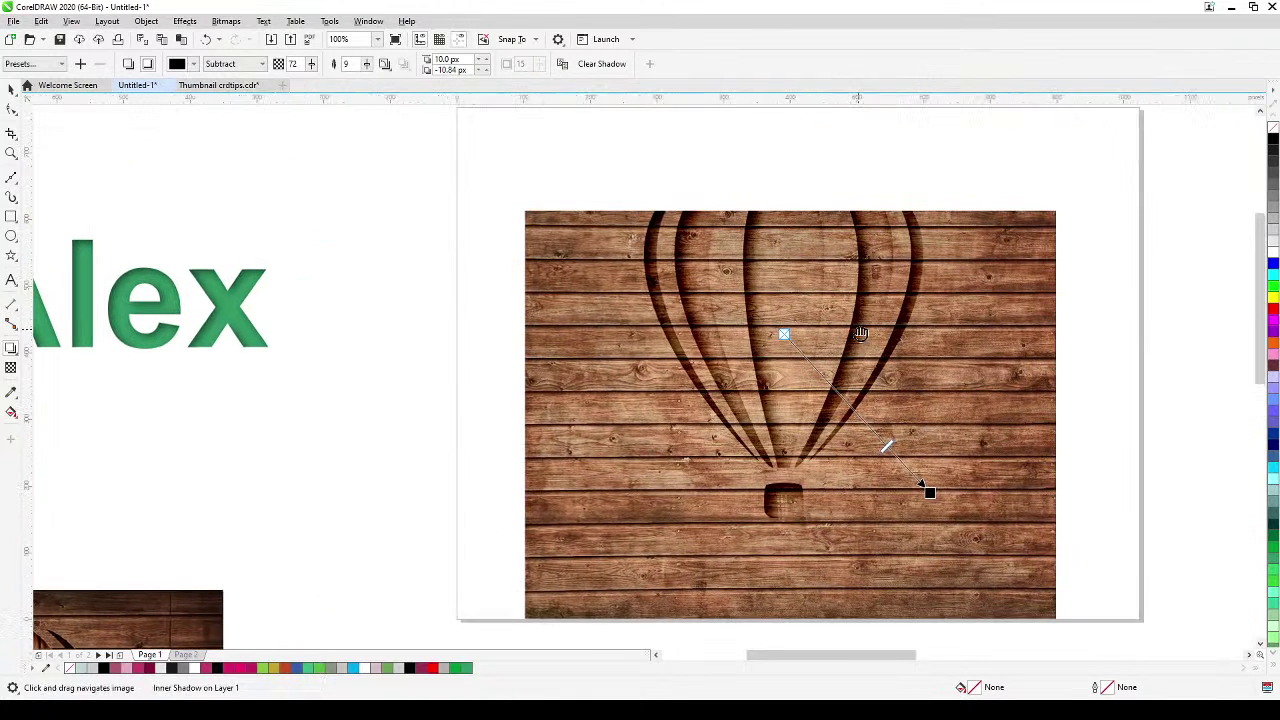
left_click(882, 440)
left_click(814, 334)
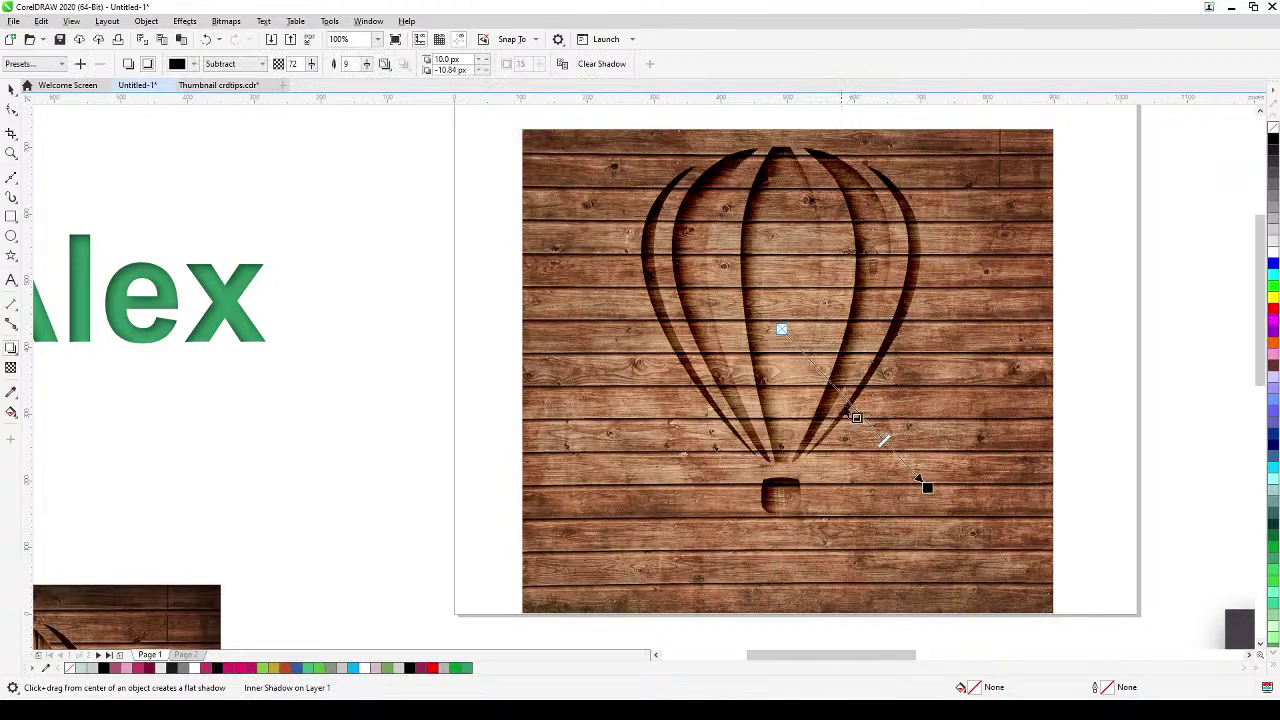
mouse_move(884, 441)
left_mouse_down()
mouse_move(860, 416)
mouse_move(870, 425)
left_mouse_up()
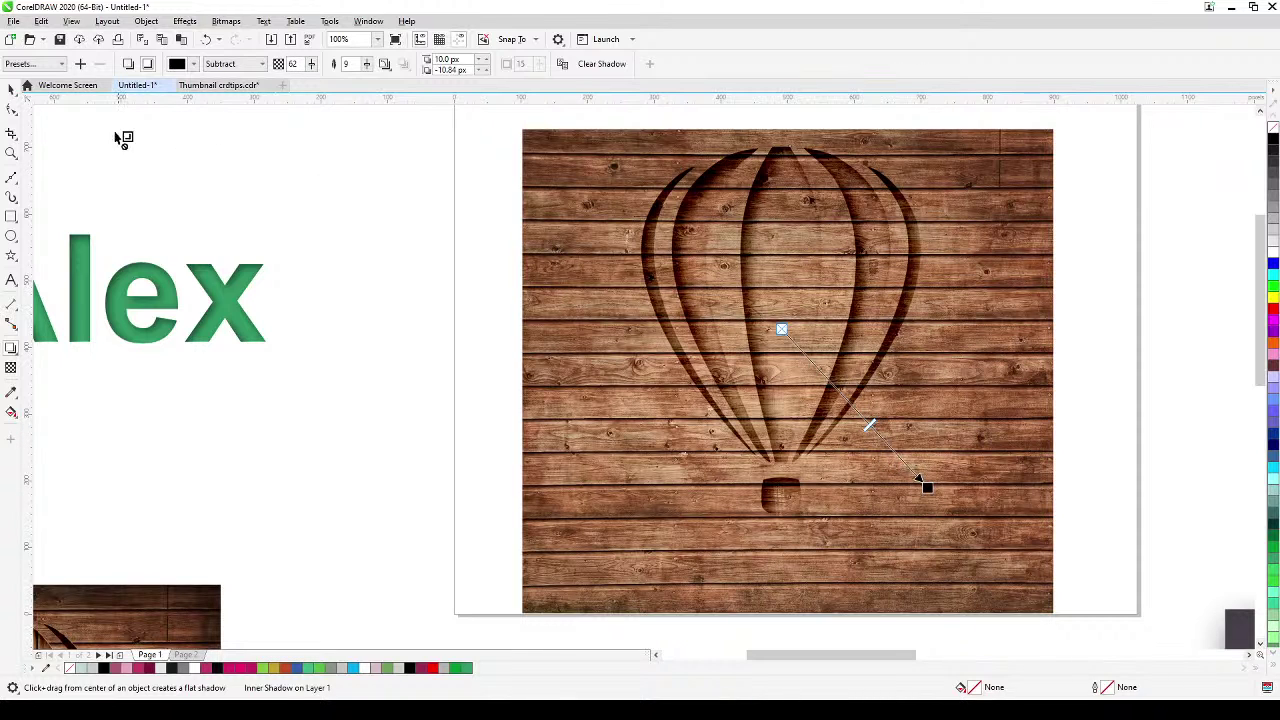
left_click(10, 92)
left_click(352, 223)
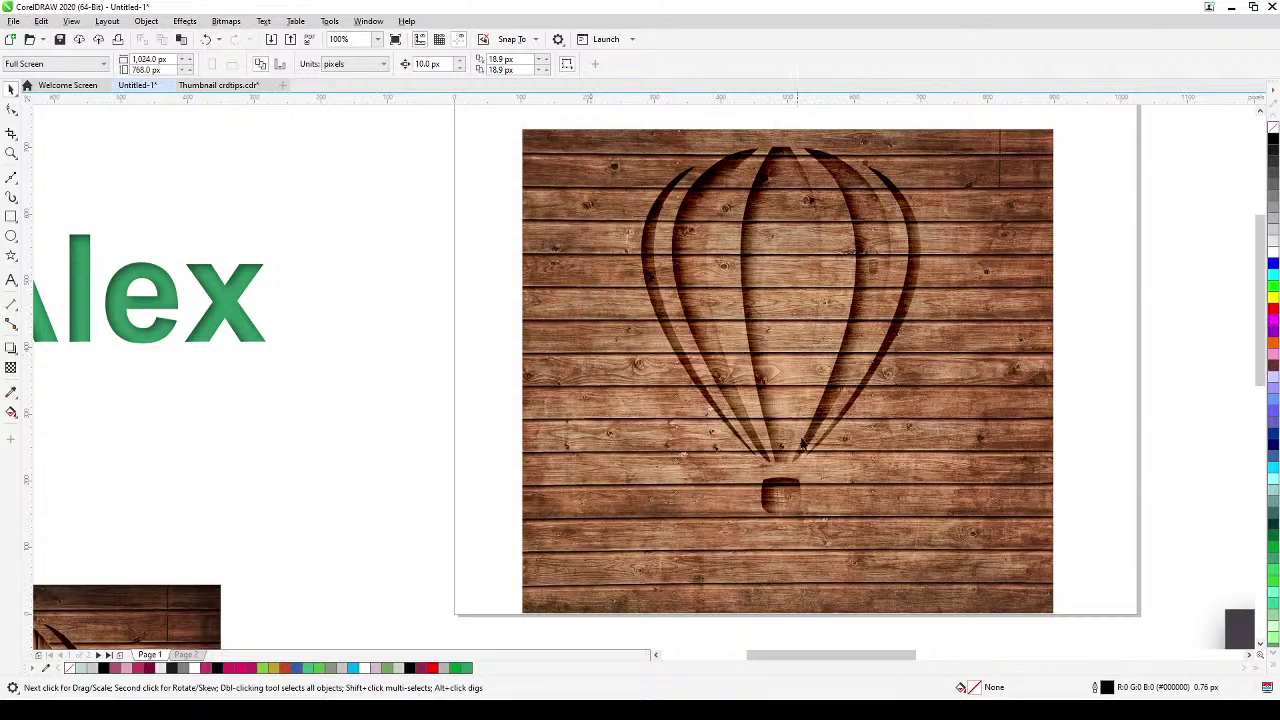
left_click(720, 308)
left_click(1090, 290)
left_click(731, 220)
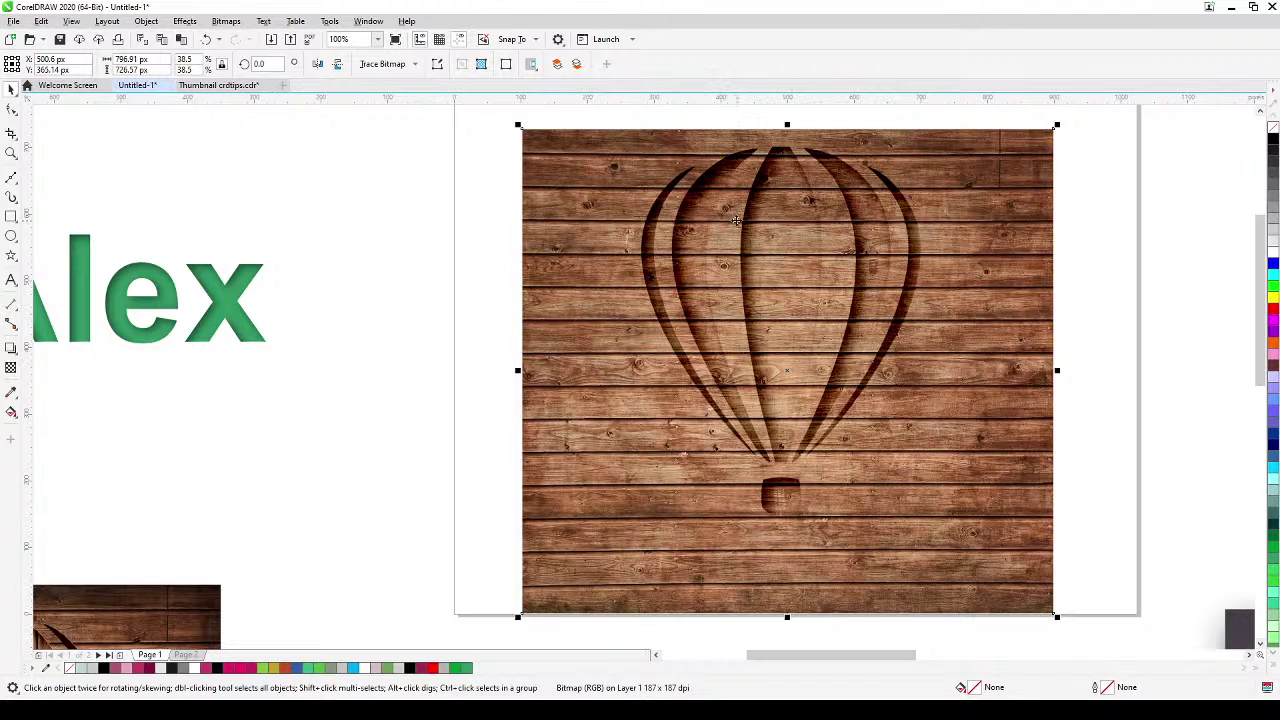
left_click(598, 125)
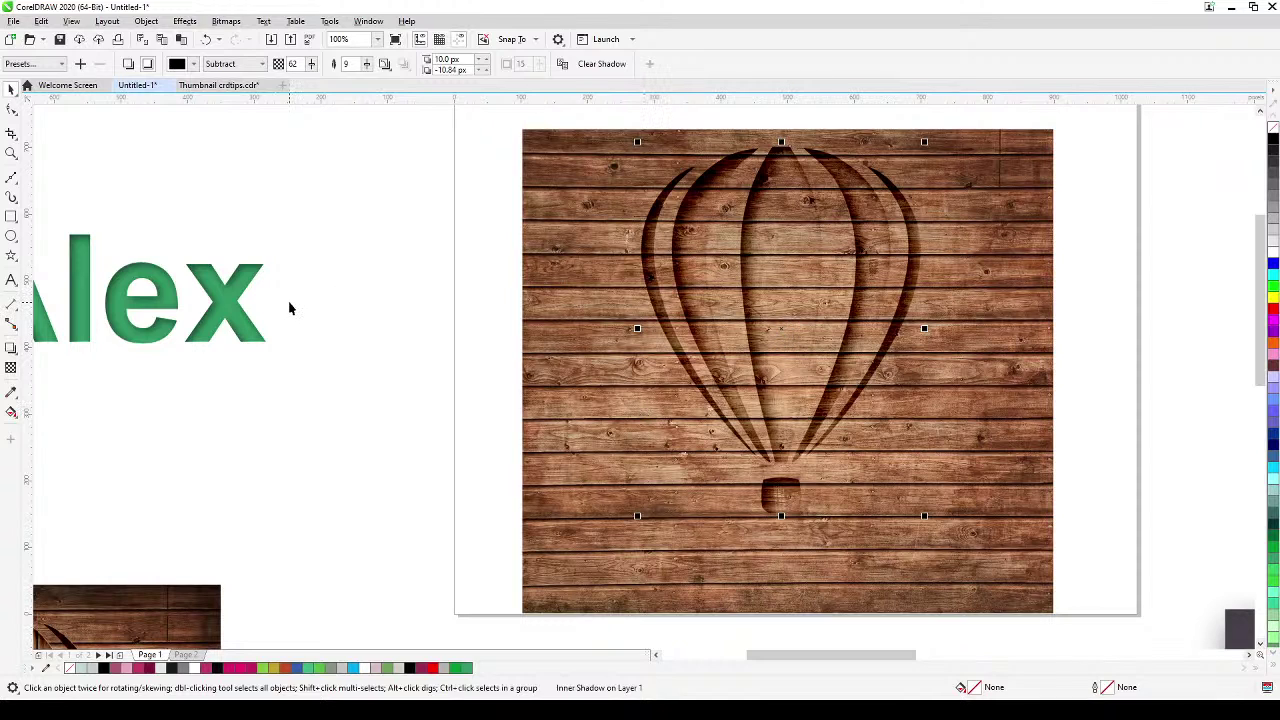
left_click(146, 21)
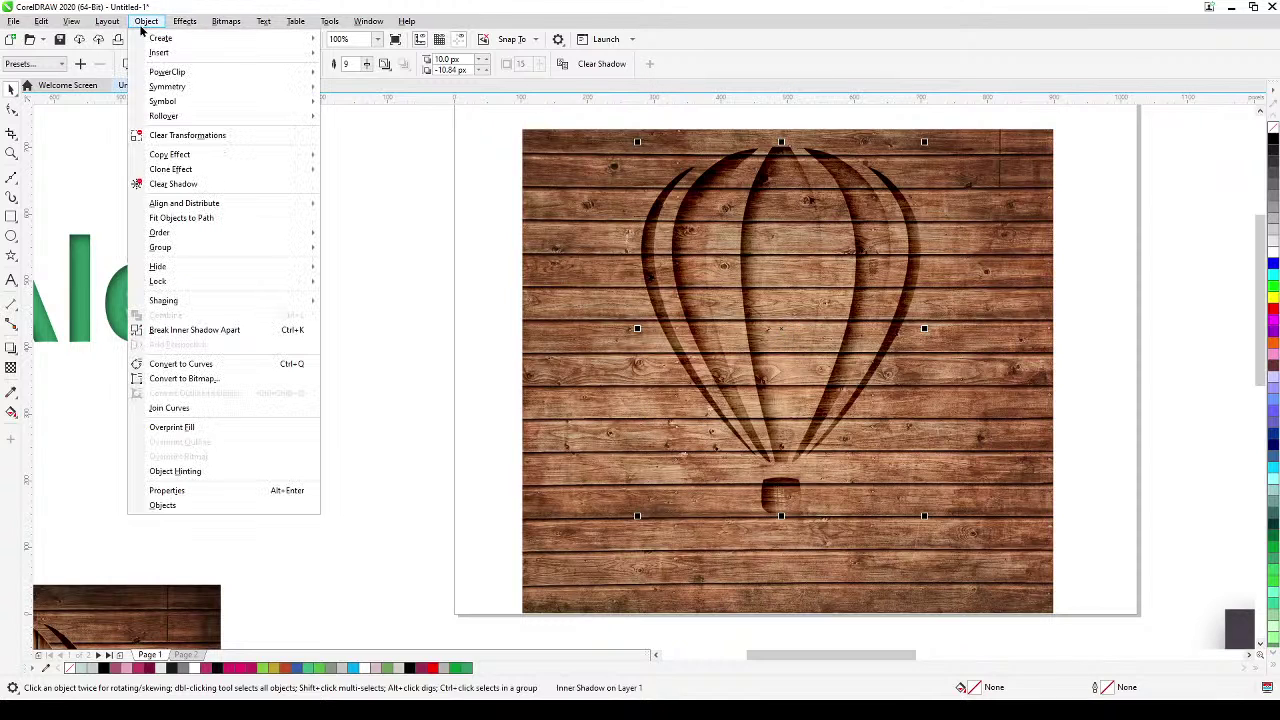
mouse_move(171, 76)
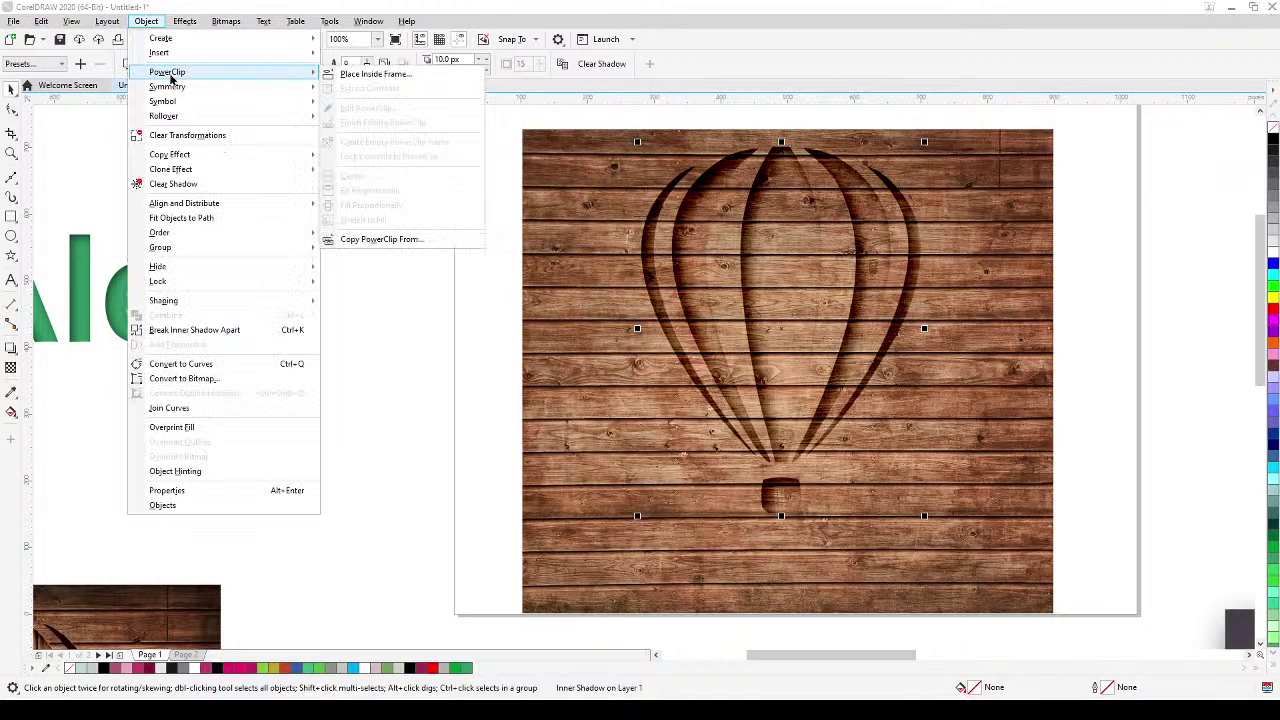
left_click(697, 265)
left_click(725, 263)
left_click(751, 261)
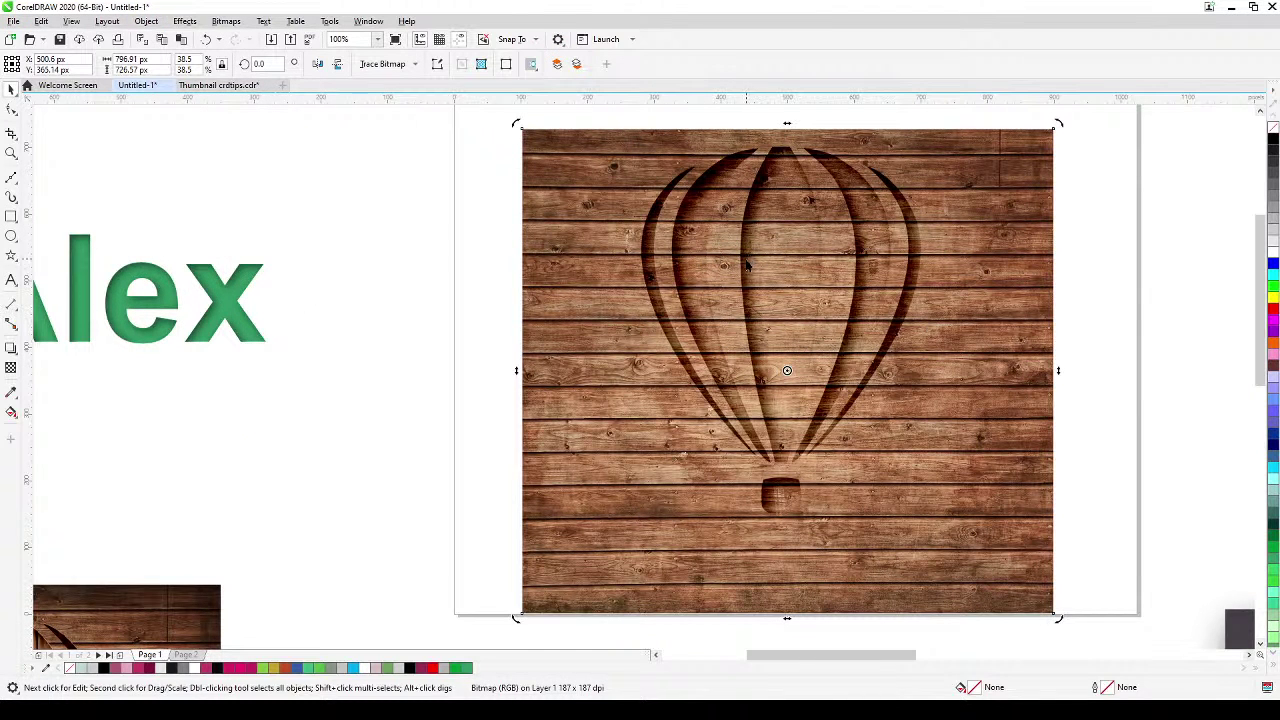
Select the wood-filled balloon PowerClip on the page and open its contents for editing
left_click(738, 263)
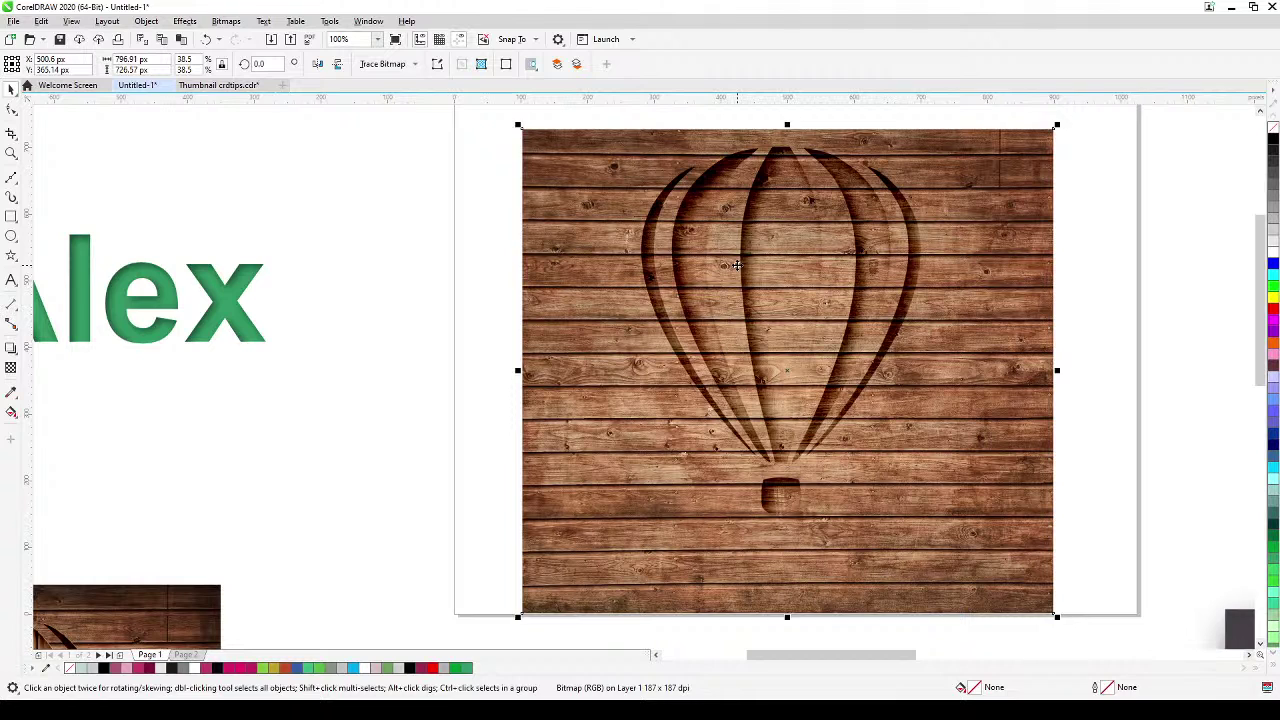
left_click(737, 265)
left_click(737, 265)
left_click(737, 265, "alt")
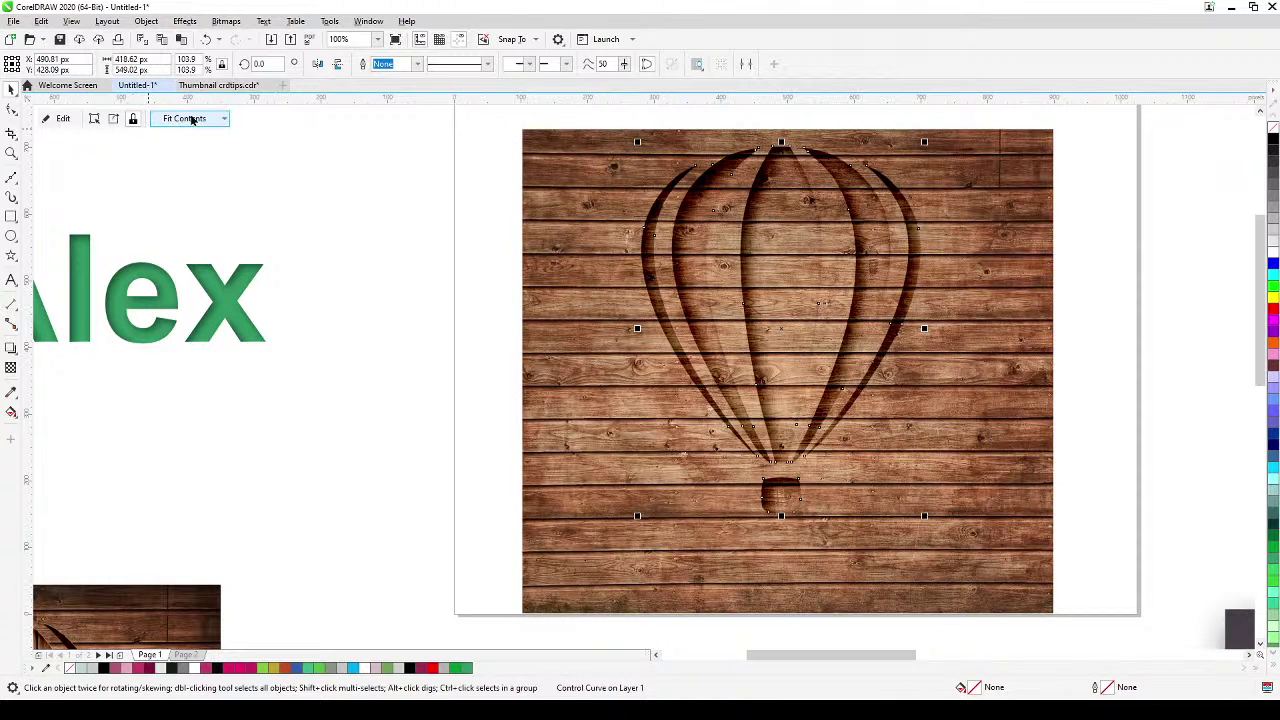
left_click(63, 119)
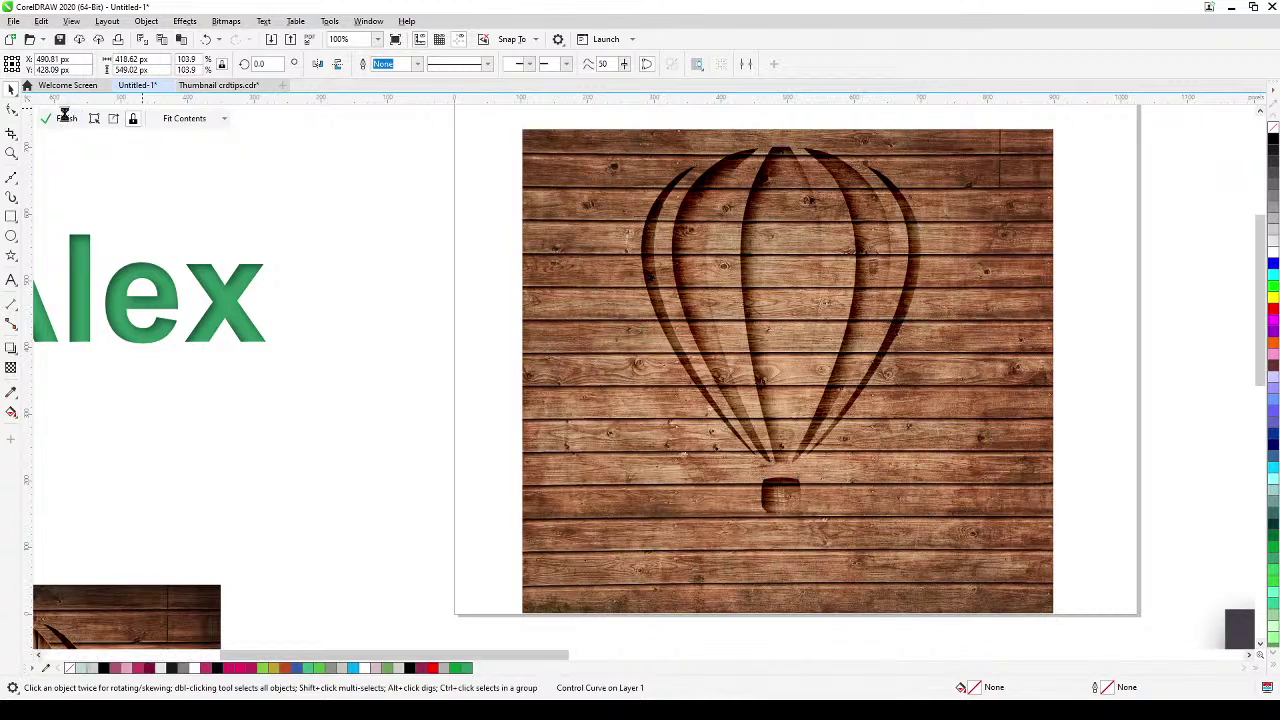
Rotate the wood texture inside the balloon PowerClip by 90 degrees so its planks run vertically
left_click(592, 288)
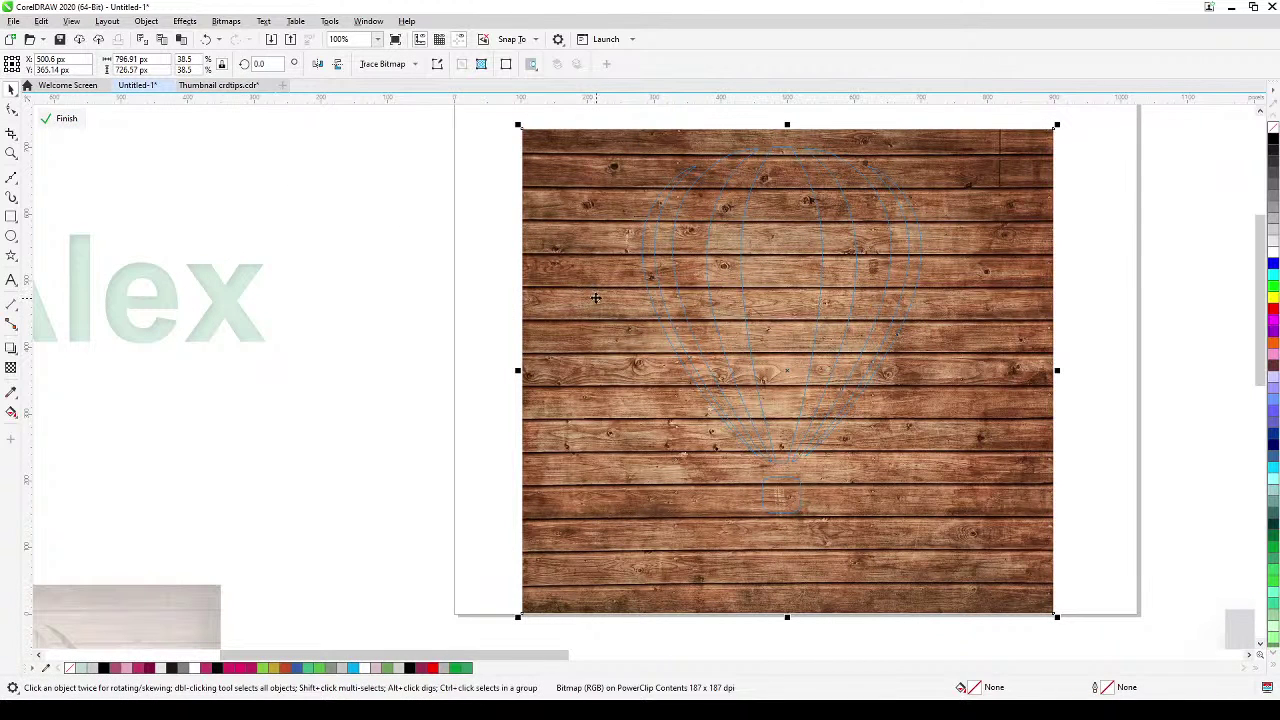
left_click(598, 305)
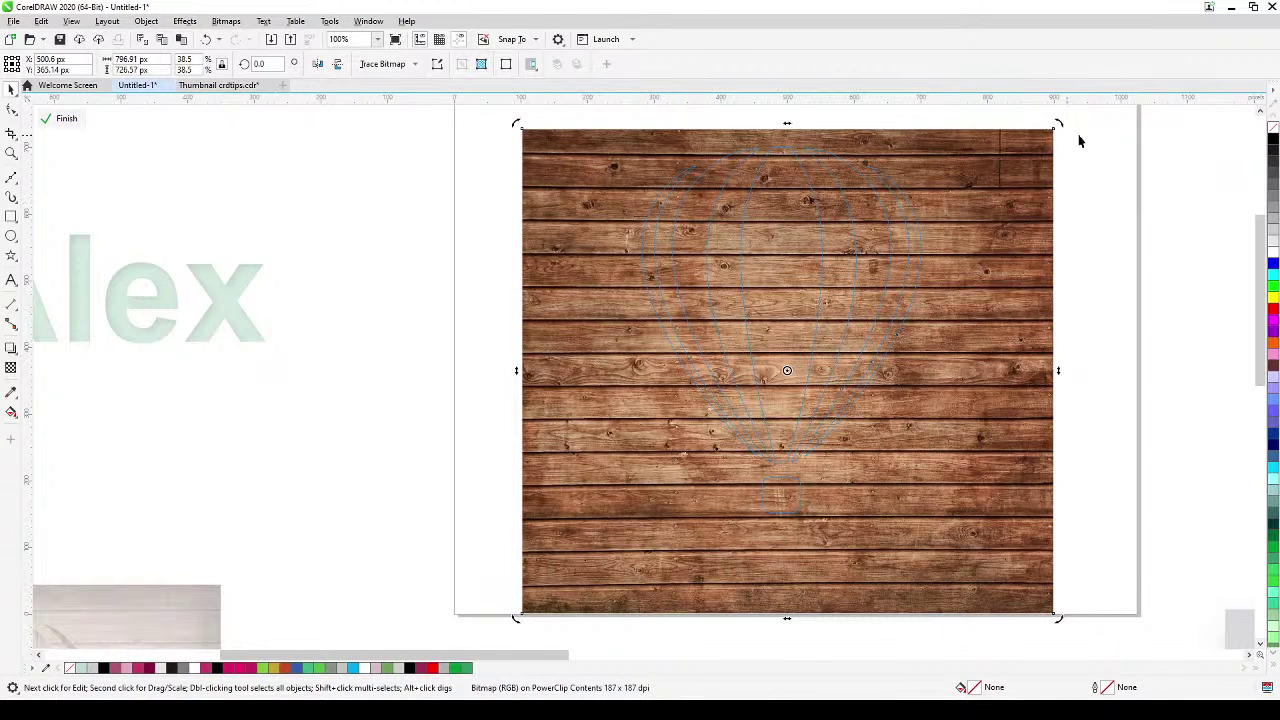
left_click_drag(1057, 123, 552, 148)
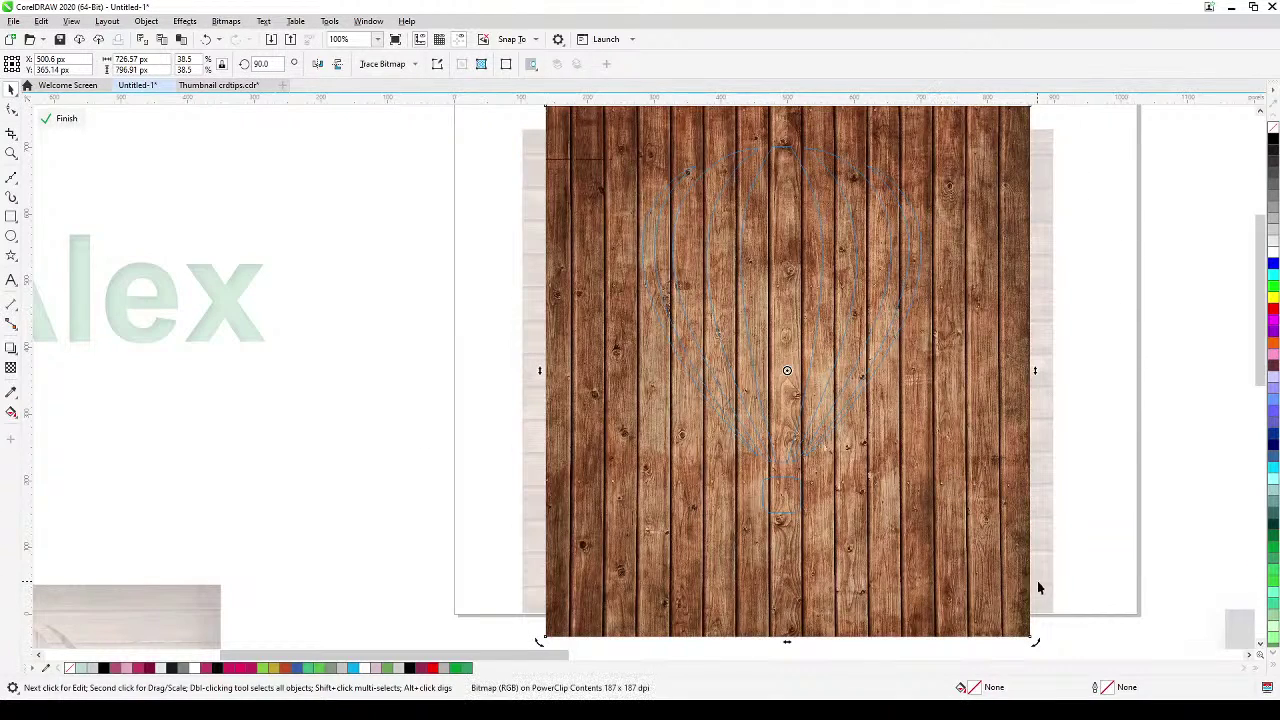
left_click(1042, 201)
scroll(1056, 200, "up", 1)
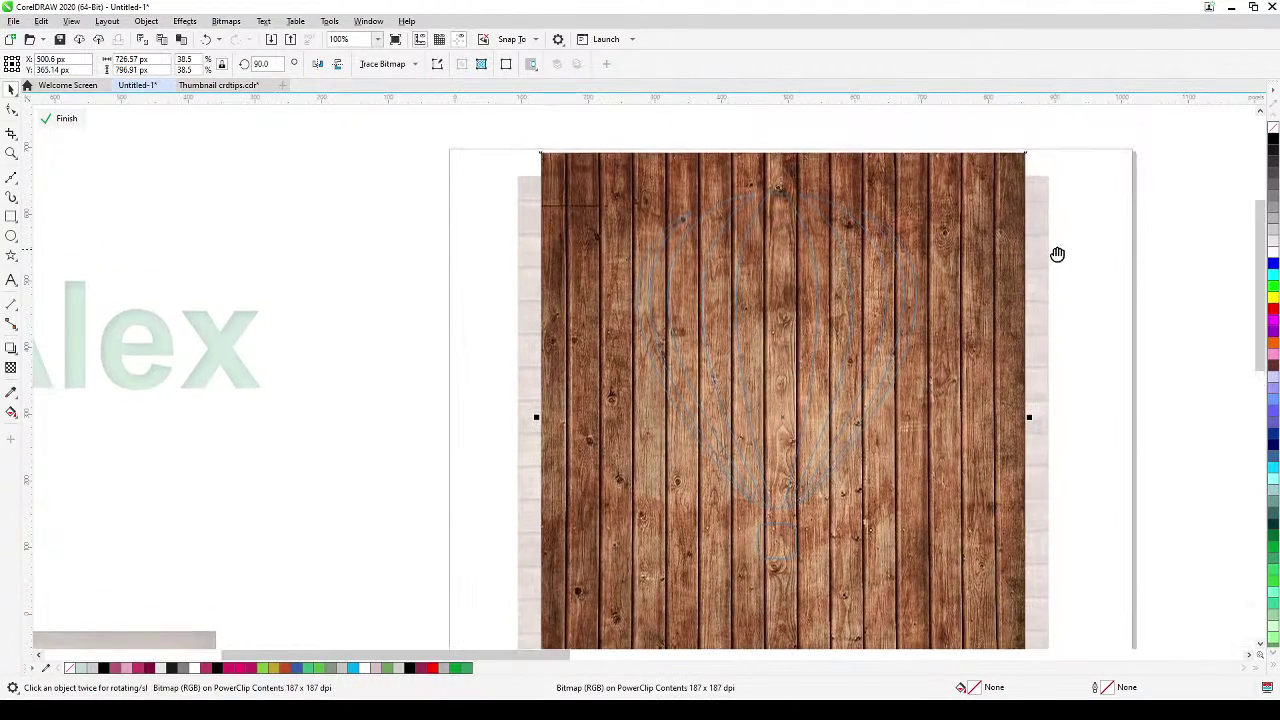
Scale the wood texture inside the balloon PowerClip down to 36.5% and finish editing its contents
left_click_drag(1028, 149, 1018, 162)
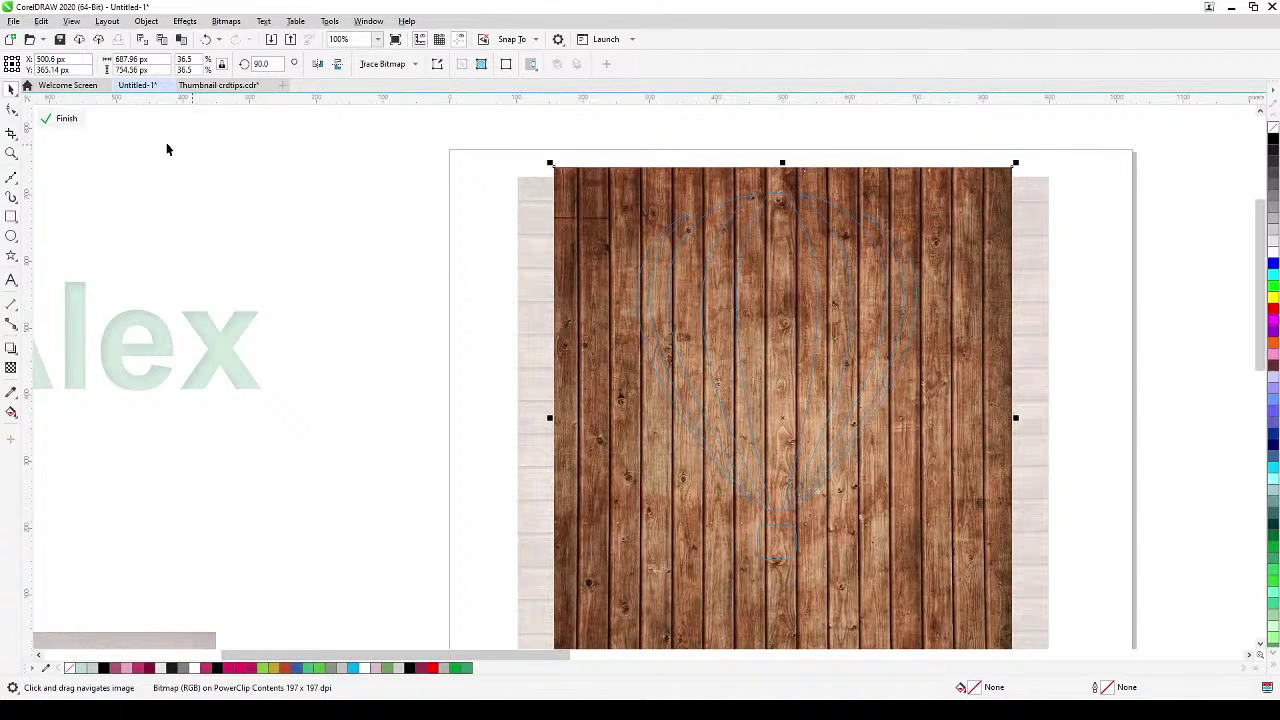
left_click(62, 119)
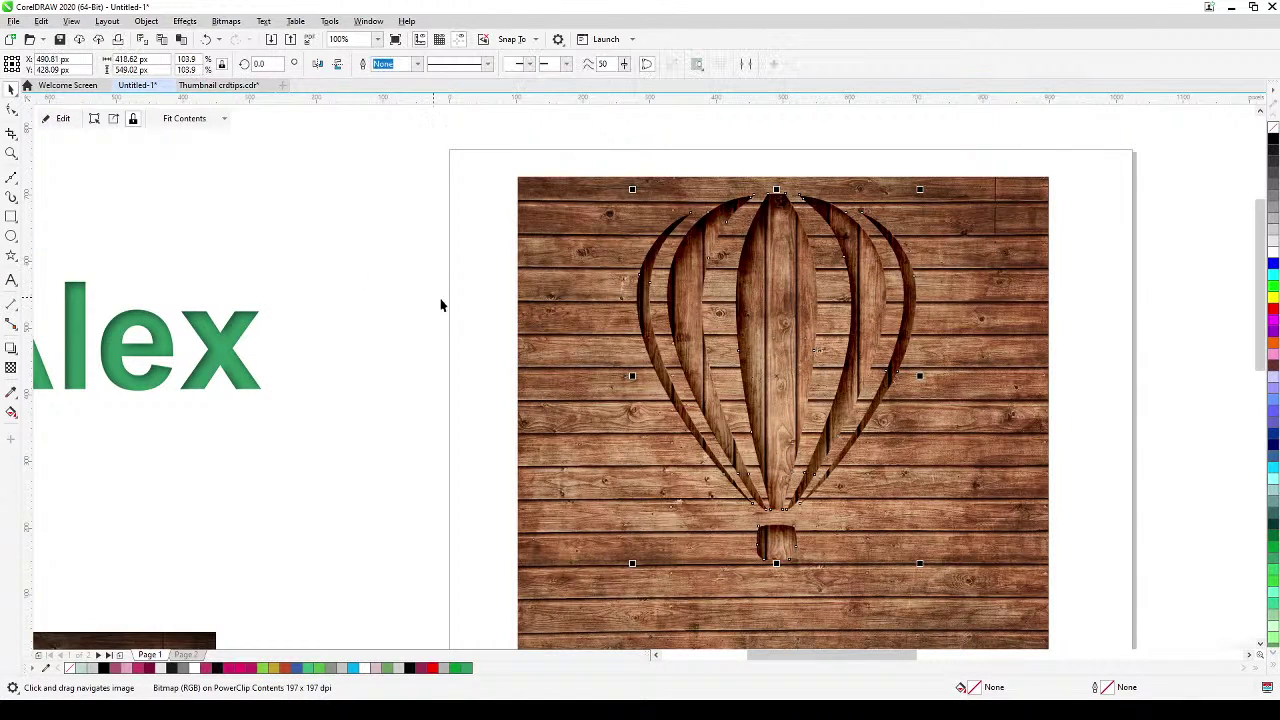
left_click(407, 492)
left_click_drag(489, 503, 555, 440)
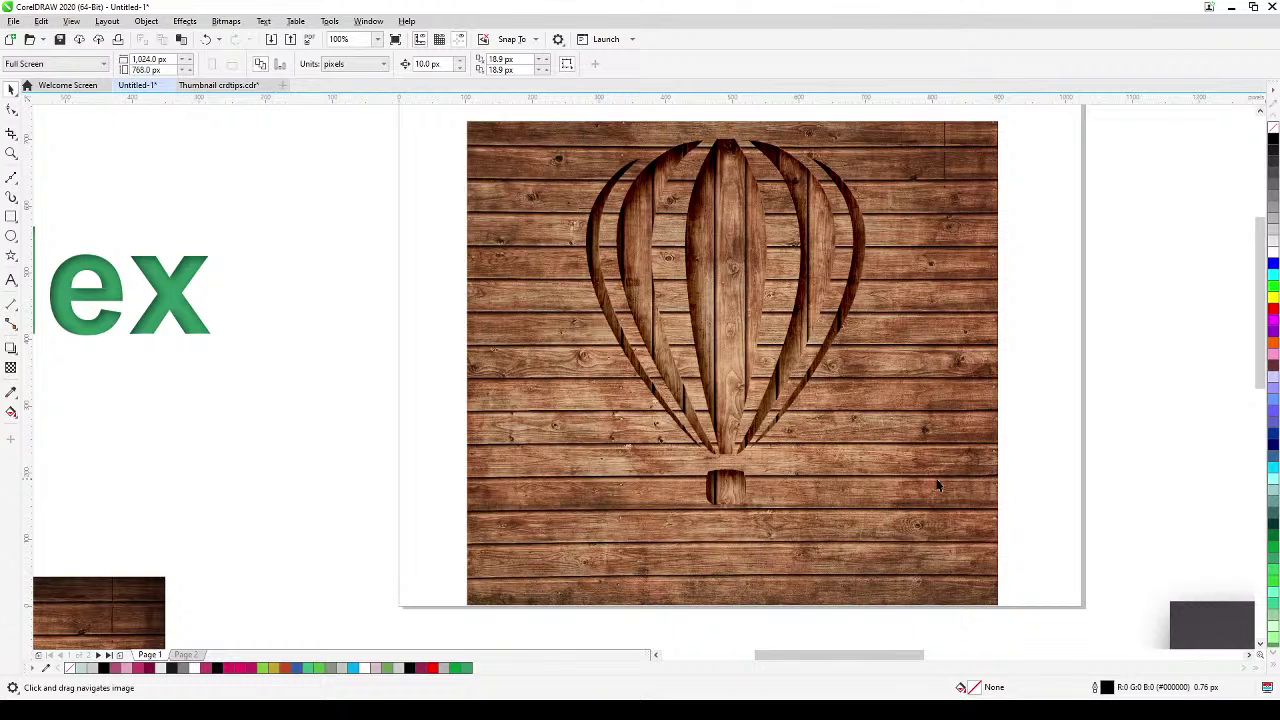
Move the black CorelDRAW text onto the wood background below the balloon and bring it to the front of the layer
scroll(676, 433, "down", 2)
scroll(913, 440, "right", 2)
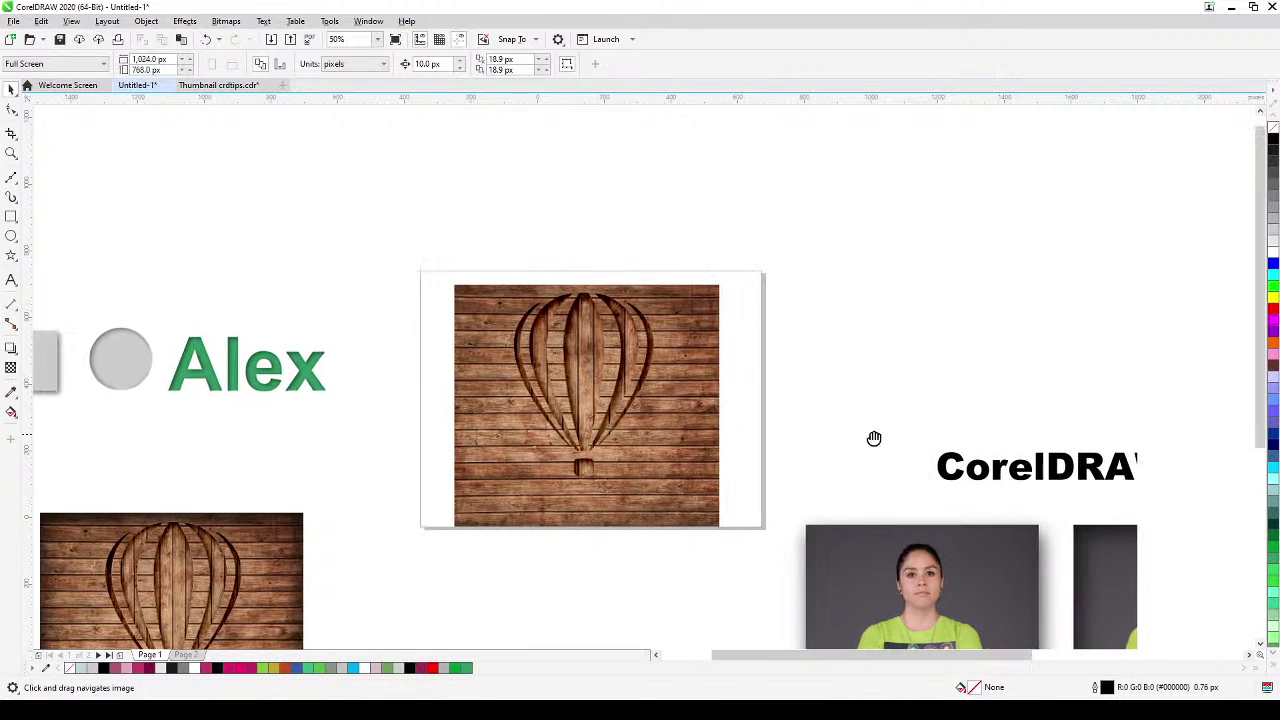
left_click_drag(960, 480, 498, 510)
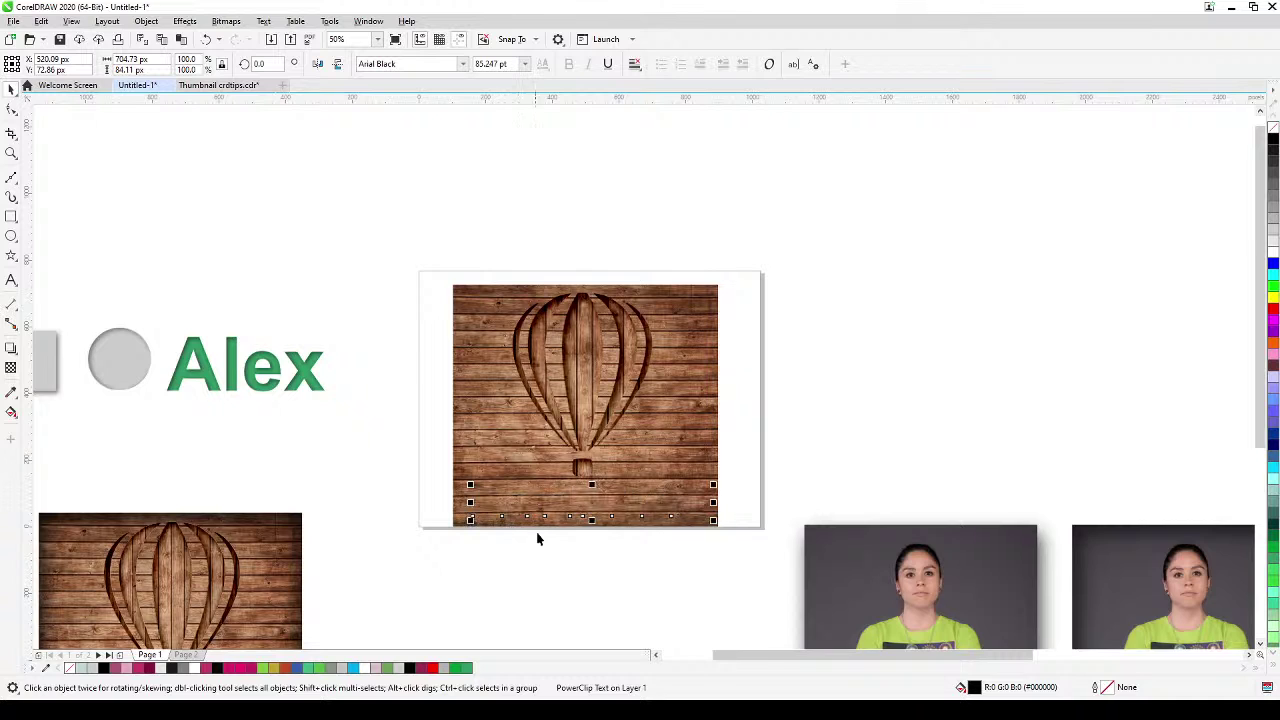
scroll(540, 540, "up", 2)
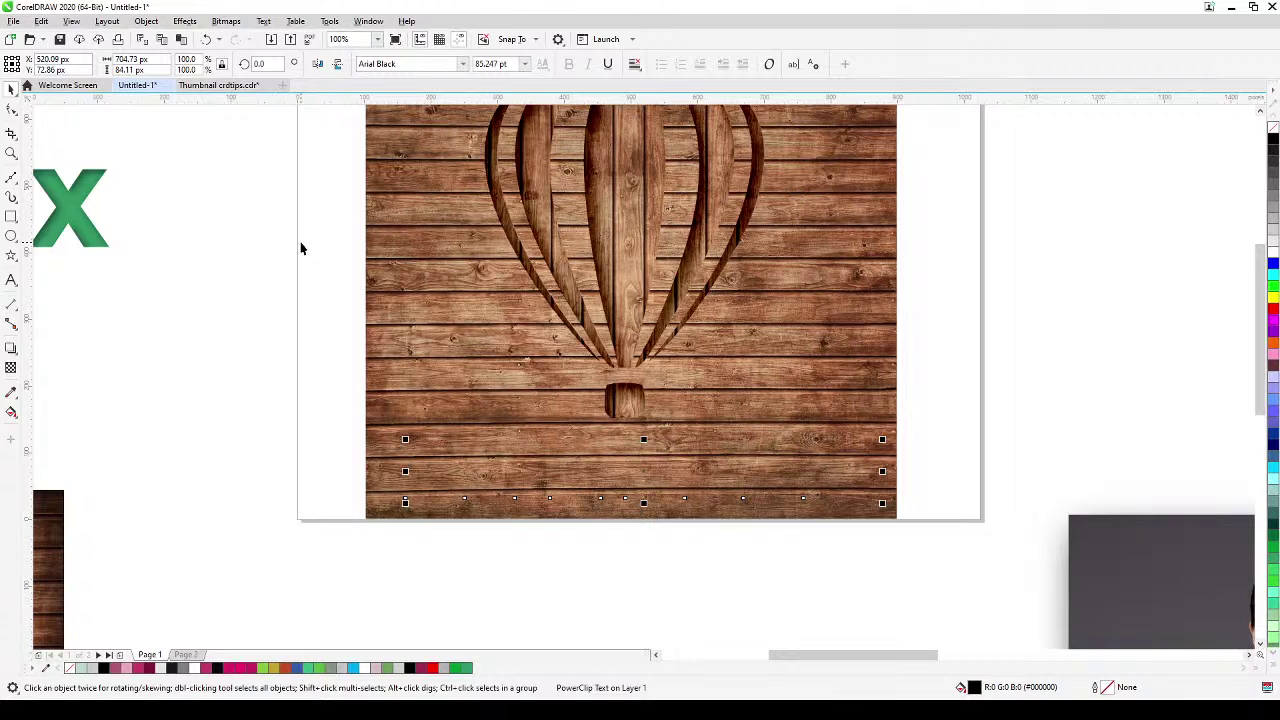
key("shift+Page_Up")
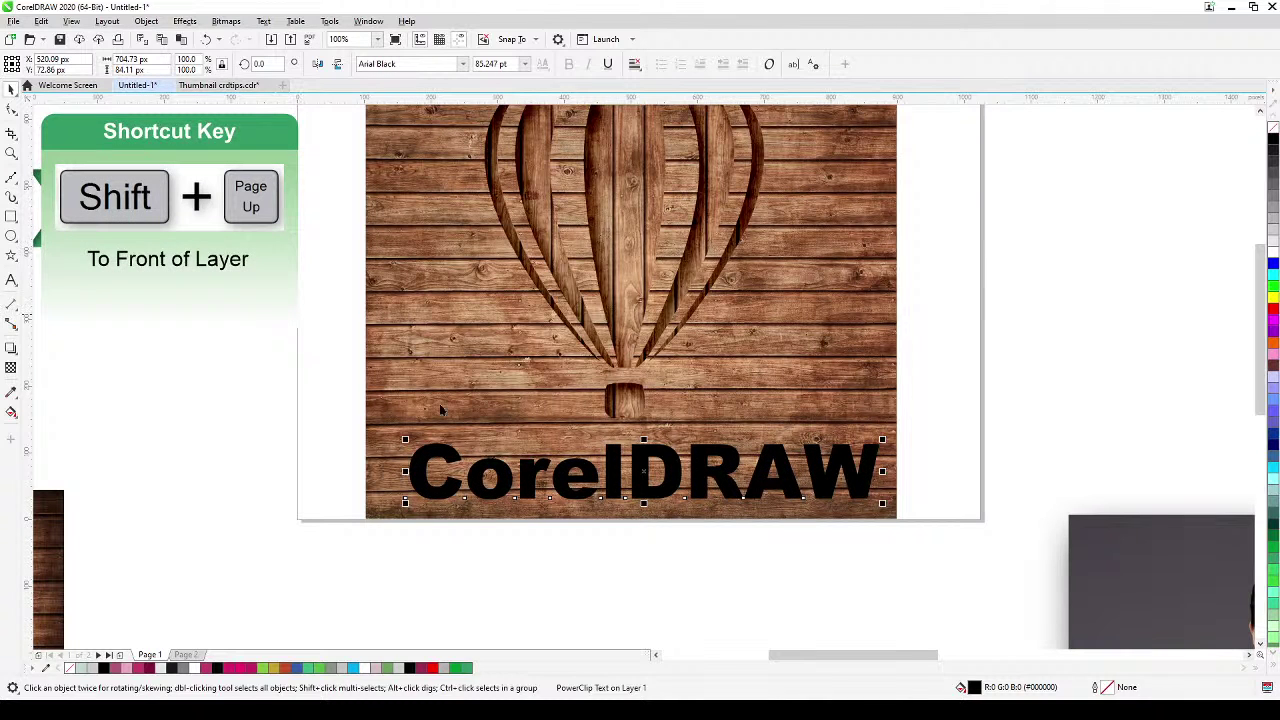
Centre the CorelDRAW text horizontally on the wood background
left_click(372, 484, "shift")
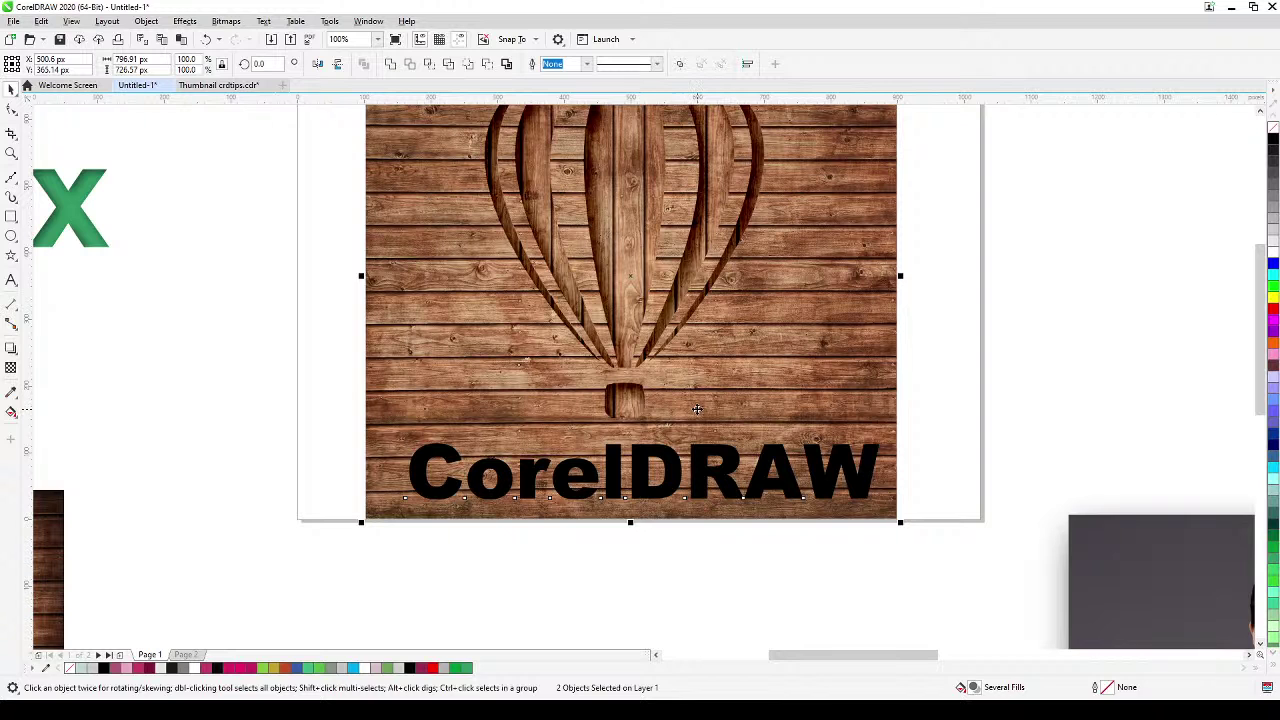
key("c")
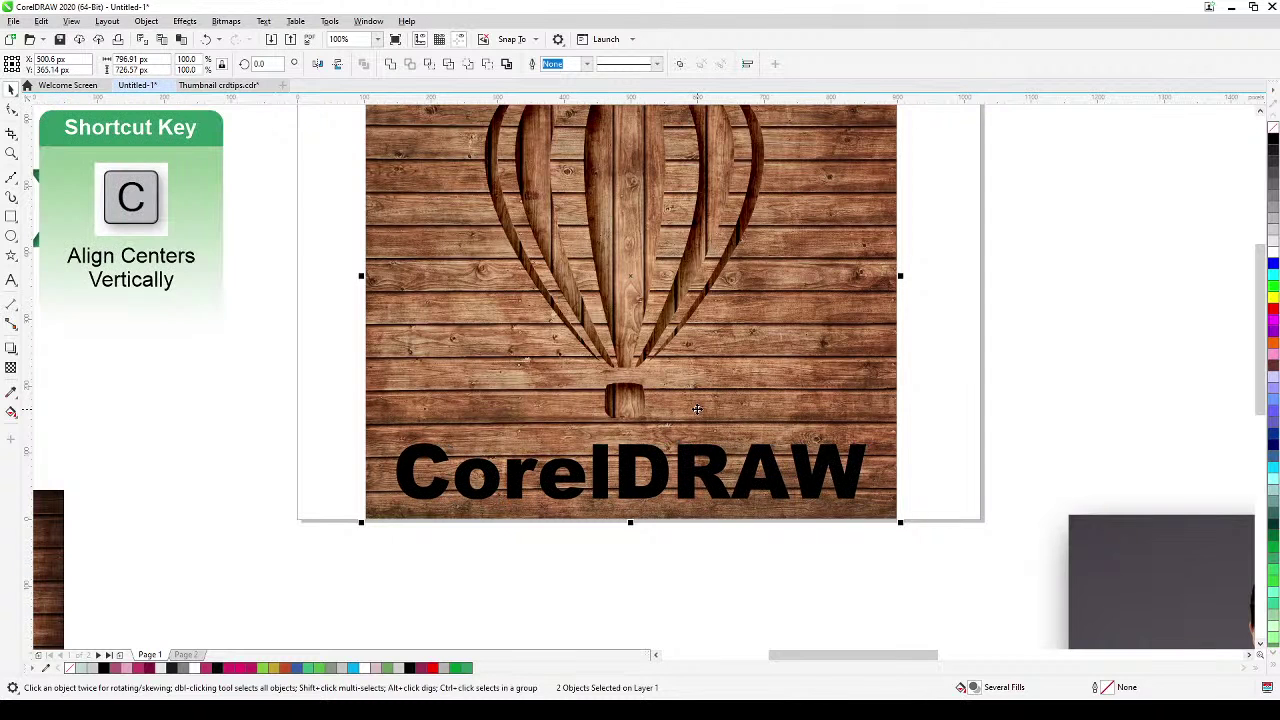
left_click(1099, 447)
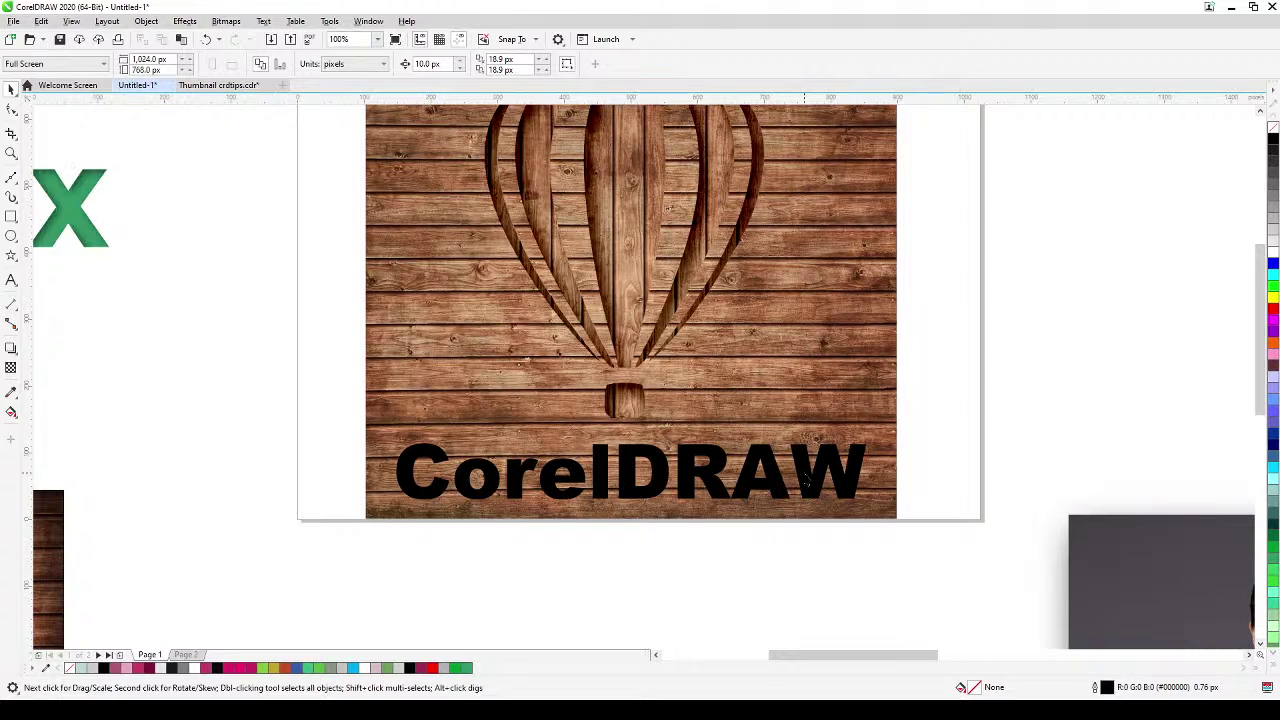
Duplicate the wood background in place and PowerClip the copy inside the CorelDRAW text
left_click(841, 412)
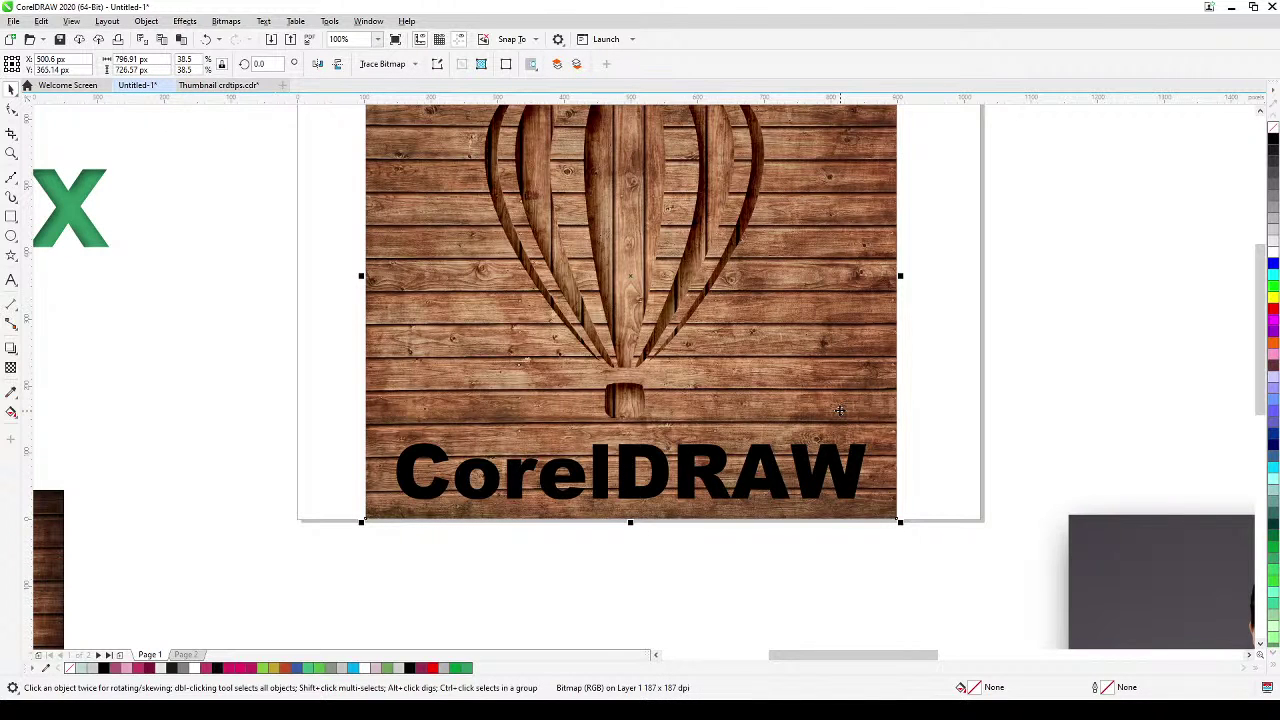
key("KP_Add")
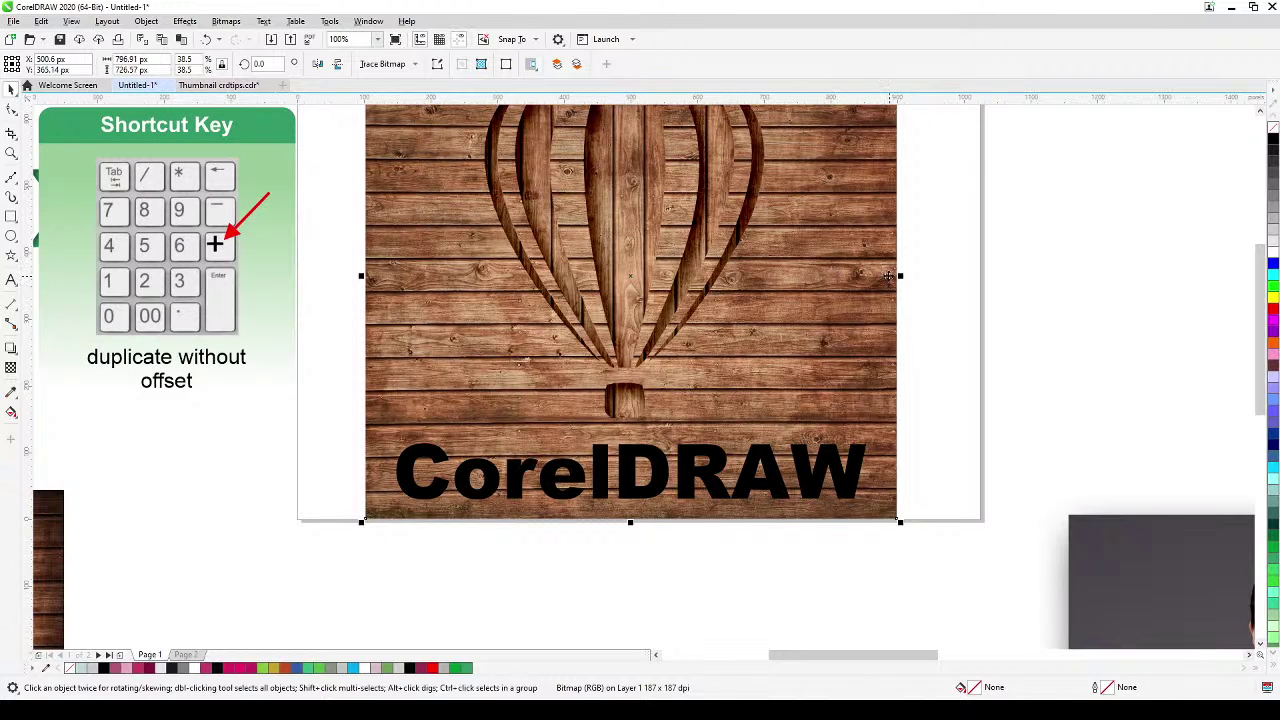
left_click(146, 21)
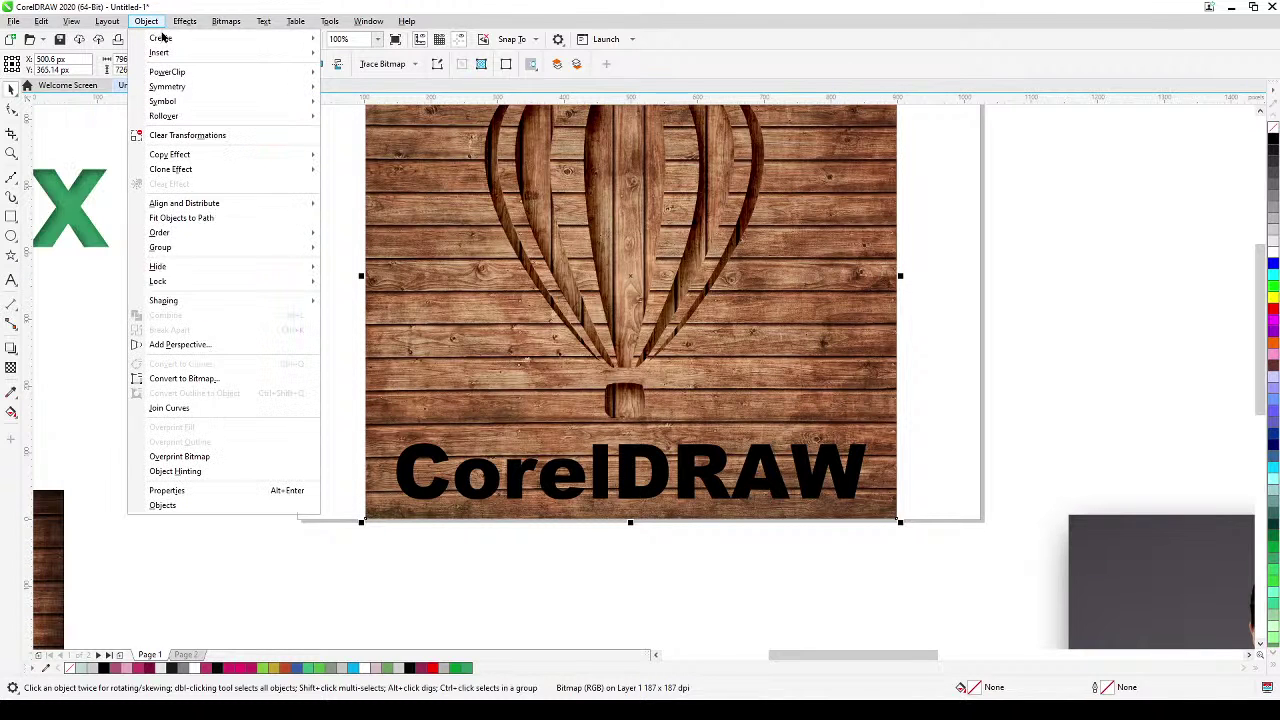
mouse_move(203, 76)
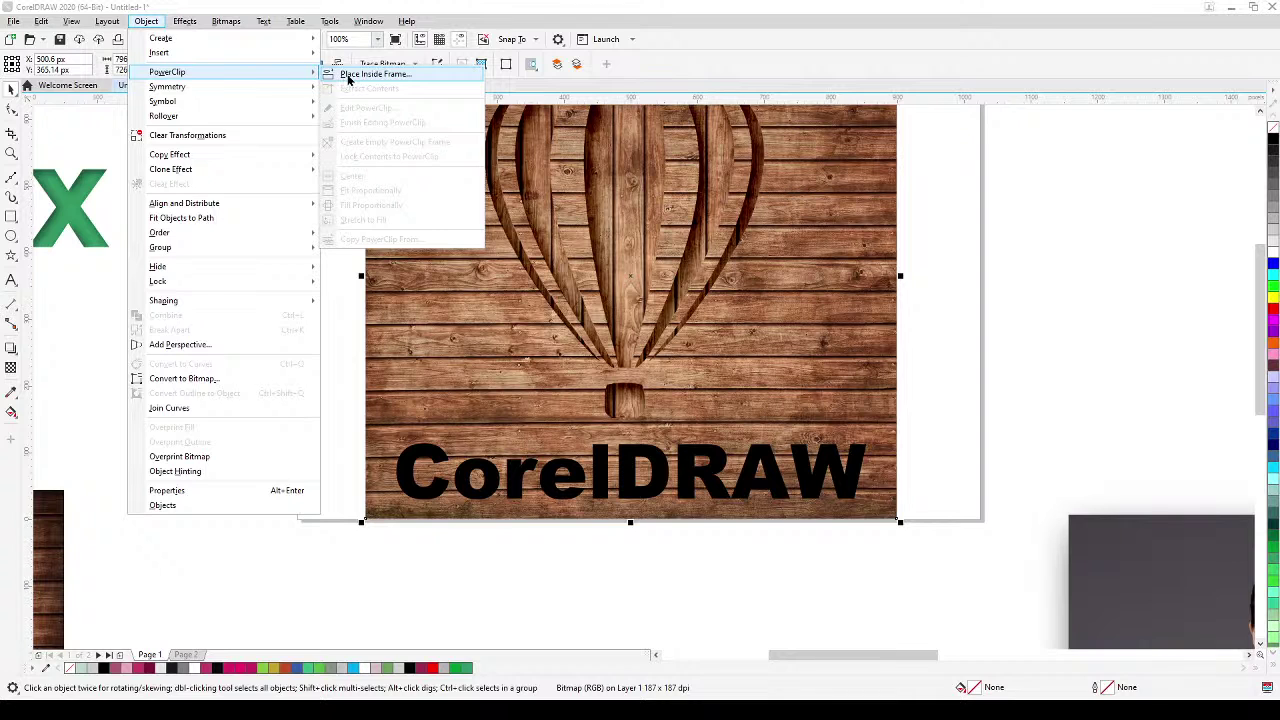
left_click(348, 77)
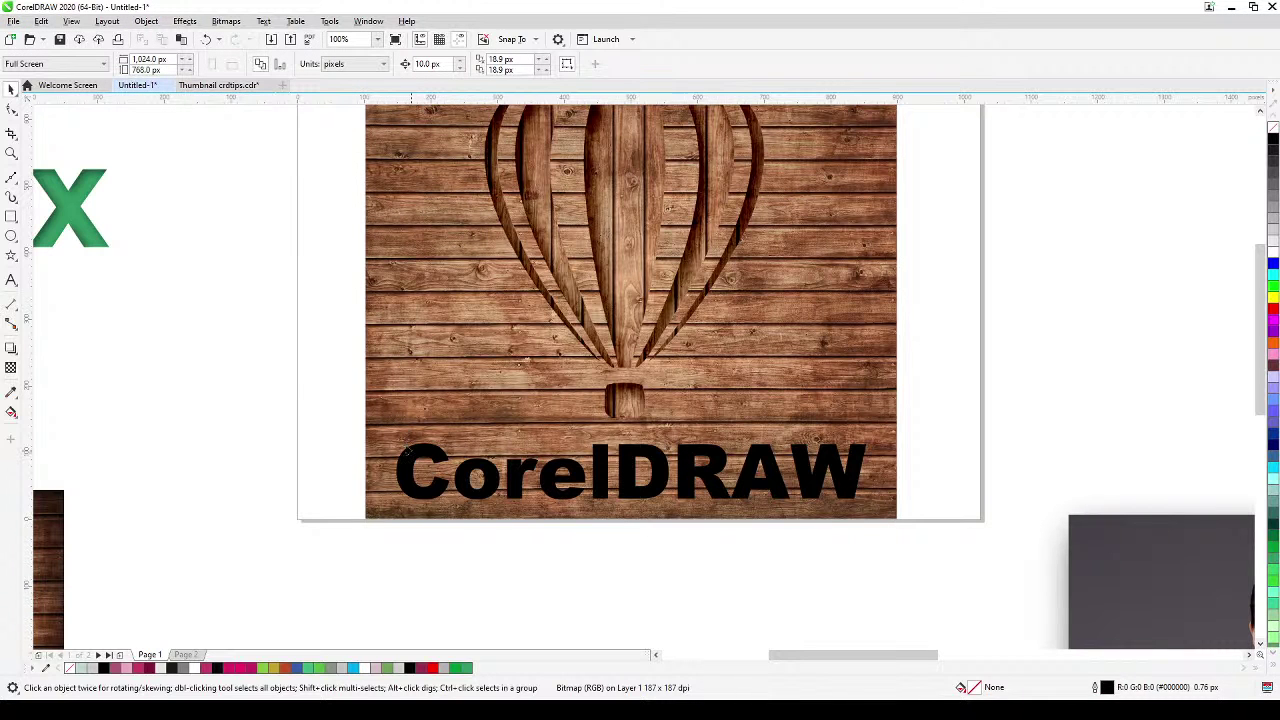
left_click(410, 450)
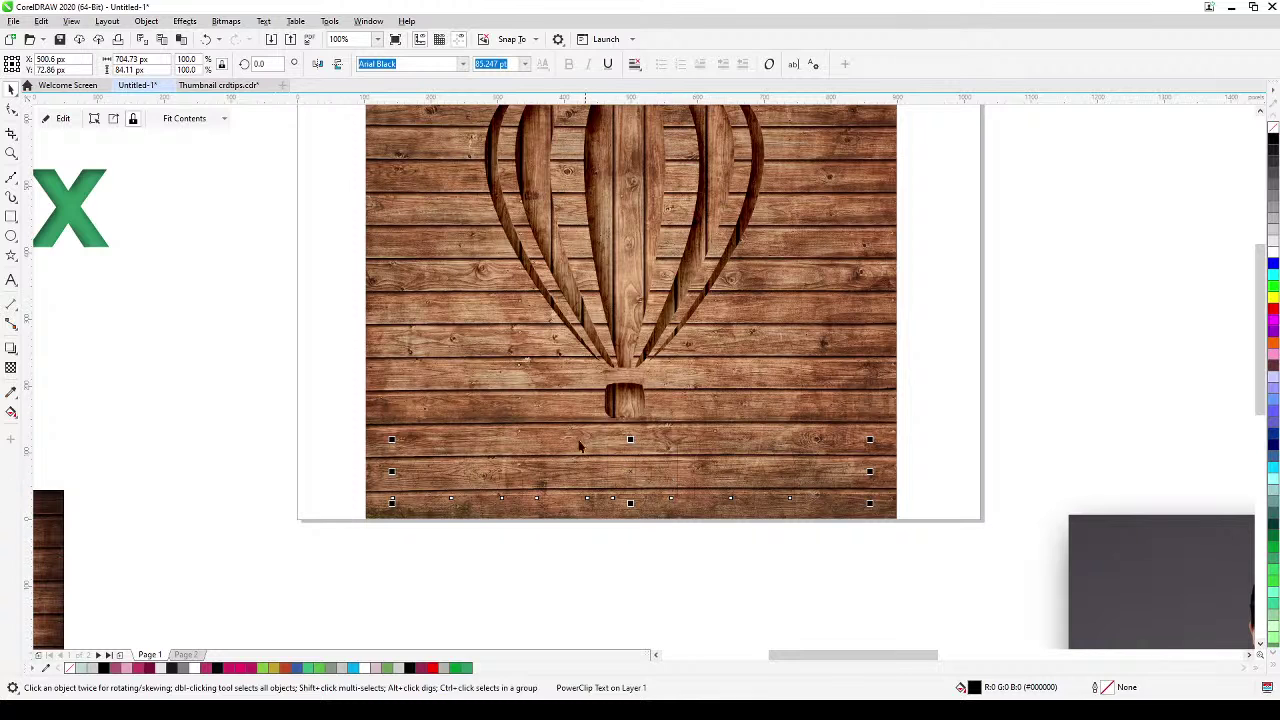
Copy the balloon's inner shadow effect onto the wood-filled CorelDRAW text
left_click_drag(237, 260, 201, 320)
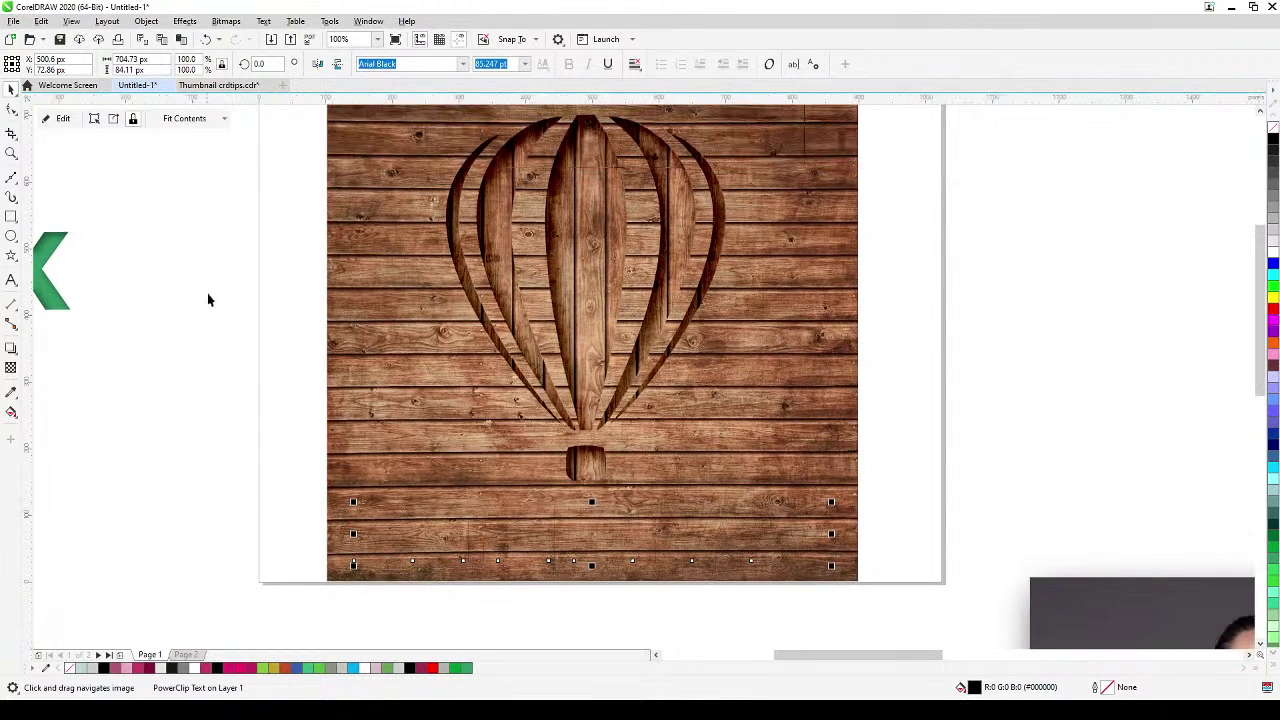
left_click(146, 21)
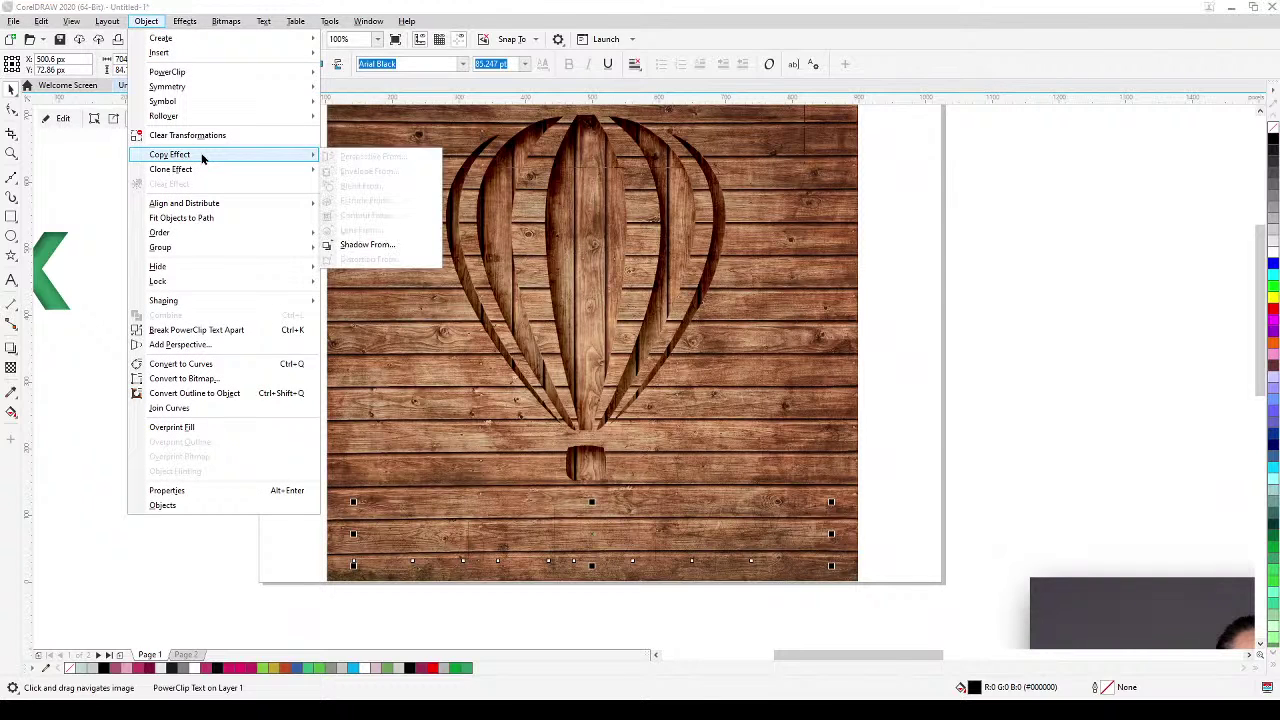
mouse_move(197, 170)
left_click(362, 245)
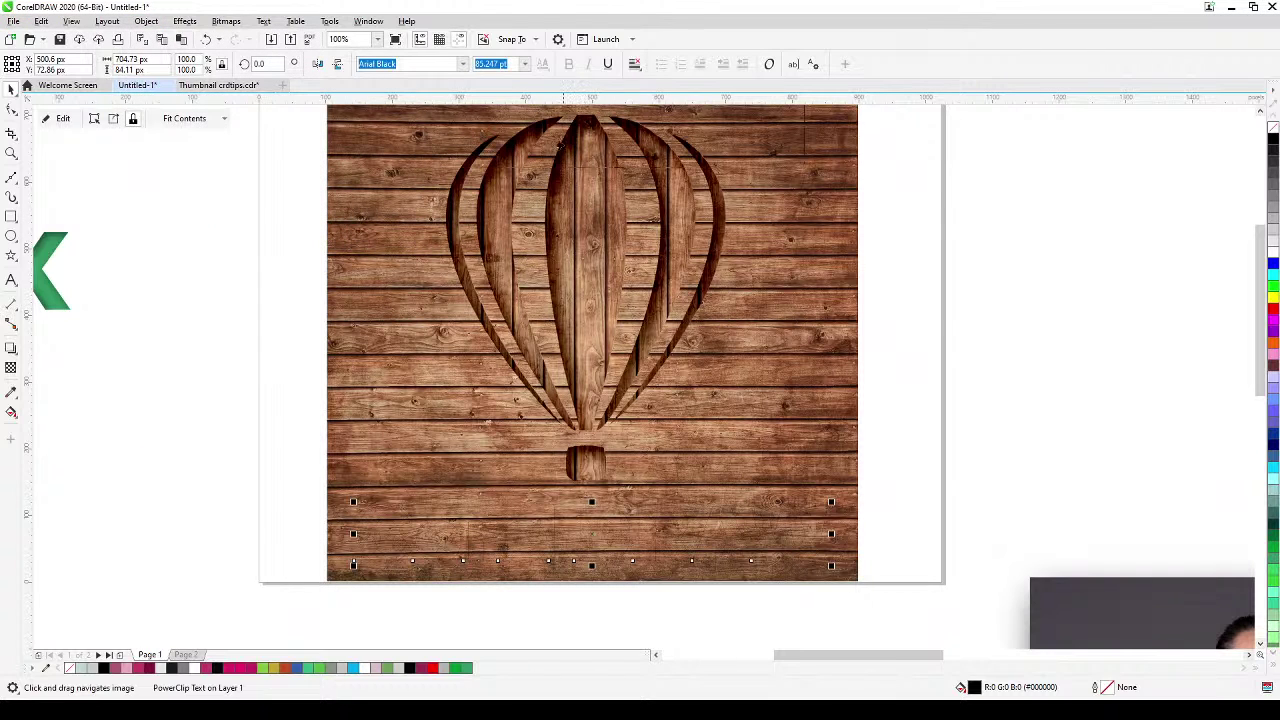
left_click(562, 147)
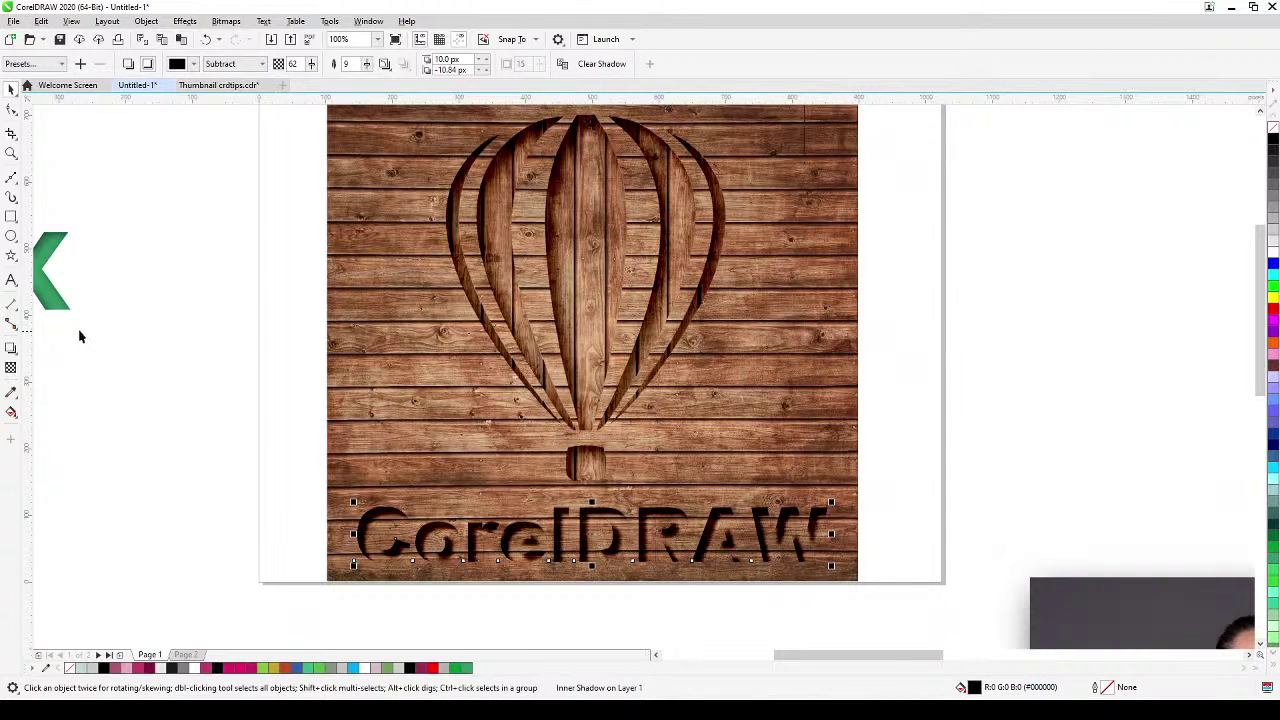
left_click(108, 385)
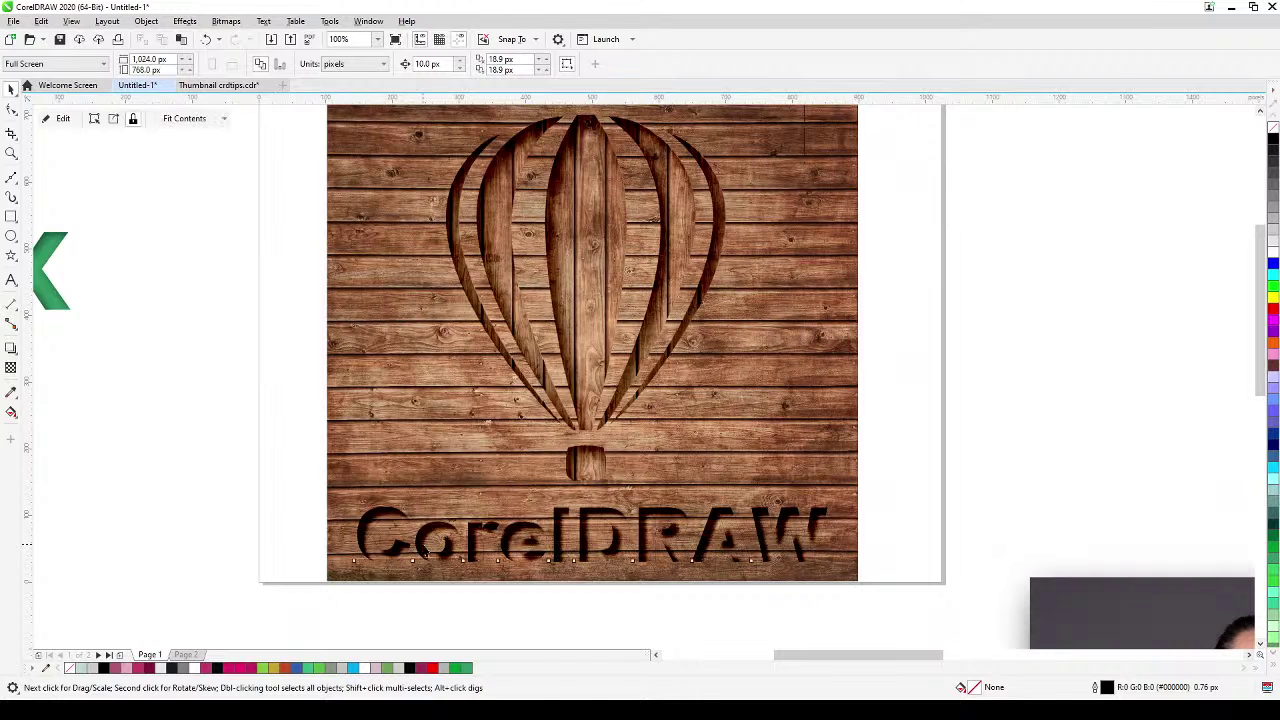
Shorten the text's inner shadow offset to 4.2 px horizontally and -4.38 px vertically, and set its opacity to 72
left_click(424, 547)
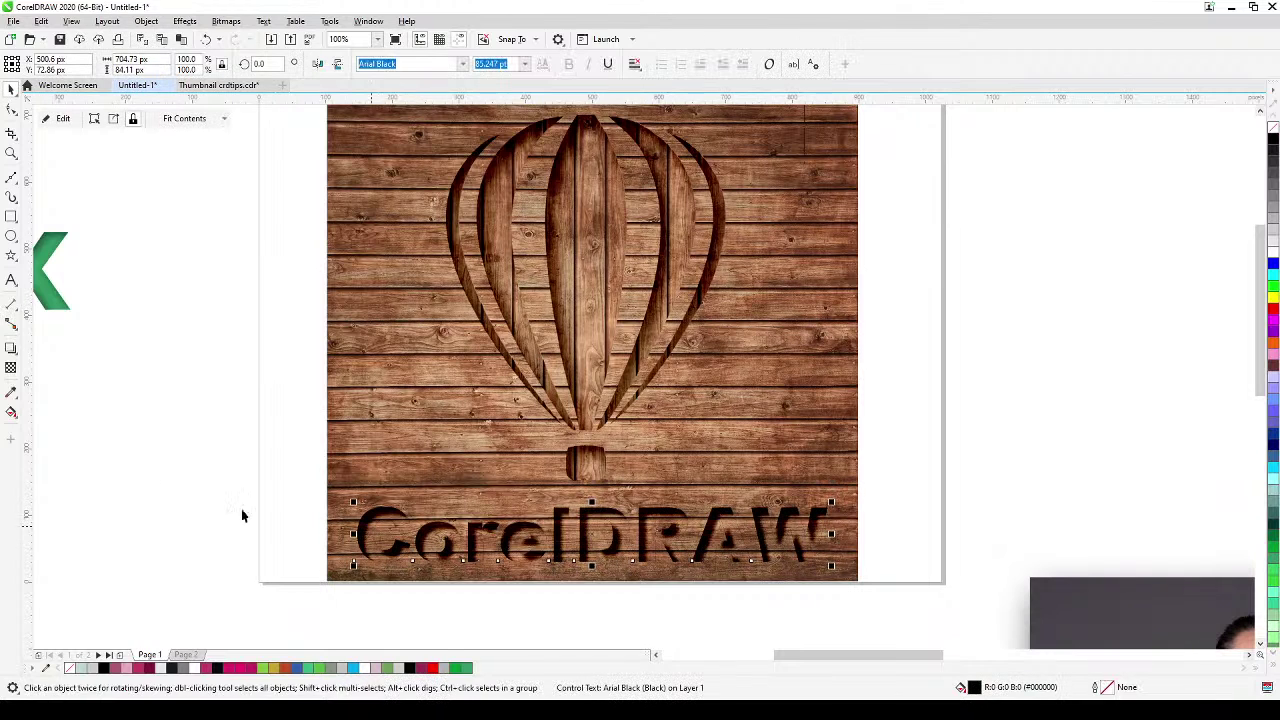
left_click(11, 348)
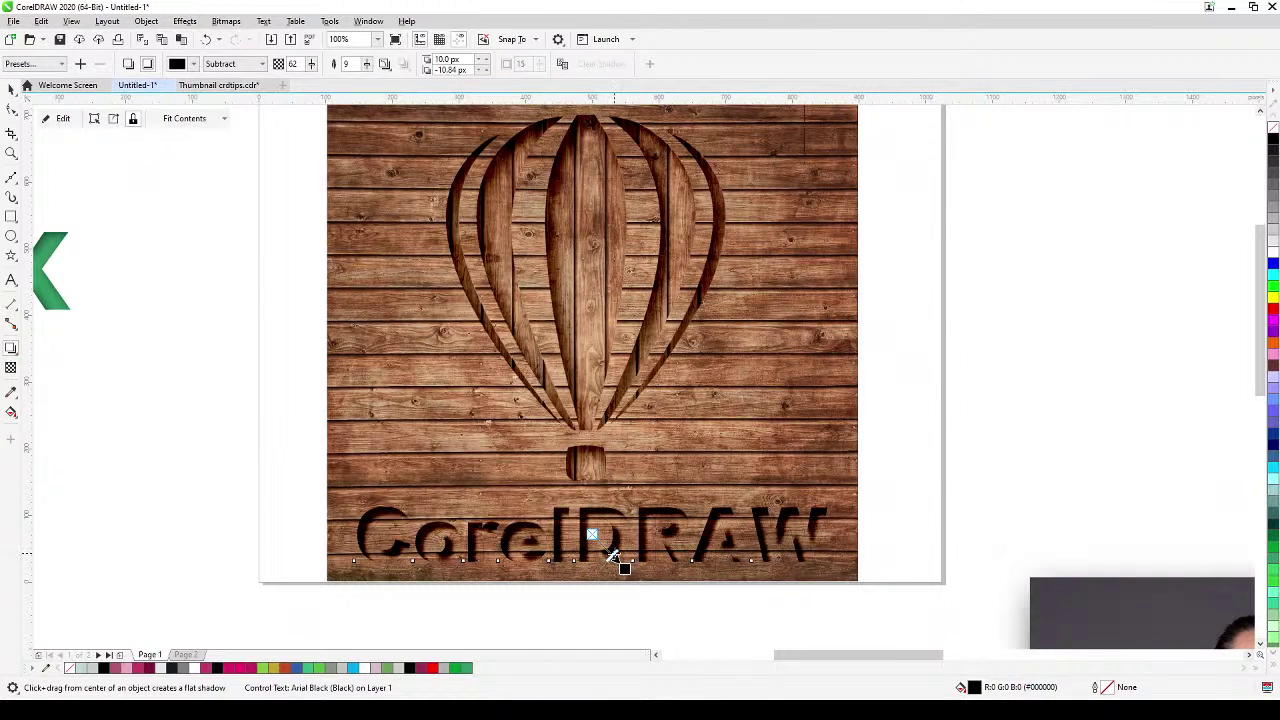
left_click_drag(612, 556, 593, 537)
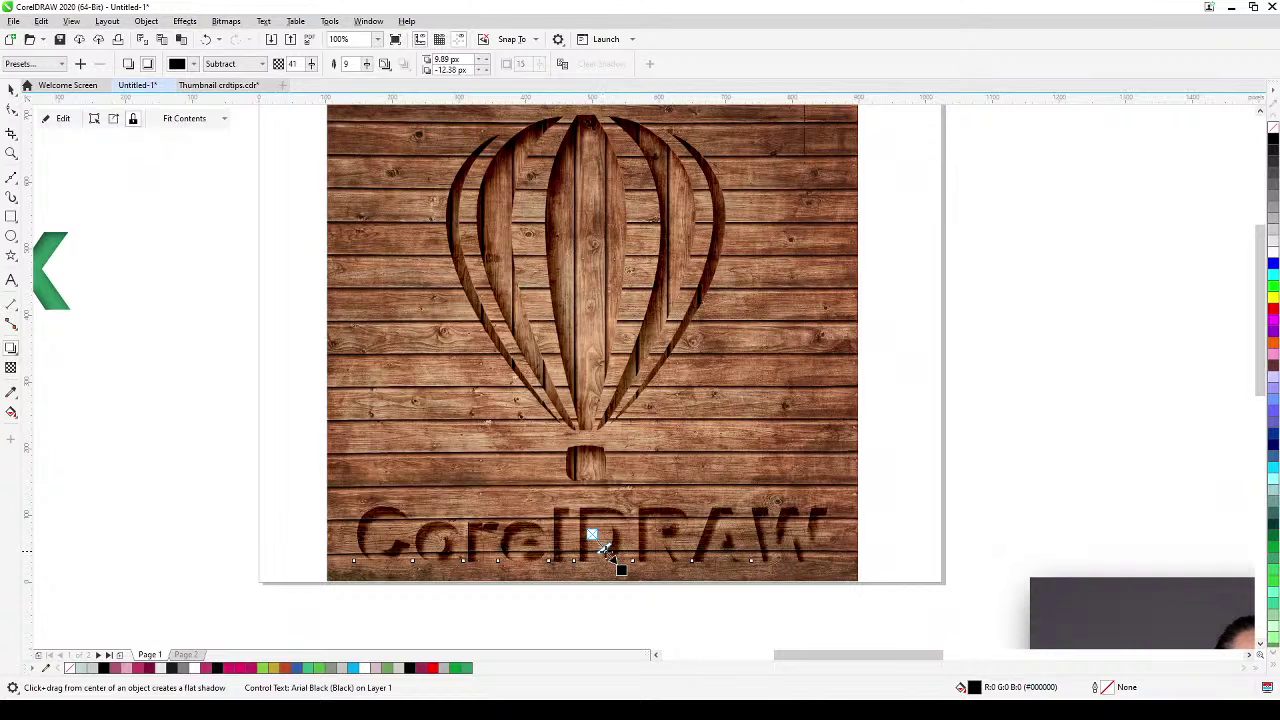
left_click_drag(604, 549, 621, 564)
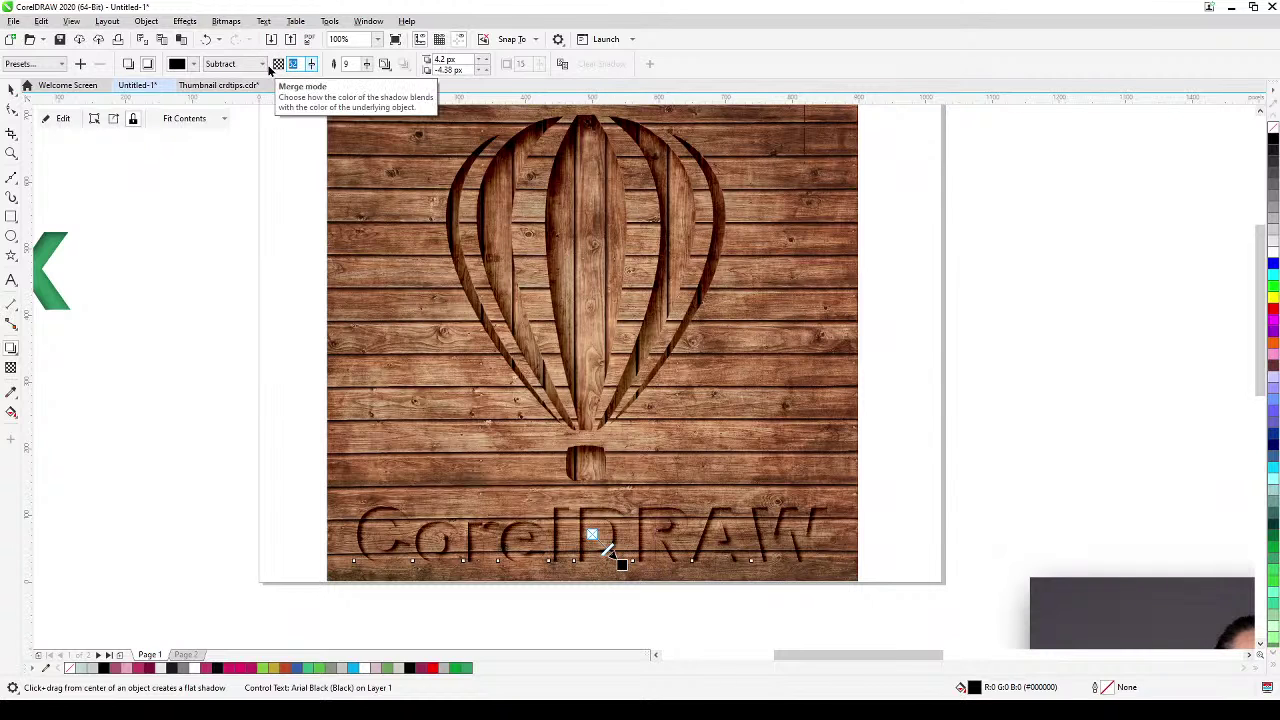
type("72")
key("Return")
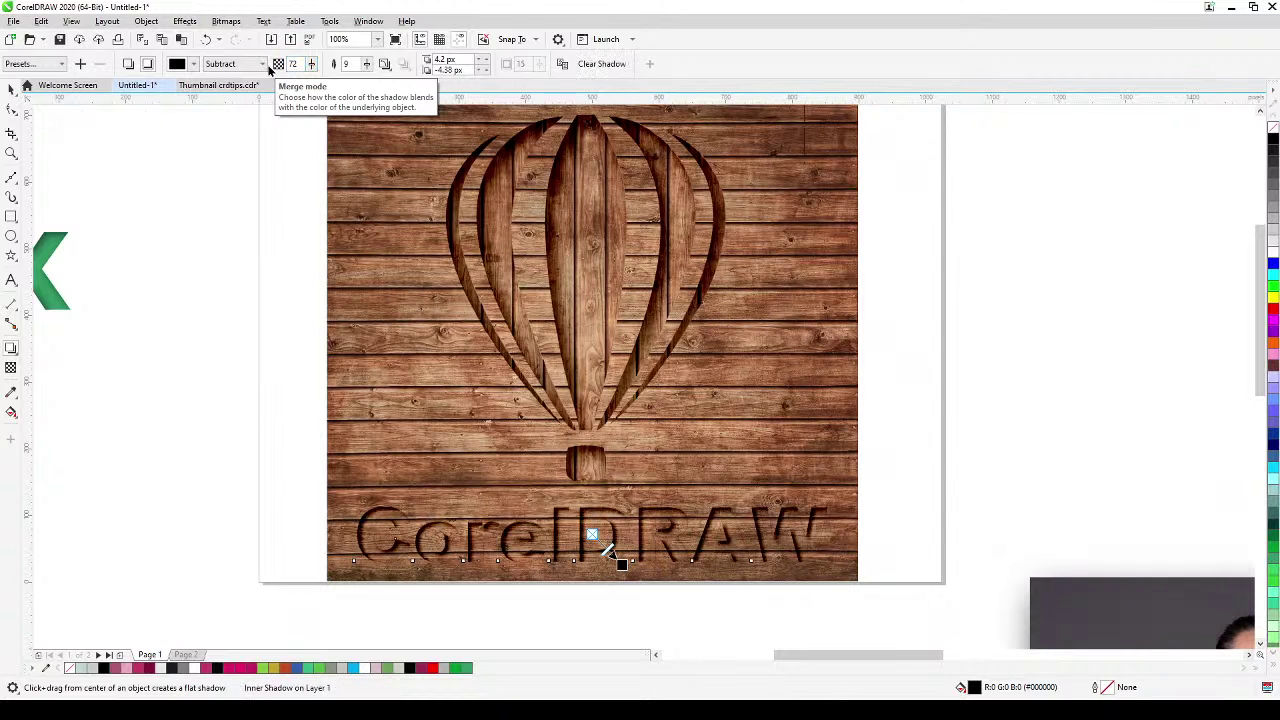
left_click(11, 88)
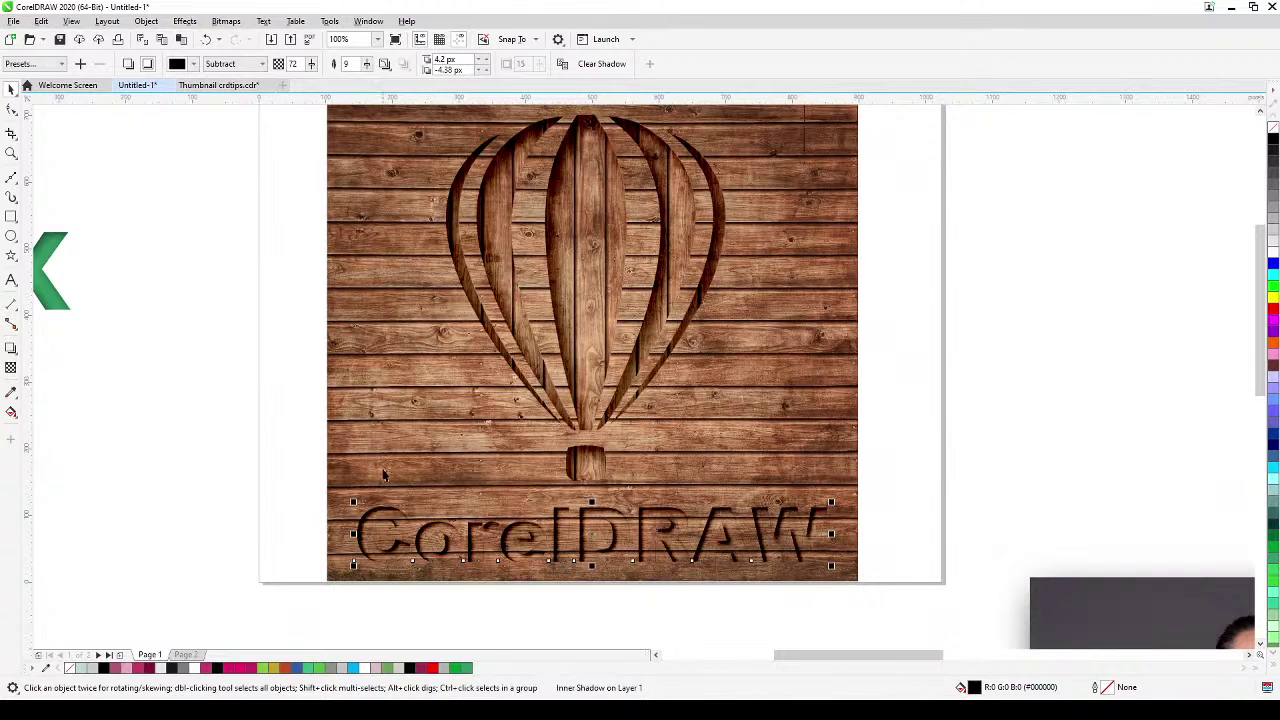
left_click(146, 22)
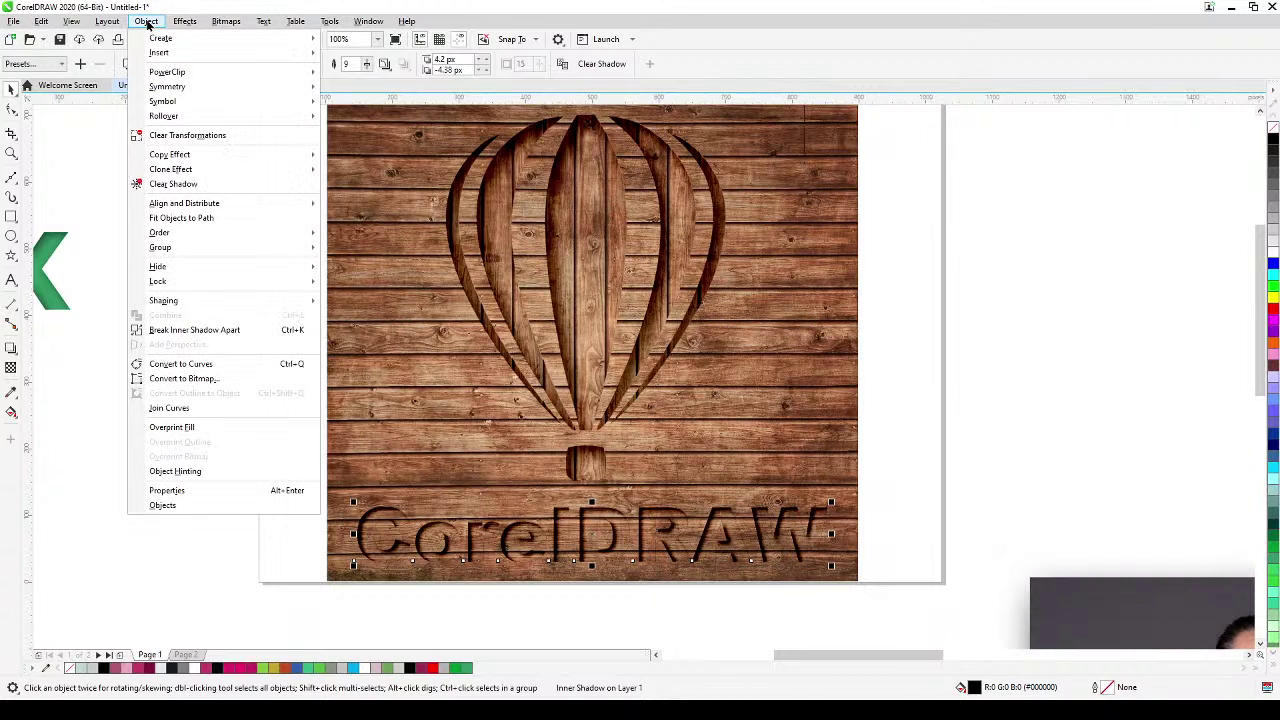
mouse_move(170, 78)
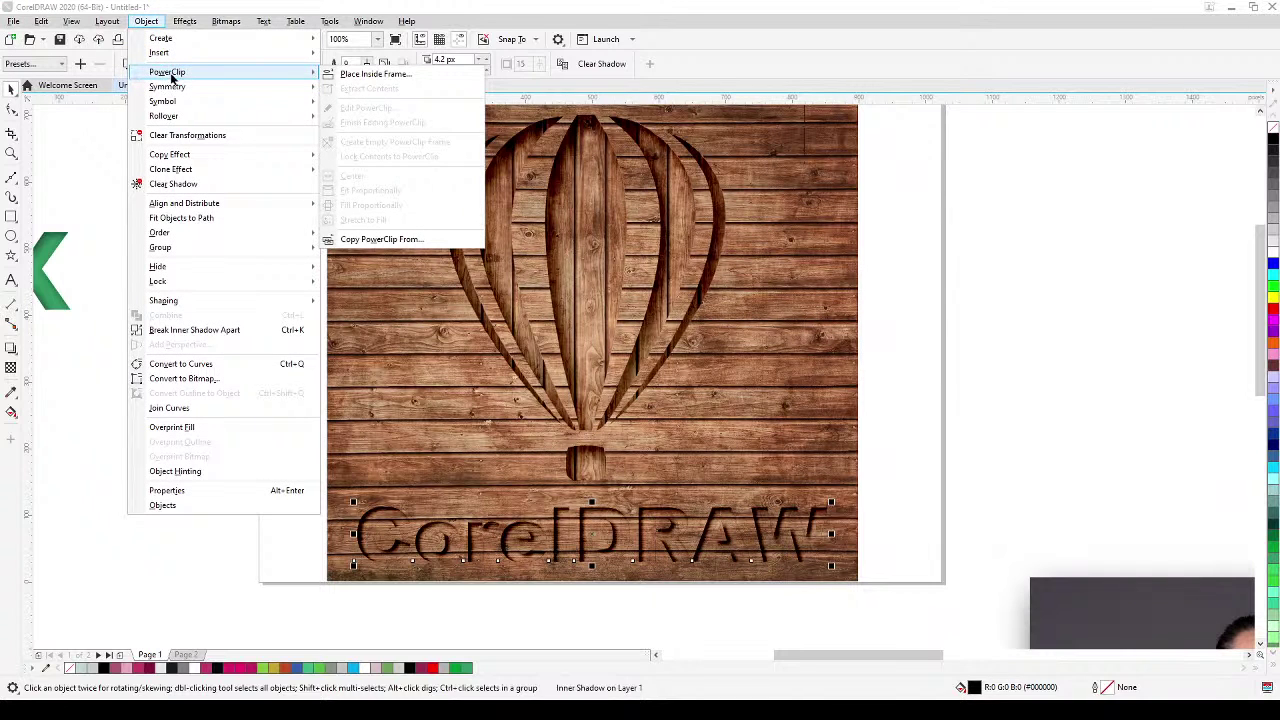
left_click(114, 129)
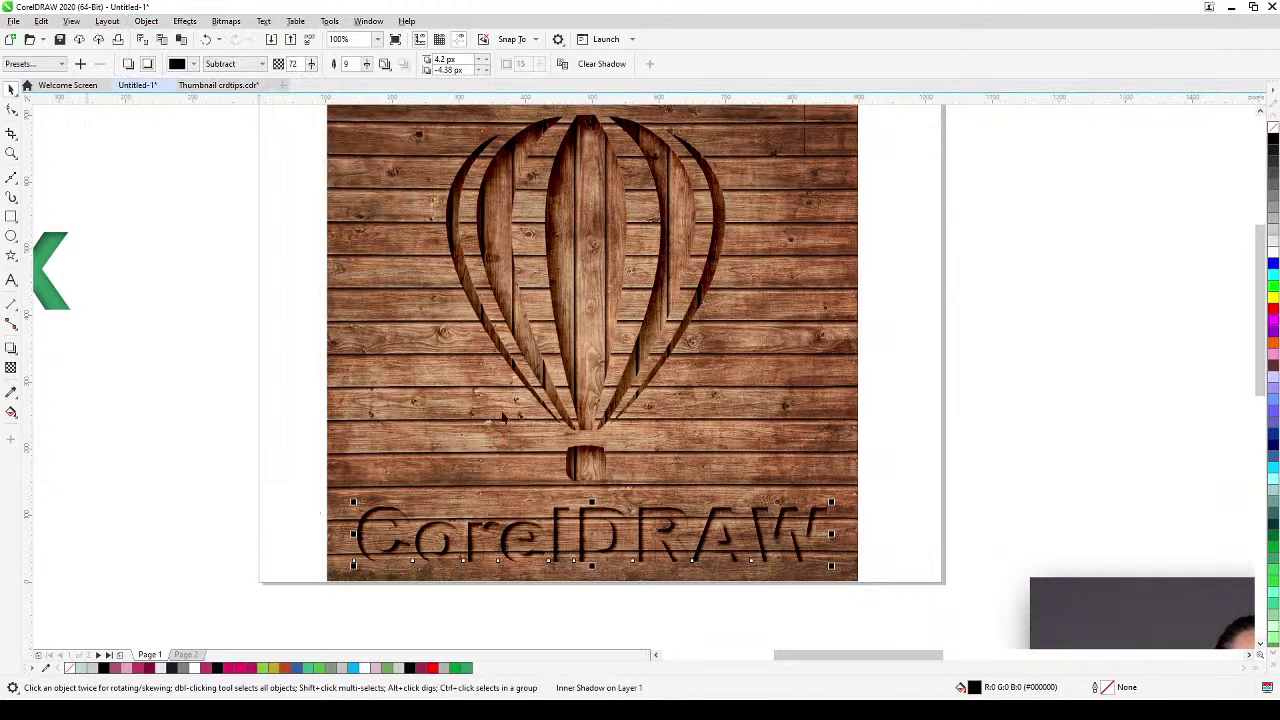
left_click(590, 534)
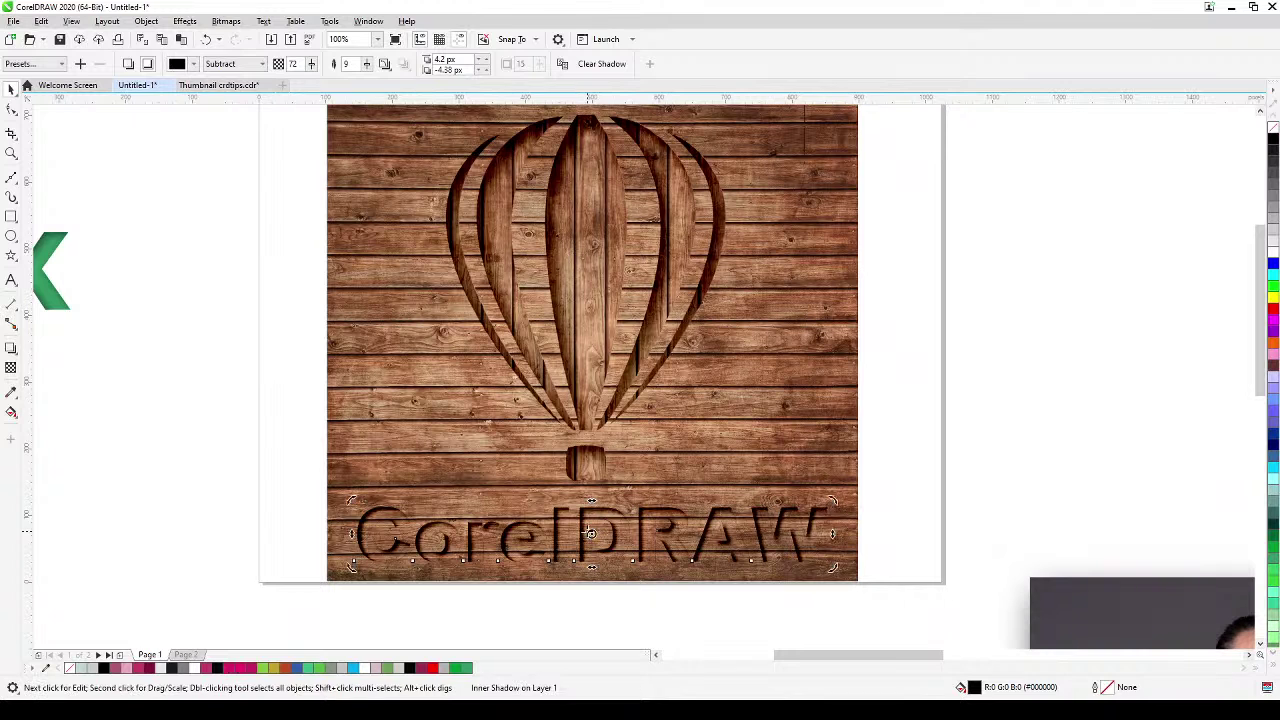
left_click(151, 483)
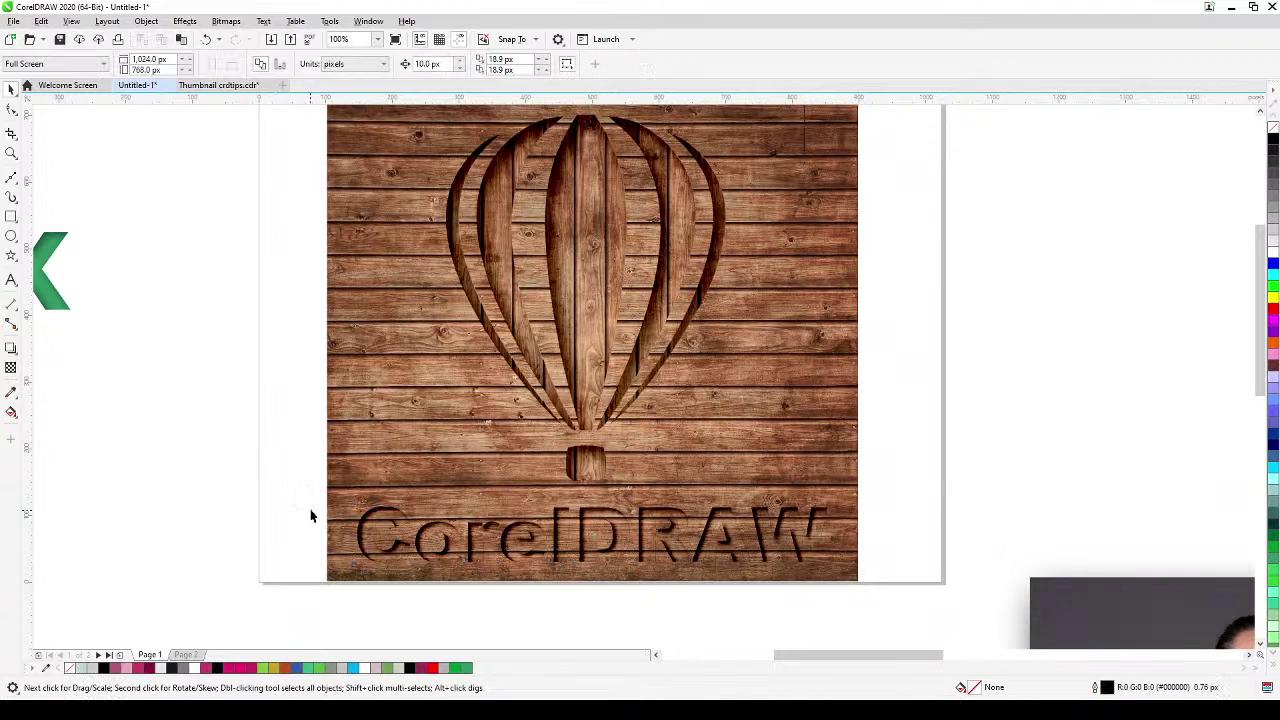
Open the CorelDRAW text's PowerClip contents for editing and rotate the wood texture by 90 degrees
left_click(380, 530)
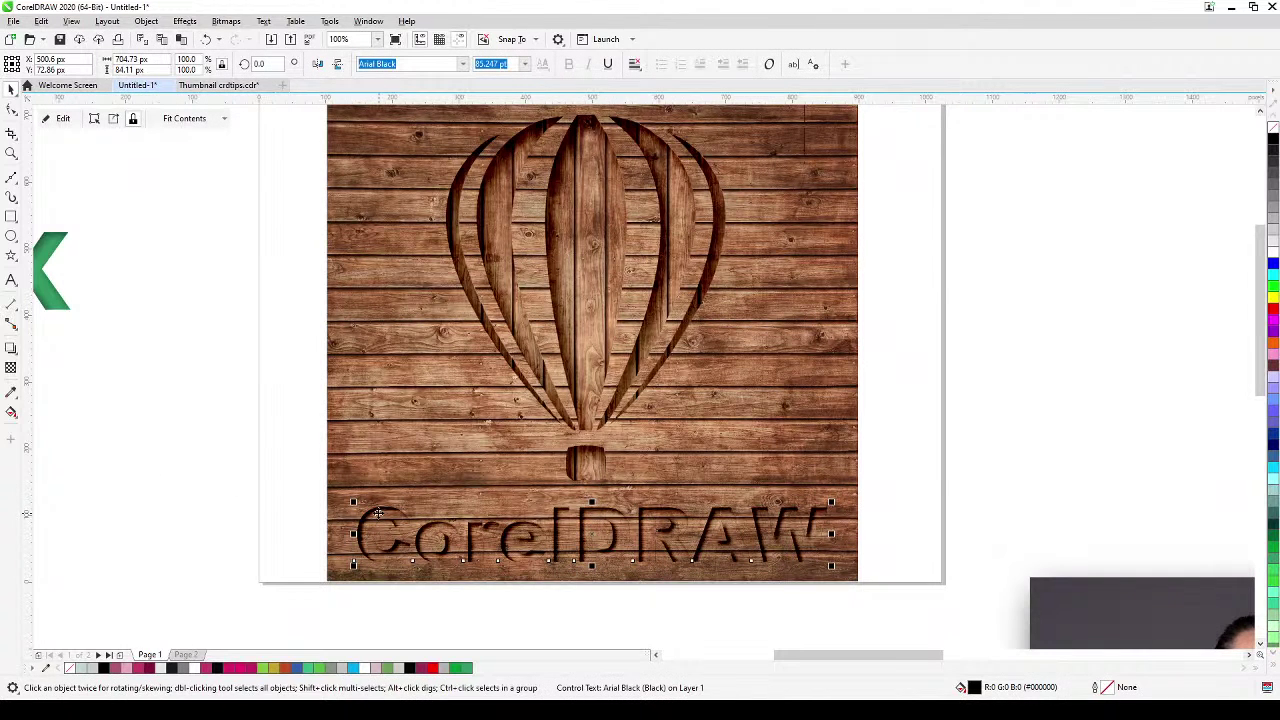
left_click(57, 119)
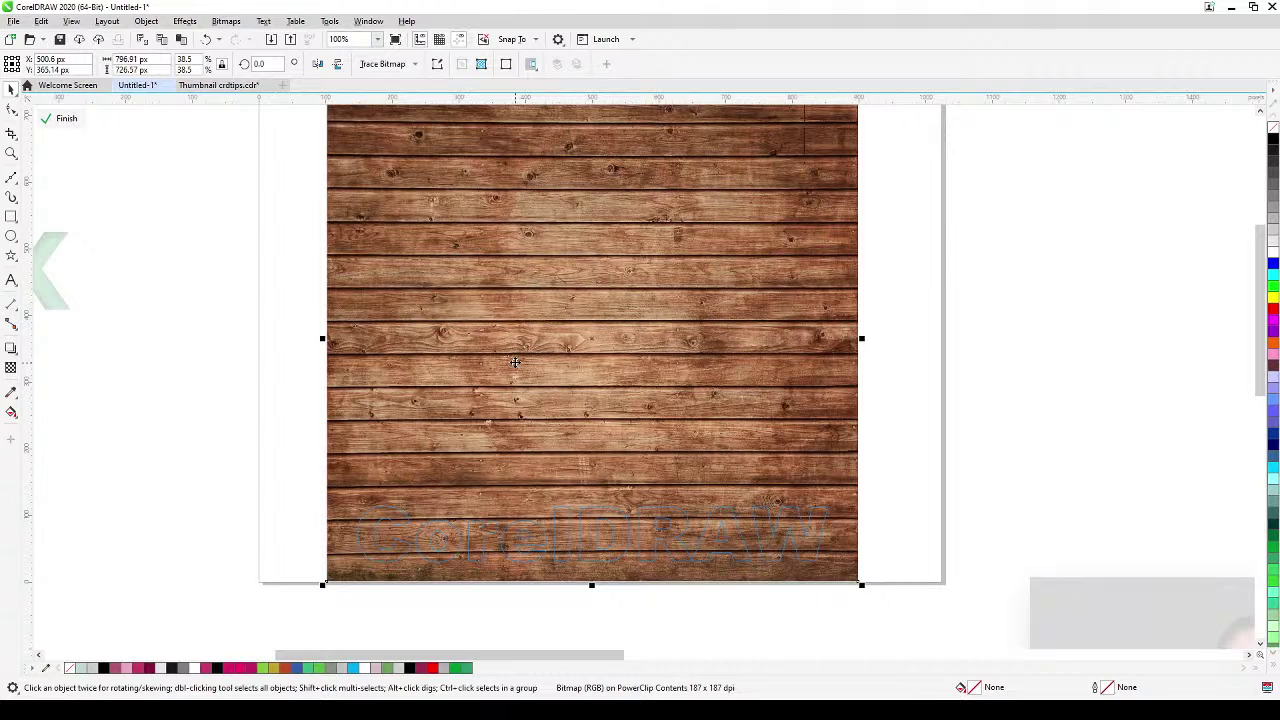
left_click(258, 63)
type("9")
key("Return")
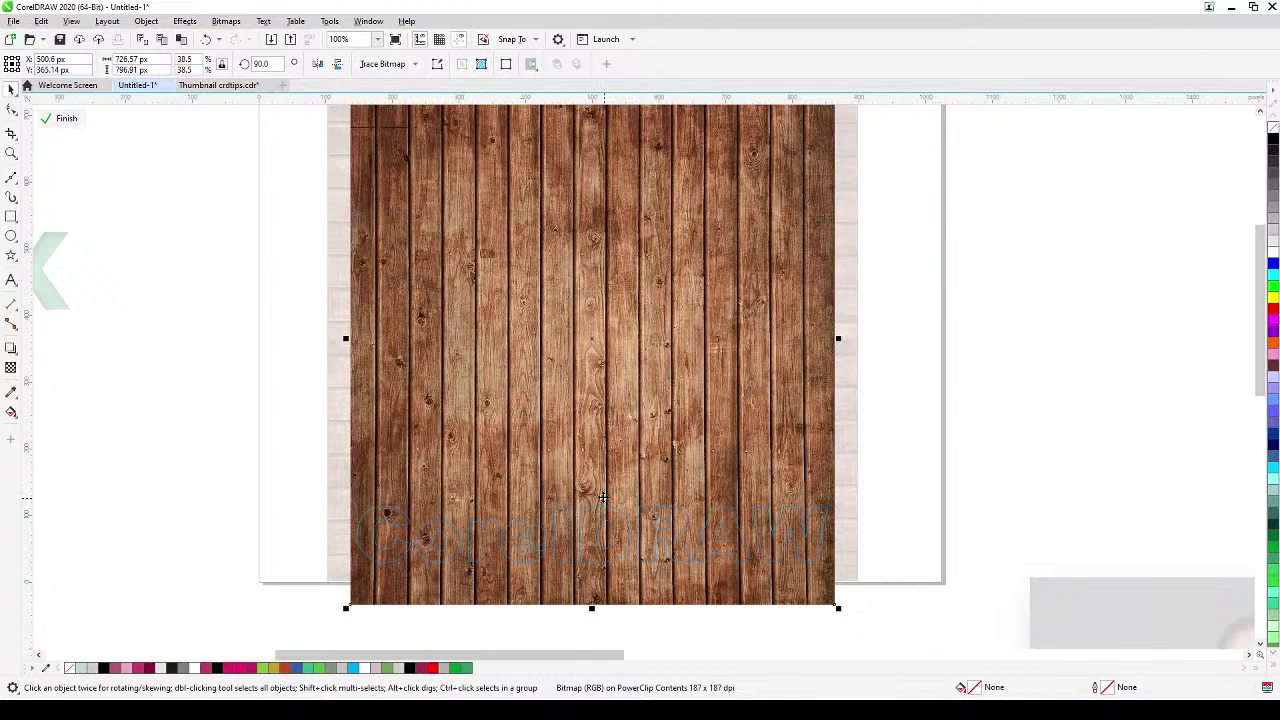
Finish editing the CorelDRAW text's PowerClip contents and deselect the text
left_click(62, 119)
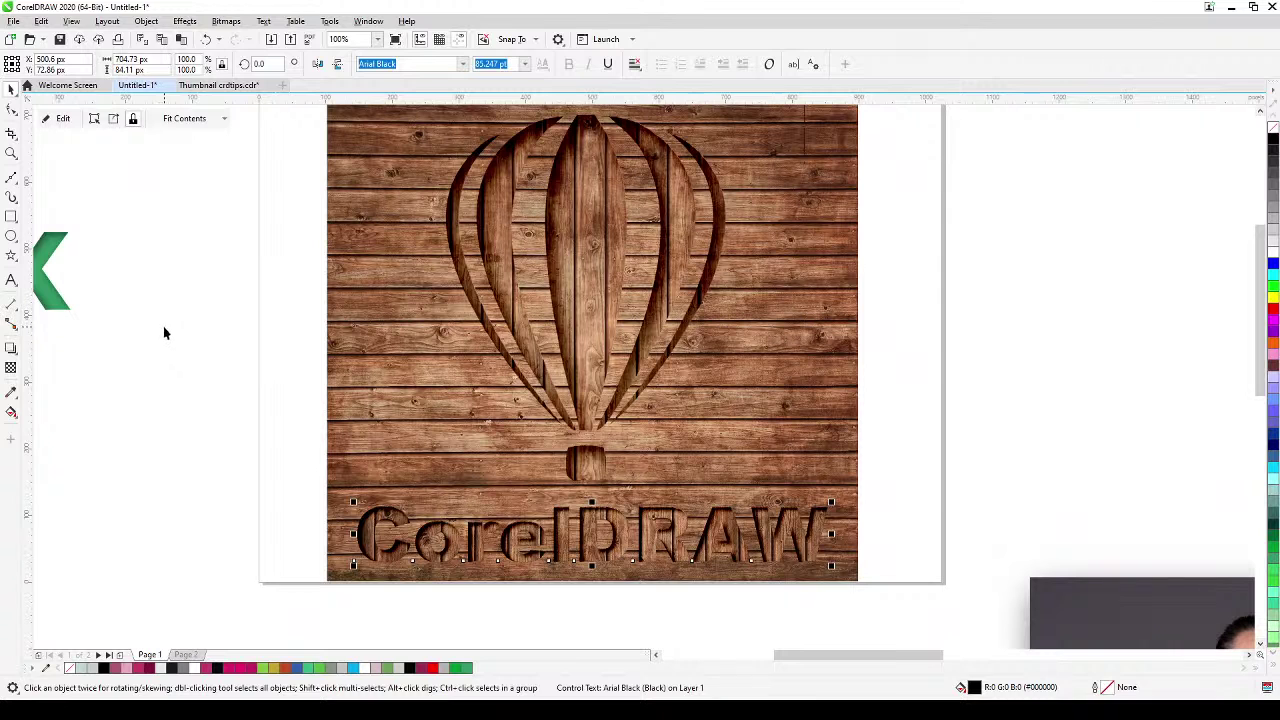
left_click(165, 331)
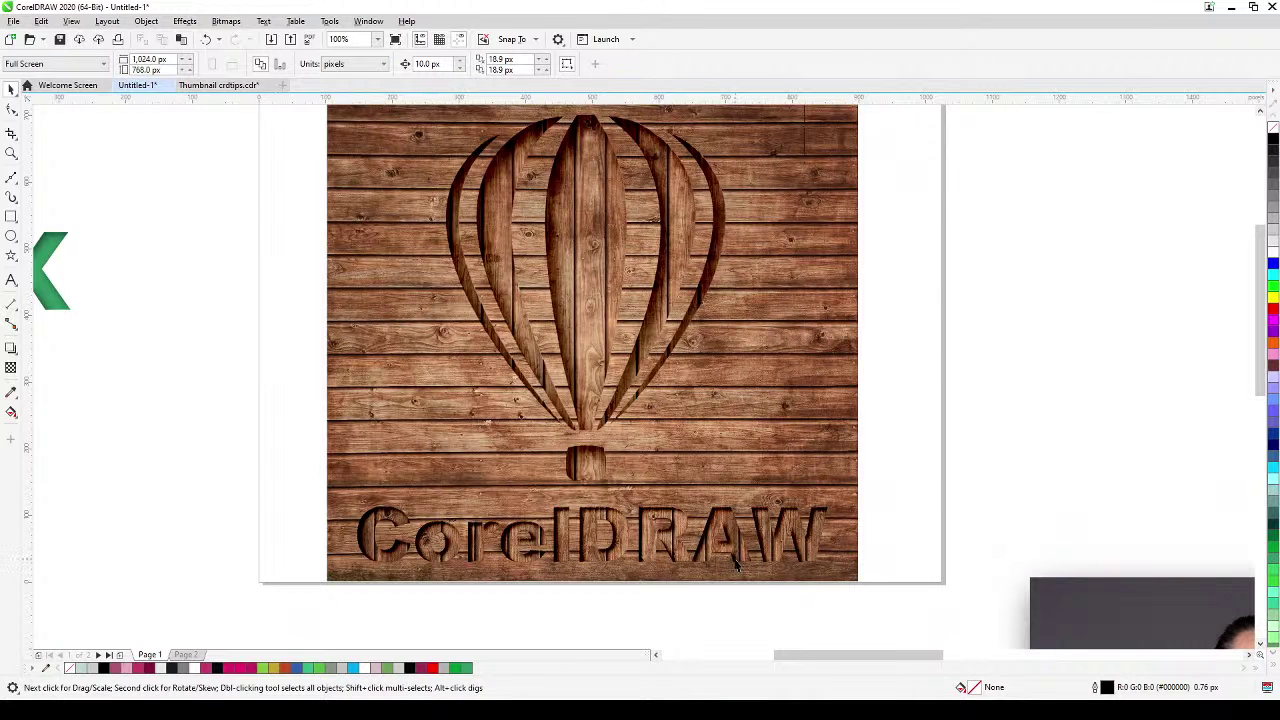
Add a black inner shadow with a width of 28 to the wood background behind the balloon and text
scroll(735, 562, "down", 2)
left_click_drag(735, 562, 800, 399)
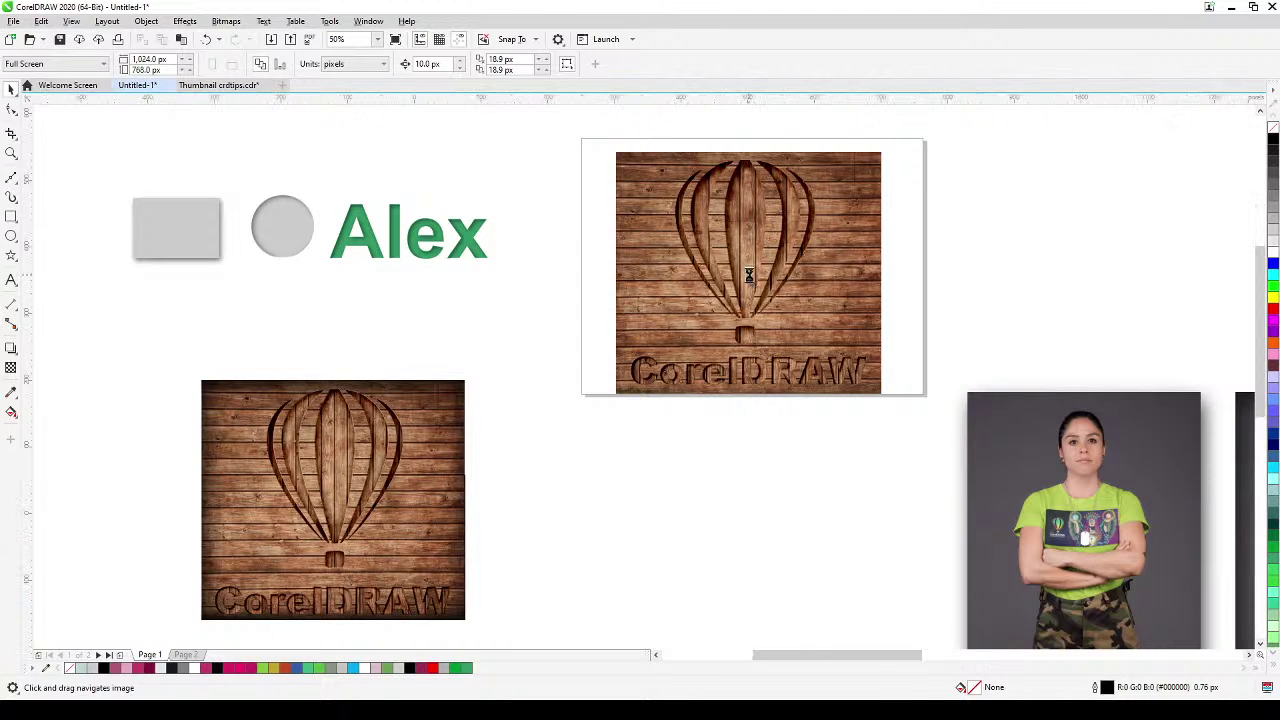
scroll(750, 285, "up", 2)
left_click_drag(746, 289, 716, 375)
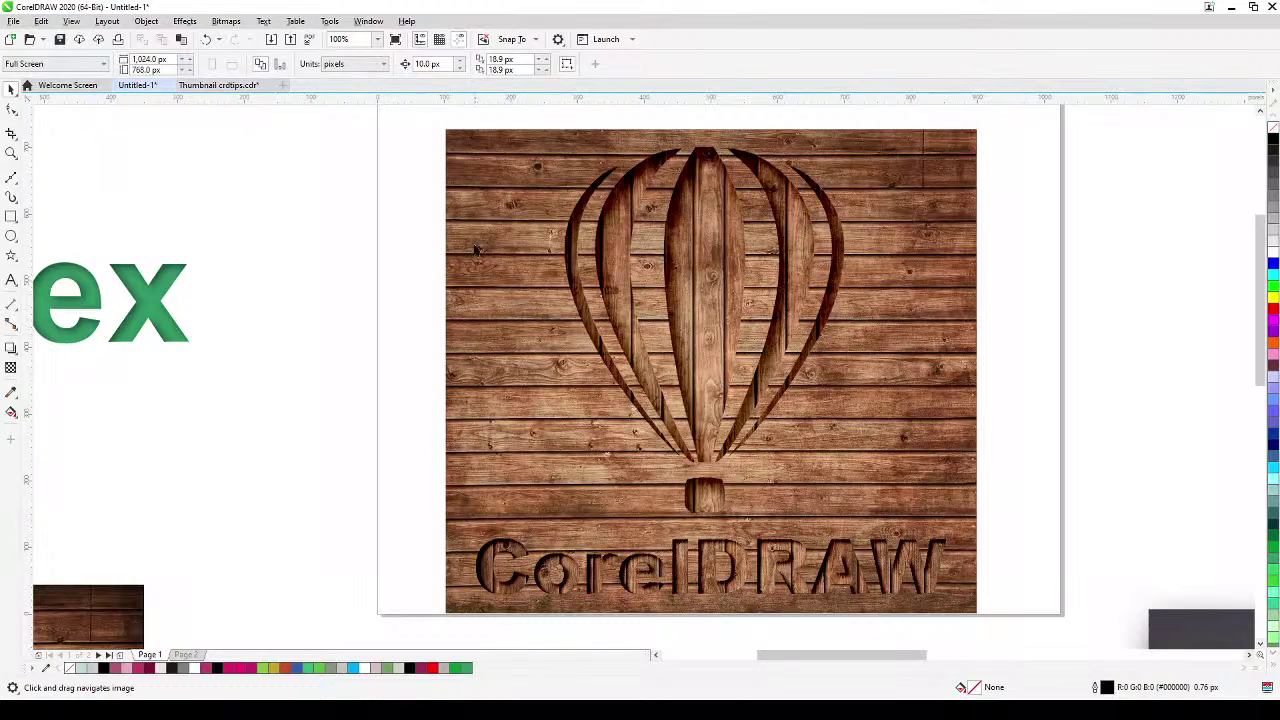
left_click(476, 249)
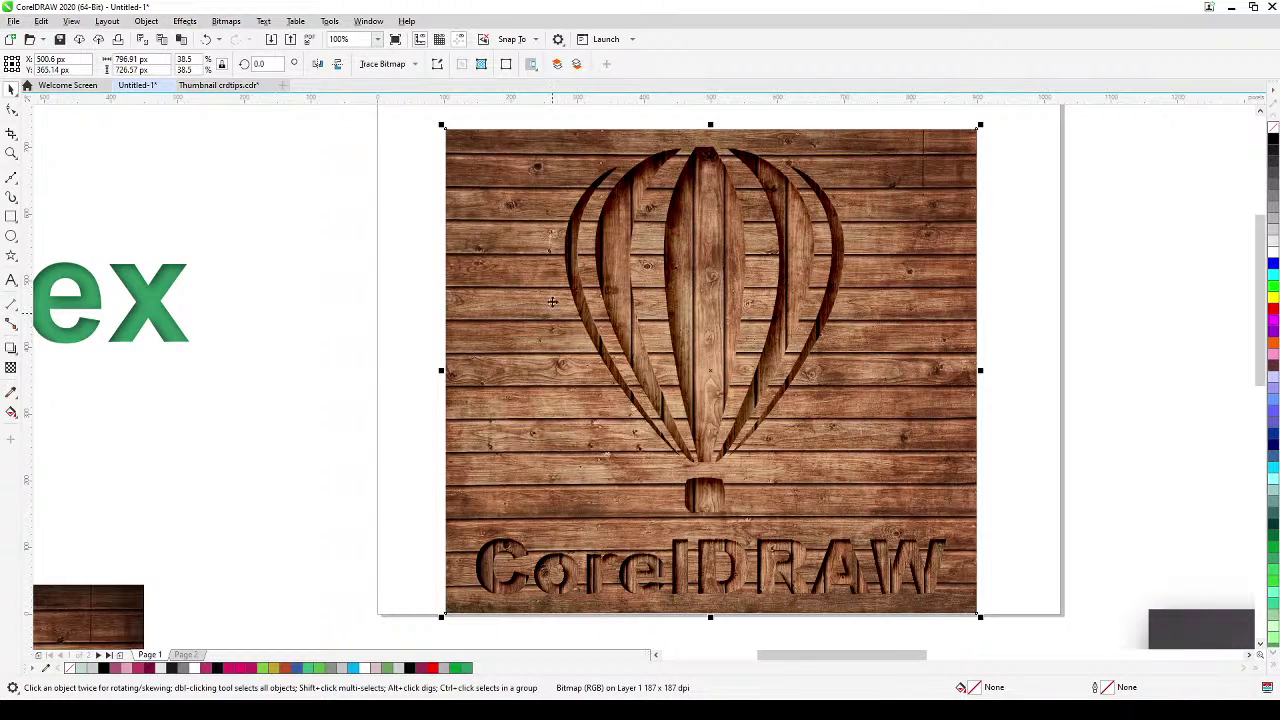
left_click(11, 349)
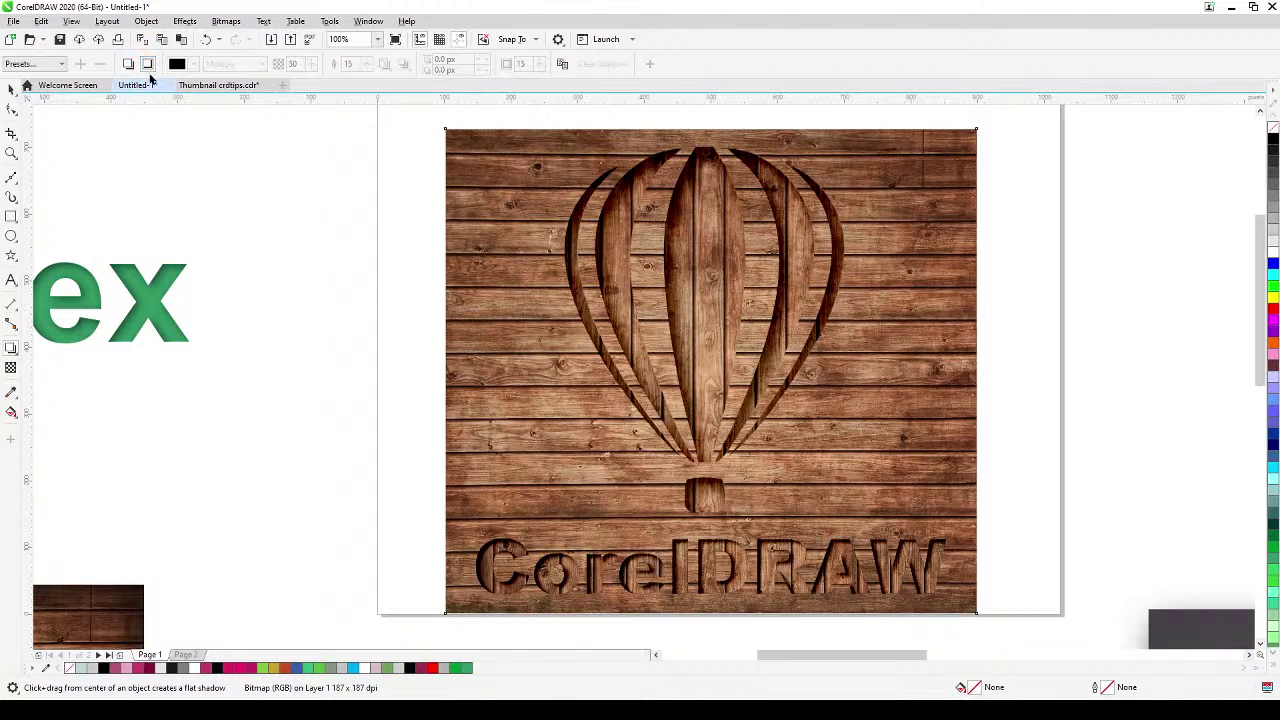
left_click_drag(612, 380, 907, 538)
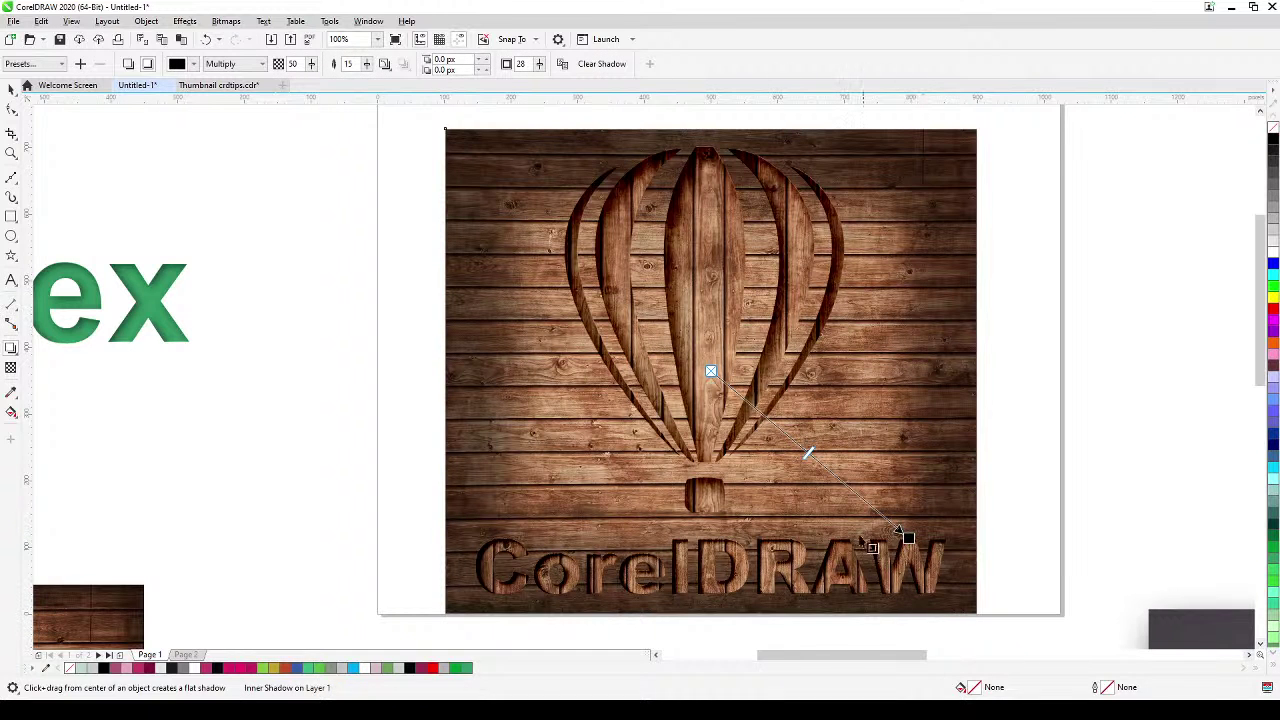
Lower the opacity of the wood background's inner shadow to 27 and deselect it
left_click_drag(810, 456, 762, 414)
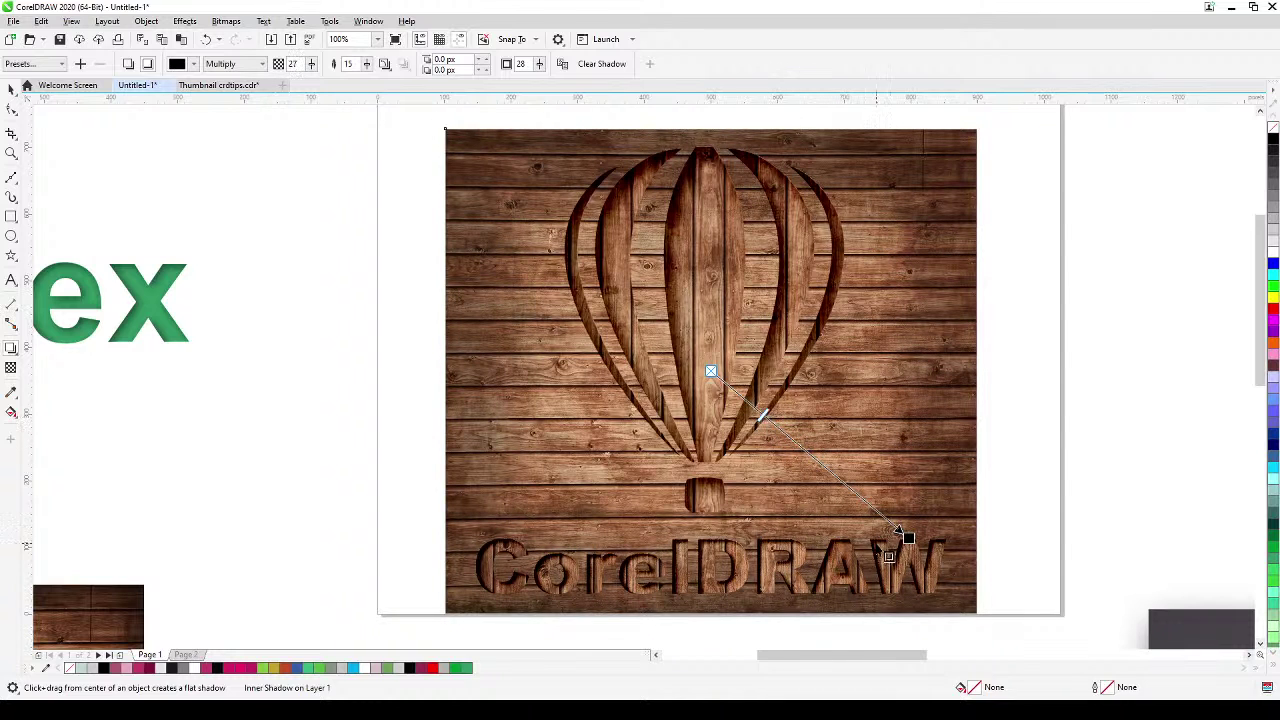
left_click(11, 88)
left_click(257, 229)
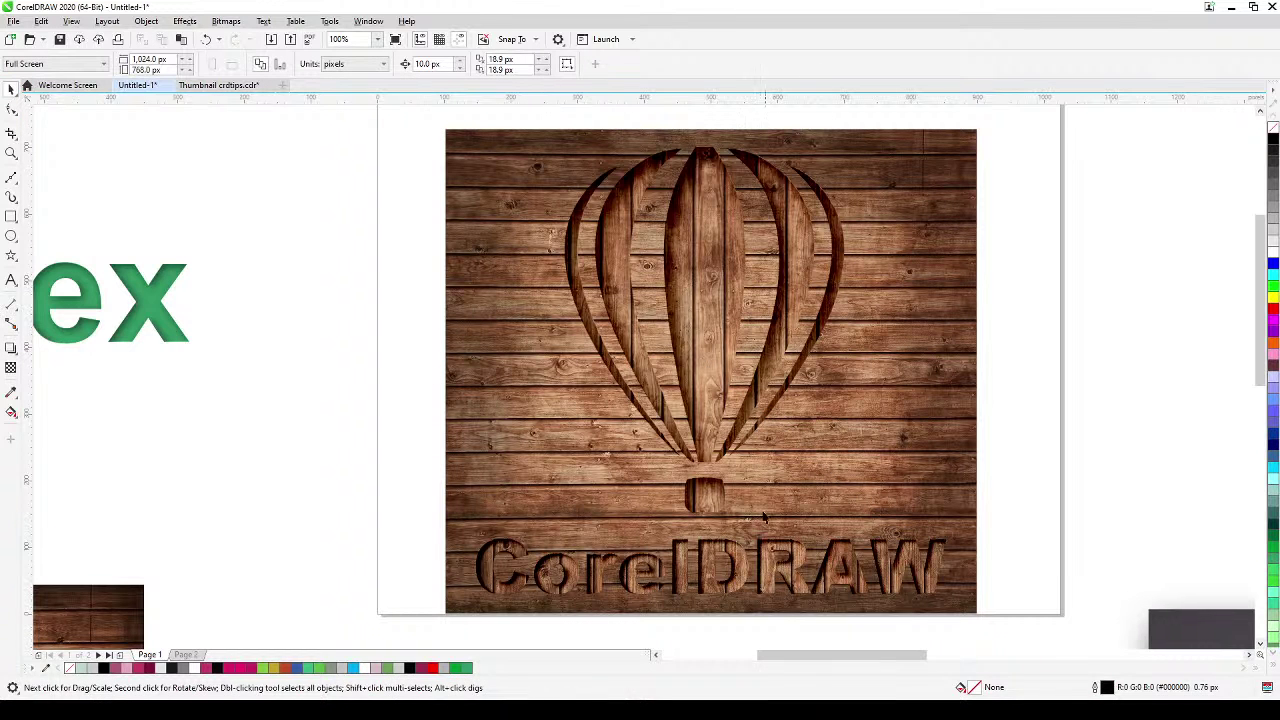
Examine the finished carved-wood logo up close and alongside the green text, the grey shapes and the photo shadow examples
scroll(738, 454, "down", 1)
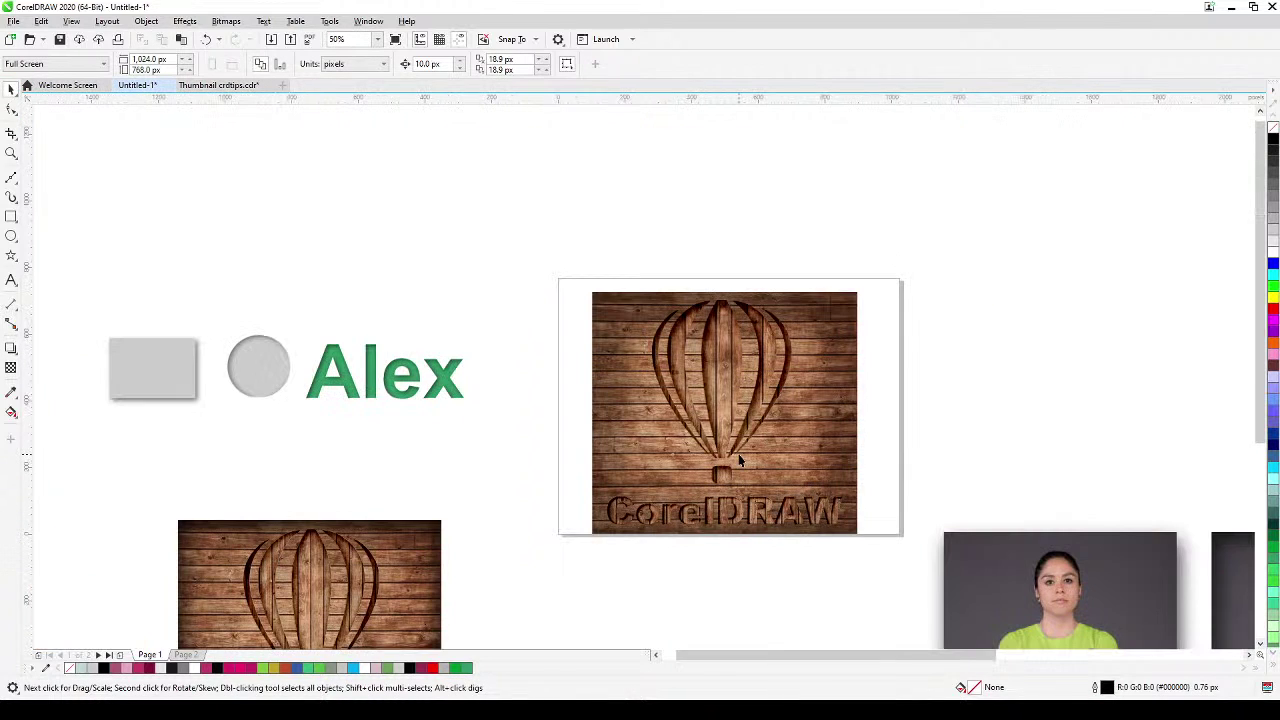
scroll(846, 474, "up", 1)
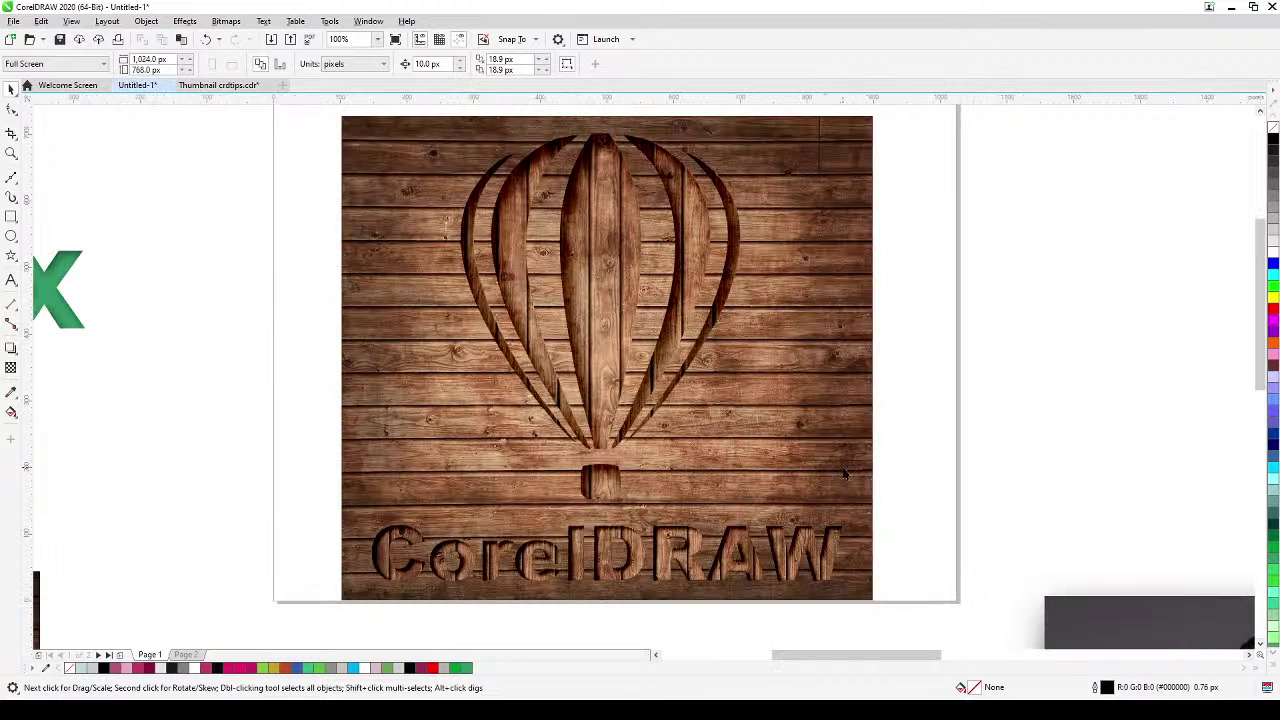
left_click_drag(905, 480, 820, 494)
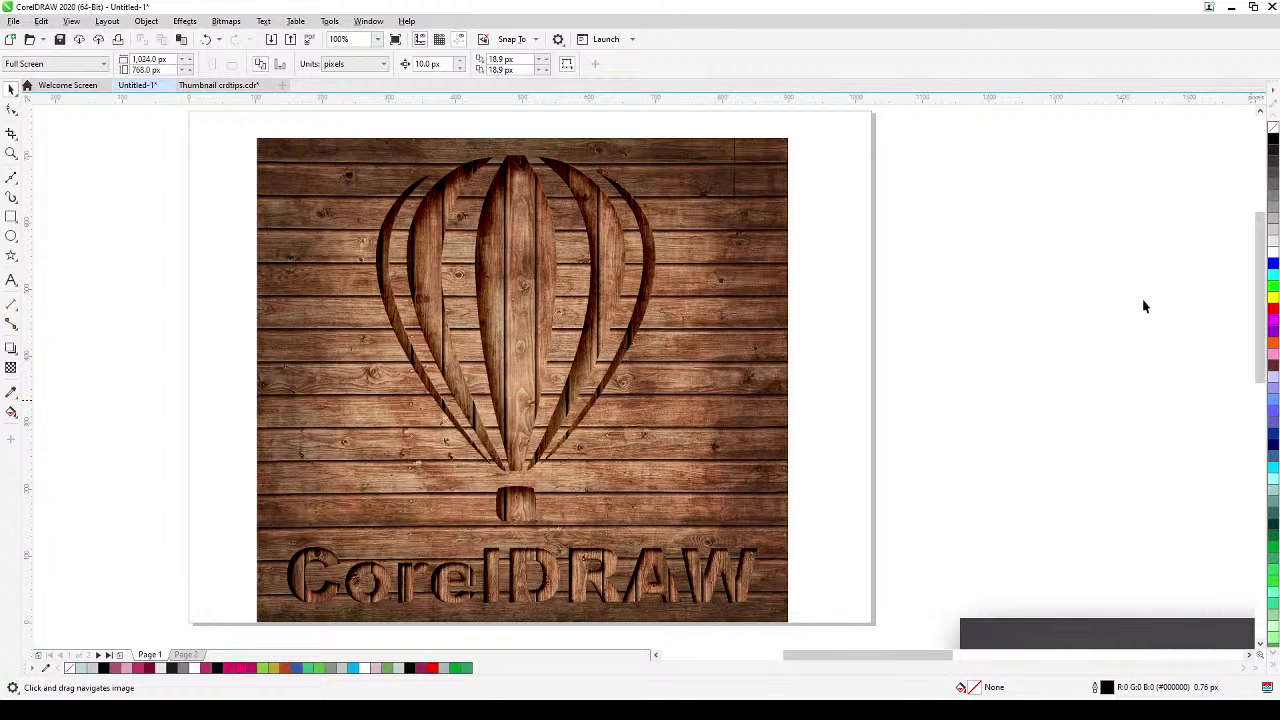
scroll(1107, 329, "down", 3)
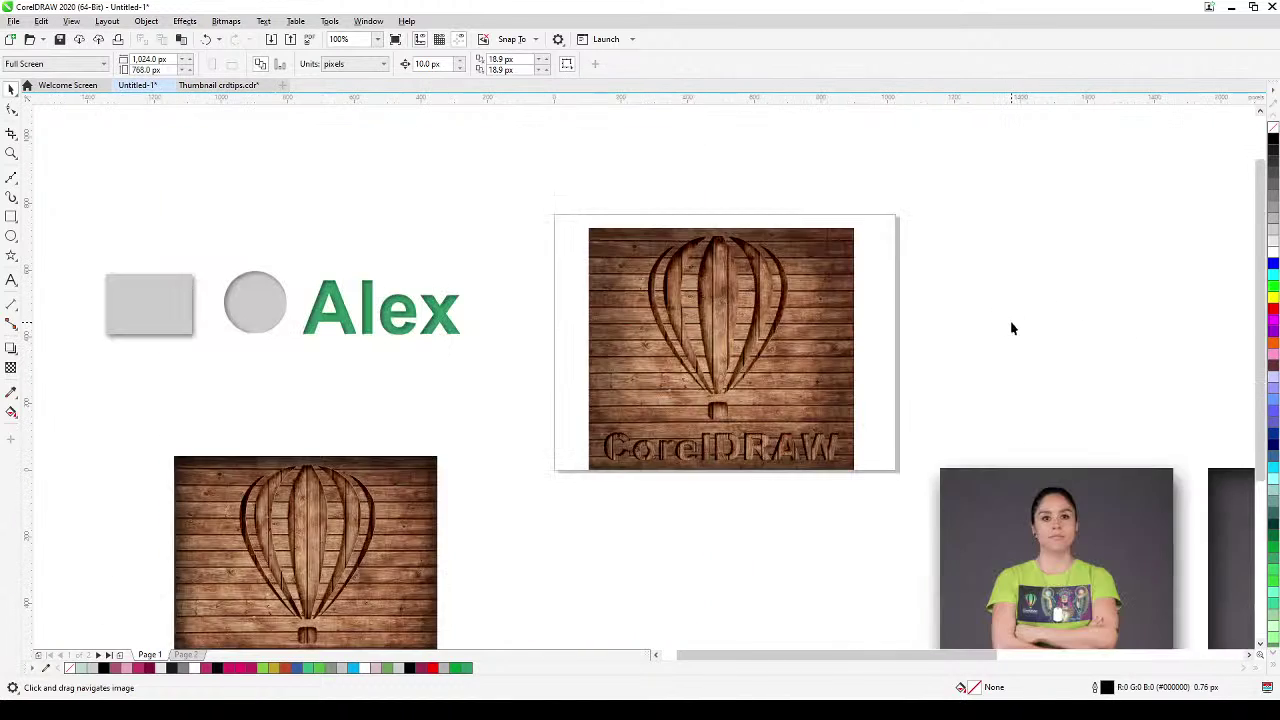
left_click_drag(1020, 337, 950, 343)
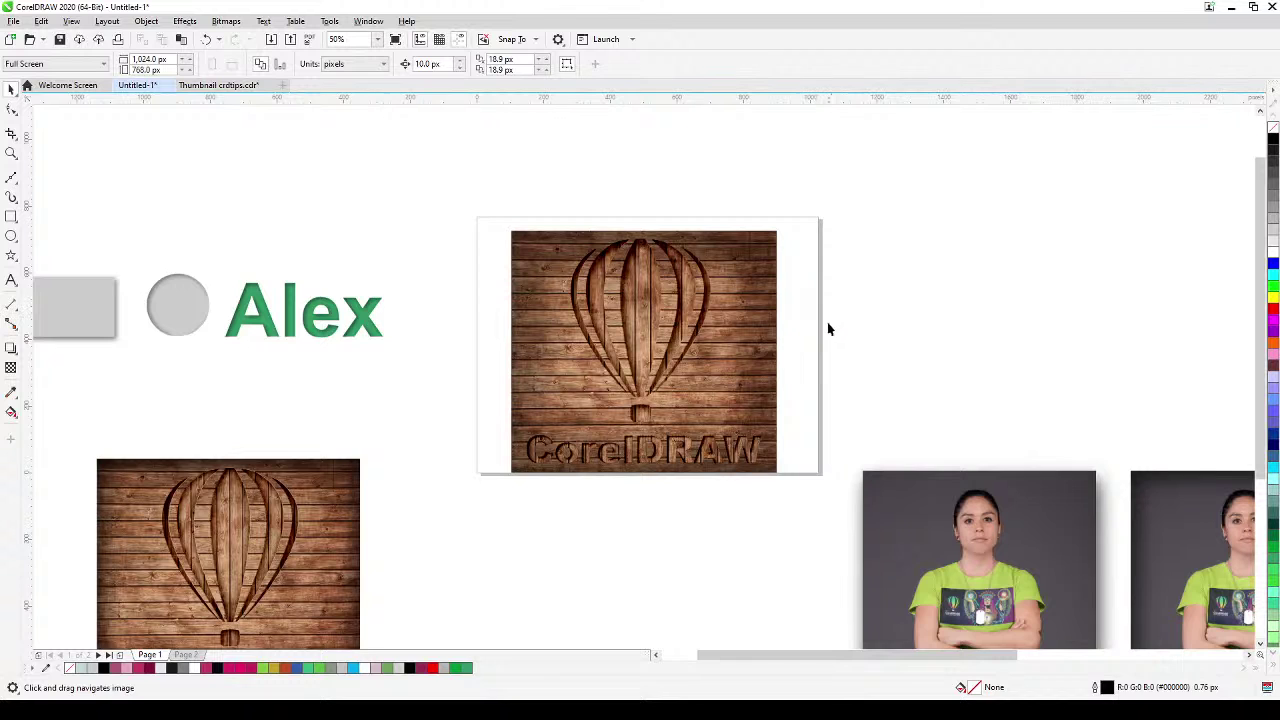
left_click_drag(350, 310, 466, 318)
scroll(535, 348, "up", 3)
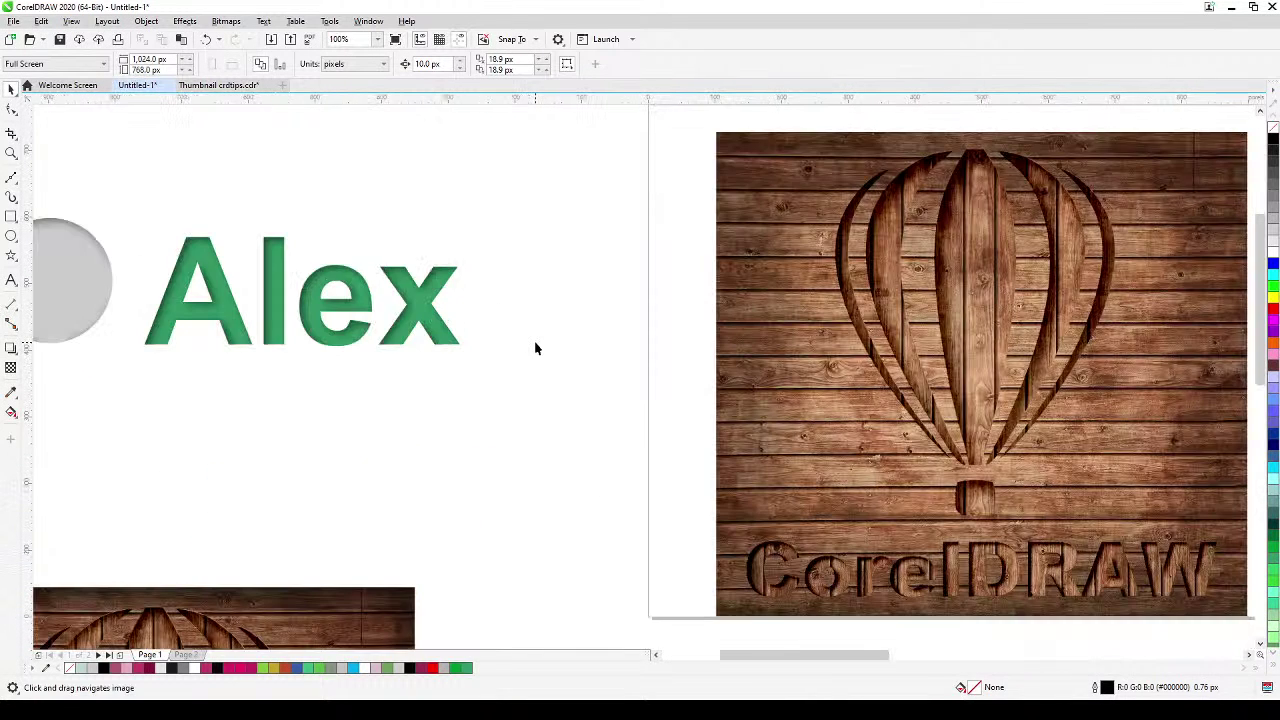
scroll(525, 358, "down", 3)
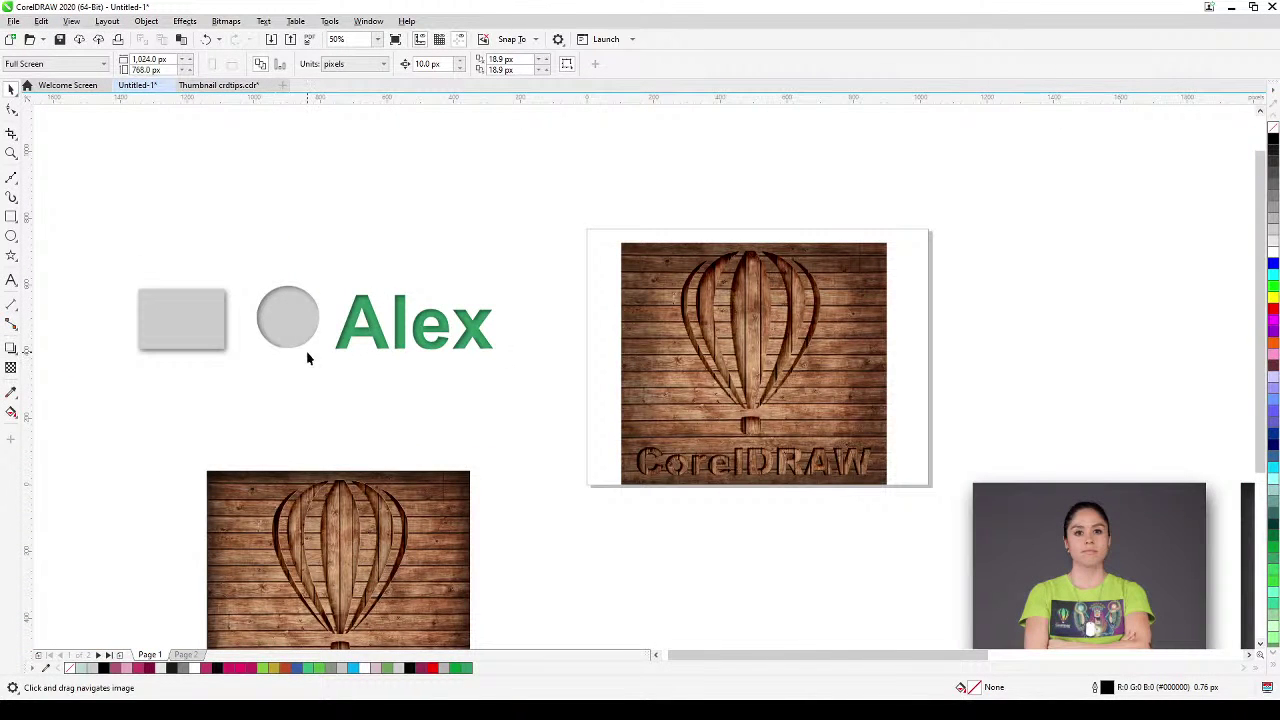